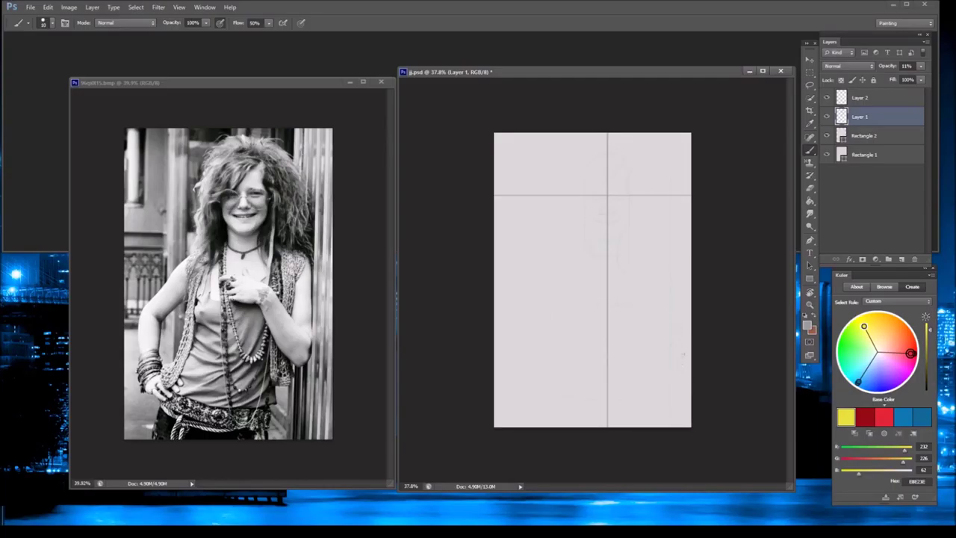
- Sketch the woman's figure outline from the reference photo on Layer 1 and set that layer's opacity to 73%
{"action": "left_click_drag", "start_coordinate": [921, 66], "coordinate": [893, 78]}
{"action": "left_click_drag", "start_coordinate": [566, 187], "coordinate": [561, 237]}
{"action": "left_click_drag", "start_coordinate": [589, 147], "coordinate": [584, 153]}
{"action": "mouse_move", "coordinate": [920, 66]}
{"action": "left_mouse_down"}
{"action": "mouse_move", "coordinate": [900, 79]}
{"action": "mouse_move", "coordinate": [928, 82]}
{"action": "mouse_move", "coordinate": [912, 80]}
{"action": "left_mouse_up"}
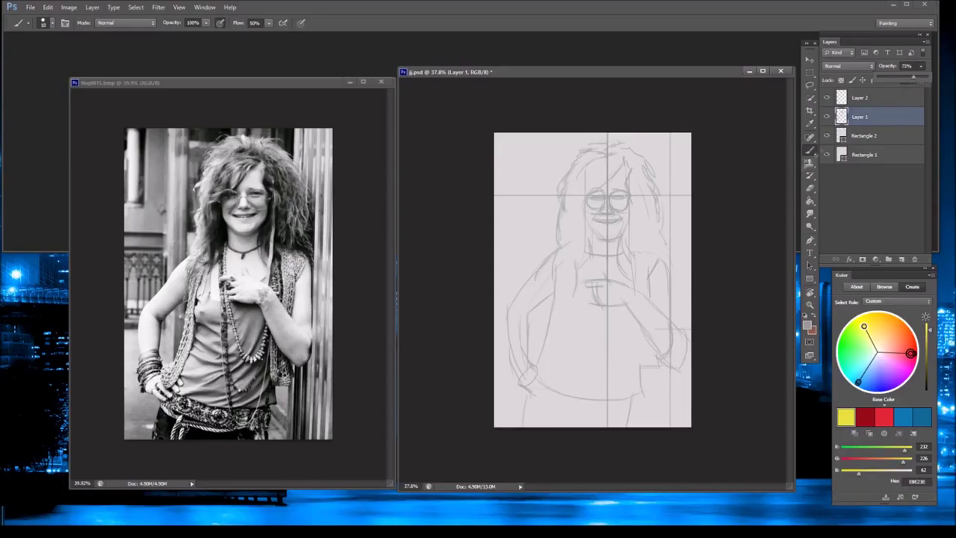
- Add a new empty layer directly above Rectangle 2 and enlarge the brush to 100
{"action": "left_click", "coordinate": [859, 135]}
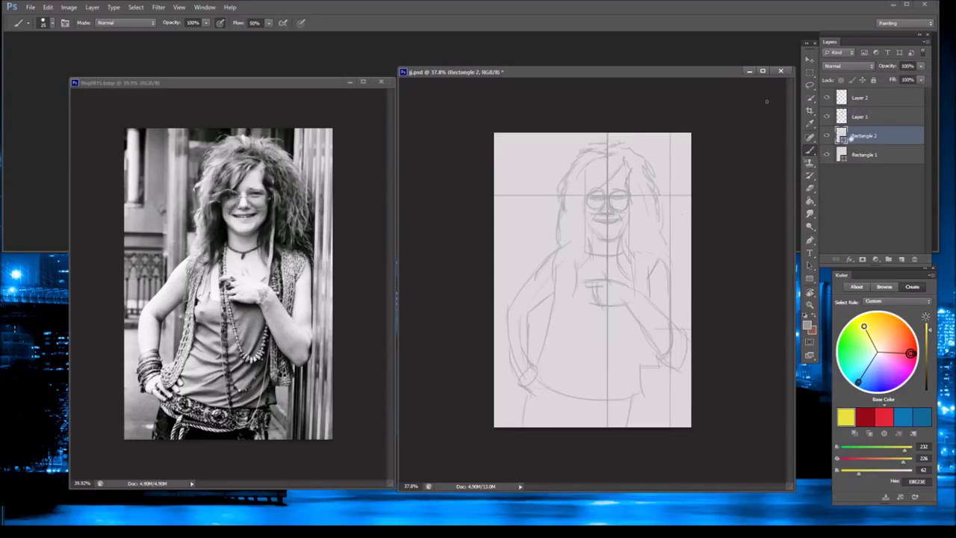
{"action": "key", "text": "ctrl+shift+alt+n"}
{"action": "key", "text": "bracketright"}
{"action": "key", "text": "bracketright"}
{"action": "key", "text": "bracketright"}
{"action": "key", "text": "bracketright"}
{"action": "key", "text": "bracketright"}
{"action": "key", "text": "bracketright"}
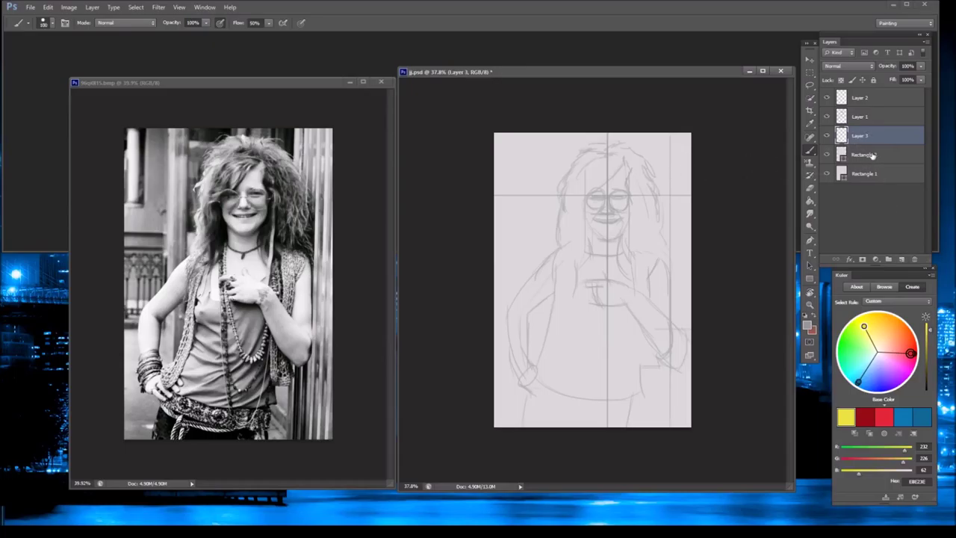
- Paint a light grey base over the background on the Rectangle 2 layer with a size 300 brush
{"action": "left_click", "coordinate": [872, 154]}
{"action": "left_click", "coordinate": [888, 174]}
{"action": "left_click", "coordinate": [877, 105]}
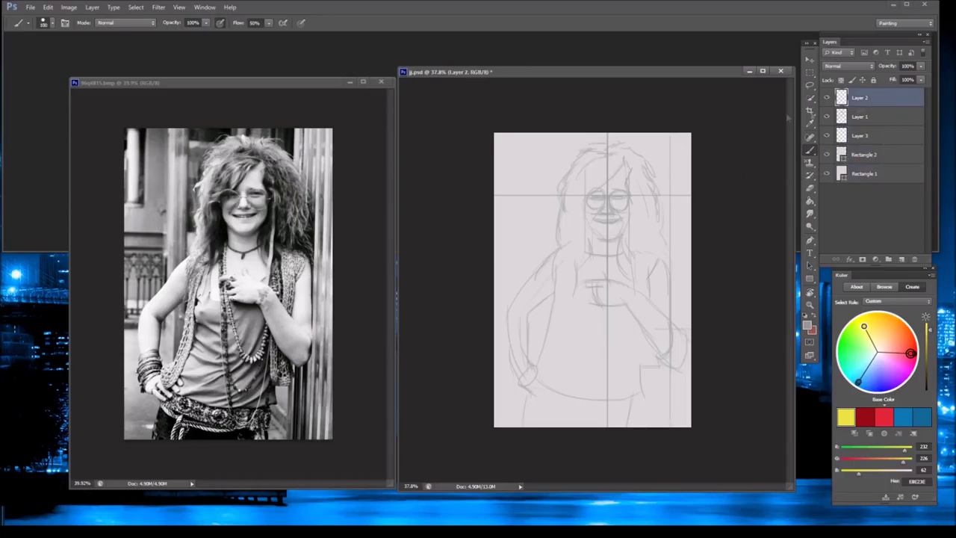
{"action": "left_click", "coordinate": [871, 159]}
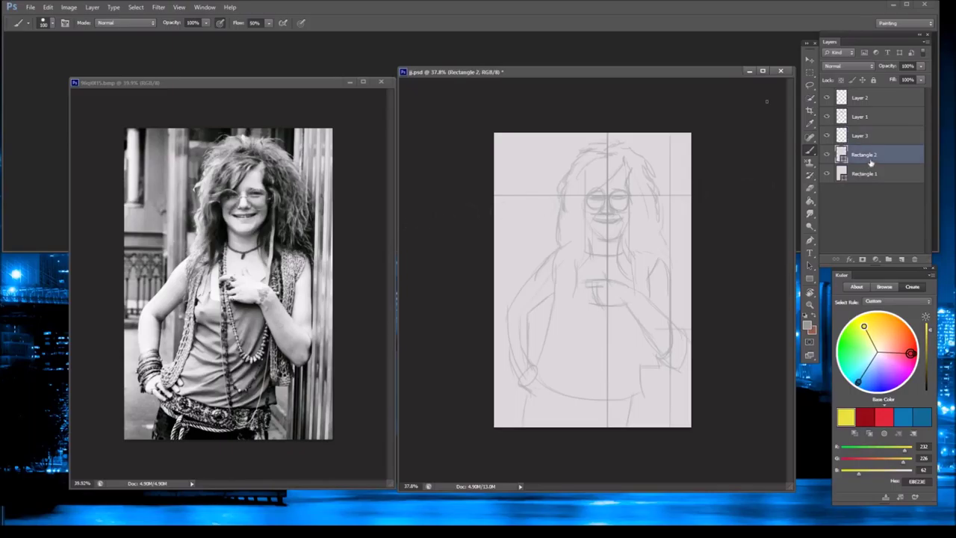
{"action": "key", "text": "bracketright"}
{"action": "key", "text": "bracketright"}
{"action": "key", "text": "bracketright"}
{"action": "key", "text": "bracketright"}
{"action": "mouse_move", "coordinate": [513, 139]}
{"action": "left_mouse_down"}
{"action": "mouse_move", "coordinate": [517, 291]}
{"action": "mouse_move", "coordinate": [561, 161]}
{"action": "left_mouse_up"}
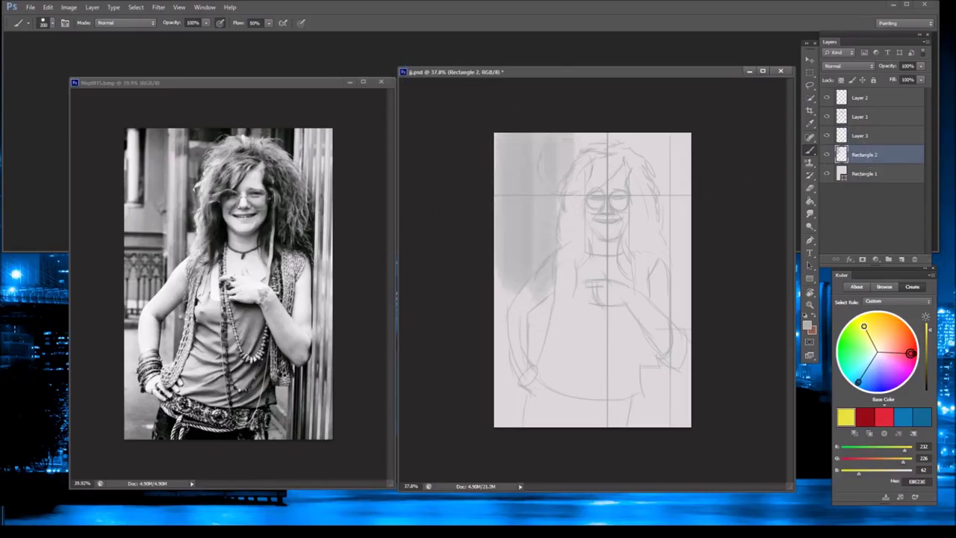
{"action": "left_click_drag", "start_coordinate": [674, 132], "coordinate": [575, 124]}
{"action": "mouse_move", "coordinate": [489, 261]}
{"action": "left_mouse_down"}
{"action": "mouse_move", "coordinate": [530, 465]}
{"action": "mouse_move", "coordinate": [519, 441]}
{"action": "mouse_move", "coordinate": [552, 448]}
{"action": "mouse_move", "coordinate": [670, 104]}
{"action": "left_mouse_up"}
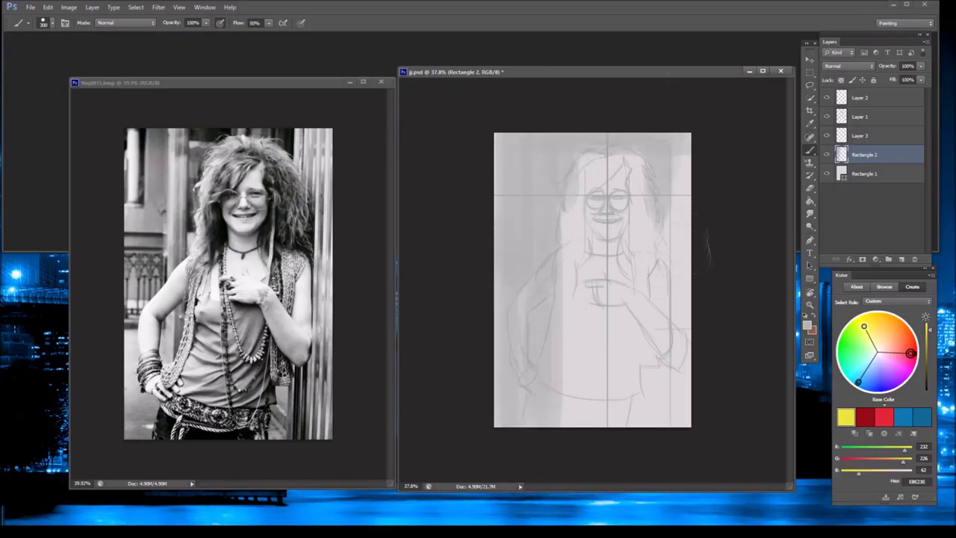
- Block in the black background around the top of the head and the vertical grey strips along the painting's right edge
{"action": "left_click", "coordinate": [292, 130], "text": "alt"}
{"action": "mouse_move", "coordinate": [568, 142]}
{"action": "left_mouse_down"}
{"action": "mouse_move", "coordinate": [657, 142]}
{"action": "mouse_move", "coordinate": [598, 138]}
{"action": "mouse_move", "coordinate": [658, 115]}
{"action": "left_mouse_up"}
{"action": "key", "text": "x"}
{"action": "key", "text": "bracketleft"}
{"action": "key", "text": "bracketleft"}
{"action": "key", "text": "bracketleft"}
{"action": "key", "text": "bracketleft"}
{"action": "key", "text": "bracketleft"}
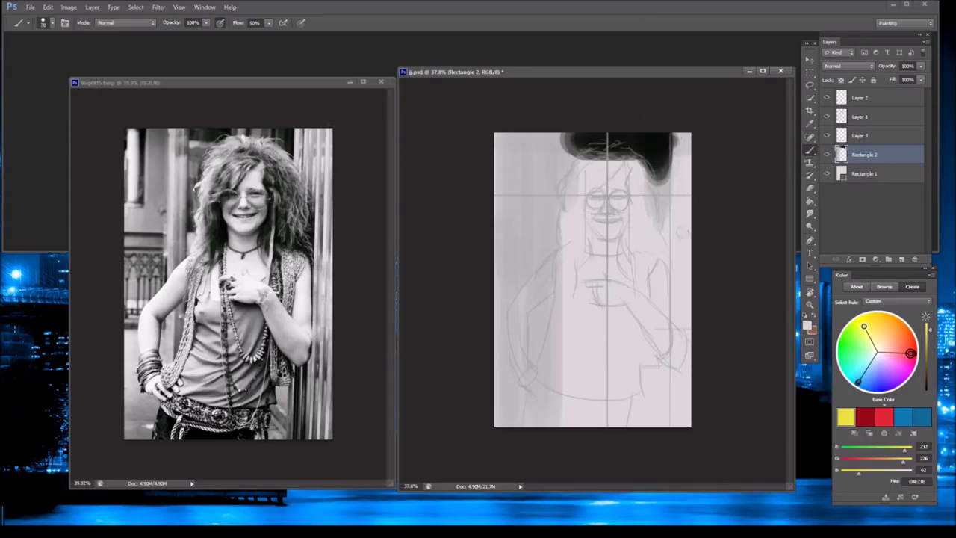
{"action": "mouse_move", "coordinate": [673, 181]}
{"action": "left_mouse_down"}
{"action": "mouse_move", "coordinate": [674, 115]}
{"action": "mouse_move", "coordinate": [687, 427]}
{"action": "mouse_move", "coordinate": [694, 155]}
{"action": "mouse_move", "coordinate": [667, 122]}
{"action": "mouse_move", "coordinate": [670, 261]}
{"action": "left_mouse_up"}
{"action": "left_click", "coordinate": [319, 130], "text": "alt"}
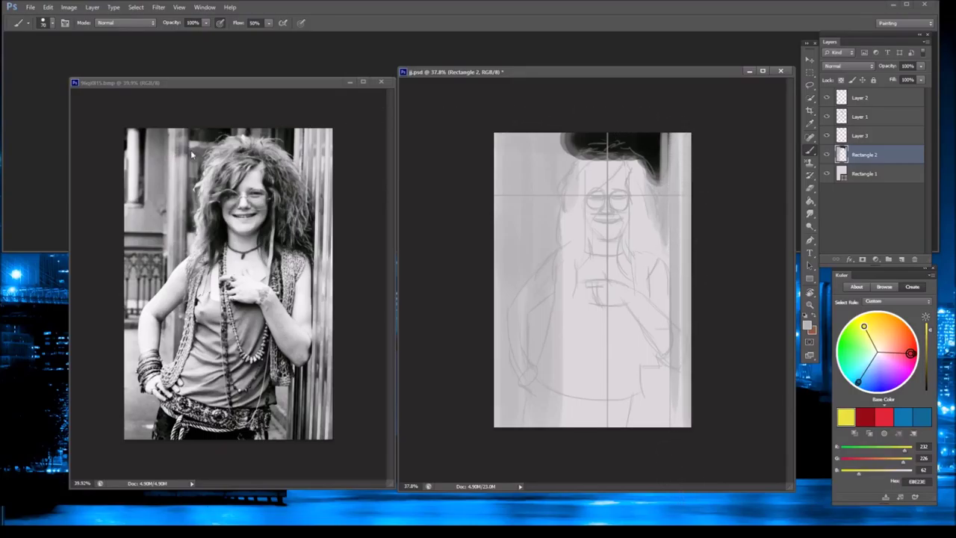
{"action": "mouse_move", "coordinate": [553, 134]}
{"action": "left_mouse_down"}
{"action": "mouse_move", "coordinate": [556, 150]}
{"action": "mouse_move", "coordinate": [583, 145]}
{"action": "mouse_move", "coordinate": [560, 138]}
{"action": "mouse_move", "coordinate": [556, 186]}
{"action": "left_mouse_up"}
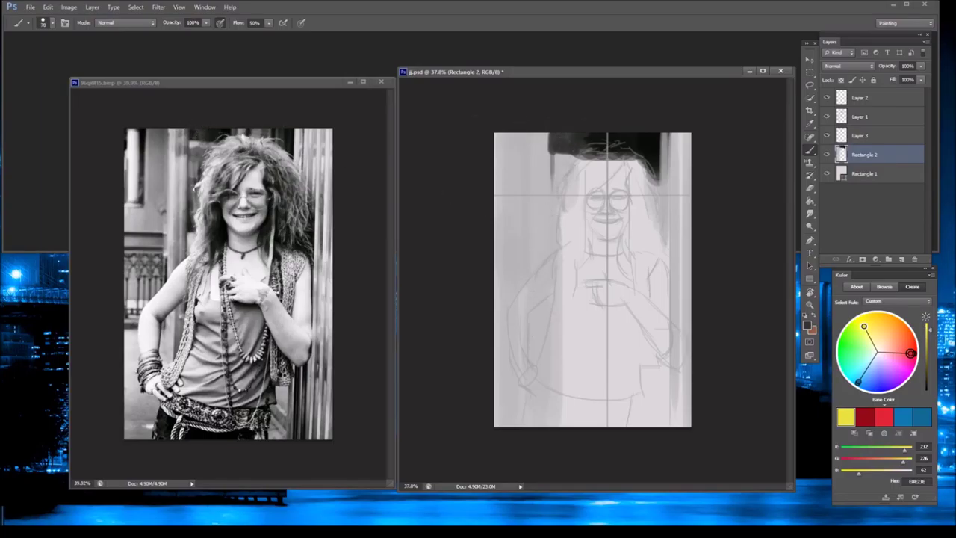
- Paint the dark window frame in the background's upper left and shade the wall beside it with a size 150 brush
{"action": "mouse_move", "coordinate": [512, 134]}
{"action": "left_mouse_down"}
{"action": "mouse_move", "coordinate": [512, 222]}
{"action": "mouse_move", "coordinate": [494, 224]}
{"action": "mouse_move", "coordinate": [513, 224]}
{"action": "left_mouse_up"}
{"action": "key", "text": "bracketright"}
{"action": "key", "text": "bracketright"}
{"action": "key", "text": "bracketright"}
{"action": "key", "text": "bracketright"}
{"action": "key", "text": "bracketright"}
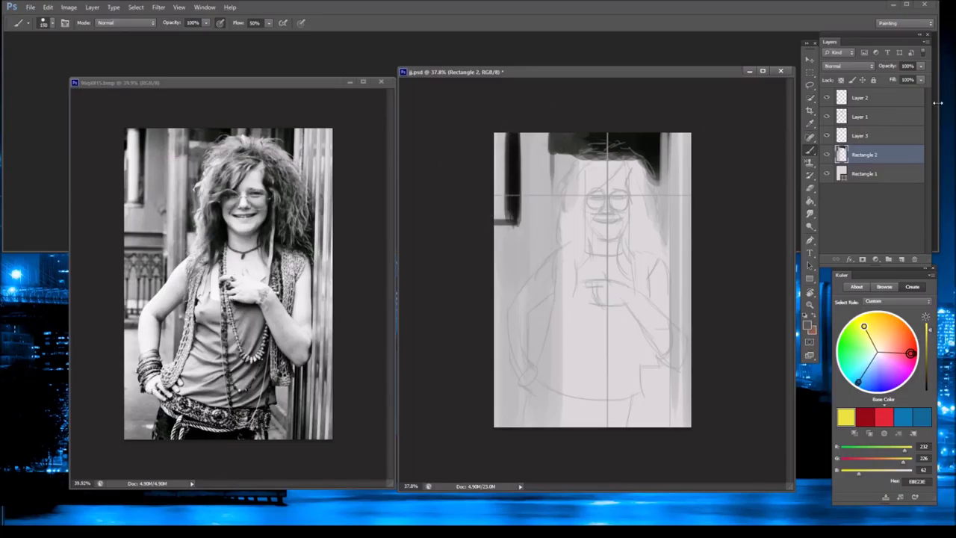
{"action": "mouse_move", "coordinate": [532, 134]}
{"action": "left_mouse_down"}
{"action": "mouse_move", "coordinate": [522, 224]}
{"action": "mouse_move", "coordinate": [545, 231]}
{"action": "left_mouse_up"}
- Paint light and dark vertical strips on the wall between the window and the head with a smaller brush
{"action": "key", "text": "bracketleft"}
{"action": "key", "text": "bracketleft"}
{"action": "key", "text": "bracketleft"}
{"action": "key", "text": "bracketleft"}
{"action": "key", "text": "bracketleft"}
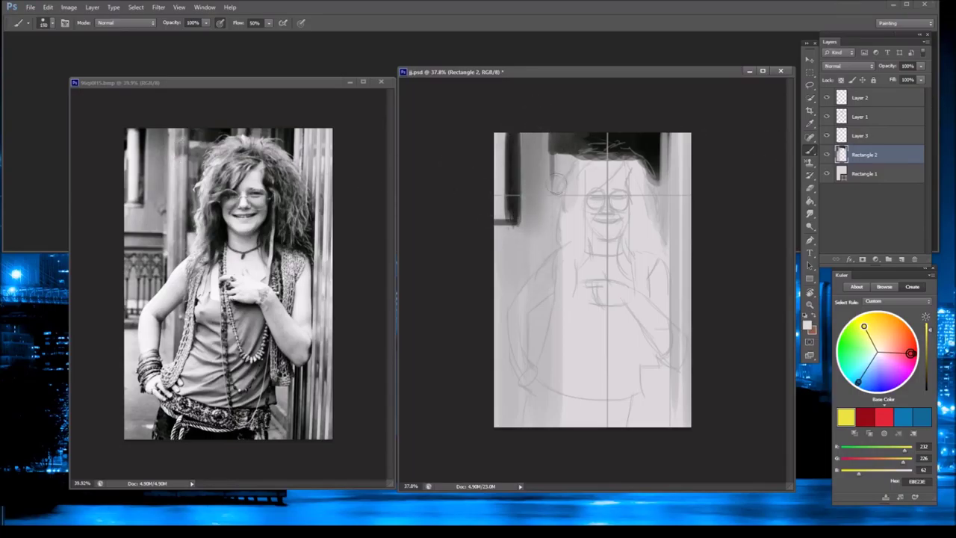
{"action": "mouse_move", "coordinate": [550, 132]}
{"action": "left_mouse_down"}
{"action": "mouse_move", "coordinate": [550, 291]}
{"action": "mouse_move", "coordinate": [547, 224]}
{"action": "left_mouse_up"}
{"action": "left_click", "coordinate": [554, 148], "text": "alt"}
{"action": "left_click_drag", "start_coordinate": [560, 131], "coordinate": [563, 194]}
{"action": "left_click", "coordinate": [544, 150], "text": "alt"}
{"action": "left_click_drag", "start_coordinate": [519, 133], "coordinate": [518, 220]}
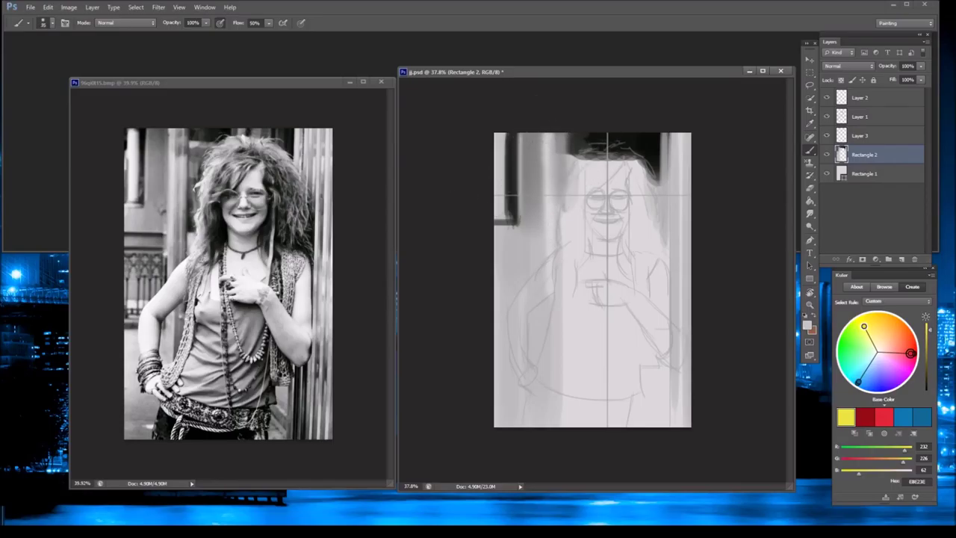
- Add light panes and a lower sill to the window using greys sampled from the photo and the painting
{"action": "left_click", "coordinate": [133, 174], "text": "alt"}
{"action": "mouse_move", "coordinate": [496, 132]}
{"action": "left_mouse_down"}
{"action": "mouse_move", "coordinate": [497, 221]}
{"action": "mouse_move", "coordinate": [496, 159]}
{"action": "mouse_move", "coordinate": [509, 216]}
{"action": "mouse_move", "coordinate": [511, 201]}
{"action": "left_mouse_up"}
{"action": "left_click", "coordinate": [128, 142], "text": "alt"}
{"action": "left_click", "coordinate": [129, 142], "text": "alt"}
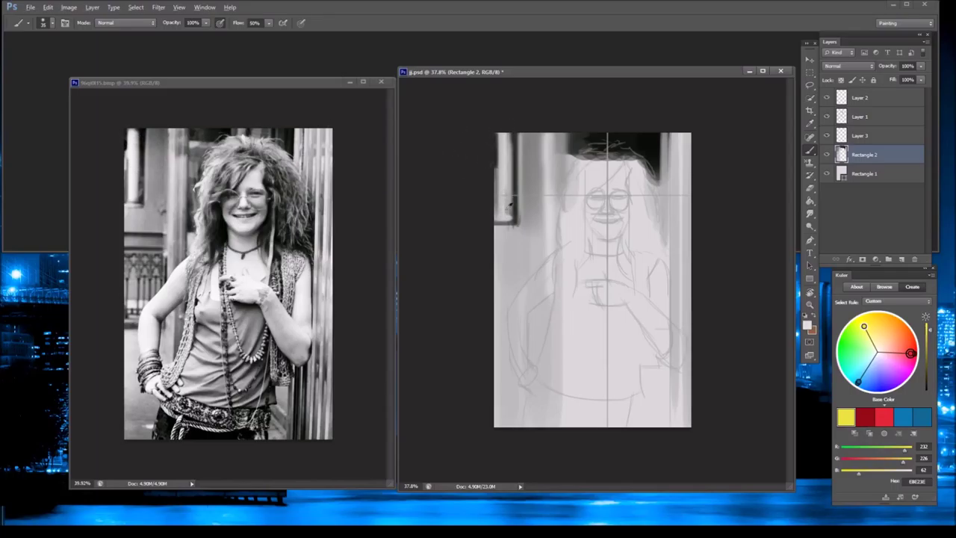
{"action": "left_click_drag", "start_coordinate": [510, 133], "coordinate": [511, 221]}
{"action": "left_click", "coordinate": [506, 222], "text": "alt"}
{"action": "left_click_drag", "start_coordinate": [496, 215], "coordinate": [516, 221]}
{"action": "left_click", "coordinate": [508, 215], "text": "alt"}
{"action": "left_click", "coordinate": [514, 217], "text": "alt"}
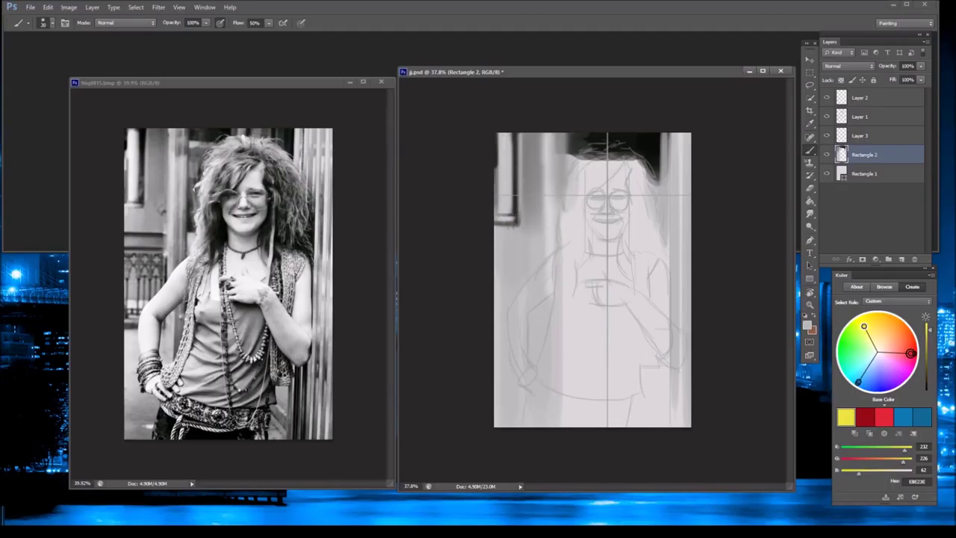
- Refine the window frame's edges and blend the vertical wall strips beside it with sampled greys
{"action": "left_click", "coordinate": [514, 139], "text": "alt"}
{"action": "mouse_move", "coordinate": [512, 136]}
{"action": "left_mouse_down"}
{"action": "mouse_move", "coordinate": [496, 135]}
{"action": "mouse_move", "coordinate": [496, 191]}
{"action": "left_mouse_up"}
{"action": "left_click", "coordinate": [498, 163], "text": "alt"}
{"action": "left_click", "coordinate": [522, 133], "text": "alt"}
{"action": "left_click", "coordinate": [545, 134], "text": "alt"}
{"action": "mouse_move", "coordinate": [522, 167]}
{"action": "left_mouse_down"}
{"action": "mouse_move", "coordinate": [521, 198]}
{"action": "mouse_move", "coordinate": [543, 225]}
{"action": "left_mouse_up"}
{"action": "left_click", "coordinate": [542, 134], "text": "alt"}
{"action": "left_click_drag", "start_coordinate": [543, 192], "coordinate": [543, 133]}
{"action": "left_click", "coordinate": [543, 236], "text": "alt"}
{"action": "left_click_drag", "start_coordinate": [542, 222], "coordinate": [542, 144]}
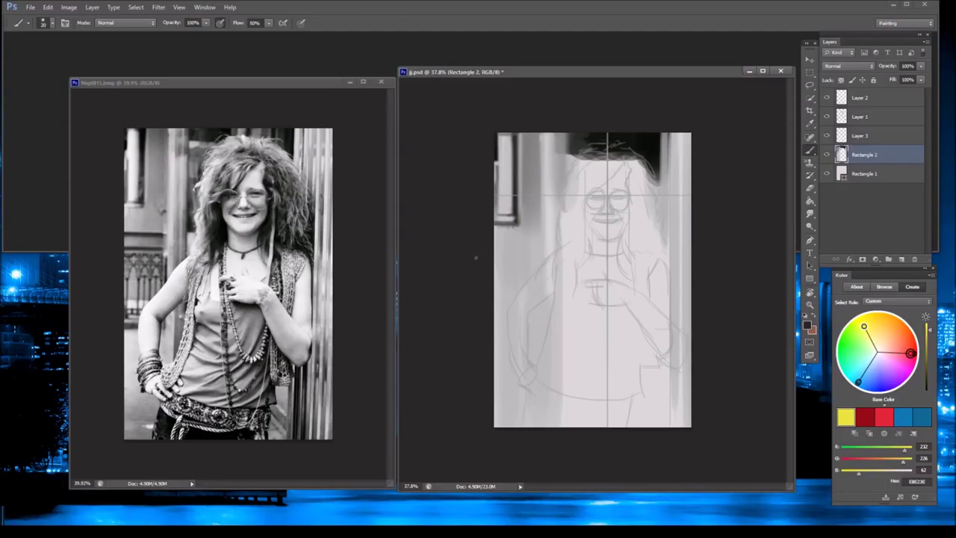
- Paint dark horizontal bands across the wall below the window, working in a slightly rotated view and then restoring it
{"action": "key", "text": "r"}
{"action": "left_click_drag", "start_coordinate": [489, 249], "coordinate": [503, 246]}
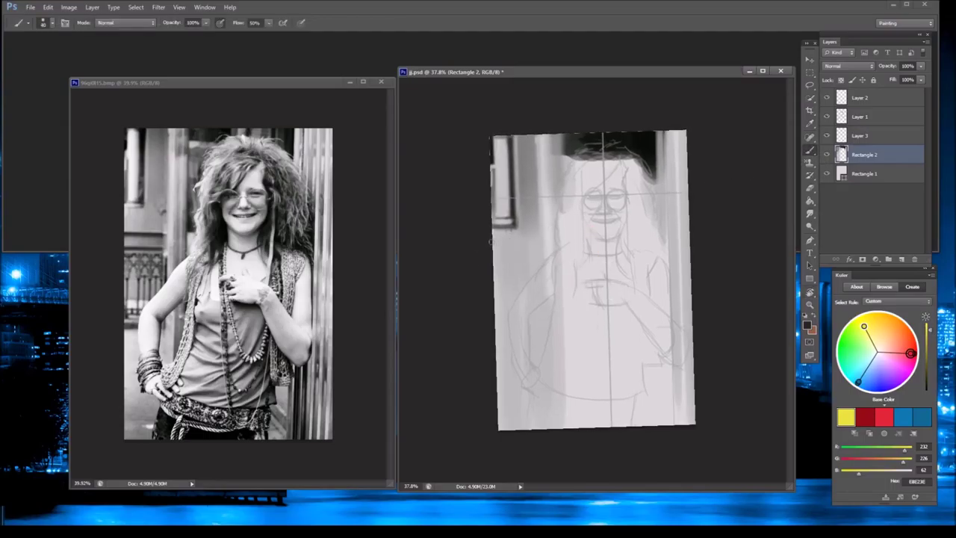
{"action": "left_click_drag", "start_coordinate": [493, 248], "coordinate": [541, 248]}
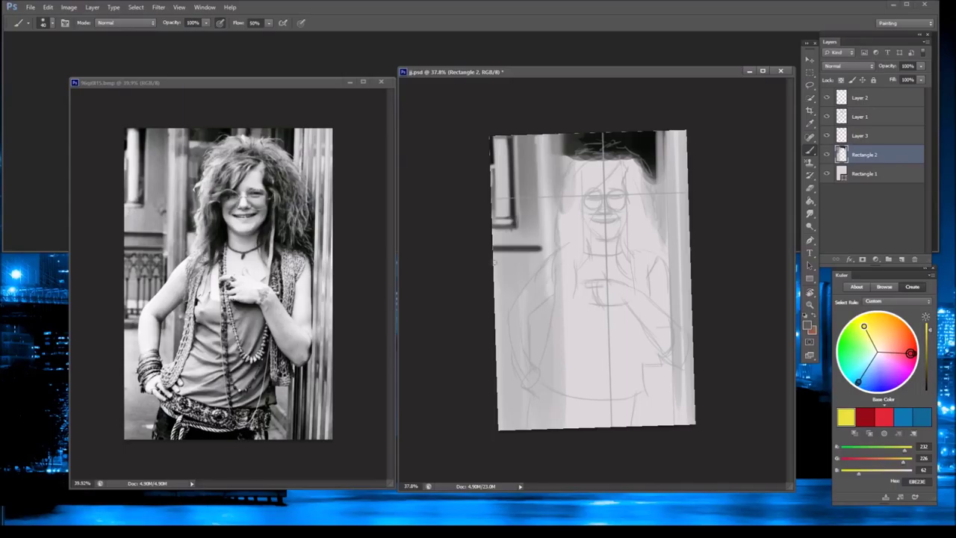
{"action": "mouse_move", "coordinate": [492, 264]}
{"action": "left_mouse_down"}
{"action": "mouse_move", "coordinate": [541, 262]}
{"action": "mouse_move", "coordinate": [494, 261]}
{"action": "left_mouse_up"}
{"action": "key", "text": "Escape"}
{"action": "mouse_move", "coordinate": [661, 218]}
{"action": "left_mouse_down"}
{"action": "mouse_move", "coordinate": [643, 314]}
{"action": "mouse_move", "coordinate": [568, 344]}
{"action": "mouse_move", "coordinate": [501, 327]}
{"action": "mouse_move", "coordinate": [551, 327]}
{"action": "mouse_move", "coordinate": [494, 327]}
{"action": "left_mouse_up"}
{"action": "key", "text": "Escape"}
- Shade the lower-left background near the hip hand and the vertical shadow strip beside the torso in mid grey
{"action": "mouse_move", "coordinate": [527, 388]}
{"action": "left_mouse_down"}
{"action": "mouse_move", "coordinate": [496, 422]}
{"action": "mouse_move", "coordinate": [522, 384]}
{"action": "left_mouse_up"}
{"action": "left_click_drag", "start_coordinate": [549, 291], "coordinate": [550, 388]}
{"action": "left_click_drag", "start_coordinate": [556, 161], "coordinate": [552, 265]}
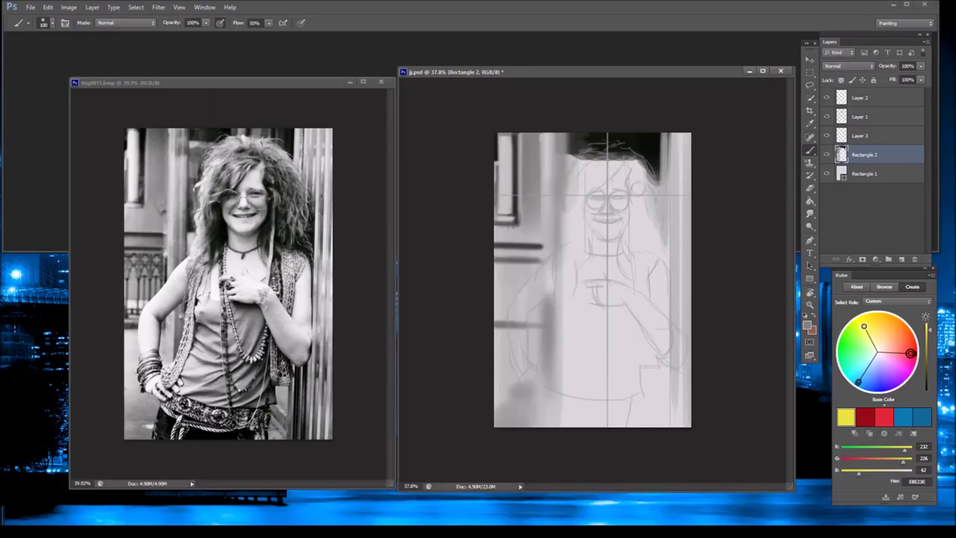
- Block in the dark hair masses on both sides of the face down to the shoulders
{"action": "mouse_move", "coordinate": [653, 258]}
{"action": "left_mouse_down"}
{"action": "mouse_move", "coordinate": [634, 246]}
{"action": "mouse_move", "coordinate": [636, 183]}
{"action": "mouse_move", "coordinate": [661, 224]}
{"action": "left_mouse_up"}
{"action": "mouse_move", "coordinate": [639, 186]}
{"action": "left_mouse_down"}
{"action": "mouse_move", "coordinate": [646, 168]}
{"action": "mouse_move", "coordinate": [631, 154]}
{"action": "mouse_move", "coordinate": [573, 161]}
{"action": "mouse_move", "coordinate": [624, 160]}
{"action": "mouse_move", "coordinate": [605, 183]}
{"action": "mouse_move", "coordinate": [627, 150]}
{"action": "left_mouse_up"}
{"action": "mouse_move", "coordinate": [586, 235]}
{"action": "left_mouse_down"}
{"action": "mouse_move", "coordinate": [583, 258]}
{"action": "mouse_move", "coordinate": [579, 209]}
{"action": "mouse_move", "coordinate": [577, 268]}
{"action": "left_mouse_up"}
{"action": "mouse_move", "coordinate": [576, 213]}
{"action": "left_mouse_down"}
{"action": "mouse_move", "coordinate": [593, 179]}
{"action": "mouse_move", "coordinate": [578, 224]}
{"action": "mouse_move", "coordinate": [590, 176]}
{"action": "mouse_move", "coordinate": [641, 216]}
{"action": "mouse_move", "coordinate": [635, 246]}
{"action": "mouse_move", "coordinate": [633, 209]}
{"action": "mouse_move", "coordinate": [646, 265]}
{"action": "mouse_move", "coordinate": [665, 260]}
{"action": "mouse_move", "coordinate": [657, 270]}
{"action": "mouse_move", "coordinate": [666, 258]}
{"action": "mouse_move", "coordinate": [670, 325]}
{"action": "left_mouse_up"}
- Outline the raised arm, elbow and hand in black with a size 15 brush, rotating both document views and resetting them
{"action": "mouse_move", "coordinate": [669, 267]}
{"action": "left_mouse_down"}
{"action": "mouse_move", "coordinate": [669, 357]}
{"action": "mouse_move", "coordinate": [654, 359]}
{"action": "left_mouse_up"}
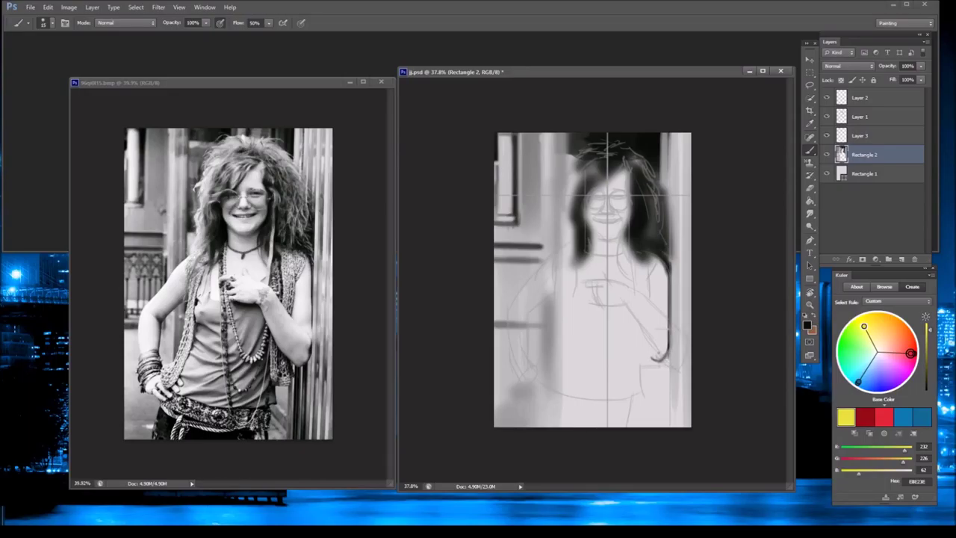
{"action": "key", "text": "r"}
{"action": "left_click_drag", "start_coordinate": [670, 390], "coordinate": [627, 320]}
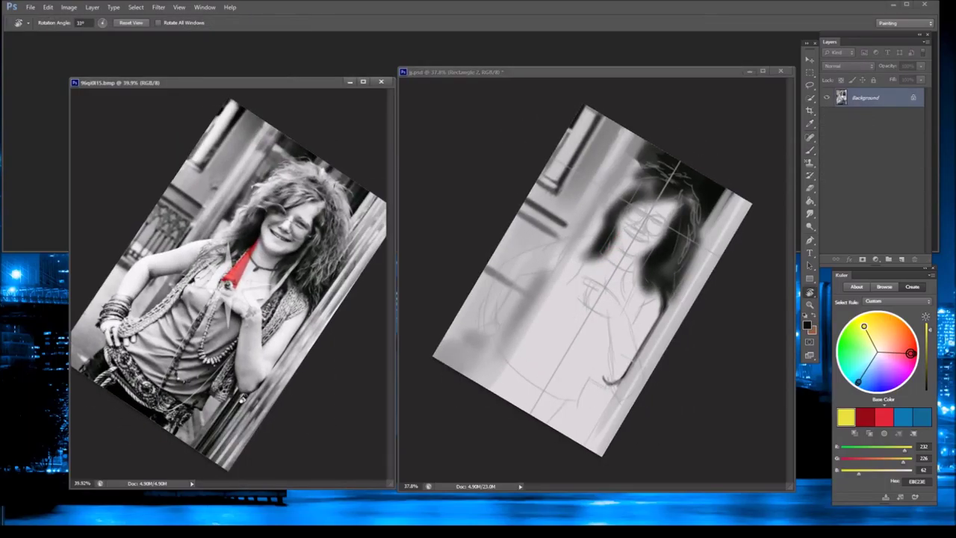
{"action": "left_click", "coordinate": [627, 320]}
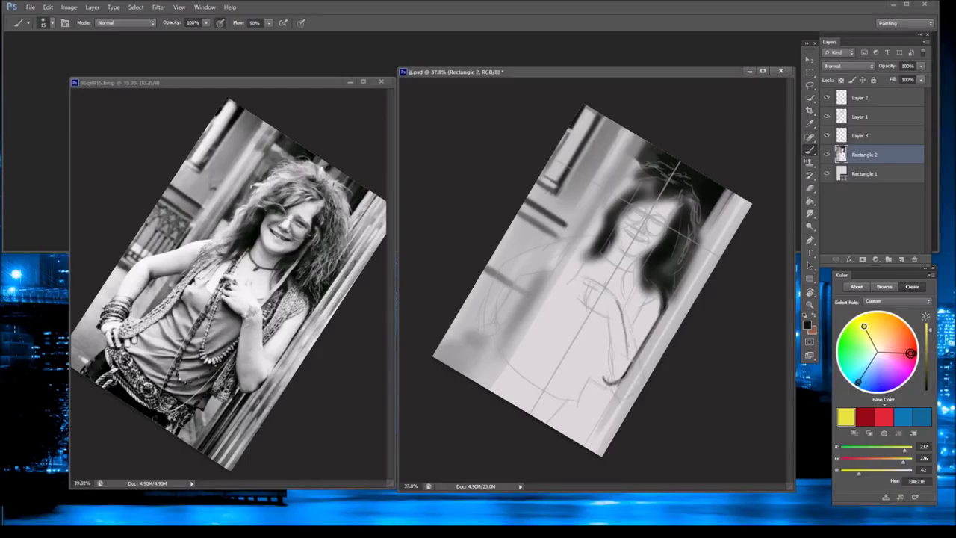
{"action": "mouse_move", "coordinate": [605, 307]}
{"action": "left_mouse_down"}
{"action": "mouse_move", "coordinate": [609, 369]}
{"action": "mouse_move", "coordinate": [603, 315]}
{"action": "left_mouse_up"}
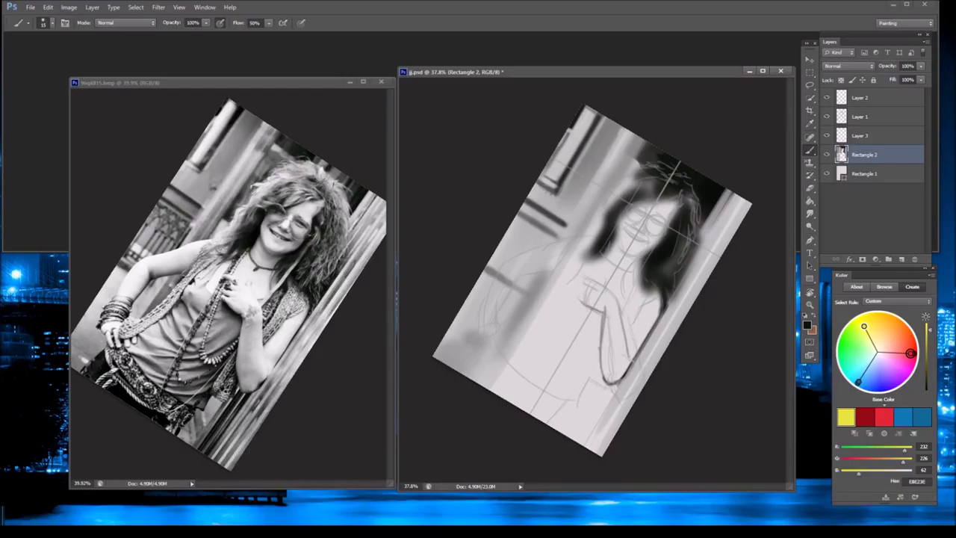
{"action": "key", "text": "Escape"}
{"action": "key", "text": "ctrl+Tab"}
{"action": "key", "text": "Escape"}
{"action": "key", "text": "ctrl+Tab"}
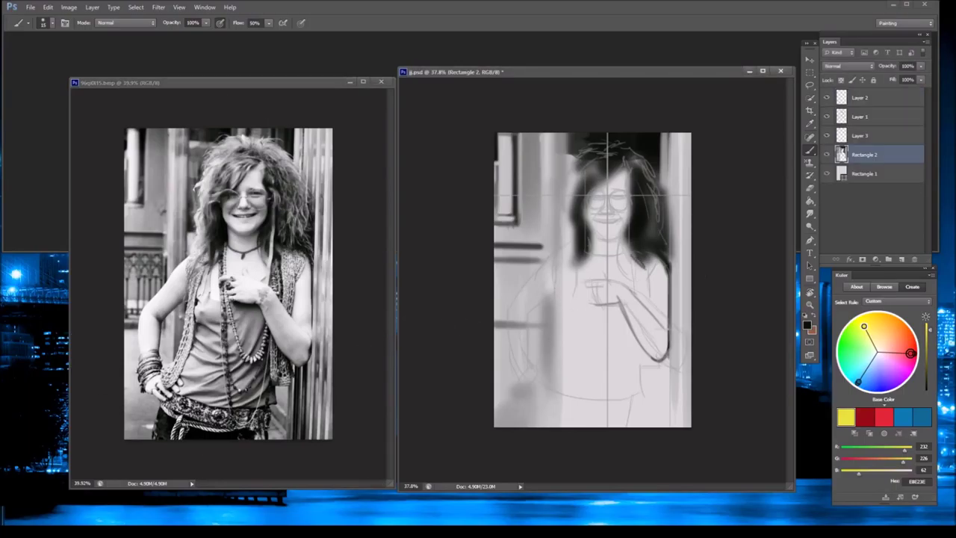
- Build up the hair's outer volume with alternating light and dark strands around the crown and down both sides
{"action": "left_click", "coordinate": [643, 258], "text": "alt"}
{"action": "mouse_move", "coordinate": [643, 253]}
{"action": "left_mouse_down"}
{"action": "mouse_move", "coordinate": [665, 259]}
{"action": "mouse_move", "coordinate": [648, 239]}
{"action": "left_mouse_up"}
{"action": "mouse_move", "coordinate": [586, 176]}
{"action": "left_mouse_down"}
{"action": "mouse_move", "coordinate": [569, 237]}
{"action": "mouse_move", "coordinate": [574, 269]}
{"action": "mouse_move", "coordinate": [594, 178]}
{"action": "mouse_move", "coordinate": [577, 161]}
{"action": "mouse_move", "coordinate": [597, 168]}
{"action": "mouse_move", "coordinate": [579, 166]}
{"action": "mouse_move", "coordinate": [568, 192]}
{"action": "mouse_move", "coordinate": [559, 257]}
{"action": "left_mouse_up"}
{"action": "key", "text": "x"}
{"action": "mouse_move", "coordinate": [566, 209]}
{"action": "left_mouse_down"}
{"action": "mouse_move", "coordinate": [557, 236]}
{"action": "mouse_move", "coordinate": [570, 257]}
{"action": "left_mouse_up"}
{"action": "key", "text": "x"}
{"action": "mouse_move", "coordinate": [572, 202]}
{"action": "left_mouse_down"}
{"action": "mouse_move", "coordinate": [569, 246]}
{"action": "mouse_move", "coordinate": [587, 172]}
{"action": "mouse_move", "coordinate": [619, 159]}
{"action": "mouse_move", "coordinate": [632, 166]}
{"action": "mouse_move", "coordinate": [589, 161]}
{"action": "mouse_move", "coordinate": [626, 145]}
{"action": "mouse_move", "coordinate": [660, 199]}
{"action": "left_mouse_up"}
{"action": "key", "text": "x"}
{"action": "mouse_move", "coordinate": [635, 168]}
{"action": "left_mouse_down"}
{"action": "mouse_move", "coordinate": [660, 231]}
{"action": "mouse_move", "coordinate": [657, 250]}
{"action": "left_mouse_up"}
{"action": "left_click_drag", "start_coordinate": [642, 185], "coordinate": [651, 248]}
{"action": "mouse_move", "coordinate": [599, 155]}
{"action": "left_mouse_down"}
{"action": "mouse_move", "coordinate": [570, 200]}
{"action": "mouse_move", "coordinate": [562, 261]}
{"action": "left_mouse_up"}
{"action": "left_click_drag", "start_coordinate": [558, 200], "coordinate": [551, 257]}
{"action": "mouse_move", "coordinate": [559, 197]}
{"action": "left_mouse_down"}
{"action": "mouse_move", "coordinate": [607, 139]}
{"action": "mouse_move", "coordinate": [590, 153]}
{"action": "mouse_move", "coordinate": [621, 144]}
{"action": "mouse_move", "coordinate": [650, 158]}
{"action": "mouse_move", "coordinate": [659, 192]}
{"action": "left_mouse_up"}
- Shade the face, chin and neck with soft grey tones
{"action": "mouse_move", "coordinate": [628, 147]}
{"action": "left_mouse_down"}
{"action": "mouse_move", "coordinate": [657, 190]}
{"action": "mouse_move", "coordinate": [620, 180]}
{"action": "mouse_move", "coordinate": [628, 226]}
{"action": "left_mouse_up"}
{"action": "mouse_move", "coordinate": [627, 214]}
{"action": "left_mouse_down"}
{"action": "mouse_move", "coordinate": [623, 231]}
{"action": "mouse_move", "coordinate": [591, 206]}
{"action": "mouse_move", "coordinate": [613, 242]}
{"action": "left_mouse_up"}
{"action": "mouse_move", "coordinate": [603, 233]}
{"action": "left_mouse_down"}
{"action": "mouse_move", "coordinate": [599, 242]}
{"action": "mouse_move", "coordinate": [615, 249]}
{"action": "left_mouse_up"}
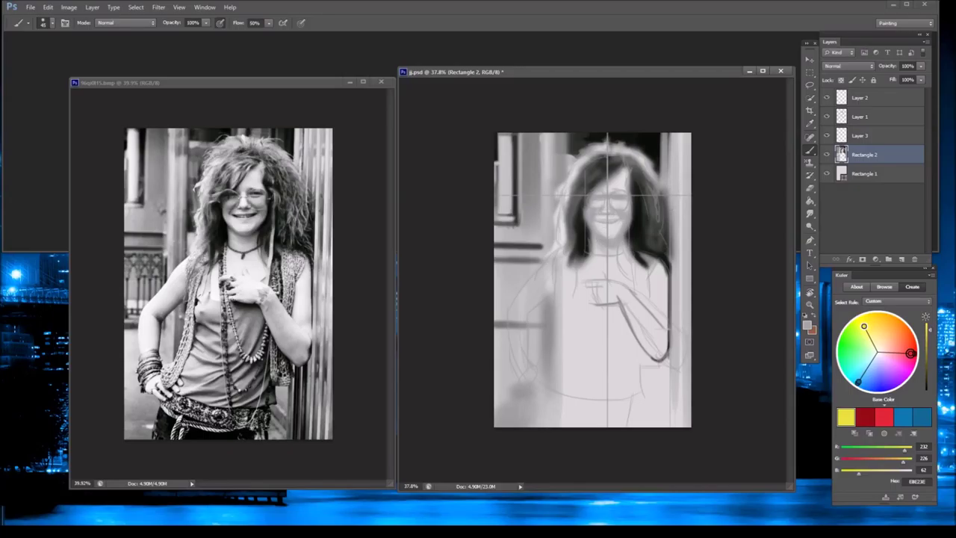
- Fill the raised forearm and hand with mid grey and add light grey highlights over them
{"action": "mouse_move", "coordinate": [642, 296]}
{"action": "left_mouse_down"}
{"action": "mouse_move", "coordinate": [629, 328]}
{"action": "mouse_move", "coordinate": [650, 321]}
{"action": "mouse_move", "coordinate": [661, 349]}
{"action": "mouse_move", "coordinate": [668, 338]}
{"action": "left_mouse_up"}
{"action": "mouse_move", "coordinate": [598, 298]}
{"action": "left_mouse_down"}
{"action": "mouse_move", "coordinate": [606, 292]}
{"action": "mouse_move", "coordinate": [594, 282]}
{"action": "left_mouse_up"}
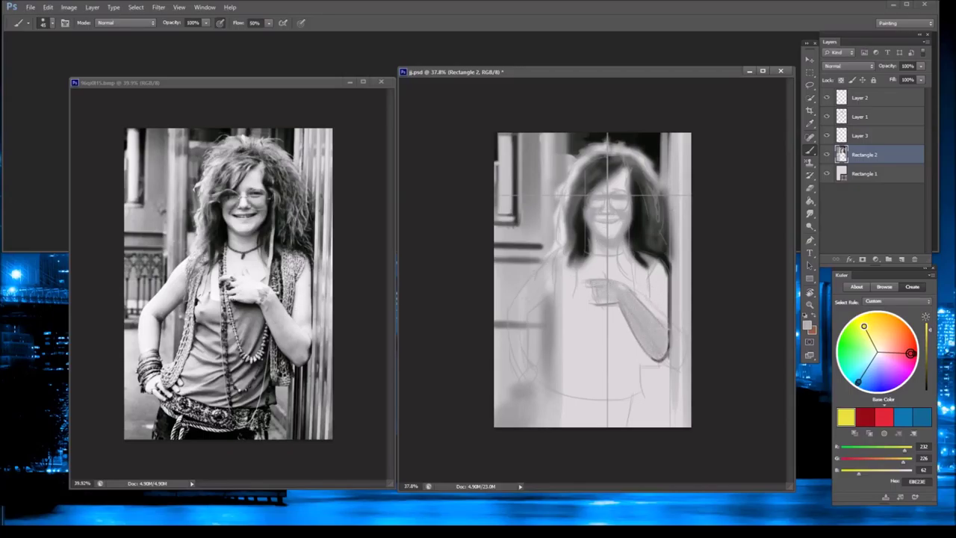
{"action": "mouse_move", "coordinate": [665, 321]}
{"action": "left_mouse_down"}
{"action": "mouse_move", "coordinate": [664, 267]}
{"action": "mouse_move", "coordinate": [664, 319]}
{"action": "mouse_move", "coordinate": [634, 293]}
{"action": "left_mouse_up"}
{"action": "mouse_move", "coordinate": [662, 334]}
{"action": "left_mouse_down"}
{"action": "mouse_move", "coordinate": [632, 302]}
{"action": "mouse_move", "coordinate": [596, 287]}
{"action": "left_mouse_up"}
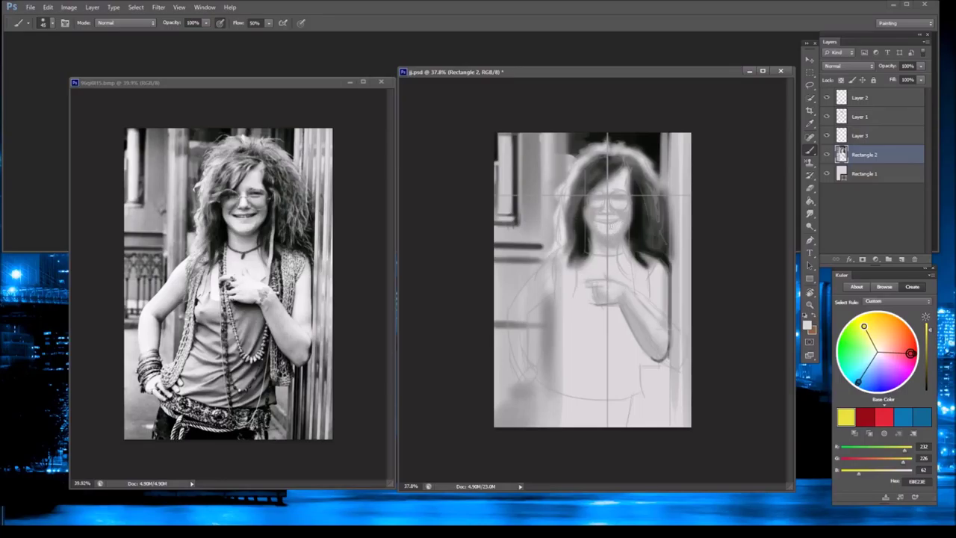
- Hide the Layer 2 guide lines and lower the Layer 1 sketch opacity to 43%
{"action": "left_click", "coordinate": [826, 135]}
{"action": "left_click", "coordinate": [826, 135]}
{"action": "left_click", "coordinate": [859, 98]}
{"action": "left_click", "coordinate": [826, 98]}
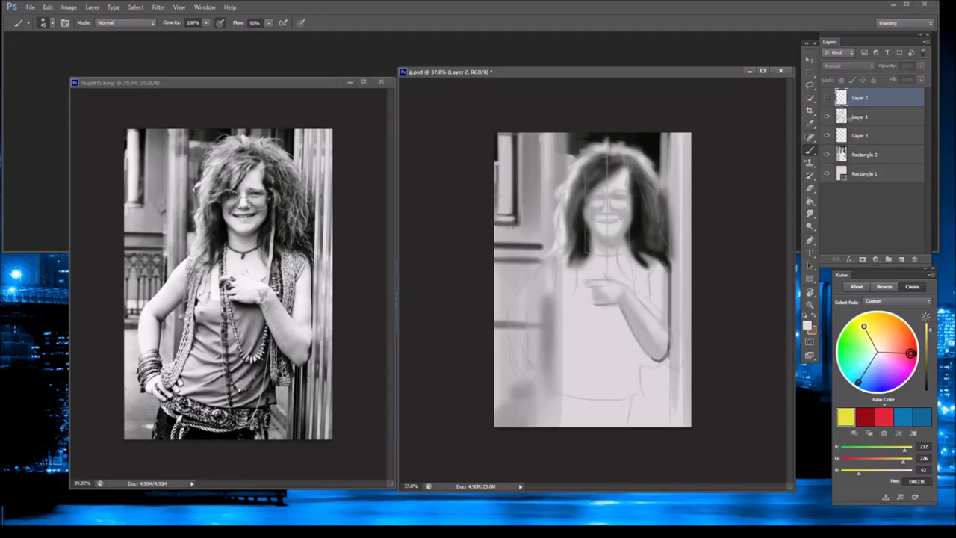
{"action": "left_click", "coordinate": [844, 118]}
{"action": "left_click", "coordinate": [920, 65]}
{"action": "left_click_drag", "start_coordinate": [924, 78], "coordinate": [900, 87]}
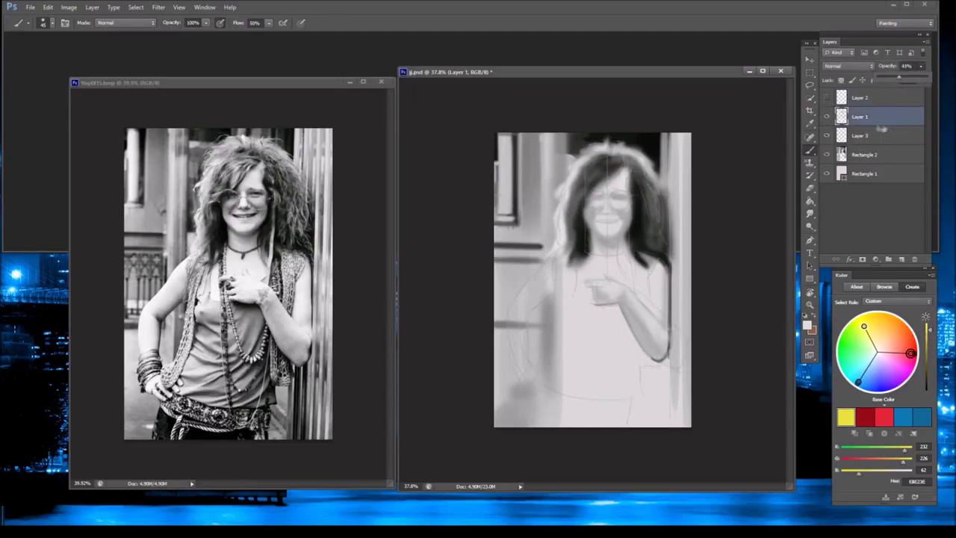
- Darken the hair around the forehead and cheek on the Rectangle 2 layer with black
{"action": "left_click", "coordinate": [882, 135]}
{"action": "left_click", "coordinate": [866, 155]}
{"action": "left_click", "coordinate": [920, 65]}
{"action": "mouse_move", "coordinate": [925, 78]}
{"action": "left_mouse_down"}
{"action": "mouse_move", "coordinate": [903, 80]}
{"action": "mouse_move", "coordinate": [933, 84]}
{"action": "left_mouse_up"}
{"action": "key", "text": "d"}
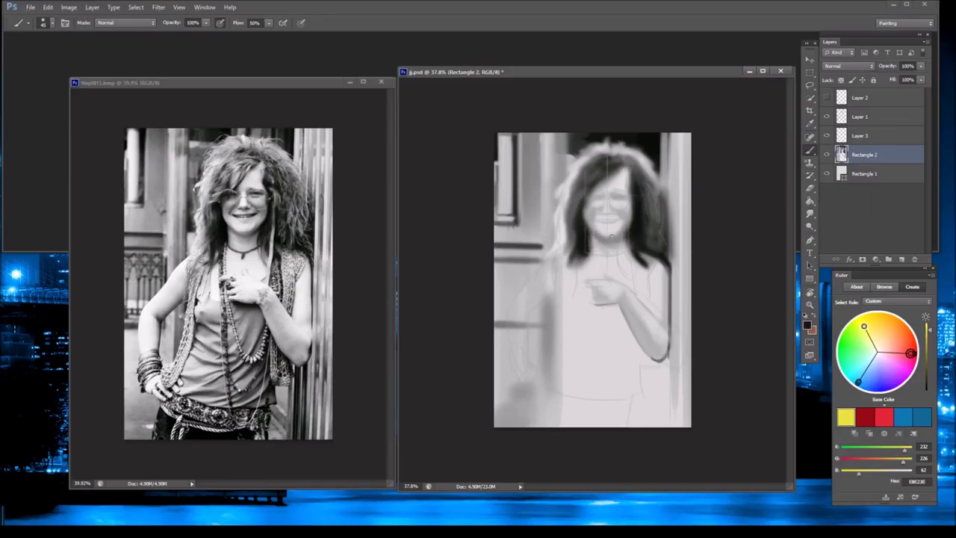
{"action": "left_click_drag", "start_coordinate": [595, 173], "coordinate": [589, 202]}
{"action": "mouse_move", "coordinate": [631, 177]}
{"action": "left_mouse_down"}
{"action": "mouse_move", "coordinate": [643, 218]}
{"action": "mouse_move", "coordinate": [606, 177]}
{"action": "left_mouse_up"}
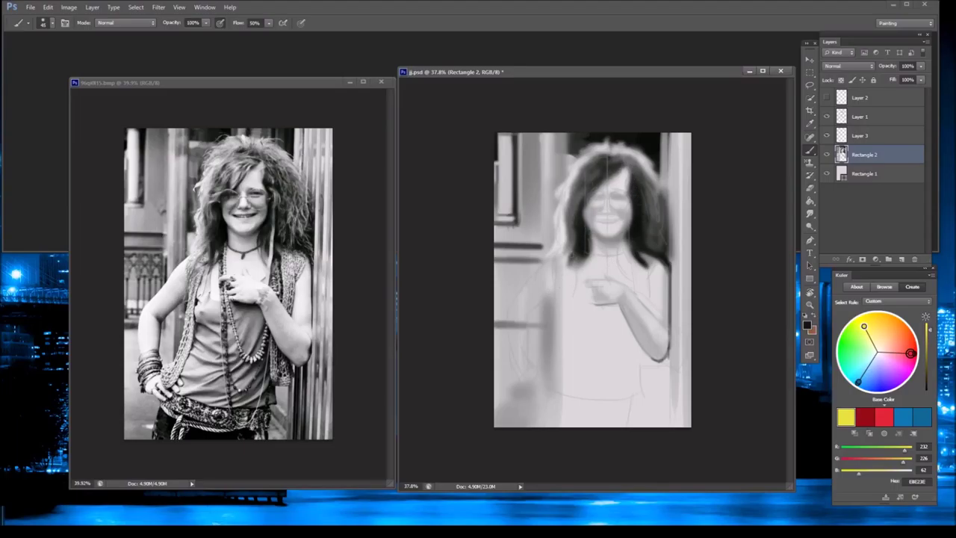
- Paint the dark shadow under the hand and block in the grey shirt with lighter folds using a size 90 brush
{"action": "left_click_drag", "start_coordinate": [595, 306], "coordinate": [619, 307]}
{"action": "mouse_move", "coordinate": [636, 357]}
{"action": "left_mouse_down"}
{"action": "mouse_move", "coordinate": [554, 384]}
{"action": "mouse_move", "coordinate": [628, 388]}
{"action": "left_mouse_up"}
{"action": "mouse_move", "coordinate": [556, 313]}
{"action": "left_mouse_down"}
{"action": "mouse_move", "coordinate": [586, 366]}
{"action": "mouse_move", "coordinate": [631, 377]}
{"action": "left_mouse_up"}
{"action": "mouse_move", "coordinate": [563, 351]}
{"action": "left_mouse_down"}
{"action": "mouse_move", "coordinate": [623, 384]}
{"action": "mouse_move", "coordinate": [567, 269]}
{"action": "mouse_move", "coordinate": [560, 332]}
{"action": "left_mouse_up"}
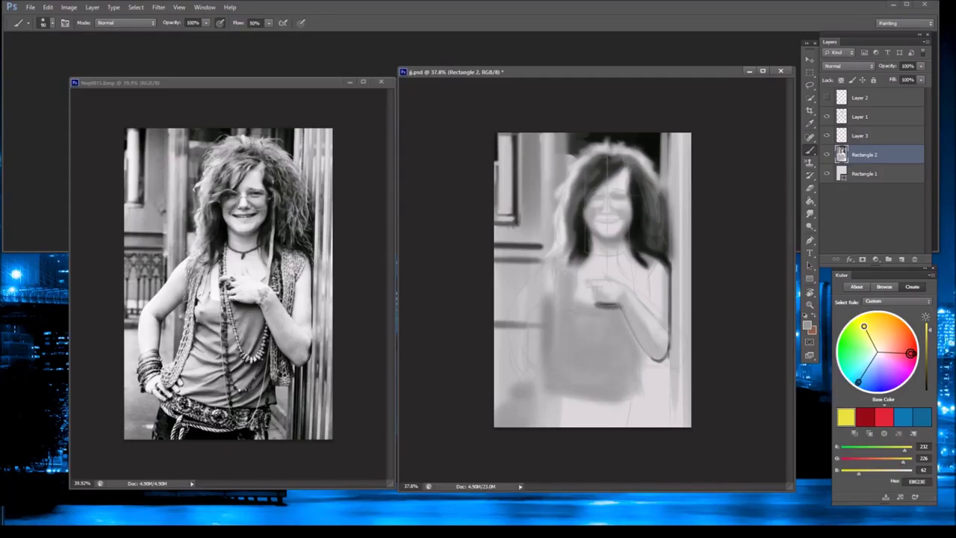
{"action": "mouse_move", "coordinate": [572, 314]}
{"action": "left_mouse_down"}
{"action": "mouse_move", "coordinate": [552, 369]}
{"action": "mouse_move", "coordinate": [575, 321]}
{"action": "mouse_move", "coordinate": [560, 358]}
{"action": "mouse_move", "coordinate": [567, 377]}
{"action": "mouse_move", "coordinate": [581, 323]}
{"action": "mouse_move", "coordinate": [575, 306]}
{"action": "mouse_move", "coordinate": [592, 309]}
{"action": "mouse_move", "coordinate": [571, 269]}
{"action": "mouse_move", "coordinate": [579, 331]}
{"action": "left_mouse_up"}
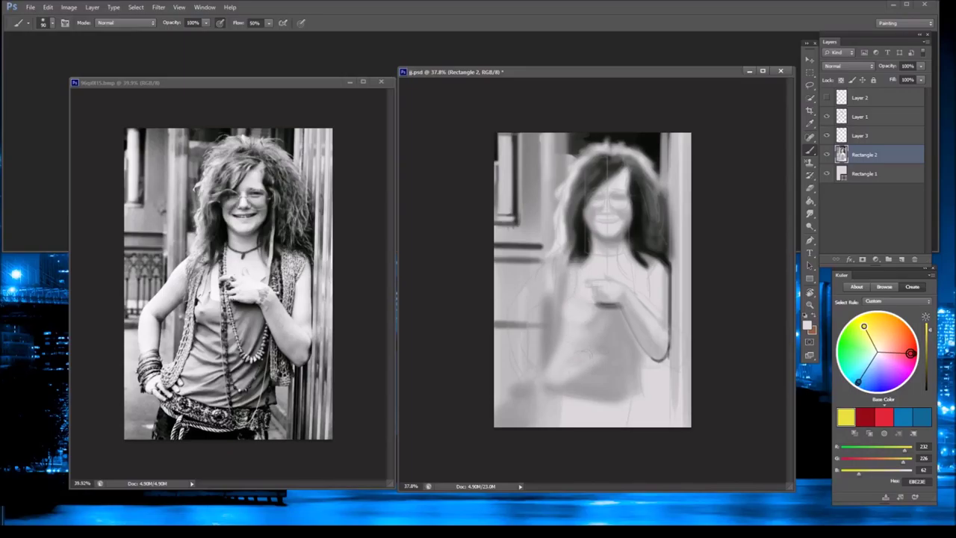
- Block in the bent arm on the hip in light grey and the trousers in black
{"action": "mouse_move", "coordinate": [532, 299]}
{"action": "left_mouse_down"}
{"action": "mouse_move", "coordinate": [551, 262]}
{"action": "mouse_move", "coordinate": [553, 285]}
{"action": "mouse_move", "coordinate": [544, 279]}
{"action": "left_mouse_up"}
{"action": "mouse_move", "coordinate": [517, 313]}
{"action": "left_mouse_down"}
{"action": "mouse_move", "coordinate": [531, 373]}
{"action": "mouse_move", "coordinate": [564, 364]}
{"action": "mouse_move", "coordinate": [547, 369]}
{"action": "mouse_move", "coordinate": [548, 402]}
{"action": "mouse_move", "coordinate": [634, 410]}
{"action": "mouse_move", "coordinate": [628, 422]}
{"action": "mouse_move", "coordinate": [547, 401]}
{"action": "mouse_move", "coordinate": [568, 401]}
{"action": "mouse_move", "coordinate": [551, 420]}
{"action": "mouse_move", "coordinate": [621, 411]}
{"action": "mouse_move", "coordinate": [605, 407]}
{"action": "mouse_move", "coordinate": [613, 433]}
{"action": "mouse_move", "coordinate": [640, 434]}
{"action": "left_mouse_up"}
{"action": "left_click", "coordinate": [587, 220], "text": "alt"}
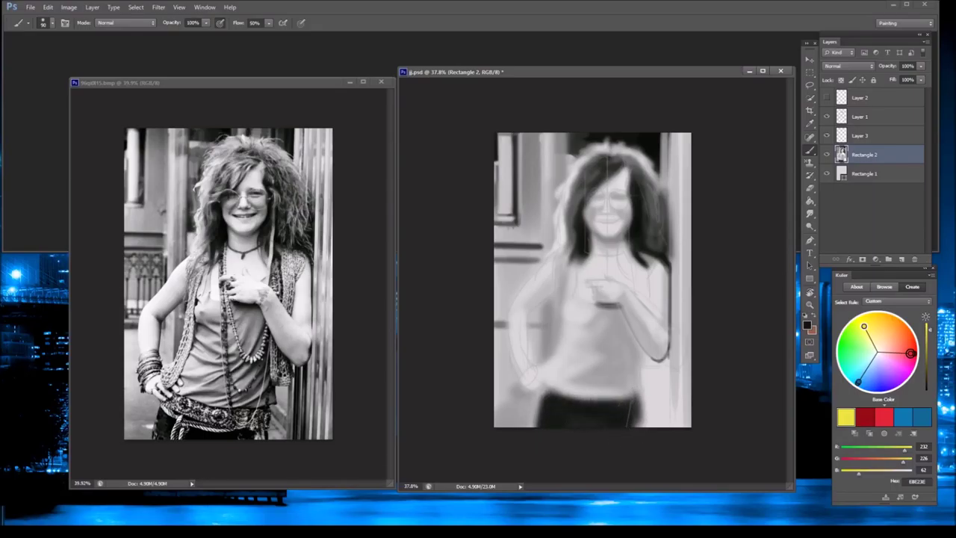
- Paint the dark and light vertical stripes of the background panel beside and below the bent elbow, rotating the canvas slightly as needed
{"action": "key", "text": "r"}
{"action": "left_click_drag", "start_coordinate": [672, 358], "coordinate": [676, 353]}
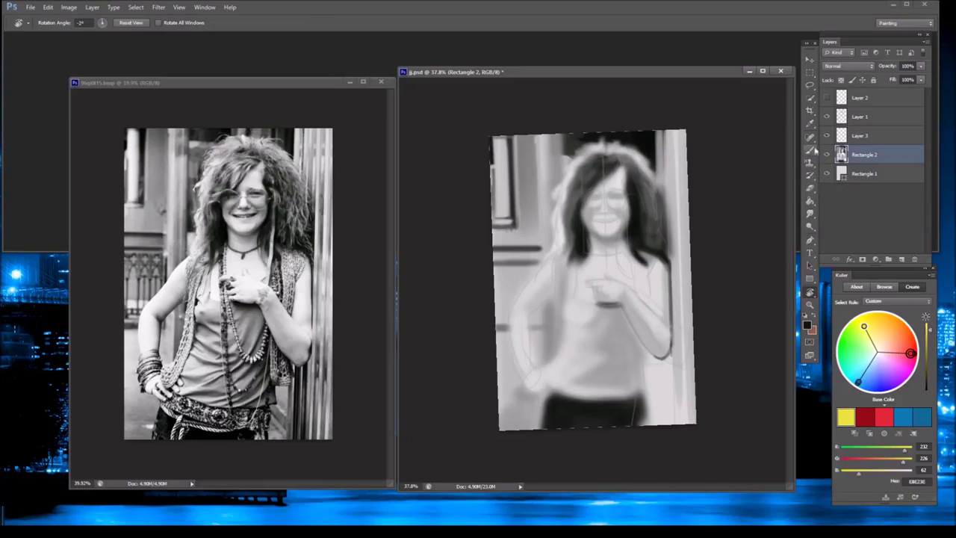
{"action": "key", "text": "o"}
{"action": "key", "text": "b"}
{"action": "left_click_drag", "start_coordinate": [670, 357], "coordinate": [667, 424]}
{"action": "key", "text": "x"}
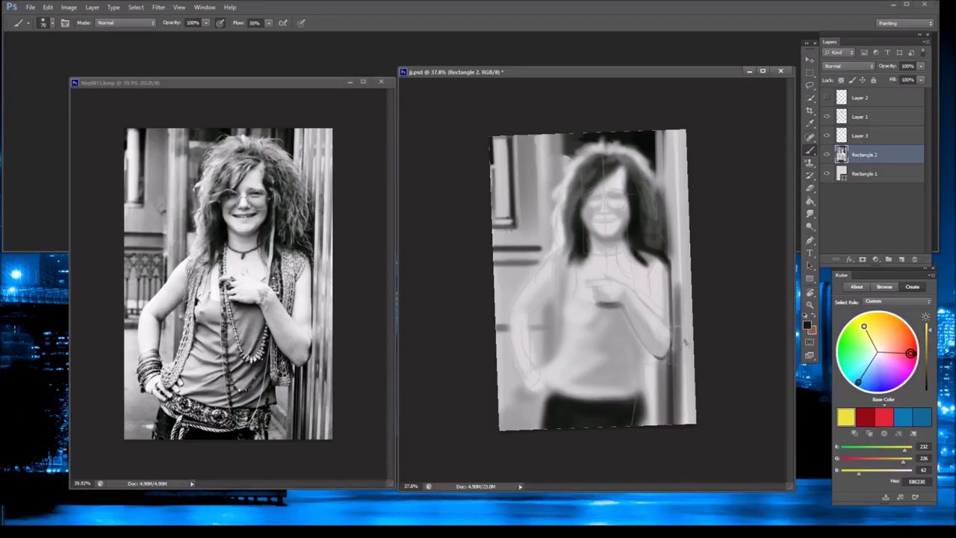
{"action": "key", "text": "r"}
{"action": "left_click_drag", "start_coordinate": [717, 405], "coordinate": [670, 367]}
{"action": "key", "text": "b"}
{"action": "mouse_move", "coordinate": [681, 298]}
{"action": "left_mouse_down"}
{"action": "mouse_move", "coordinate": [683, 424]}
{"action": "mouse_move", "coordinate": [684, 134]}
{"action": "mouse_move", "coordinate": [644, 149]}
{"action": "mouse_move", "coordinate": [609, 139]}
{"action": "mouse_move", "coordinate": [564, 150]}
{"action": "mouse_move", "coordinate": [591, 152]}
{"action": "mouse_move", "coordinate": [565, 196]}
{"action": "mouse_move", "coordinate": [563, 149]}
{"action": "left_mouse_up"}
- Paint the dark mouth line and choker, and block in near-white highlights on the chest and chin with a size 60 brush
{"action": "left_click", "coordinate": [657, 142], "text": "alt"}
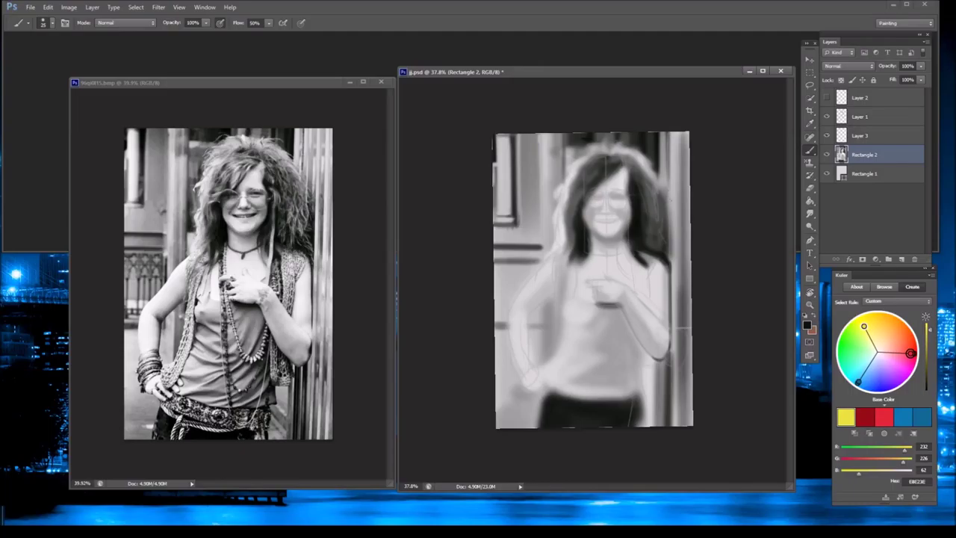
{"action": "left_click_drag", "start_coordinate": [589, 251], "coordinate": [620, 253]}
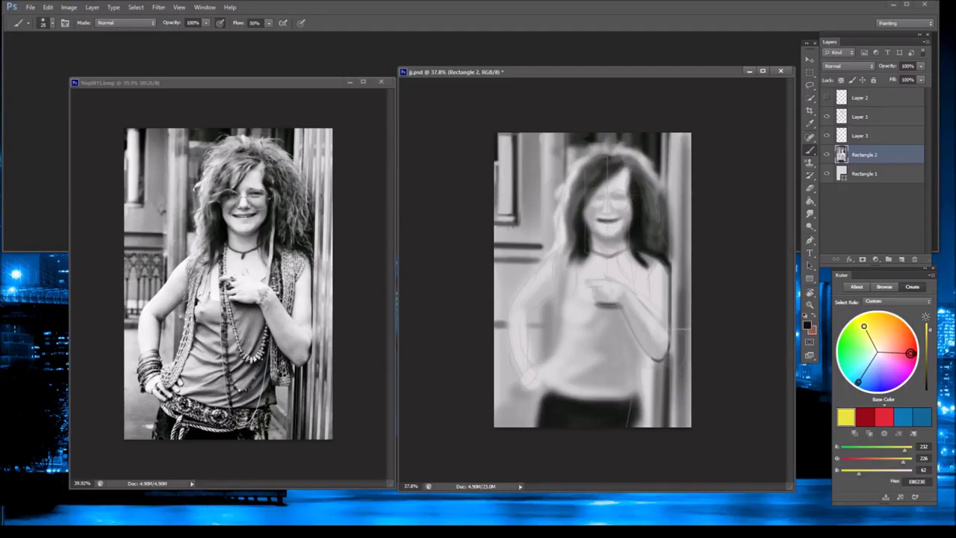
{"action": "left_click", "coordinate": [215, 297], "text": "alt"}
{"action": "mouse_move", "coordinate": [579, 296]}
{"action": "left_mouse_down"}
{"action": "mouse_move", "coordinate": [580, 268]}
{"action": "mouse_move", "coordinate": [582, 285]}
{"action": "mouse_move", "coordinate": [581, 271]}
{"action": "mouse_move", "coordinate": [633, 292]}
{"action": "left_mouse_up"}
{"action": "mouse_move", "coordinate": [586, 260]}
{"action": "left_mouse_down"}
{"action": "mouse_move", "coordinate": [614, 258]}
{"action": "mouse_move", "coordinate": [623, 273]}
{"action": "mouse_move", "coordinate": [595, 247]}
{"action": "mouse_move", "coordinate": [614, 224]}
{"action": "left_mouse_up"}
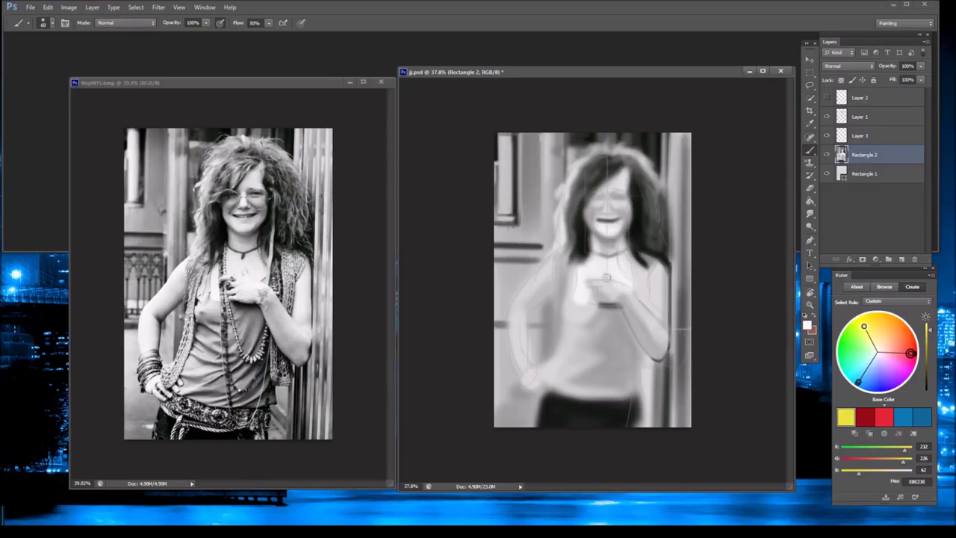
{"action": "mouse_move", "coordinate": [609, 275]}
{"action": "left_mouse_down"}
{"action": "mouse_move", "coordinate": [634, 305]}
{"action": "mouse_move", "coordinate": [601, 277]}
{"action": "mouse_move", "coordinate": [610, 287]}
{"action": "left_mouse_up"}
- Lighten the arm on the hip and the outer hair above its shoulder, and soften the tones around the mouth
{"action": "mouse_move", "coordinate": [525, 313]}
{"action": "left_mouse_down"}
{"action": "mouse_move", "coordinate": [516, 332]}
{"action": "mouse_move", "coordinate": [540, 386]}
{"action": "mouse_move", "coordinate": [528, 372]}
{"action": "left_mouse_up"}
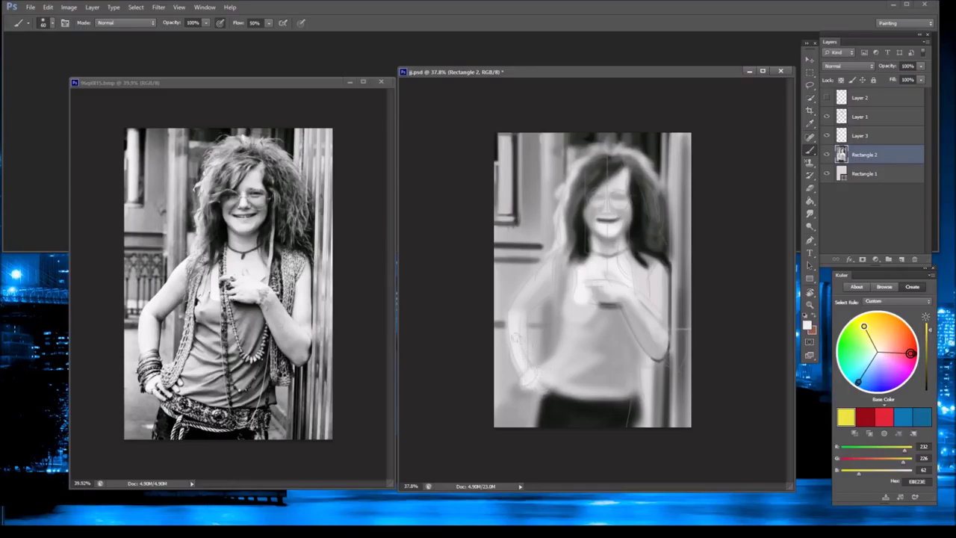
{"action": "left_click_drag", "start_coordinate": [513, 312], "coordinate": [558, 250]}
{"action": "mouse_move", "coordinate": [562, 215]}
{"action": "left_mouse_down"}
{"action": "mouse_move", "coordinate": [570, 242]}
{"action": "mouse_move", "coordinate": [560, 249]}
{"action": "left_mouse_up"}
{"action": "left_click_drag", "start_coordinate": [595, 208], "coordinate": [614, 227]}
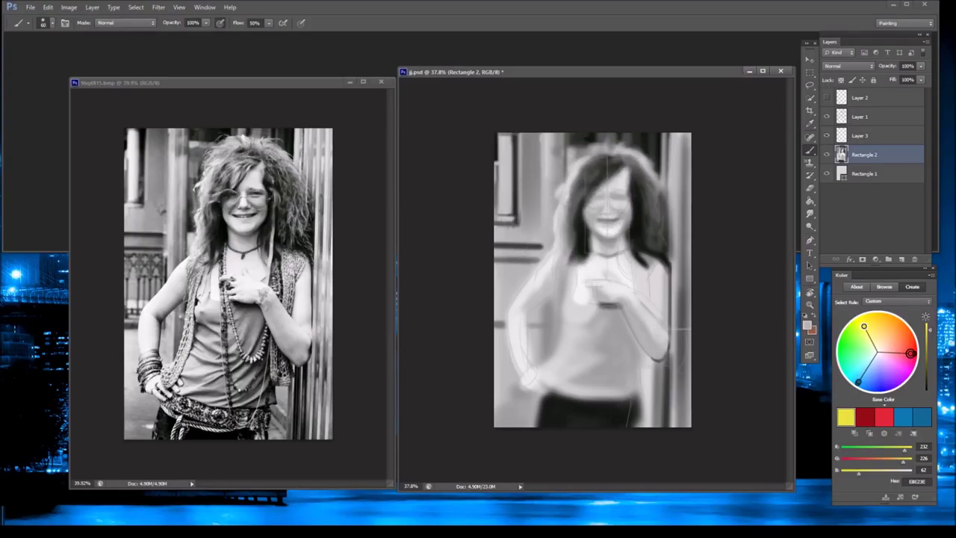
- Shade the eye sockets in grey and darken the hair framing the face and falling over both shoulders
{"action": "left_click", "coordinate": [597, 195], "text": "alt"}
{"action": "left_click_drag", "start_coordinate": [595, 196], "coordinate": [624, 198]}
{"action": "left_click", "coordinate": [637, 188], "text": "alt"}
{"action": "mouse_move", "coordinate": [619, 162]}
{"action": "left_mouse_down"}
{"action": "mouse_move", "coordinate": [609, 161]}
{"action": "mouse_move", "coordinate": [575, 211]}
{"action": "mouse_move", "coordinate": [573, 284]}
{"action": "left_mouse_up"}
{"action": "left_click_drag", "start_coordinate": [590, 236], "coordinate": [587, 263]}
{"action": "mouse_move", "coordinate": [639, 228]}
{"action": "left_mouse_down"}
{"action": "mouse_move", "coordinate": [627, 254]}
{"action": "mouse_move", "coordinate": [644, 275]}
{"action": "mouse_move", "coordinate": [648, 314]}
{"action": "left_mouse_up"}
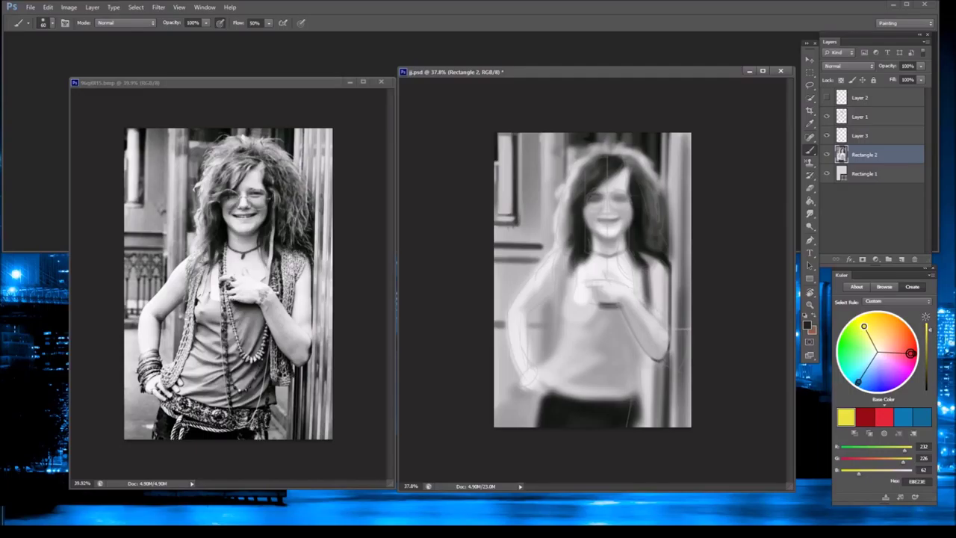
- Shape the vest and shoulder beside the raised arm, alternating dark and light tones along the hair edge
{"action": "key", "text": "x"}
{"action": "left_click_drag", "start_coordinate": [647, 261], "coordinate": [650, 303]}
{"action": "mouse_move", "coordinate": [646, 261]}
{"action": "left_mouse_down"}
{"action": "mouse_move", "coordinate": [649, 310]}
{"action": "mouse_move", "coordinate": [661, 279]}
{"action": "mouse_move", "coordinate": [663, 287]}
{"action": "left_mouse_up"}
{"action": "key", "text": "x"}
{"action": "left_click_drag", "start_coordinate": [644, 306], "coordinate": [648, 315]}
{"action": "key", "text": "x"}
{"action": "mouse_move", "coordinate": [641, 254]}
{"action": "left_mouse_down"}
{"action": "mouse_move", "coordinate": [635, 302]}
{"action": "mouse_move", "coordinate": [663, 325]}
{"action": "mouse_move", "coordinate": [664, 313]}
{"action": "left_mouse_up"}
{"action": "key", "text": "x"}
{"action": "key", "text": "x"}
- Lighten the upper arm, forearm and hand of the arm raised to the chest
{"action": "left_click_drag", "start_coordinate": [660, 273], "coordinate": [662, 328]}
{"action": "left_click_drag", "start_coordinate": [665, 292], "coordinate": [666, 345]}
{"action": "left_click_drag", "start_coordinate": [628, 292], "coordinate": [664, 359]}
{"action": "mouse_move", "coordinate": [594, 295]}
{"action": "left_mouse_down"}
{"action": "mouse_move", "coordinate": [603, 284]}
{"action": "mouse_move", "coordinate": [651, 328]}
{"action": "left_mouse_up"}
{"action": "left_click_drag", "start_coordinate": [590, 269], "coordinate": [607, 314]}
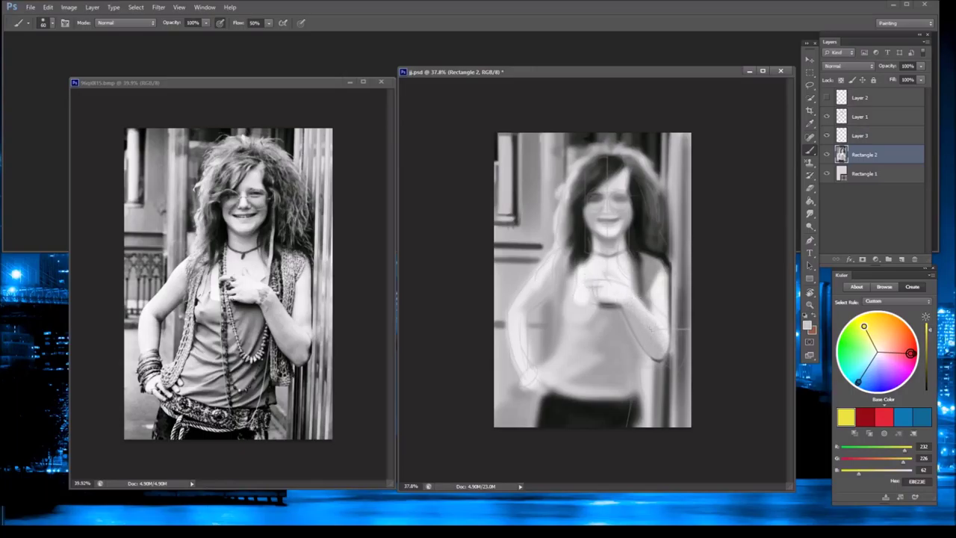
- Outline the elbow and outer edge of the raised arm in black with a smaller brush
{"action": "left_click", "coordinate": [670, 351], "text": "alt"}
{"action": "key", "text": "bracketleft"}
{"action": "key", "text": "bracketleft"}
{"action": "key", "text": "bracketleft"}
{"action": "mouse_move", "coordinate": [668, 340]}
{"action": "left_mouse_down"}
{"action": "mouse_move", "coordinate": [666, 365]}
{"action": "mouse_move", "coordinate": [670, 300]}
{"action": "left_mouse_up"}
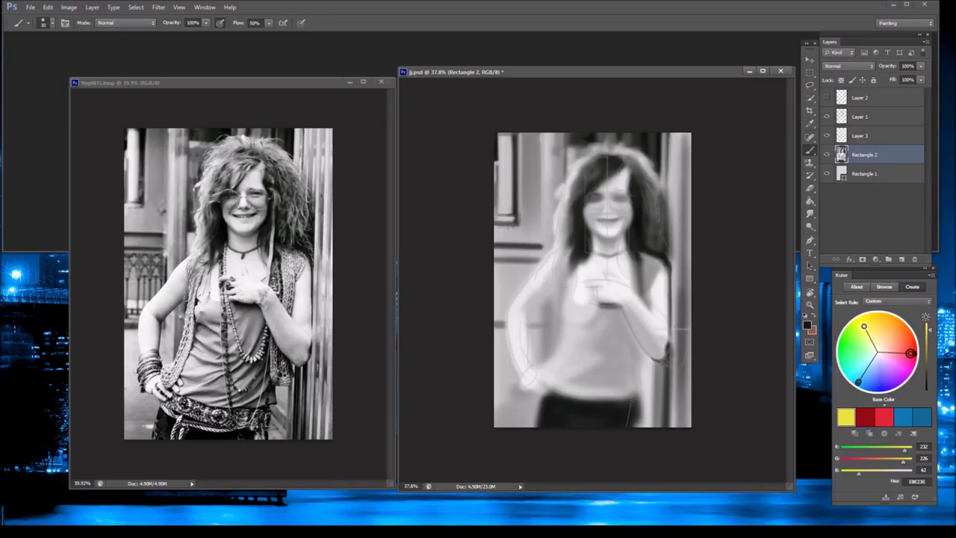
- Draw the dark vest edge on the hip-arm side and detail the shirt neckline with small dark and light strokes
{"action": "left_click_drag", "start_coordinate": [569, 264], "coordinate": [560, 304]}
{"action": "left_click_drag", "start_coordinate": [577, 282], "coordinate": [577, 300]}
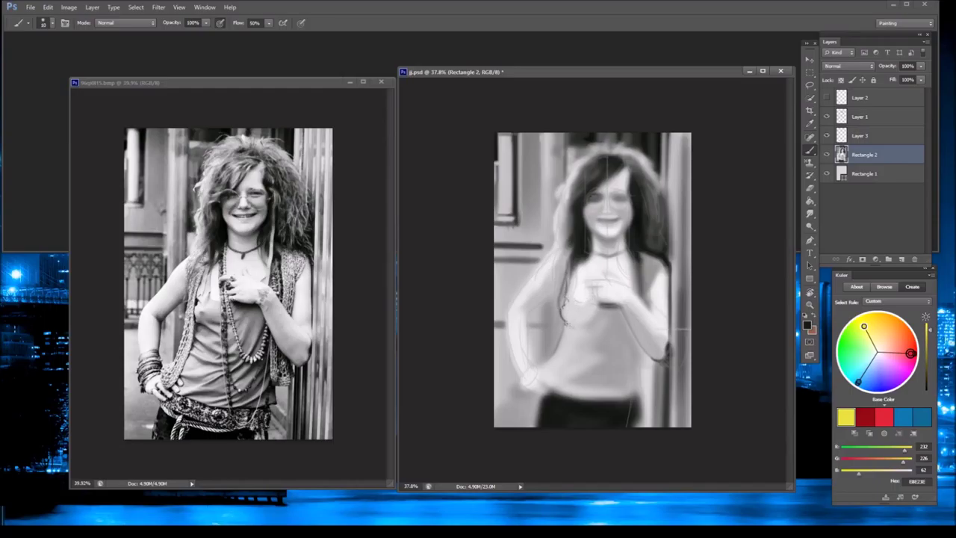
{"action": "mouse_move", "coordinate": [564, 273]}
{"action": "left_mouse_down"}
{"action": "mouse_move", "coordinate": [561, 345]}
{"action": "mouse_move", "coordinate": [566, 332]}
{"action": "left_mouse_up"}
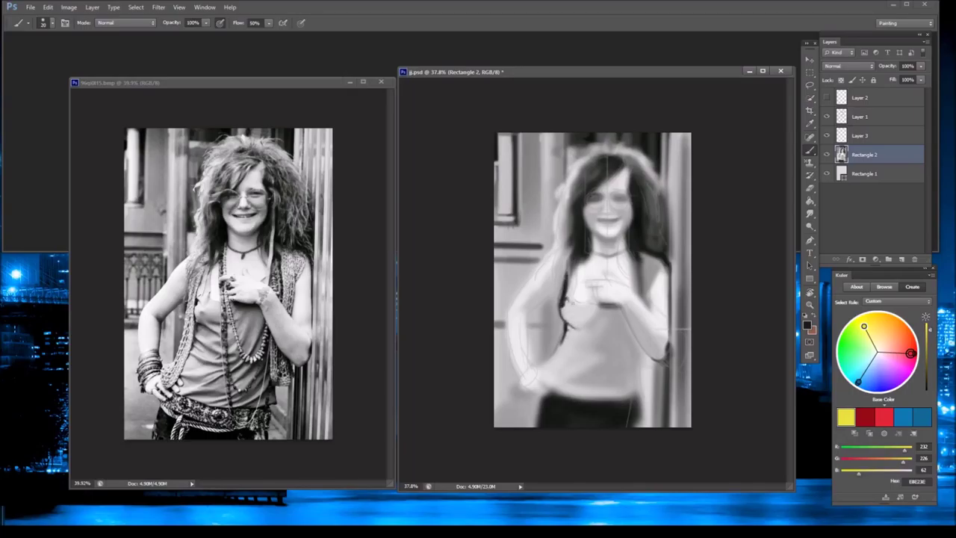
{"action": "left_click_drag", "start_coordinate": [572, 313], "coordinate": [574, 311]}
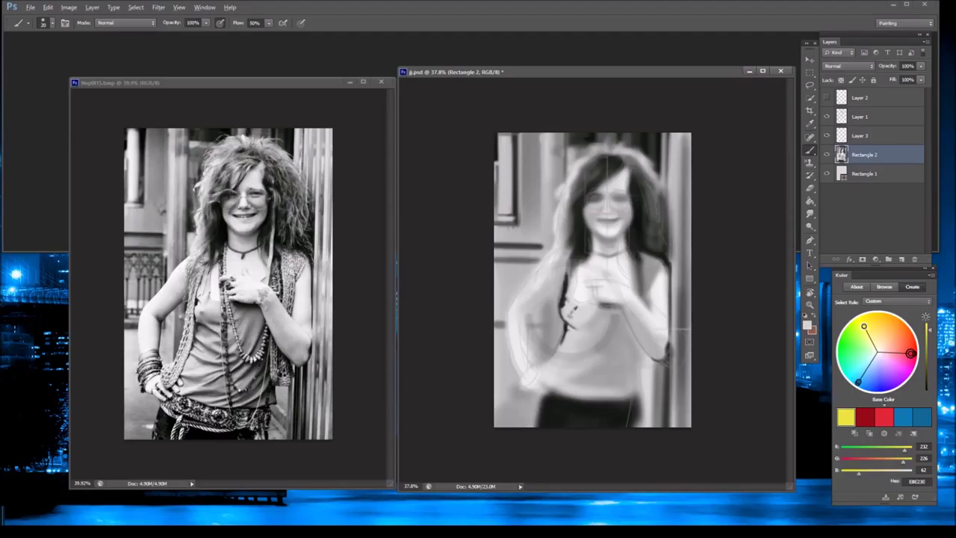
{"action": "left_click", "coordinate": [576, 326], "text": "alt"}
{"action": "left_click", "coordinate": [592, 316], "text": "alt"}
- Draw the shirt's edge below the raised hand, its hem corner and the trouser outline with a size 20 brush in black
{"action": "mouse_move", "coordinate": [616, 310]}
{"action": "left_mouse_down"}
{"action": "mouse_move", "coordinate": [650, 358]}
{"action": "mouse_move", "coordinate": [640, 369]}
{"action": "mouse_move", "coordinate": [633, 339]}
{"action": "left_mouse_up"}
{"action": "mouse_move", "coordinate": [641, 373]}
{"action": "left_mouse_down"}
{"action": "mouse_move", "coordinate": [645, 409]}
{"action": "mouse_move", "coordinate": [647, 387]}
{"action": "left_mouse_up"}
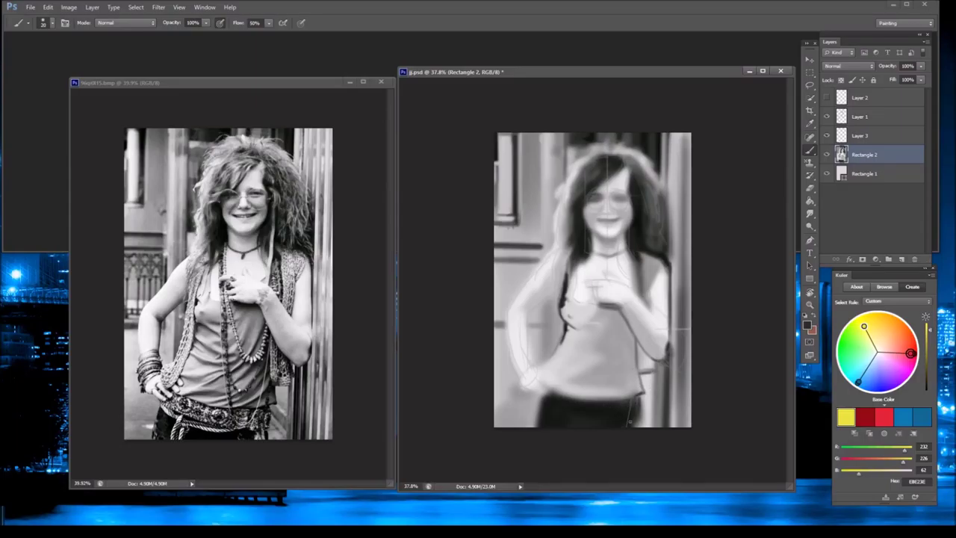
{"action": "left_click_drag", "start_coordinate": [542, 399], "coordinate": [537, 426]}
- Draw the wrist bracelets and outline the arm on the hip and the vest shoulder in thin dark lines
{"action": "left_click_drag", "start_coordinate": [516, 367], "coordinate": [533, 385]}
{"action": "left_click_drag", "start_coordinate": [511, 345], "coordinate": [527, 379]}
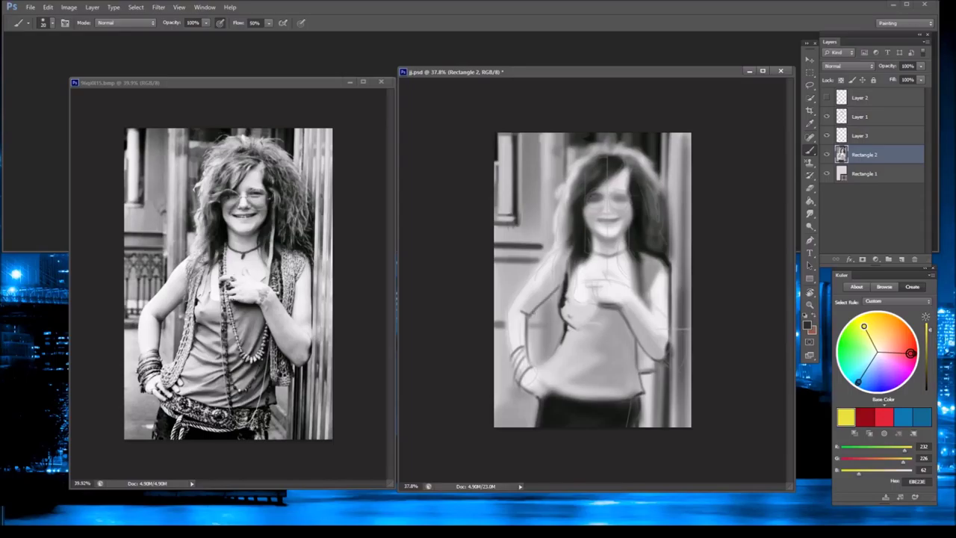
{"action": "mouse_move", "coordinate": [554, 263]}
{"action": "left_mouse_down"}
{"action": "mouse_move", "coordinate": [556, 324]}
{"action": "mouse_move", "coordinate": [531, 378]}
{"action": "left_mouse_up"}
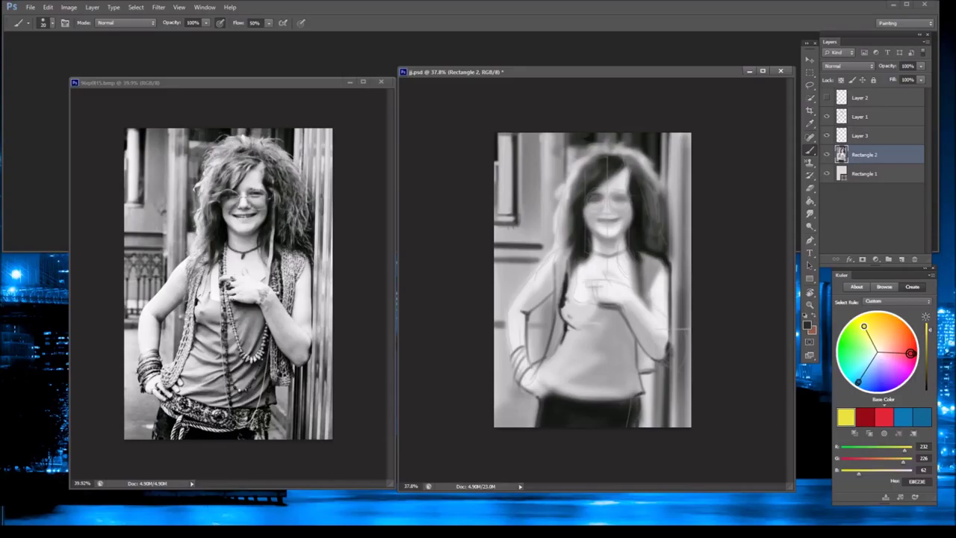
{"action": "left_click_drag", "start_coordinate": [559, 251], "coordinate": [556, 270]}
{"action": "left_click", "coordinate": [551, 264], "text": "alt"}
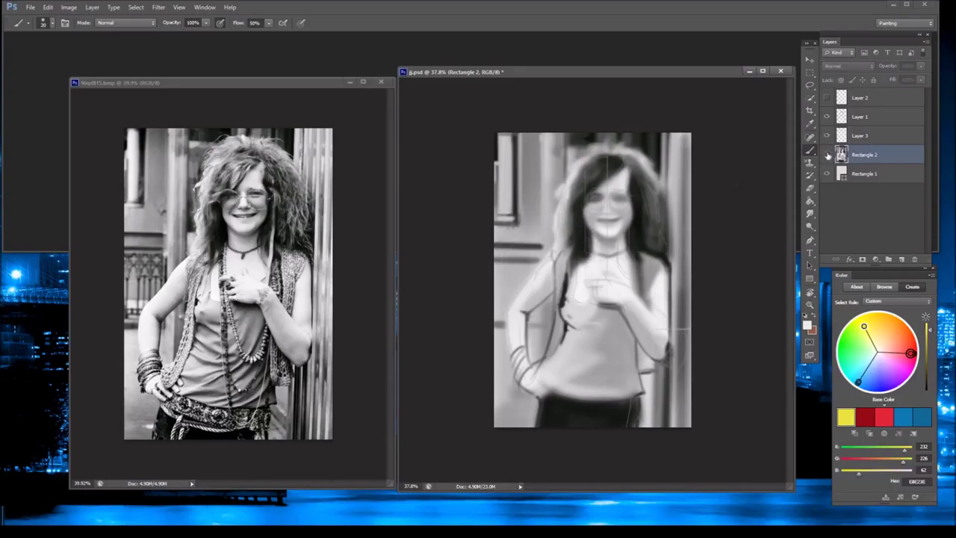
- Hide the Layer 1 sketch and Layer 3
{"action": "left_click", "coordinate": [826, 117]}
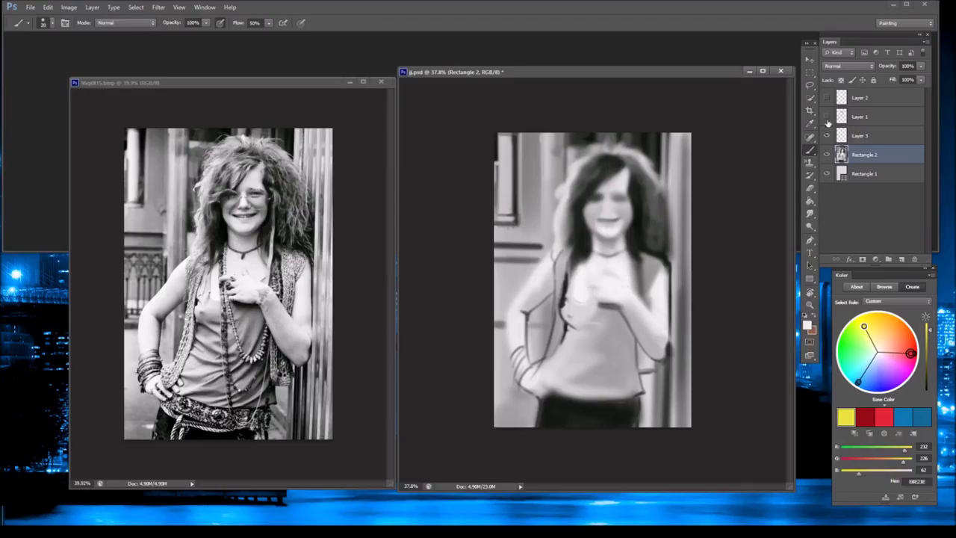
{"action": "left_click", "coordinate": [860, 135]}
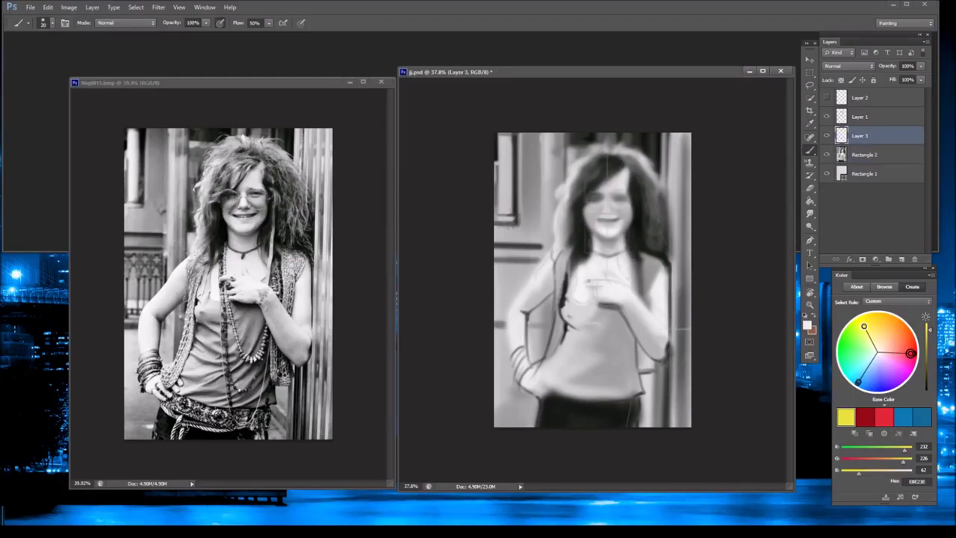
{"action": "left_click", "coordinate": [826, 135]}
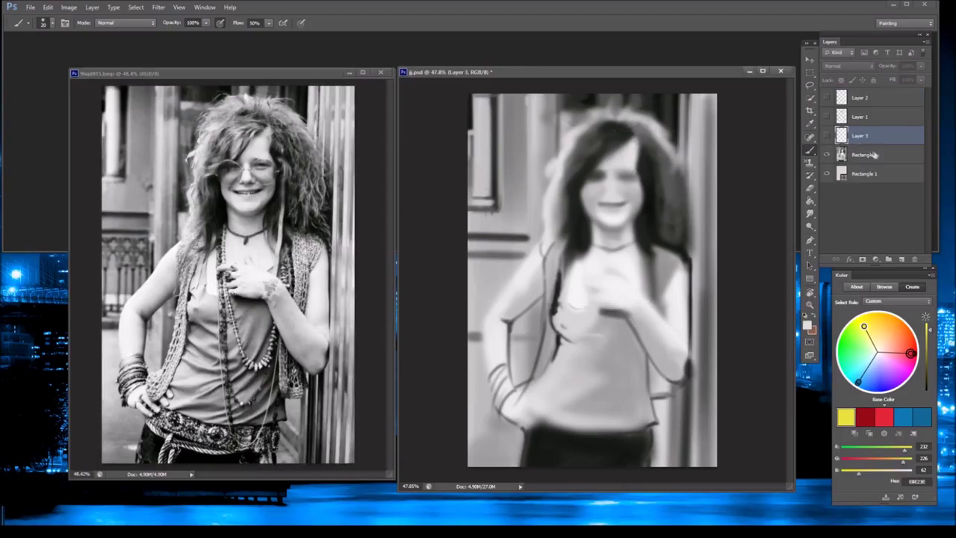
- Add a new layer above Rectangle 2 and paint near-white highlights on the forehead and the bridge of the nose
{"action": "key", "text": "ctrl+shift+alt+n"}
{"action": "left_click_drag", "start_coordinate": [629, 140], "coordinate": [635, 137]}
{"action": "left_click", "coordinate": [613, 165], "text": "alt"}
{"action": "left_click", "coordinate": [599, 266], "text": "alt"}
{"action": "left_click_drag", "start_coordinate": [609, 176], "coordinate": [611, 188]}
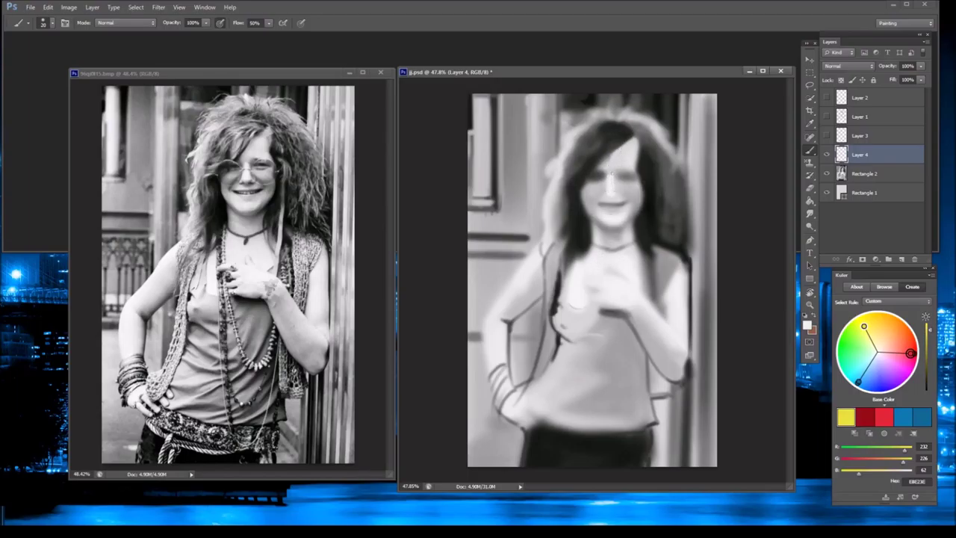
- Refine the upper lip, eyes and the fold beside the nose, and add dark hair strands across the forehead
{"action": "left_click_drag", "start_coordinate": [602, 203], "coordinate": [623, 201]}
{"action": "left_click", "coordinate": [600, 197], "text": "alt"}
{"action": "left_click", "coordinate": [608, 195], "text": "alt"}
{"action": "left_click", "coordinate": [624, 175], "text": "alt"}
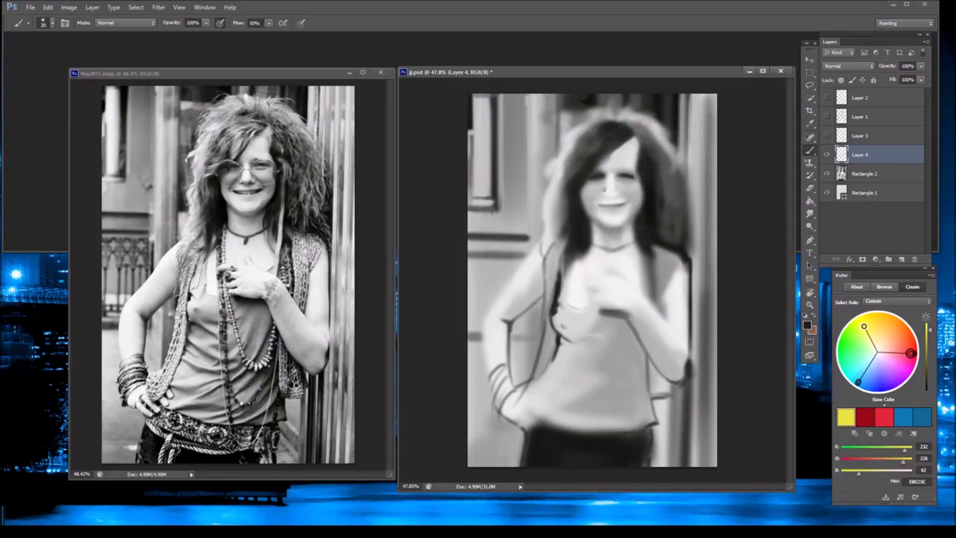
{"action": "left_click_drag", "start_coordinate": [599, 192], "coordinate": [598, 202]}
{"action": "left_click", "coordinate": [610, 195], "text": "alt"}
{"action": "left_click", "coordinate": [617, 147], "text": "alt"}
{"action": "left_click_drag", "start_coordinate": [599, 130], "coordinate": [626, 137]}
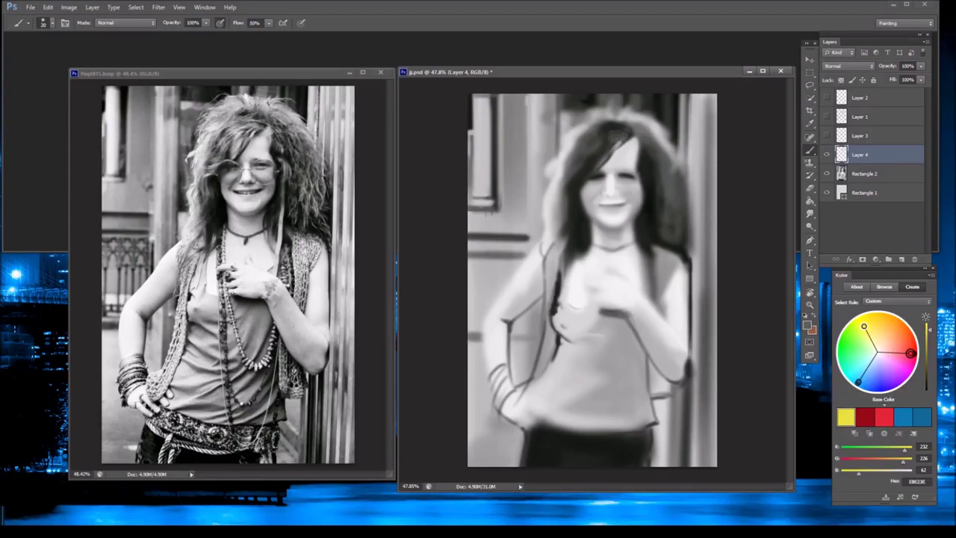
- Shade around the eyes, nose and cheeks with tones sampled from the painted face
{"action": "left_click", "coordinate": [625, 177], "text": "alt"}
{"action": "left_click_drag", "start_coordinate": [596, 188], "coordinate": [595, 184]}
{"action": "left_click", "coordinate": [598, 177], "text": "alt"}
{"action": "mouse_move", "coordinate": [593, 185]}
{"action": "left_mouse_down"}
{"action": "mouse_move", "coordinate": [631, 196]}
{"action": "mouse_move", "coordinate": [628, 213]}
{"action": "left_mouse_up"}
{"action": "mouse_move", "coordinate": [614, 178]}
{"action": "left_mouse_down"}
{"action": "mouse_move", "coordinate": [623, 189]}
{"action": "mouse_move", "coordinate": [601, 208]}
{"action": "mouse_move", "coordinate": [614, 195]}
{"action": "mouse_move", "coordinate": [606, 200]}
{"action": "mouse_move", "coordinate": [608, 182]}
{"action": "mouse_move", "coordinate": [602, 192]}
{"action": "mouse_move", "coordinate": [638, 184]}
{"action": "left_mouse_up"}
{"action": "left_click", "coordinate": [602, 211], "text": "alt"}
{"action": "left_click", "coordinate": [597, 188], "text": "alt"}
{"action": "left_click", "coordinate": [628, 191], "text": "alt"}
{"action": "left_click", "coordinate": [644, 194], "text": "alt"}
- Soften the mouth and chin with sampled greys and darken the hair edge beside the forehead using a size 60 brush
{"action": "mouse_move", "coordinate": [596, 211]}
{"action": "left_mouse_down"}
{"action": "mouse_move", "coordinate": [631, 200]}
{"action": "mouse_move", "coordinate": [625, 215]}
{"action": "left_mouse_up"}
{"action": "left_click", "coordinate": [610, 208], "text": "alt"}
{"action": "left_click", "coordinate": [618, 220], "text": "alt"}
{"action": "left_click", "coordinate": [627, 140], "text": "alt"}
{"action": "left_click_drag", "start_coordinate": [637, 140], "coordinate": [639, 167]}
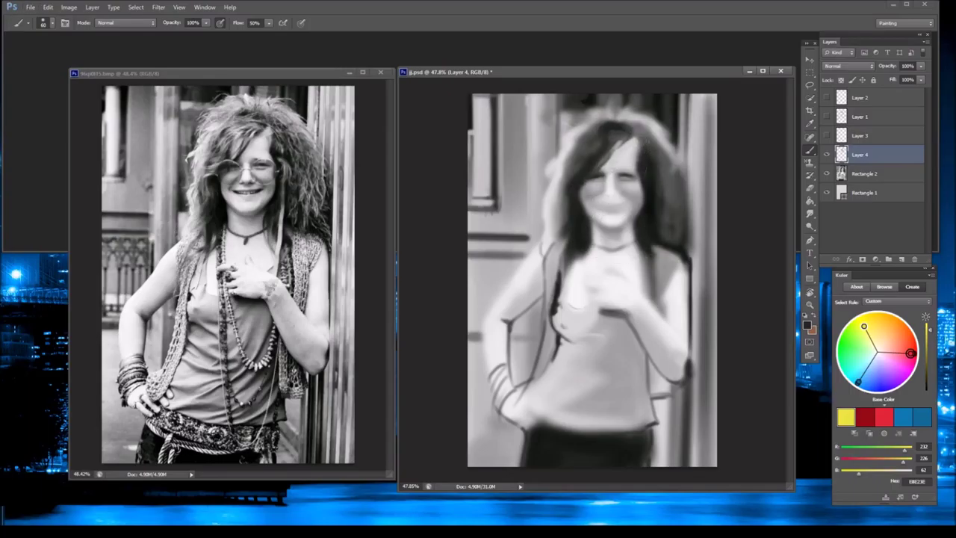
- Stretch the Rectangle 2 layer upward to a height of 101.80%
{"action": "left_click", "coordinate": [828, 154]}
{"action": "left_click", "coordinate": [828, 154]}
{"action": "left_click", "coordinate": [866, 173]}
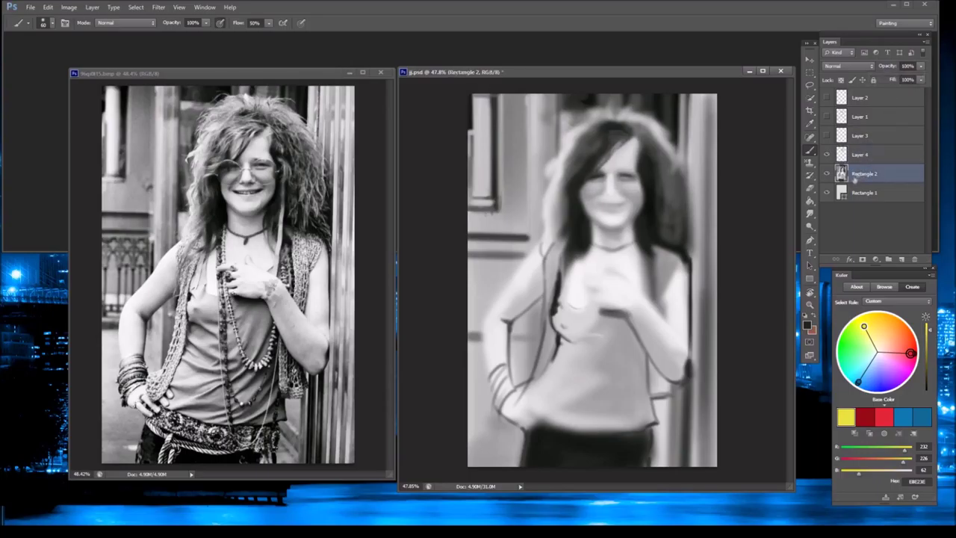
{"action": "key", "text": "v"}
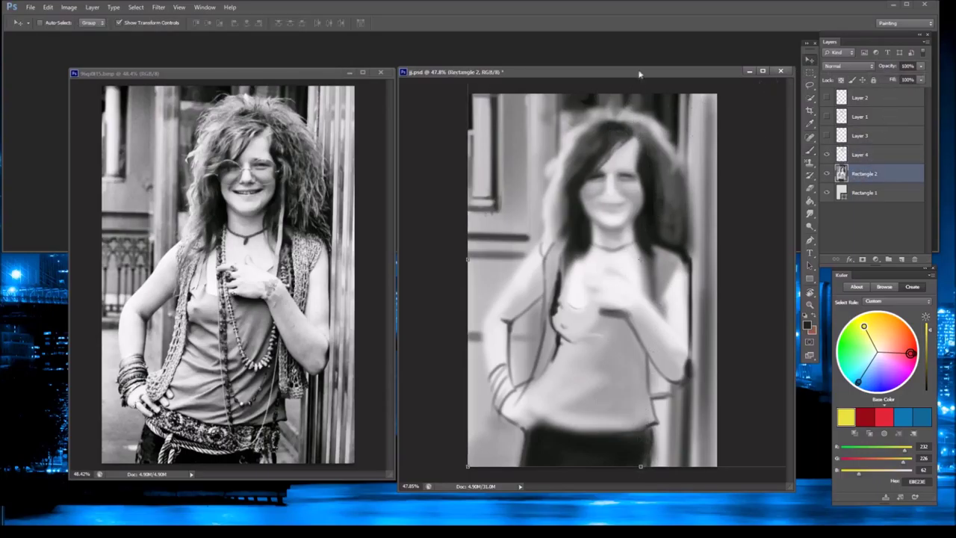
{"action": "scroll", "coordinate": [619, 139], "scroll_direction": "down", "scroll_amount": 2}
{"action": "left_click_drag", "start_coordinate": [620, 135], "coordinate": [620, 130]}
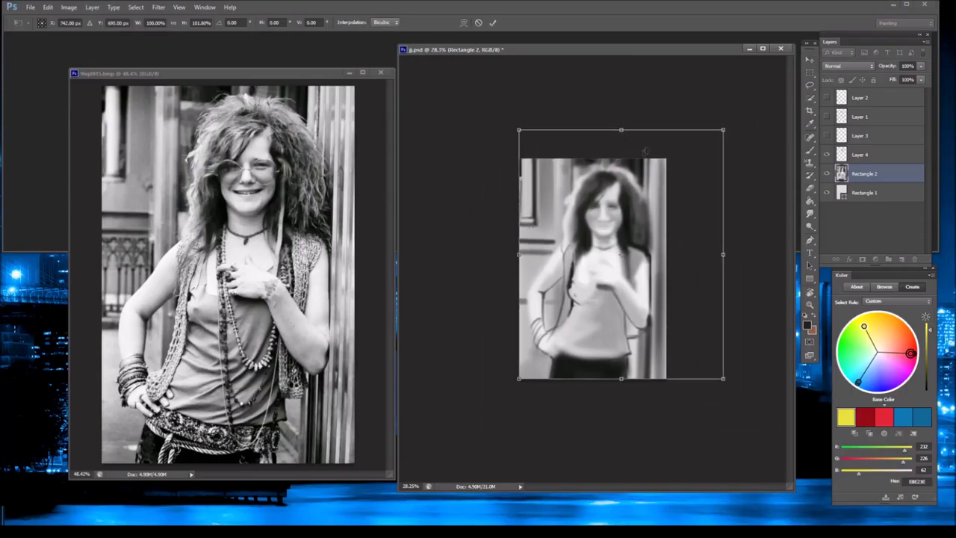
{"action": "key", "text": "Return"}
- Stretch the Layer 4 face painting upward to match the figure and lower the layer's opacity to 62%
{"action": "left_click", "coordinate": [860, 155]}
{"action": "key", "text": "ctrl+t"}
{"action": "left_click_drag", "start_coordinate": [605, 175], "coordinate": [604, 166]}
{"action": "key", "text": "Return"}
{"action": "scroll", "coordinate": [731, 179], "scroll_direction": "up", "scroll_amount": 2}
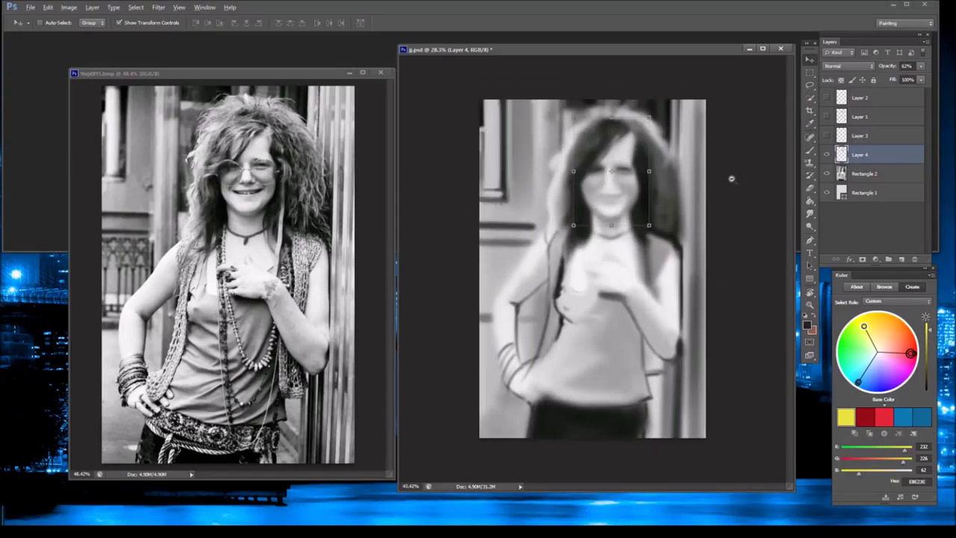
- Add a new layer above Layer 4 and paint broad shadows on the shirt and the vest beside the hip arm
{"action": "left_click", "coordinate": [901, 259]}
{"action": "key", "text": "b"}
{"action": "mouse_move", "coordinate": [568, 301]}
{"action": "left_mouse_down"}
{"action": "mouse_move", "coordinate": [589, 309]}
{"action": "mouse_move", "coordinate": [561, 332]}
{"action": "mouse_move", "coordinate": [620, 334]}
{"action": "mouse_move", "coordinate": [598, 337]}
{"action": "mouse_move", "coordinate": [616, 306]}
{"action": "mouse_move", "coordinate": [614, 328]}
{"action": "mouse_move", "coordinate": [634, 329]}
{"action": "mouse_move", "coordinate": [590, 374]}
{"action": "mouse_move", "coordinate": [631, 377]}
{"action": "mouse_move", "coordinate": [636, 388]}
{"action": "mouse_move", "coordinate": [598, 404]}
{"action": "mouse_move", "coordinate": [633, 380]}
{"action": "mouse_move", "coordinate": [568, 359]}
{"action": "mouse_move", "coordinate": [532, 385]}
{"action": "left_mouse_up"}
{"action": "mouse_move", "coordinate": [602, 326]}
{"action": "left_mouse_down"}
{"action": "mouse_move", "coordinate": [568, 317]}
{"action": "mouse_move", "coordinate": [586, 324]}
{"action": "mouse_move", "coordinate": [583, 279]}
{"action": "mouse_move", "coordinate": [576, 300]}
{"action": "mouse_move", "coordinate": [583, 298]}
{"action": "left_mouse_up"}
{"action": "mouse_move", "coordinate": [565, 238]}
{"action": "left_mouse_down"}
{"action": "mouse_move", "coordinate": [568, 263]}
{"action": "mouse_move", "coordinate": [549, 235]}
{"action": "mouse_move", "coordinate": [555, 300]}
{"action": "left_mouse_up"}
- Refine the vest edge and the shirt folds below the hand with a smaller brush
{"action": "key", "text": "bracketleft"}
{"action": "key", "text": "bracketleft"}
{"action": "key", "text": "bracketleft"}
{"action": "key", "text": "bracketleft"}
{"action": "key", "text": "bracketleft"}
{"action": "left_click_drag", "start_coordinate": [548, 360], "coordinate": [565, 233]}
{"action": "left_click_drag", "start_coordinate": [561, 315], "coordinate": [567, 263]}
{"action": "mouse_move", "coordinate": [571, 297]}
{"action": "left_mouse_down"}
{"action": "mouse_move", "coordinate": [594, 330]}
{"action": "mouse_move", "coordinate": [560, 348]}
{"action": "mouse_move", "coordinate": [619, 326]}
{"action": "left_mouse_up"}
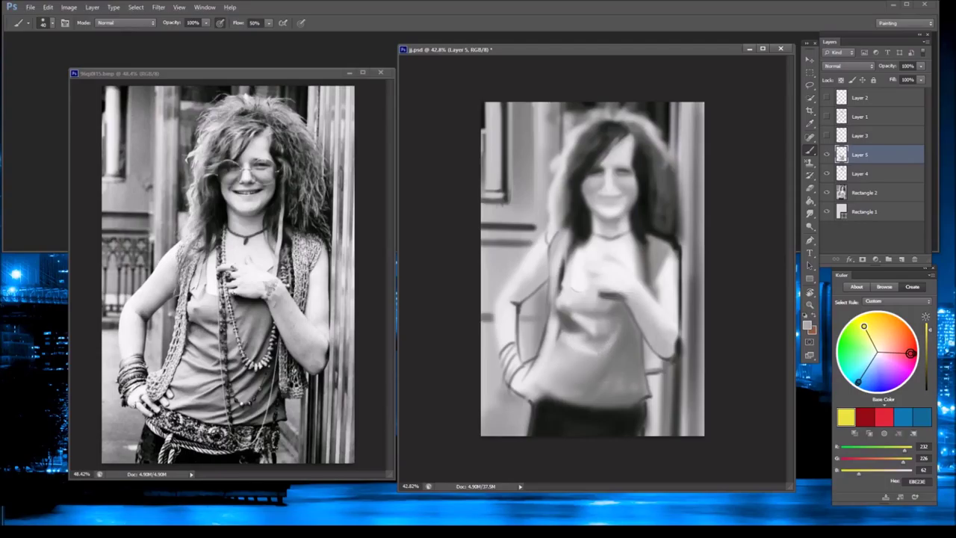
- Paint the fingers of the hand on the hip in light grey and touch up the adjoining vest edge with a larger brush
{"action": "left_click", "coordinate": [566, 271], "text": "alt"}
{"action": "mouse_move", "coordinate": [557, 340]}
{"action": "left_mouse_down"}
{"action": "mouse_move", "coordinate": [575, 328]}
{"action": "mouse_move", "coordinate": [578, 344]}
{"action": "mouse_move", "coordinate": [524, 403]}
{"action": "mouse_move", "coordinate": [537, 409]}
{"action": "mouse_move", "coordinate": [526, 392]}
{"action": "mouse_move", "coordinate": [543, 390]}
{"action": "mouse_move", "coordinate": [555, 366]}
{"action": "mouse_move", "coordinate": [526, 385]}
{"action": "mouse_move", "coordinate": [533, 380]}
{"action": "left_mouse_up"}
{"action": "left_click", "coordinate": [544, 386], "text": "alt"}
{"action": "left_click", "coordinate": [557, 362], "text": "alt"}
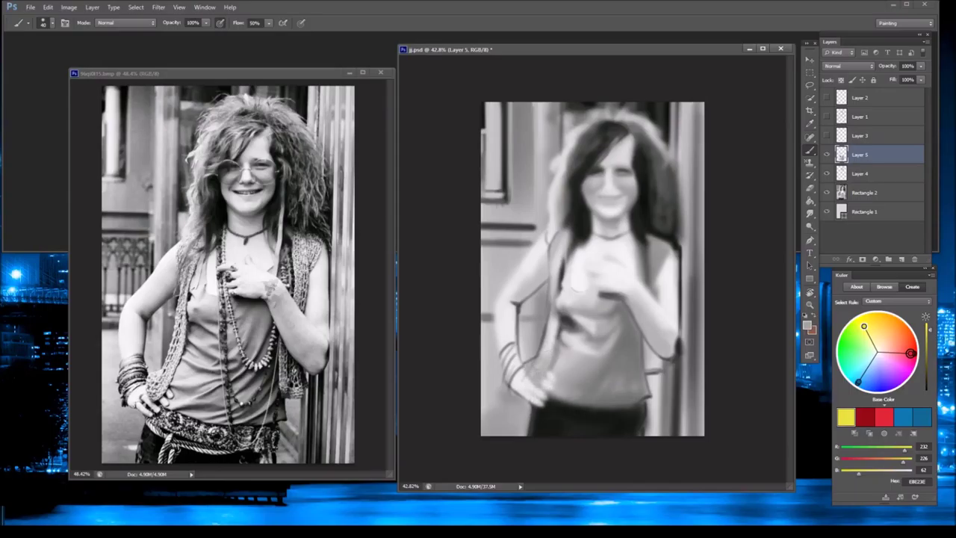
{"action": "key", "text": "bracketright"}
{"action": "key", "text": "bracketright"}
{"action": "key", "text": "bracketright"}
{"action": "key", "text": "bracketright"}
{"action": "left_click_drag", "start_coordinate": [563, 265], "coordinate": [556, 293]}
- Darken the gap between the bent arm and torso on the Rectangle 2 layer with grey sampled from the reference photo
{"action": "left_click", "coordinate": [176, 322], "text": "alt"}
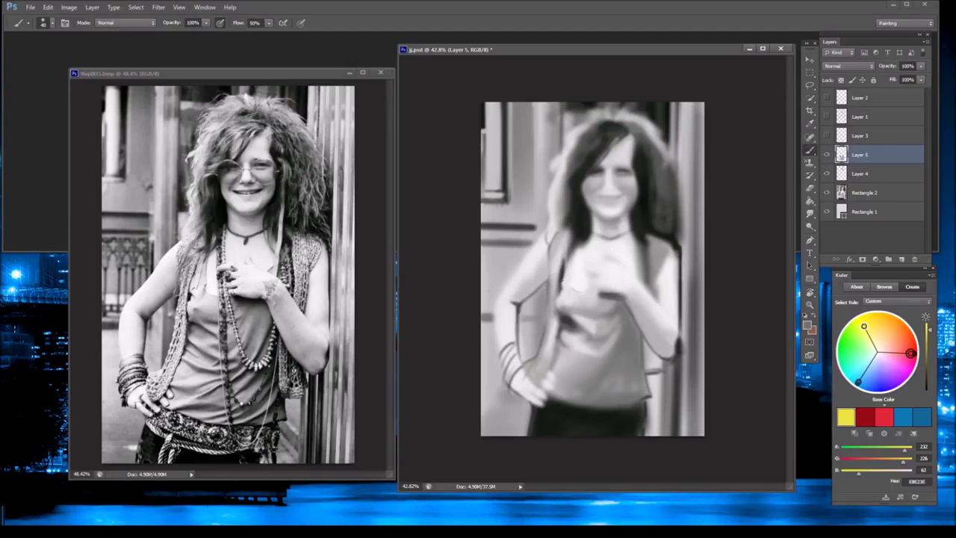
{"action": "left_click", "coordinate": [865, 193]}
{"action": "mouse_move", "coordinate": [545, 278]}
{"action": "left_mouse_down"}
{"action": "mouse_move", "coordinate": [542, 351]}
{"action": "mouse_move", "coordinate": [537, 299]}
{"action": "mouse_move", "coordinate": [531, 358]}
{"action": "left_mouse_up"}
{"action": "left_click_drag", "start_coordinate": [541, 237], "coordinate": [542, 121]}
{"action": "key", "text": "ctrl+z"}
- Smooth the bent upper arm on Layer 5 and repaint the arm's outer contour in light grey on a new layer
{"action": "left_click", "coordinate": [858, 156]}
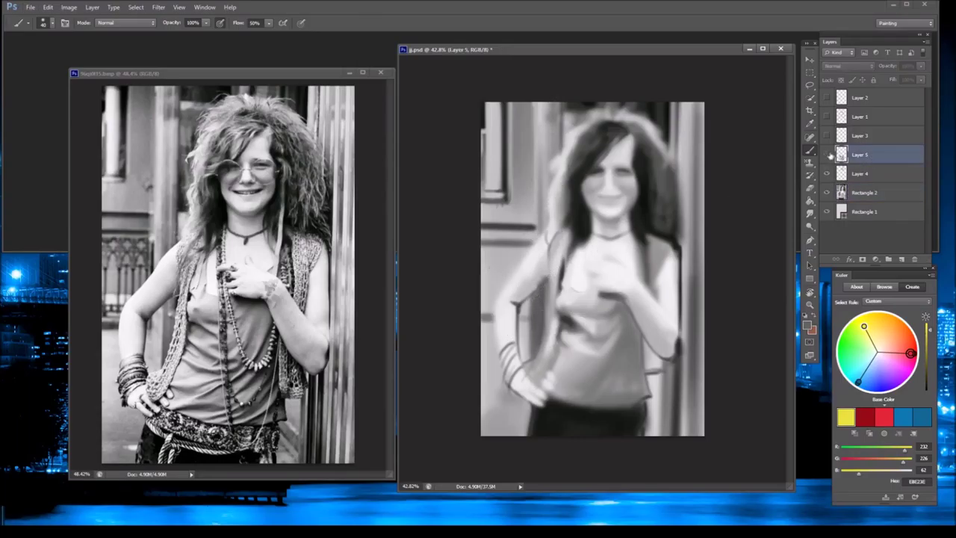
{"action": "left_click_drag", "start_coordinate": [547, 270], "coordinate": [516, 298]}
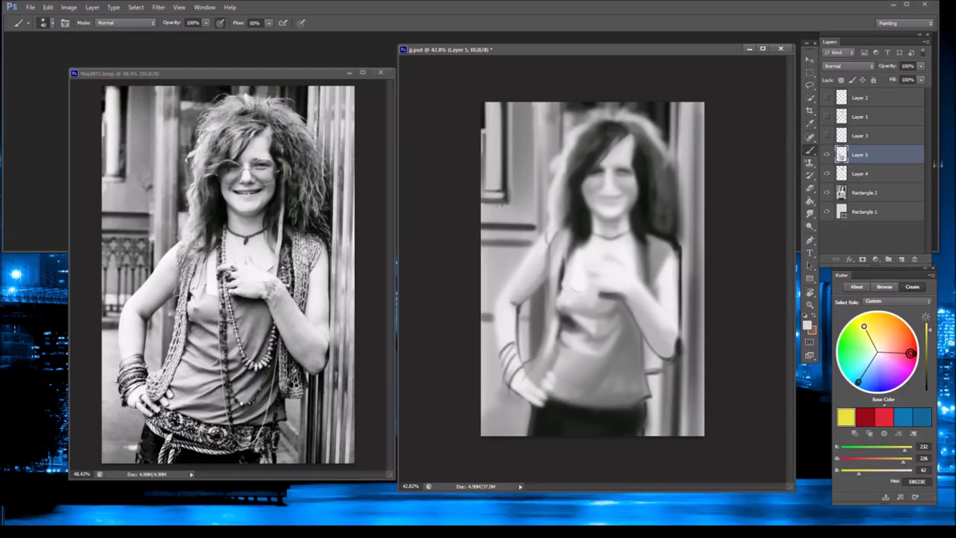
{"action": "left_click", "coordinate": [900, 259]}
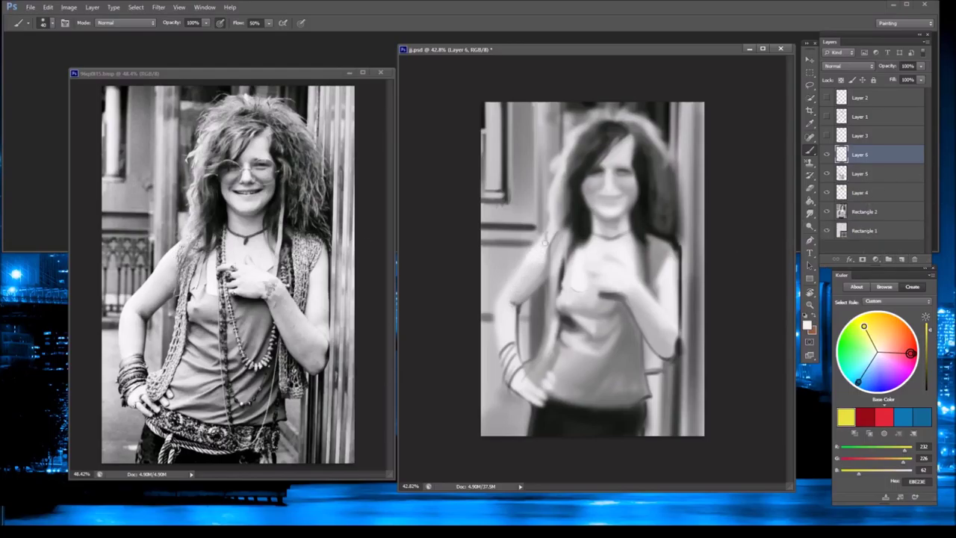
{"action": "mouse_move", "coordinate": [534, 260]}
{"action": "left_mouse_down"}
{"action": "mouse_move", "coordinate": [503, 291]}
{"action": "mouse_move", "coordinate": [501, 314]}
{"action": "mouse_move", "coordinate": [496, 304]}
{"action": "left_mouse_up"}
{"action": "left_click_drag", "start_coordinate": [537, 258], "coordinate": [512, 295]}
{"action": "mouse_move", "coordinate": [499, 347]}
{"action": "left_mouse_down"}
{"action": "mouse_move", "coordinate": [499, 298]}
{"action": "mouse_move", "coordinate": [491, 307]}
{"action": "left_mouse_up"}
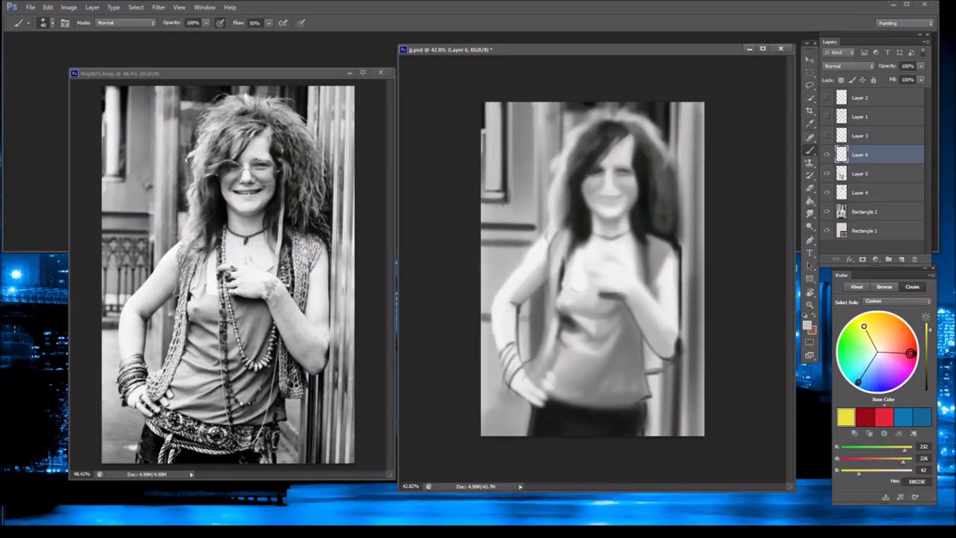
- Repaint the wrist on the hip as a plain mid-grey band and darken the inner edge of the bent elbow on Layer 6
{"action": "mouse_move", "coordinate": [508, 355]}
{"action": "left_mouse_down"}
{"action": "mouse_move", "coordinate": [515, 371]}
{"action": "mouse_move", "coordinate": [511, 304]}
{"action": "mouse_move", "coordinate": [547, 276]}
{"action": "mouse_move", "coordinate": [545, 287]}
{"action": "left_mouse_up"}
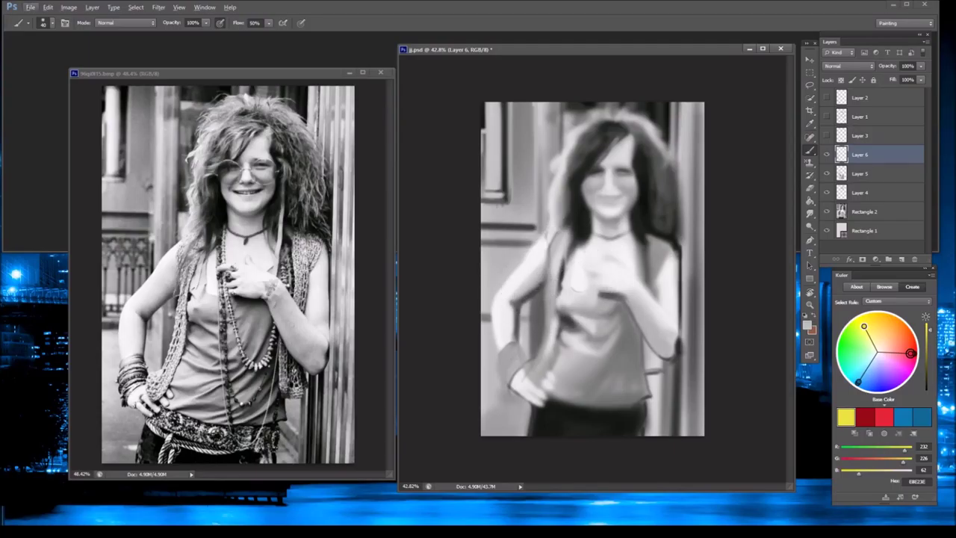
{"action": "left_click", "coordinate": [587, 230], "text": "alt"}
{"action": "mouse_move", "coordinate": [521, 306]}
{"action": "left_mouse_down"}
{"action": "mouse_move", "coordinate": [515, 345]}
{"action": "mouse_move", "coordinate": [525, 315]}
{"action": "left_mouse_up"}
- Refine the vest strip between the bent arm and the shirt with dark and light greys sampled from the painting
{"action": "left_click_drag", "start_coordinate": [566, 243], "coordinate": [555, 281]}
{"action": "left_click_drag", "start_coordinate": [555, 233], "coordinate": [552, 262]}
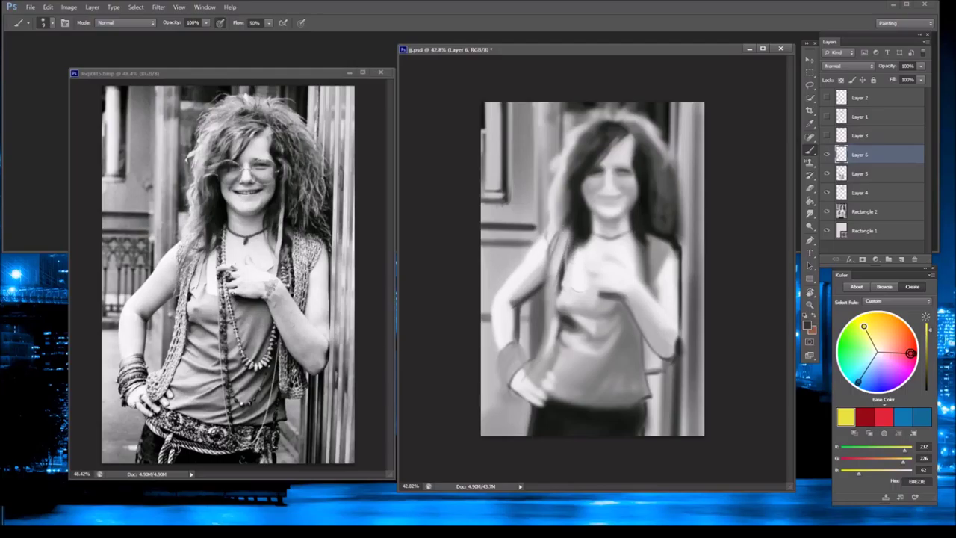
{"action": "left_click", "coordinate": [549, 345], "text": "alt"}
{"action": "left_click", "coordinate": [554, 270], "text": "alt"}
{"action": "mouse_move", "coordinate": [568, 237]}
{"action": "left_mouse_down"}
{"action": "mouse_move", "coordinate": [546, 370]}
{"action": "mouse_move", "coordinate": [566, 239]}
{"action": "mouse_move", "coordinate": [551, 221]}
{"action": "left_mouse_up"}
{"action": "left_click", "coordinate": [581, 279], "text": "alt"}
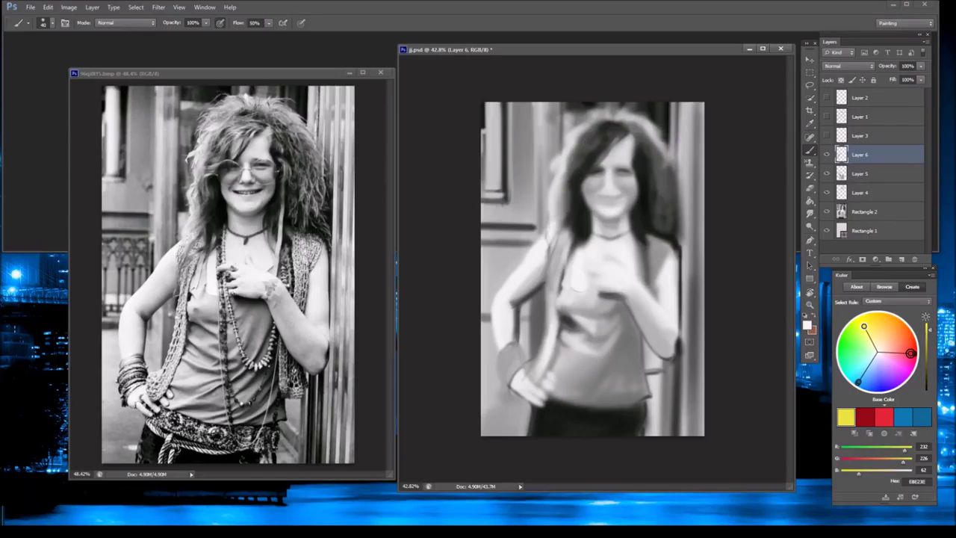
- Darken the background beside the lower hair with a tone sampled from the reference photo and rework the post beside the upper hair
{"action": "left_click", "coordinate": [186, 198], "text": "alt"}
{"action": "mouse_move", "coordinate": [550, 195]}
{"action": "left_mouse_down"}
{"action": "mouse_move", "coordinate": [549, 213]}
{"action": "mouse_move", "coordinate": [552, 92]}
{"action": "left_mouse_up"}
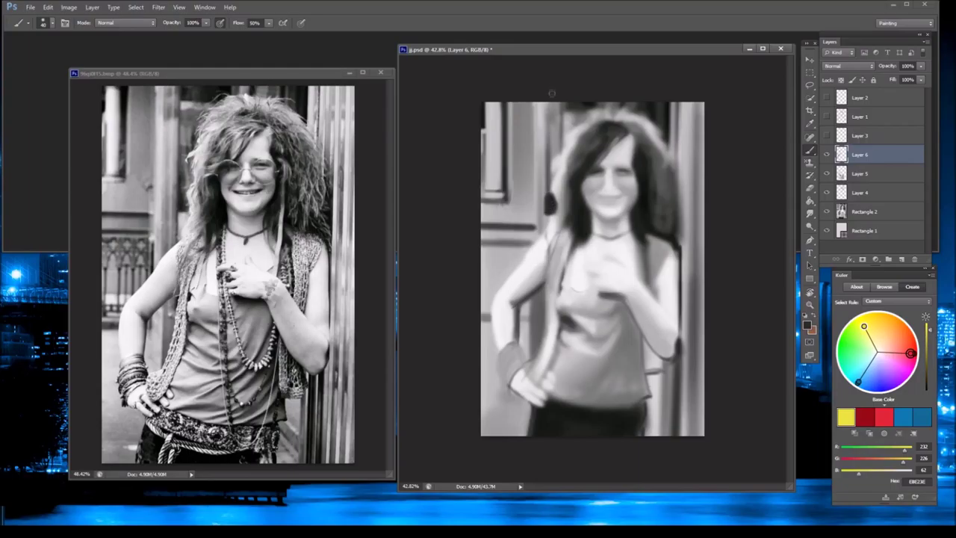
{"action": "mouse_move", "coordinate": [556, 130]}
{"action": "left_mouse_down"}
{"action": "mouse_move", "coordinate": [554, 154]}
{"action": "mouse_move", "coordinate": [565, 153]}
{"action": "mouse_move", "coordinate": [557, 182]}
{"action": "left_mouse_up"}
{"action": "left_click", "coordinate": [553, 140], "text": "alt"}
{"action": "mouse_move", "coordinate": [556, 158]}
{"action": "left_mouse_down"}
{"action": "mouse_move", "coordinate": [553, 203]}
{"action": "mouse_move", "coordinate": [547, 104]}
{"action": "left_mouse_up"}
{"action": "mouse_move", "coordinate": [549, 224]}
{"action": "left_mouse_down"}
{"action": "mouse_move", "coordinate": [544, 152]}
{"action": "mouse_move", "coordinate": [544, 224]}
{"action": "left_mouse_up"}
- Paint light stray strands along the hair's outer edge and grey strands across the crown on a new layer
{"action": "key", "text": "x"}
{"action": "left_click", "coordinate": [901, 259]}
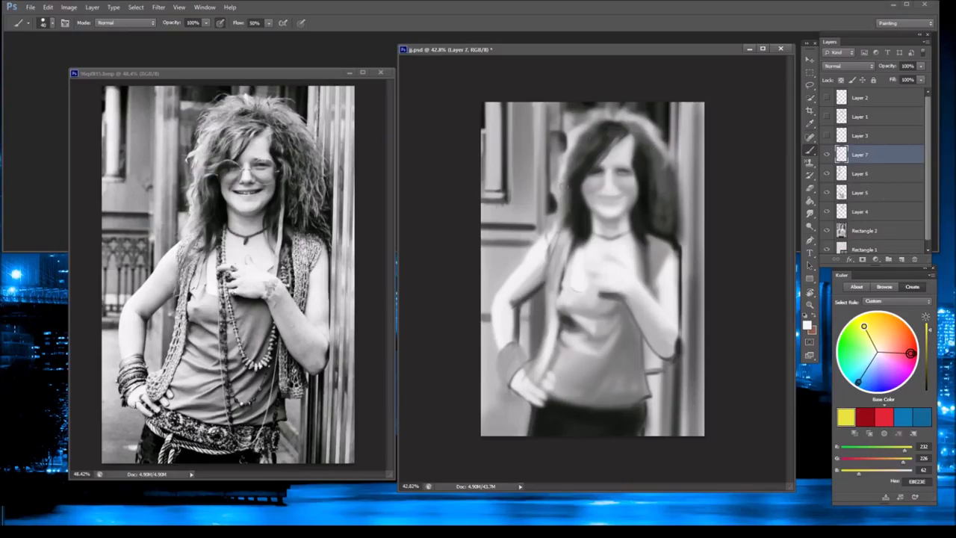
{"action": "mouse_move", "coordinate": [559, 192]}
{"action": "left_mouse_down"}
{"action": "mouse_move", "coordinate": [551, 233]}
{"action": "mouse_move", "coordinate": [557, 155]}
{"action": "mouse_move", "coordinate": [581, 133]}
{"action": "left_mouse_up"}
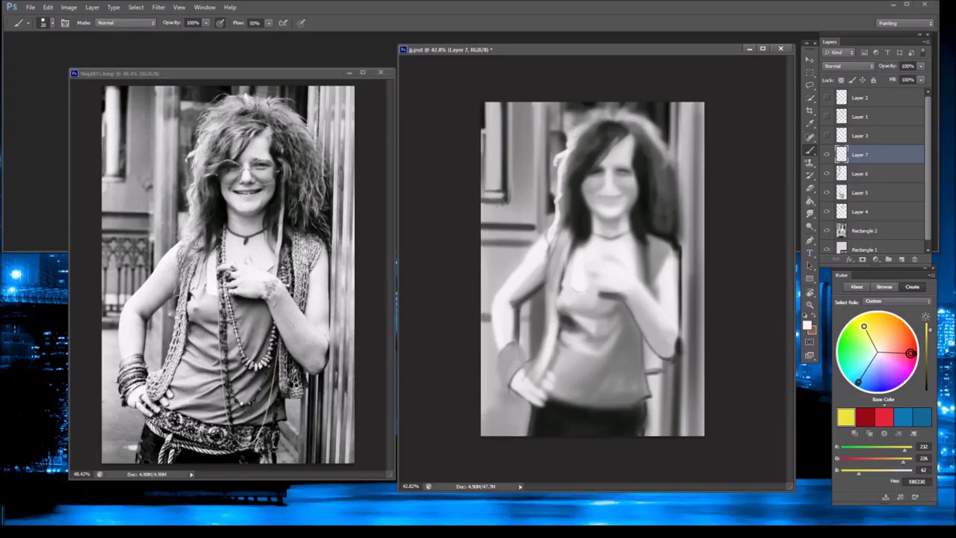
{"action": "mouse_move", "coordinate": [575, 126]}
{"action": "left_mouse_down"}
{"action": "mouse_move", "coordinate": [586, 117]}
{"action": "mouse_move", "coordinate": [565, 148]}
{"action": "mouse_move", "coordinate": [601, 121]}
{"action": "mouse_move", "coordinate": [569, 158]}
{"action": "mouse_move", "coordinate": [583, 163]}
{"action": "mouse_move", "coordinate": [618, 127]}
{"action": "left_mouse_up"}
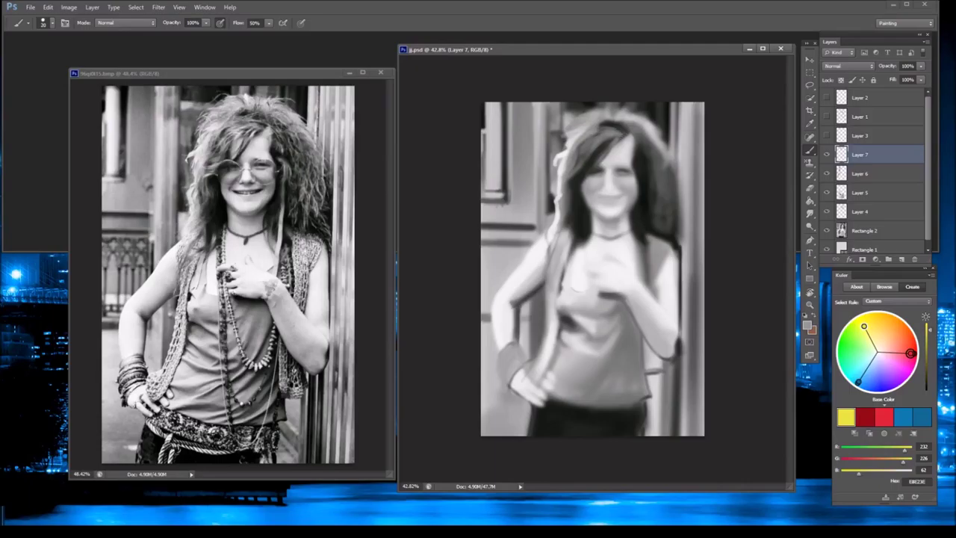
- Paint the lock of hair falling over the forehead and eye with sampled mid and dark greys on Layer 7
{"action": "mouse_move", "coordinate": [595, 163]}
{"action": "left_mouse_down"}
{"action": "mouse_move", "coordinate": [610, 139]}
{"action": "mouse_move", "coordinate": [594, 164]}
{"action": "left_mouse_up"}
{"action": "left_click", "coordinate": [592, 148], "text": "alt"}
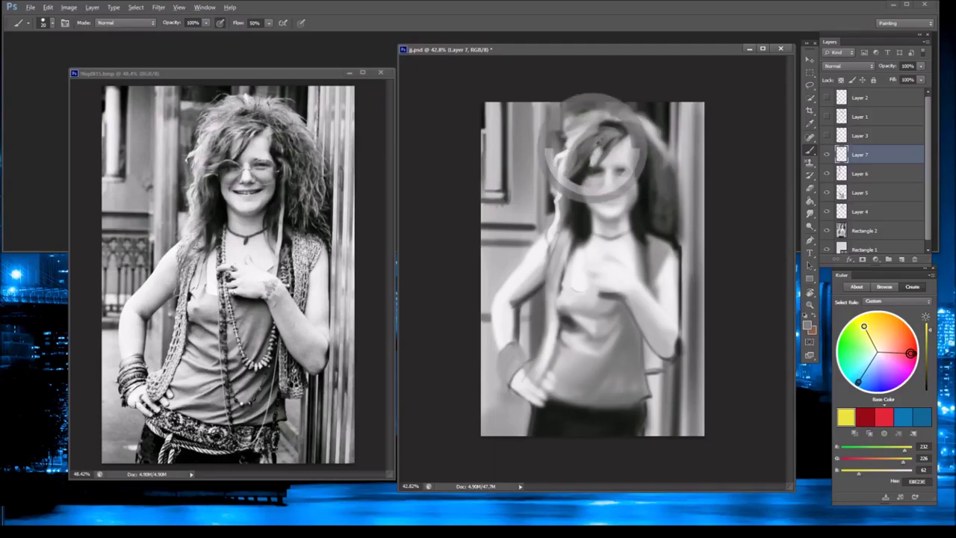
{"action": "left_click", "coordinate": [593, 161], "text": "alt"}
{"action": "left_click", "coordinate": [598, 169], "text": "alt"}
{"action": "left_click", "coordinate": [591, 170], "text": "alt"}
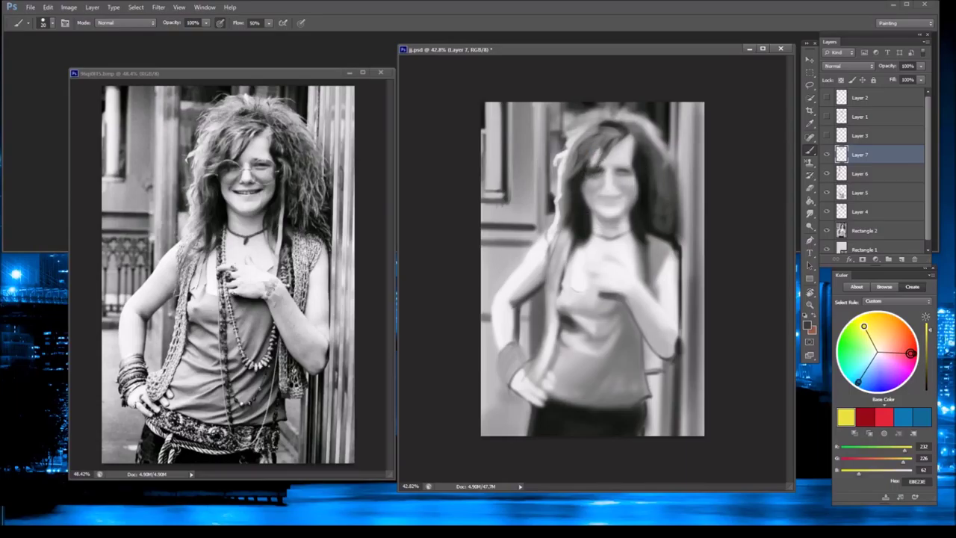
- Shade the nose, cheek and eye area beneath the fringe with greys sampled from the face
{"action": "left_click", "coordinate": [608, 190], "text": "alt"}
{"action": "left_click_drag", "start_coordinate": [608, 146], "coordinate": [603, 201]}
{"action": "left_click", "coordinate": [603, 189], "text": "alt"}
{"action": "left_click", "coordinate": [610, 180], "text": "alt"}
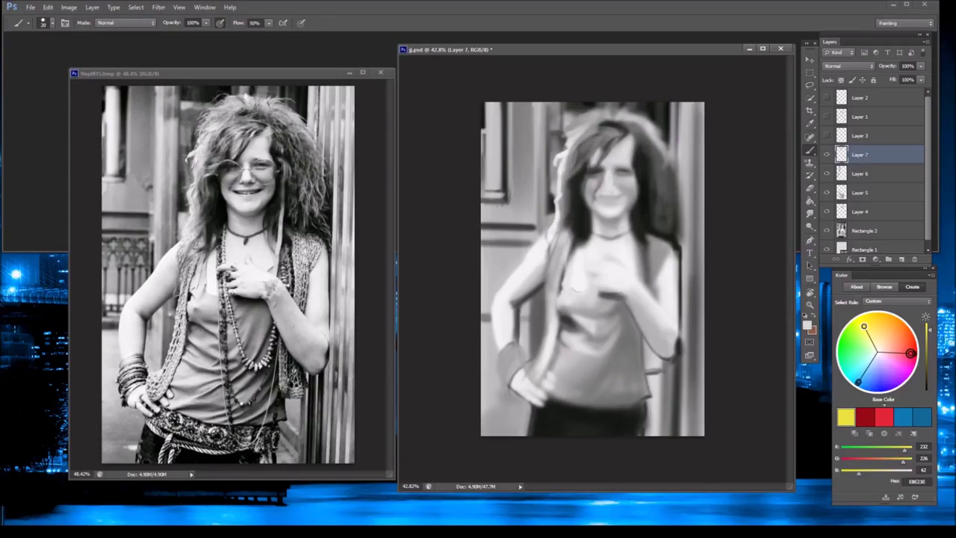
{"action": "left_click", "coordinate": [593, 179], "text": "alt"}
{"action": "left_click", "coordinate": [586, 174], "text": "alt"}
{"action": "mouse_move", "coordinate": [602, 176]}
{"action": "left_mouse_down"}
{"action": "mouse_move", "coordinate": [587, 175]}
{"action": "mouse_move", "coordinate": [611, 146]}
{"action": "mouse_move", "coordinate": [616, 155]}
{"action": "left_mouse_up"}
- Add sampled grey strands to the side of the hair and the crown above the parting
{"action": "left_click", "coordinate": [607, 146], "text": "alt"}
{"action": "mouse_move", "coordinate": [563, 175]}
{"action": "left_mouse_down"}
{"action": "mouse_move", "coordinate": [564, 183]}
{"action": "mouse_move", "coordinate": [571, 135]}
{"action": "left_mouse_up"}
{"action": "left_click", "coordinate": [601, 113], "text": "alt"}
{"action": "mouse_move", "coordinate": [613, 113]}
{"action": "left_mouse_down"}
{"action": "mouse_move", "coordinate": [660, 135]}
{"action": "mouse_move", "coordinate": [641, 136]}
{"action": "mouse_move", "coordinate": [672, 188]}
{"action": "mouse_move", "coordinate": [664, 220]}
{"action": "mouse_move", "coordinate": [623, 121]}
{"action": "left_mouse_up"}
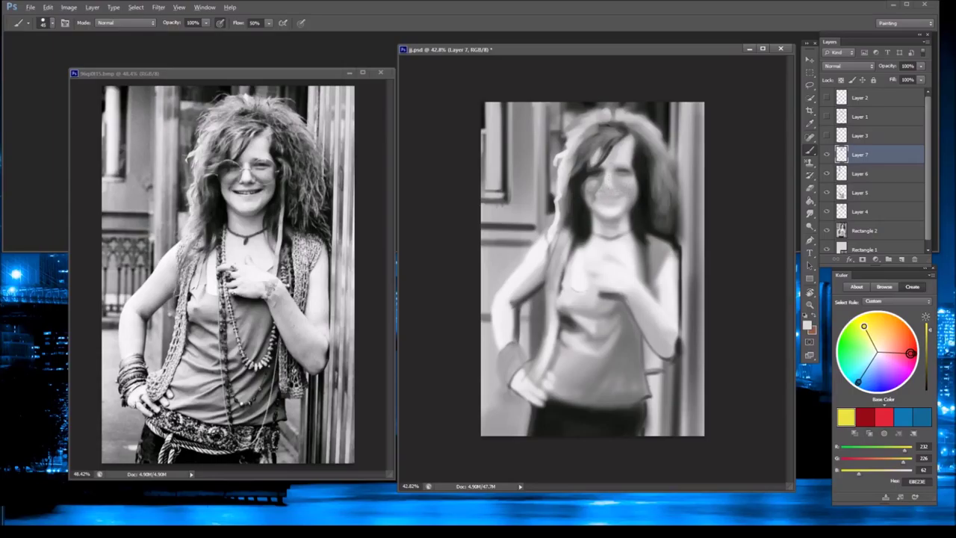
{"action": "key", "text": "bracketright"}
{"action": "key", "text": "bracketright"}
{"action": "key", "text": "bracketright"}
{"action": "key", "text": "bracketright"}
{"action": "key", "text": "ctrl+z"}
- Model the nose and eyes with a size 15 brush, repeatedly sampling greys from the face
{"action": "key", "text": "bracketleft"}
{"action": "key", "text": "bracketleft"}
{"action": "key", "text": "bracketleft"}
{"action": "key", "text": "bracketleft"}
{"action": "left_click", "coordinate": [611, 185], "text": "alt"}
{"action": "left_click", "coordinate": [610, 179], "text": "alt"}
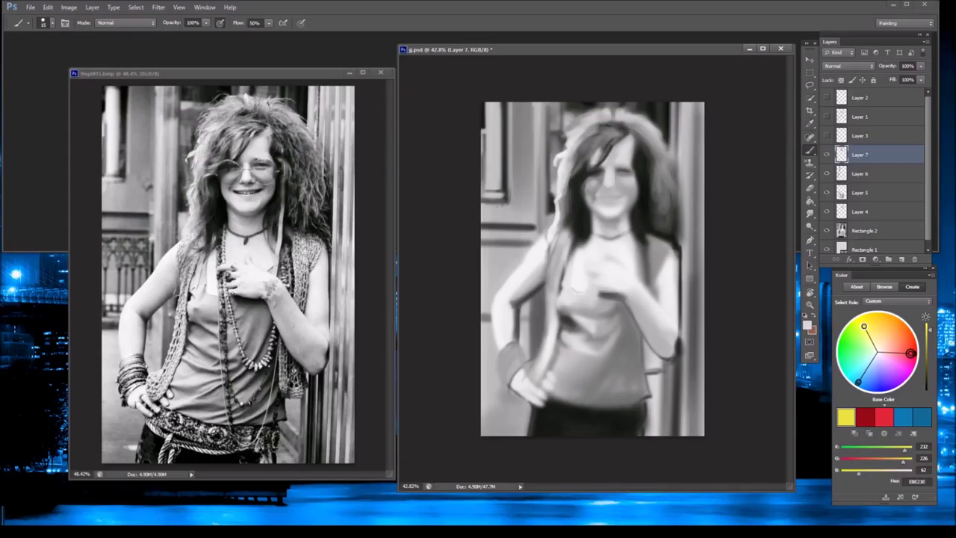
{"action": "left_click", "coordinate": [611, 179], "text": "alt"}
{"action": "left_click", "coordinate": [611, 179], "text": "alt"}
{"action": "left_click", "coordinate": [611, 179], "text": "alt"}
{"action": "left_click", "coordinate": [609, 179], "text": "alt"}
{"action": "left_click", "coordinate": [609, 179], "text": "alt"}
{"action": "left_click", "coordinate": [609, 179], "text": "alt"}
{"action": "left_click", "coordinate": [609, 180], "text": "alt"}
{"action": "left_click", "coordinate": [609, 180], "text": "alt"}
{"action": "left_click", "coordinate": [609, 180], "text": "alt"}
{"action": "left_click", "coordinate": [609, 179], "text": "alt"}
{"action": "left_click", "coordinate": [610, 179], "text": "alt"}
{"action": "left_click", "coordinate": [609, 164], "text": "alt"}
{"action": "left_click", "coordinate": [604, 173], "text": "alt"}
{"action": "left_click", "coordinate": [605, 173], "text": "alt"}
{"action": "left_click", "coordinate": [609, 181], "text": "alt"}
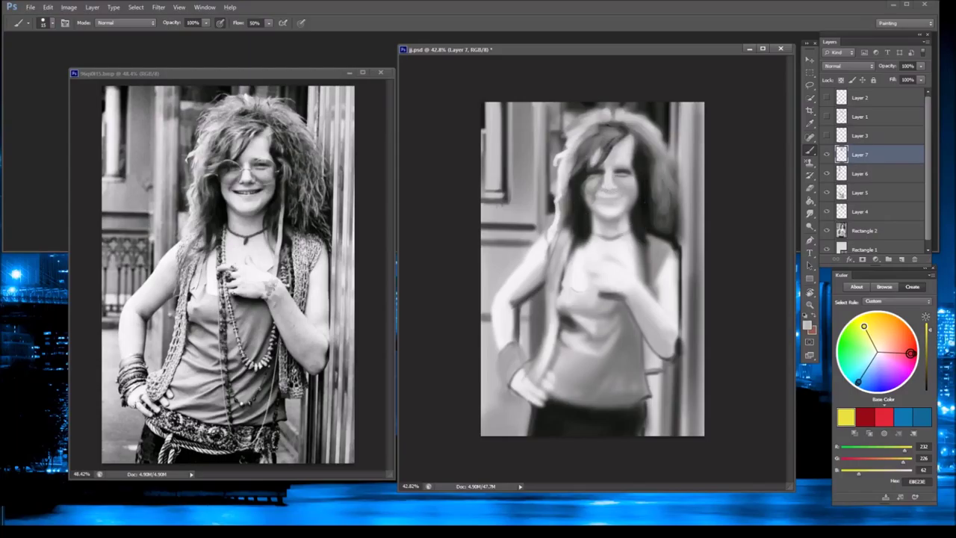
- Paint the smiling mouth and the shading around the lips with greys sampled from the lower face
{"action": "left_click", "coordinate": [608, 187], "text": "alt"}
{"action": "left_click", "coordinate": [606, 193], "text": "alt"}
{"action": "left_click_drag", "start_coordinate": [602, 199], "coordinate": [623, 200]}
{"action": "left_click", "coordinate": [609, 195], "text": "alt"}
{"action": "left_click", "coordinate": [620, 195], "text": "alt"}
- Paint the dark shadow beneath the hand on the chest and the dark gaps at the fingertips on a new layer
{"action": "scroll", "coordinate": [605, 291], "scroll_direction": "up", "scroll_amount": 1}
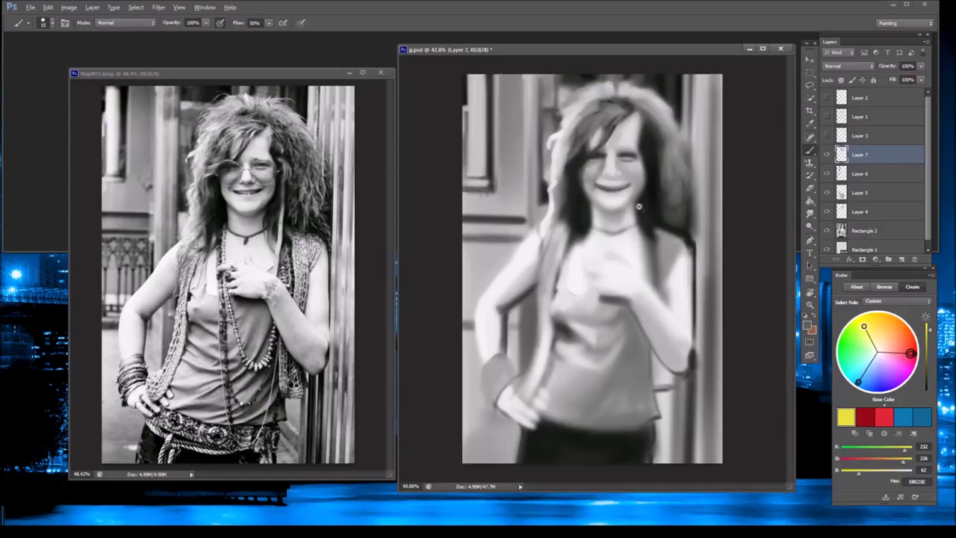
{"action": "mouse_move", "coordinate": [922, 66]}
{"action": "left_mouse_down"}
{"action": "mouse_move", "coordinate": [920, 77]}
{"action": "mouse_move", "coordinate": [885, 76]}
{"action": "mouse_move", "coordinate": [938, 90]}
{"action": "left_mouse_up"}
{"action": "left_click", "coordinate": [902, 259]}
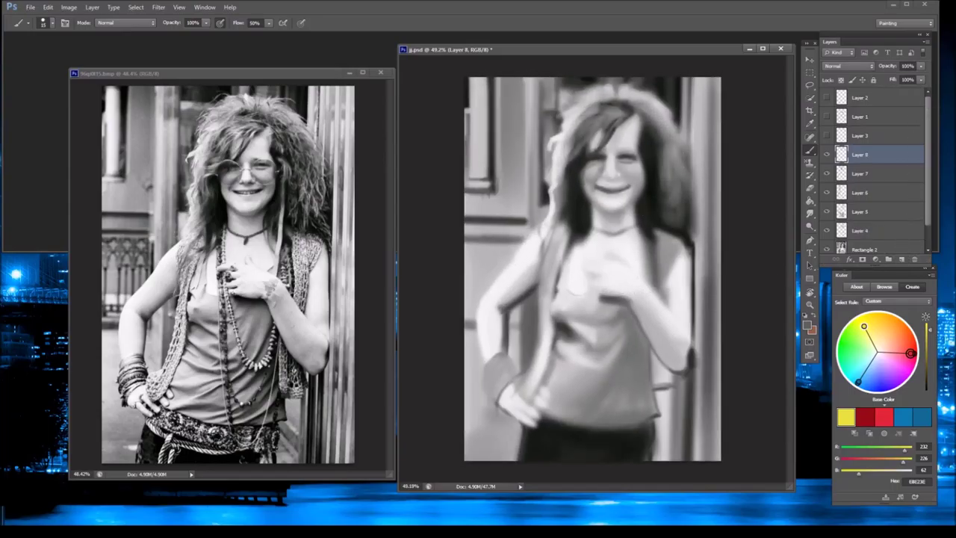
{"action": "mouse_move", "coordinate": [590, 293]}
{"action": "left_mouse_down"}
{"action": "mouse_move", "coordinate": [620, 299]}
{"action": "mouse_move", "coordinate": [598, 306]}
{"action": "mouse_move", "coordinate": [624, 300]}
{"action": "mouse_move", "coordinate": [627, 321]}
{"action": "left_mouse_up"}
{"action": "left_click", "coordinate": [624, 314], "text": "alt"}
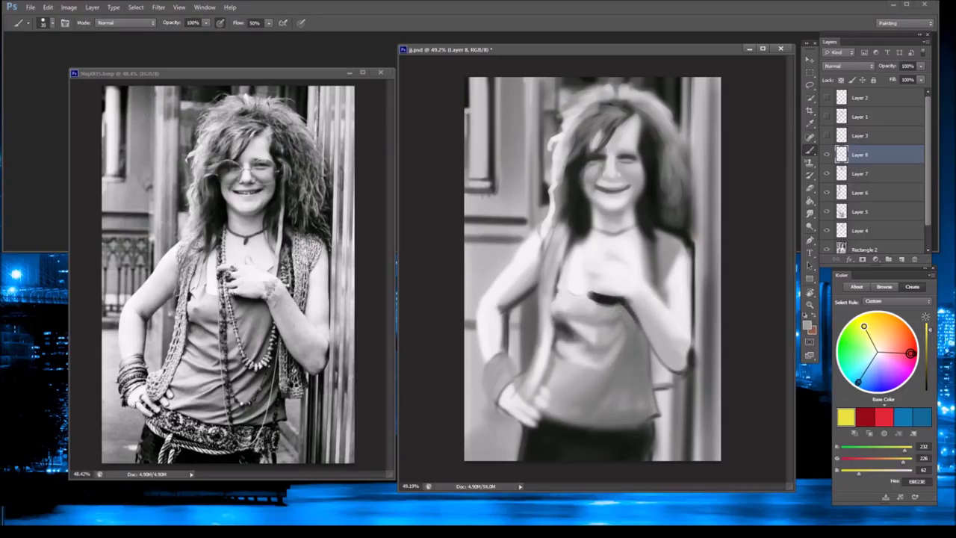
{"action": "left_click", "coordinate": [598, 289], "text": "alt"}
{"action": "left_click_drag", "start_coordinate": [590, 287], "coordinate": [603, 288]}
- Paint a thin light strand of hair hanging from beside the face down to the chest on Layer 8
{"action": "left_click", "coordinate": [639, 272], "text": "alt"}
{"action": "left_click", "coordinate": [691, 263], "text": "alt"}
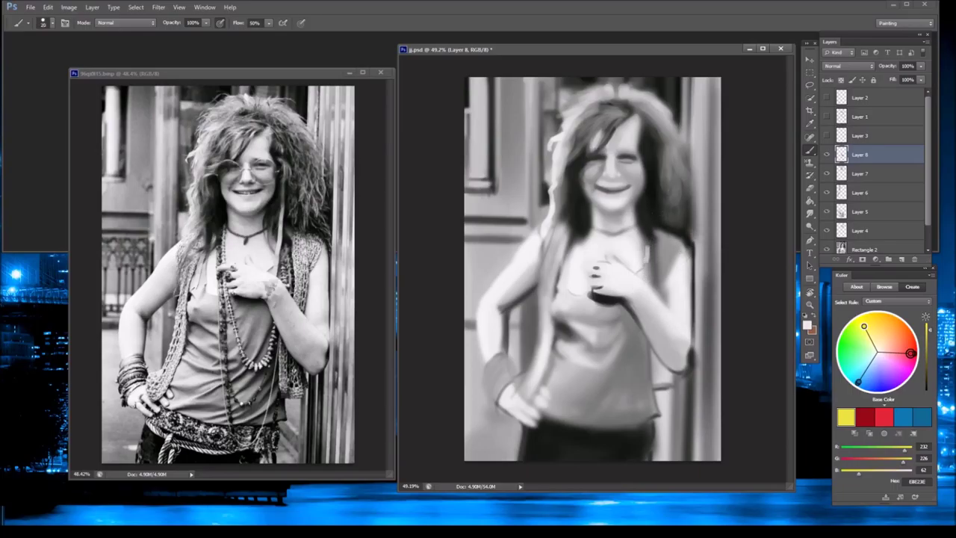
{"action": "left_click_drag", "start_coordinate": [648, 265], "coordinate": [650, 166]}
- Paint the dark inner edge of the vest beside the hanging strand and replace the dark shoulder outline with background grey
{"action": "left_click", "coordinate": [646, 219], "text": "alt"}
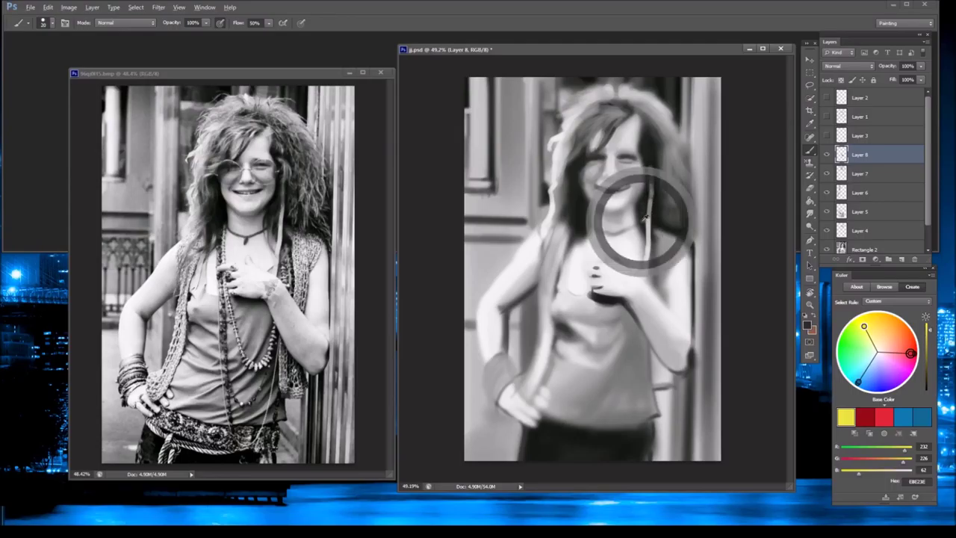
{"action": "left_click_drag", "start_coordinate": [655, 237], "coordinate": [665, 306]}
{"action": "left_click", "coordinate": [676, 246], "text": "alt"}
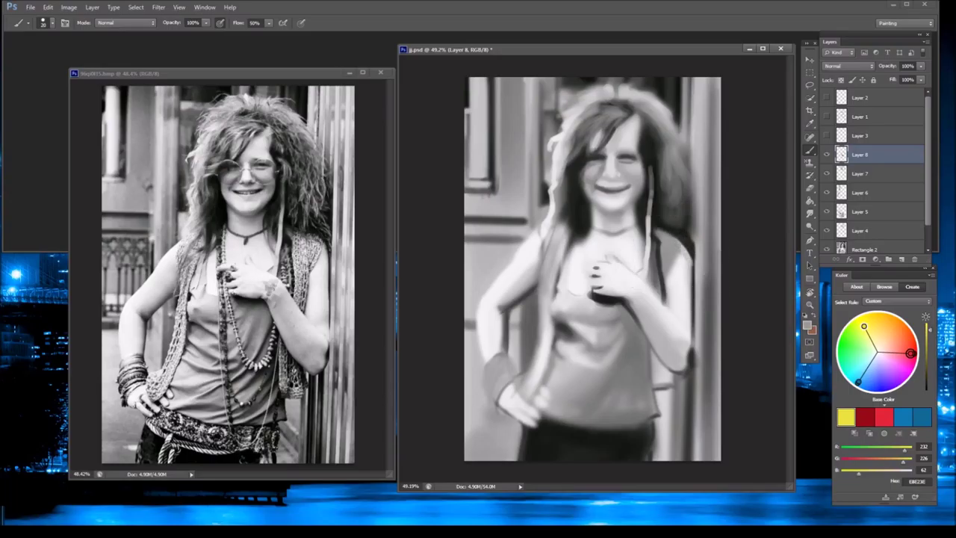
{"action": "left_click", "coordinate": [688, 233], "text": "alt"}
{"action": "left_click_drag", "start_coordinate": [691, 244], "coordinate": [692, 163]}
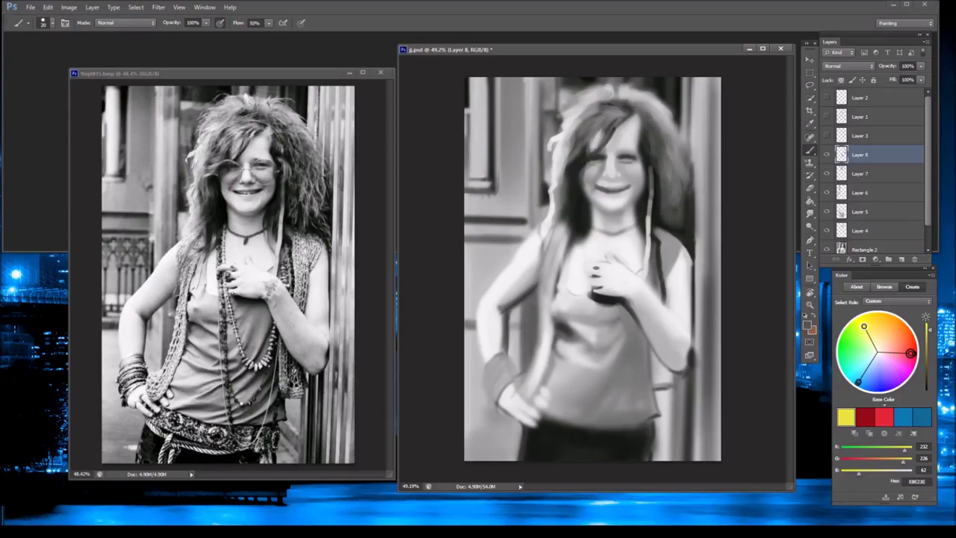
- Paint light and dark strands over the fringe and the long side hair down to the shoulder with a resized brush
{"action": "key", "text": "bracketright"}
{"action": "key", "text": "bracketright"}
{"action": "key", "text": "bracketright"}
{"action": "key", "text": "bracketright"}
{"action": "key", "text": "bracketright"}
{"action": "key", "text": "bracketleft"}
{"action": "key", "text": "bracketleft"}
{"action": "left_click_drag", "start_coordinate": [596, 127], "coordinate": [581, 112]}
{"action": "left_click_drag", "start_coordinate": [557, 169], "coordinate": [544, 249]}
{"action": "mouse_move", "coordinate": [562, 213]}
{"action": "left_mouse_down"}
{"action": "mouse_move", "coordinate": [566, 170]}
{"action": "mouse_move", "coordinate": [568, 201]}
{"action": "left_mouse_up"}
{"action": "left_click_drag", "start_coordinate": [573, 166], "coordinate": [596, 123]}
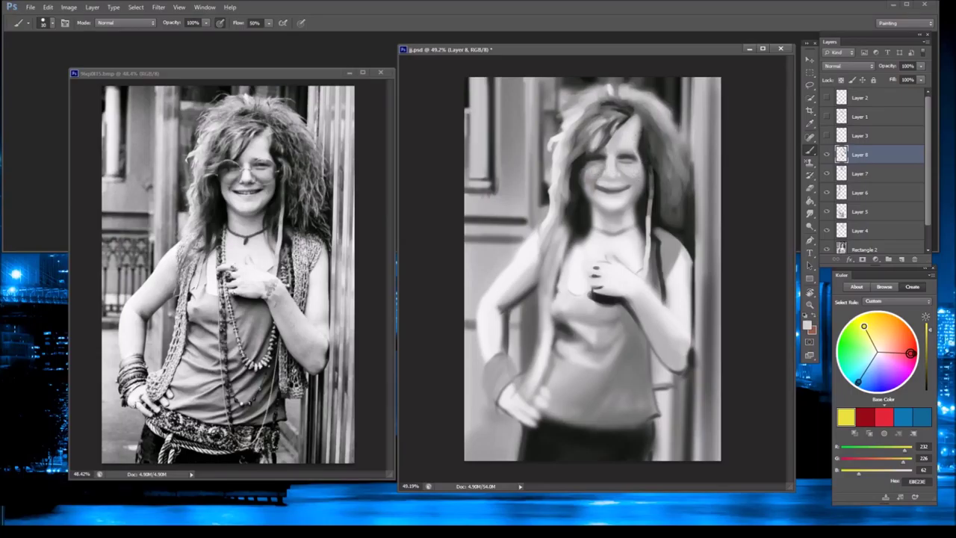
- Lighten the cheeks and refine the smiling lips and nose tip with tones sampled from the face
{"action": "left_click", "coordinate": [599, 161], "text": "alt"}
{"action": "left_click_drag", "start_coordinate": [603, 181], "coordinate": [624, 179]}
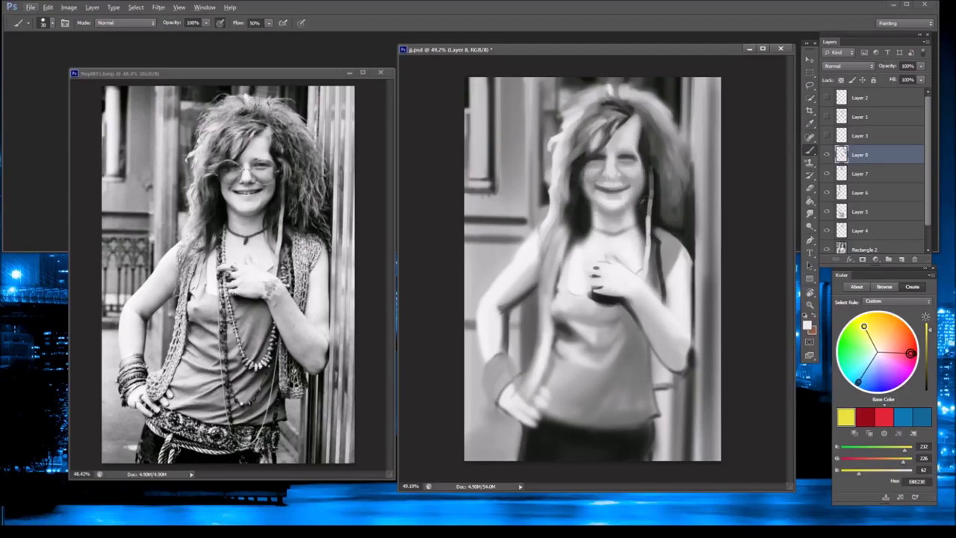
{"action": "left_click", "coordinate": [644, 210], "text": "alt"}
{"action": "left_click", "coordinate": [610, 197], "text": "alt"}
{"action": "left_click", "coordinate": [618, 196], "text": "alt"}
{"action": "left_click", "coordinate": [618, 195]}
{"action": "left_click", "coordinate": [617, 193], "text": "alt"}
{"action": "left_click", "coordinate": [619, 194]}
{"action": "left_click", "coordinate": [619, 196], "text": "alt"}
{"action": "left_click", "coordinate": [609, 184], "text": "alt"}
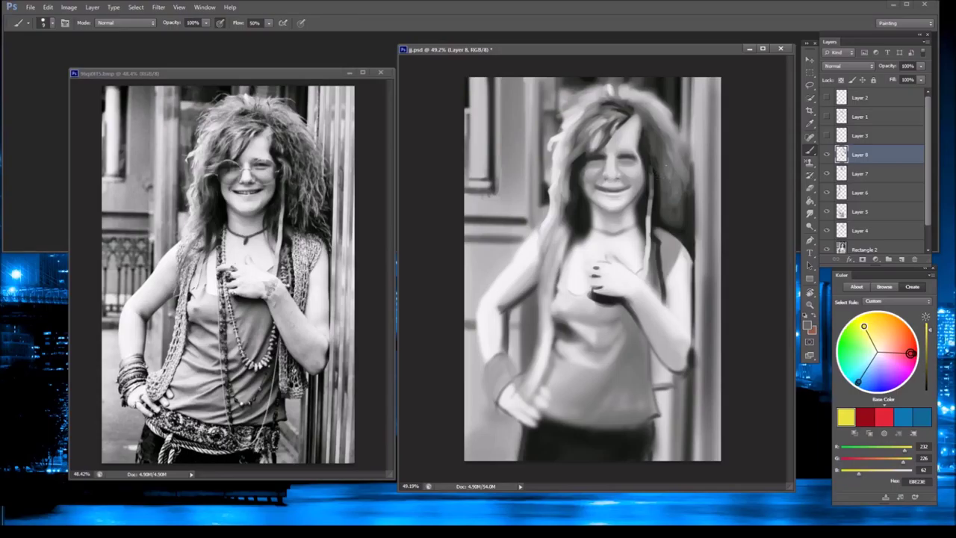
- Flip both the painting and the reference photo horizontally
{"action": "key", "text": "ctrl+shift+h"}
{"action": "key", "text": "ctrl+Tab"}
{"action": "key", "text": "ctrl+shift+h"}
{"action": "key", "text": "ctrl+Tab"}
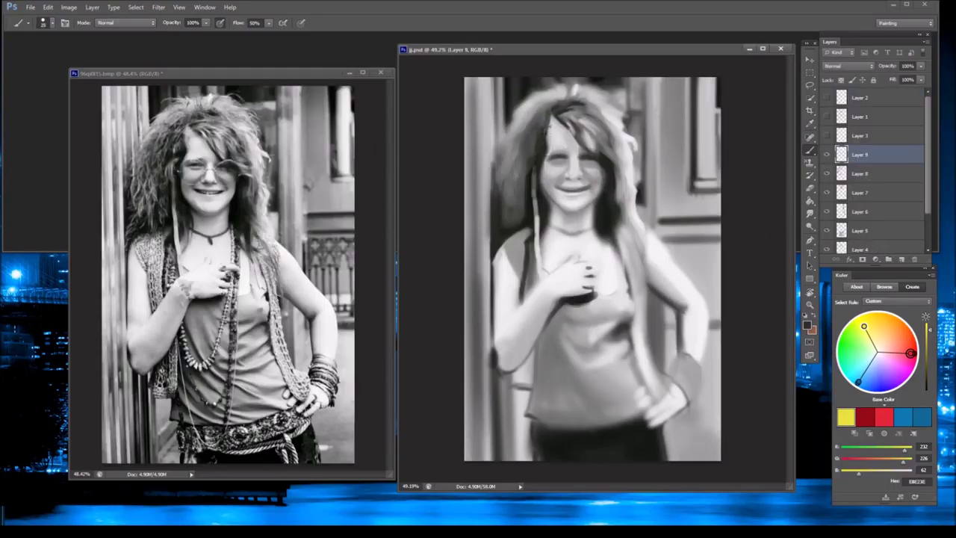
- Darken the hair along the forehead and temple on Layer 9 and deepen the shadow around the eye under the fringe
{"action": "mouse_move", "coordinate": [569, 112]}
{"action": "left_mouse_down"}
{"action": "mouse_move", "coordinate": [551, 136]}
{"action": "mouse_move", "coordinate": [541, 124]}
{"action": "mouse_move", "coordinate": [532, 156]}
{"action": "left_mouse_up"}
{"action": "mouse_move", "coordinate": [540, 109]}
{"action": "left_mouse_down"}
{"action": "mouse_move", "coordinate": [529, 132]}
{"action": "mouse_move", "coordinate": [545, 187]}
{"action": "left_mouse_up"}
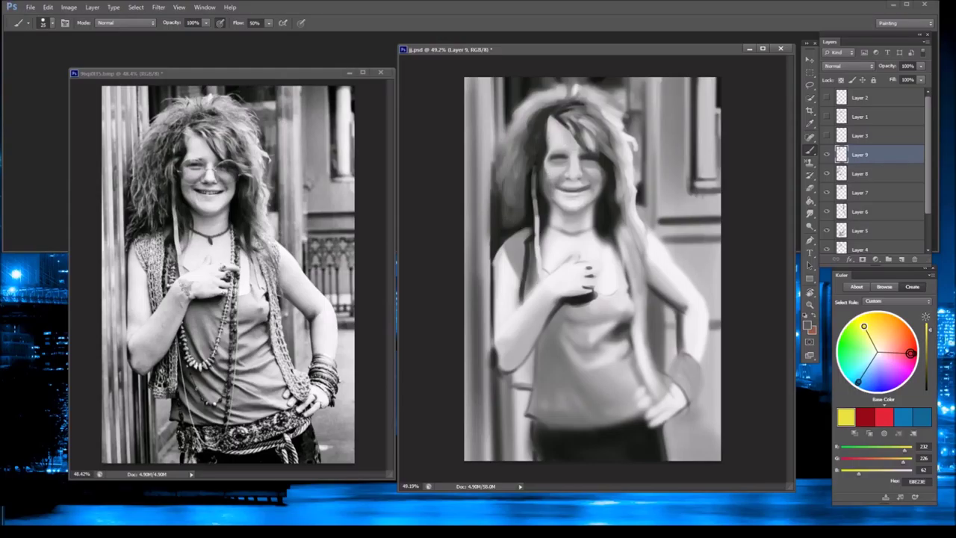
{"action": "left_click", "coordinate": [554, 197], "text": "alt"}
{"action": "left_click", "coordinate": [593, 171], "text": "alt"}
{"action": "left_click", "coordinate": [603, 176], "text": "alt"}
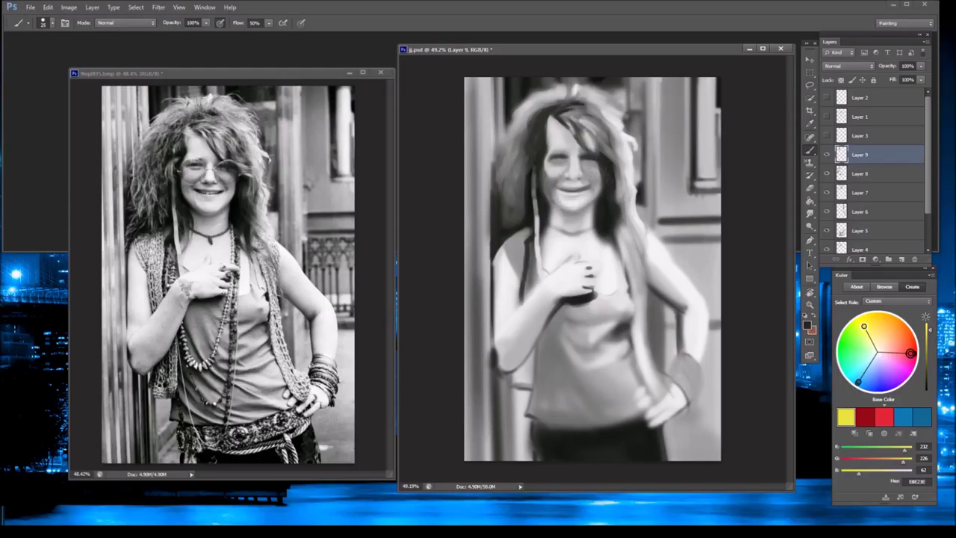
- Refine the jaw, cheek and neck contours with sampled greys and darken the hair beside the face
{"action": "left_click_drag", "start_coordinate": [573, 217], "coordinate": [597, 193]}
{"action": "left_click_drag", "start_coordinate": [590, 153], "coordinate": [627, 142]}
{"action": "key", "text": "ctrl+z"}
{"action": "left_click", "coordinate": [590, 170], "text": "alt"}
{"action": "left_click_drag", "start_coordinate": [579, 154], "coordinate": [596, 181]}
{"action": "left_click", "coordinate": [572, 207], "text": "alt"}
{"action": "mouse_move", "coordinate": [551, 206]}
{"action": "left_mouse_down"}
{"action": "mouse_move", "coordinate": [550, 228]}
{"action": "mouse_move", "coordinate": [559, 215]}
{"action": "mouse_move", "coordinate": [547, 195]}
{"action": "left_mouse_up"}
{"action": "left_click_drag", "start_coordinate": [543, 190], "coordinate": [542, 176]}
{"action": "left_click", "coordinate": [549, 233], "text": "alt"}
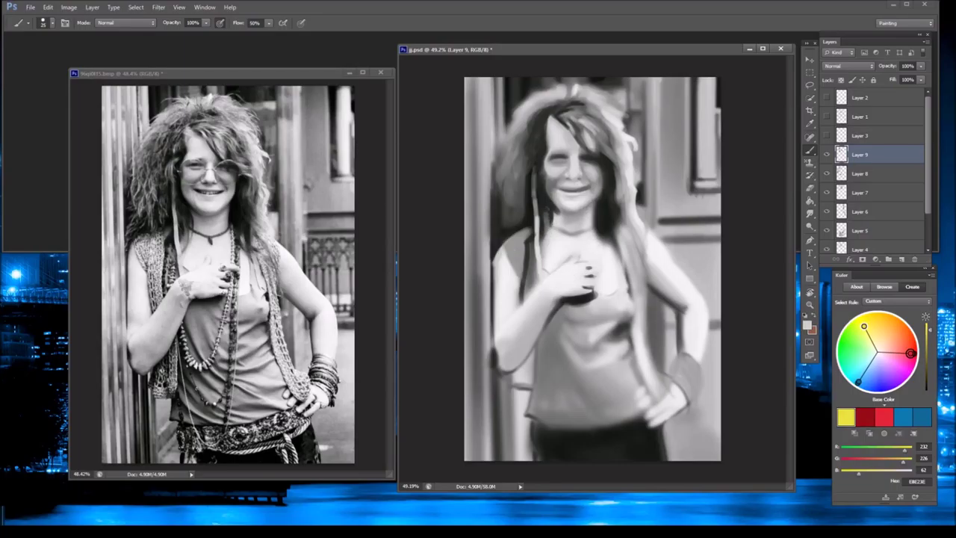
- Extend the dark outer hair down onto the vest shoulder and clean up the outer contour of the upper arm
{"action": "mouse_move", "coordinate": [522, 171]}
{"action": "left_mouse_down"}
{"action": "mouse_move", "coordinate": [521, 218]}
{"action": "mouse_move", "coordinate": [510, 223]}
{"action": "mouse_move", "coordinate": [493, 276]}
{"action": "mouse_move", "coordinate": [496, 303]}
{"action": "left_mouse_up"}
{"action": "left_click", "coordinate": [507, 224], "text": "alt"}
{"action": "left_click", "coordinate": [511, 239], "text": "alt"}
{"action": "left_click", "coordinate": [497, 273], "text": "alt"}
{"action": "left_click_drag", "start_coordinate": [490, 262], "coordinate": [495, 309]}
- Repaint the vertical background post beside the hair and shoulder with light greys sampled from the background
{"action": "left_click", "coordinate": [494, 196], "text": "alt"}
{"action": "mouse_move", "coordinate": [490, 174]}
{"action": "left_mouse_down"}
{"action": "mouse_move", "coordinate": [490, 337]}
{"action": "mouse_move", "coordinate": [492, 197]}
{"action": "left_mouse_up"}
{"action": "left_click", "coordinate": [469, 270], "text": "alt"}
{"action": "left_click_drag", "start_coordinate": [492, 125], "coordinate": [491, 265]}
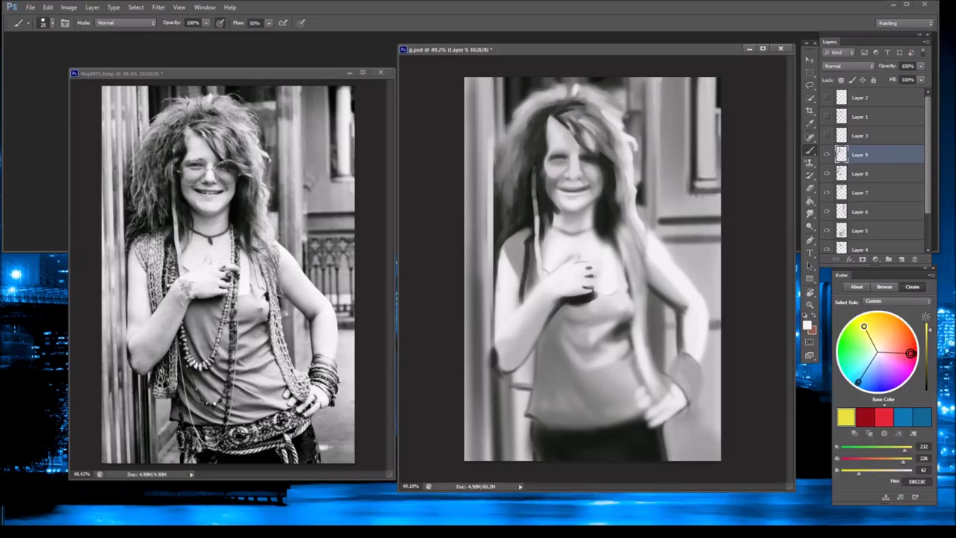
- Refine the nose bridge and the uncovered eye and brow with greys sampled from the face
{"action": "left_click", "coordinate": [574, 176], "text": "alt"}
{"action": "left_click", "coordinate": [574, 175], "text": "alt"}
{"action": "left_click", "coordinate": [574, 156], "text": "alt"}
{"action": "mouse_move", "coordinate": [573, 152]}
{"action": "left_mouse_down"}
{"action": "mouse_move", "coordinate": [578, 172]}
{"action": "mouse_move", "coordinate": [575, 158]}
{"action": "left_mouse_up"}
{"action": "left_click", "coordinate": [575, 158], "text": "alt"}
{"action": "left_click", "coordinate": [576, 158], "text": "alt"}
{"action": "left_click", "coordinate": [575, 146], "text": "alt"}
{"action": "left_click", "coordinate": [573, 155], "text": "alt"}
{"action": "left_click", "coordinate": [560, 160], "text": "alt"}
{"action": "left_click_drag", "start_coordinate": [552, 159], "coordinate": [566, 155]}
{"action": "left_click", "coordinate": [568, 160], "text": "alt"}
{"action": "left_click", "coordinate": [563, 159], "text": "alt"}
- Paint the long dark necklace strand running from the neck down the shirt to the waist
{"action": "left_click_drag", "start_coordinate": [617, 134], "coordinate": [627, 138]}
{"action": "left_click", "coordinate": [611, 191], "text": "alt"}
{"action": "mouse_move", "coordinate": [613, 219]}
{"action": "left_mouse_down"}
{"action": "mouse_move", "coordinate": [618, 254]}
{"action": "mouse_move", "coordinate": [594, 292]}
{"action": "left_mouse_up"}
{"action": "left_click_drag", "start_coordinate": [609, 254], "coordinate": [573, 430]}
- Paint curved dark and light folds on the shirt below the raised forearm with a size 30 brush
{"action": "mouse_move", "coordinate": [539, 339]}
{"action": "left_mouse_down"}
{"action": "mouse_move", "coordinate": [538, 394]}
{"action": "mouse_move", "coordinate": [572, 392]}
{"action": "mouse_move", "coordinate": [565, 351]}
{"action": "mouse_move", "coordinate": [572, 386]}
{"action": "left_mouse_up"}
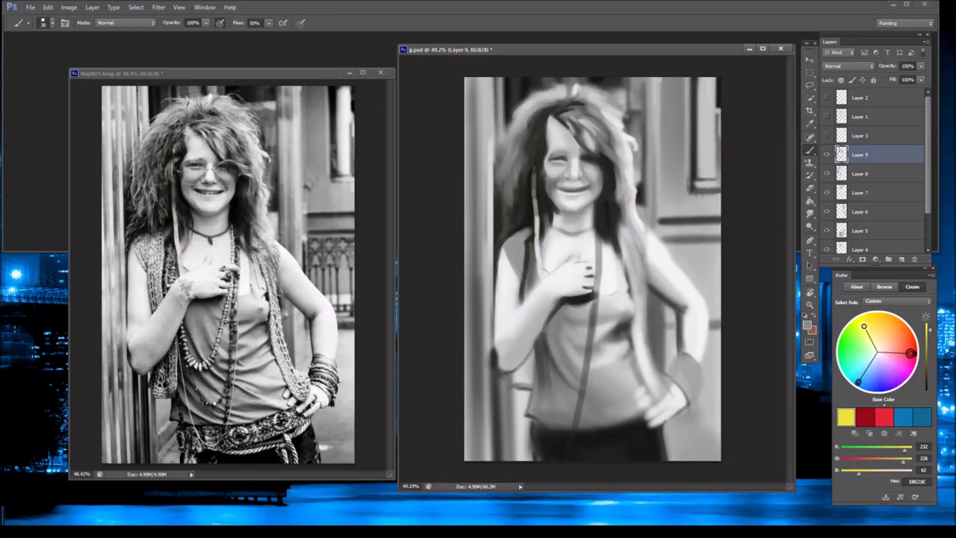
{"action": "mouse_move", "coordinate": [549, 377]}
{"action": "left_mouse_down"}
{"action": "mouse_move", "coordinate": [593, 434]}
{"action": "mouse_move", "coordinate": [619, 403]}
{"action": "left_mouse_up"}
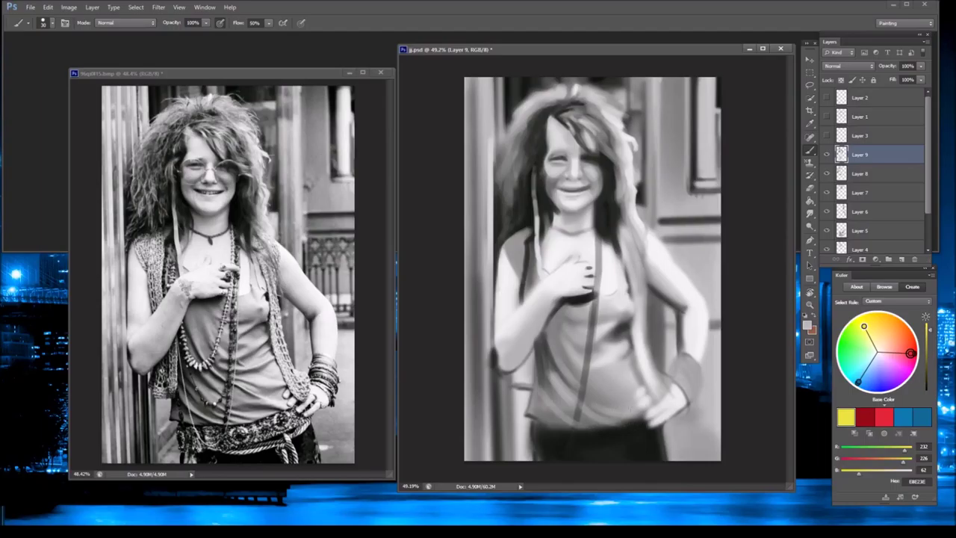
{"action": "left_click_drag", "start_coordinate": [566, 364], "coordinate": [564, 330]}
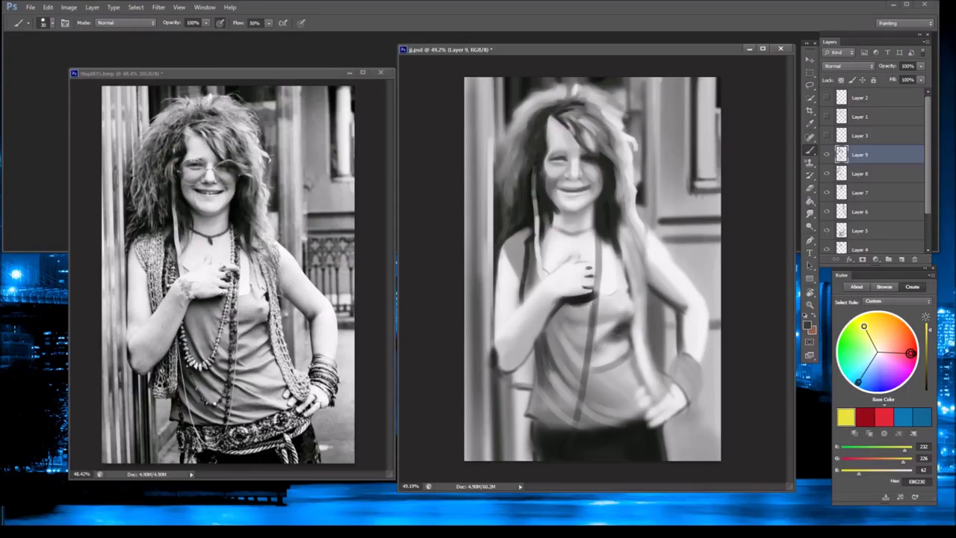
- Paint alternating dark and light folds on the lower shirt between the necklace strand and the vest edge
{"action": "left_click", "coordinate": [631, 351], "text": "alt"}
{"action": "mouse_move", "coordinate": [627, 351]}
{"action": "left_mouse_down"}
{"action": "mouse_move", "coordinate": [610, 352]}
{"action": "mouse_move", "coordinate": [632, 359]}
{"action": "mouse_move", "coordinate": [601, 369]}
{"action": "mouse_move", "coordinate": [632, 376]}
{"action": "mouse_move", "coordinate": [596, 369]}
{"action": "mouse_move", "coordinate": [638, 385]}
{"action": "mouse_move", "coordinate": [597, 396]}
{"action": "mouse_move", "coordinate": [642, 407]}
{"action": "mouse_move", "coordinate": [603, 400]}
{"action": "mouse_move", "coordinate": [628, 409]}
{"action": "left_mouse_up"}
{"action": "left_click", "coordinate": [620, 366], "text": "alt"}
{"action": "left_click", "coordinate": [619, 363], "text": "alt"}
{"action": "left_click", "coordinate": [628, 372], "text": "alt"}
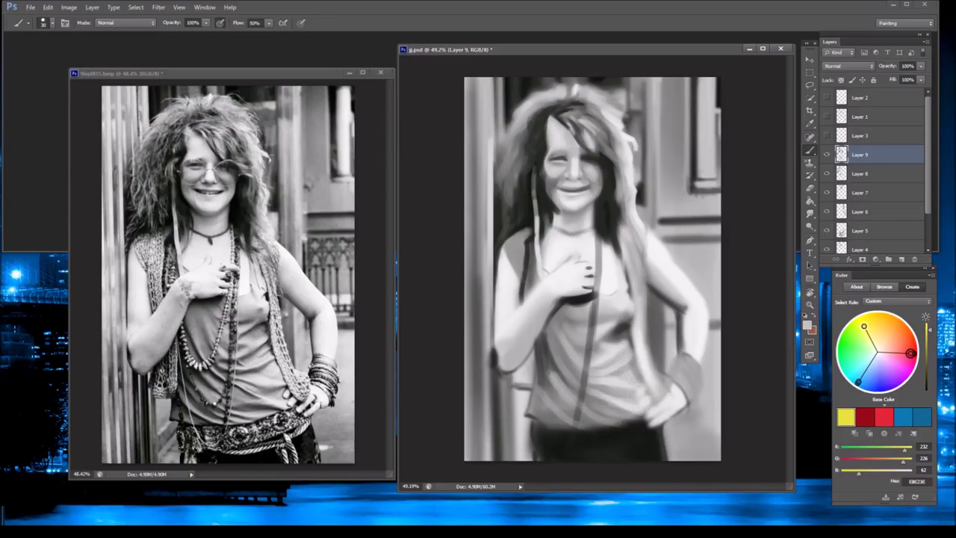
- Shade the shirt folds under the bust with sampled greys and refine them with a smaller brush
{"action": "left_click", "coordinate": [612, 347], "text": "alt"}
{"action": "left_click", "coordinate": [627, 321], "text": "alt"}
{"action": "mouse_move", "coordinate": [615, 326]}
{"action": "left_mouse_down"}
{"action": "mouse_move", "coordinate": [564, 327]}
{"action": "mouse_move", "coordinate": [614, 326]}
{"action": "mouse_move", "coordinate": [584, 322]}
{"action": "left_mouse_up"}
{"action": "left_click", "coordinate": [593, 324], "text": "alt"}
{"action": "left_click", "coordinate": [624, 329], "text": "alt"}
{"action": "left_click", "coordinate": [628, 305]}
{"action": "left_click", "coordinate": [624, 315], "text": "alt"}
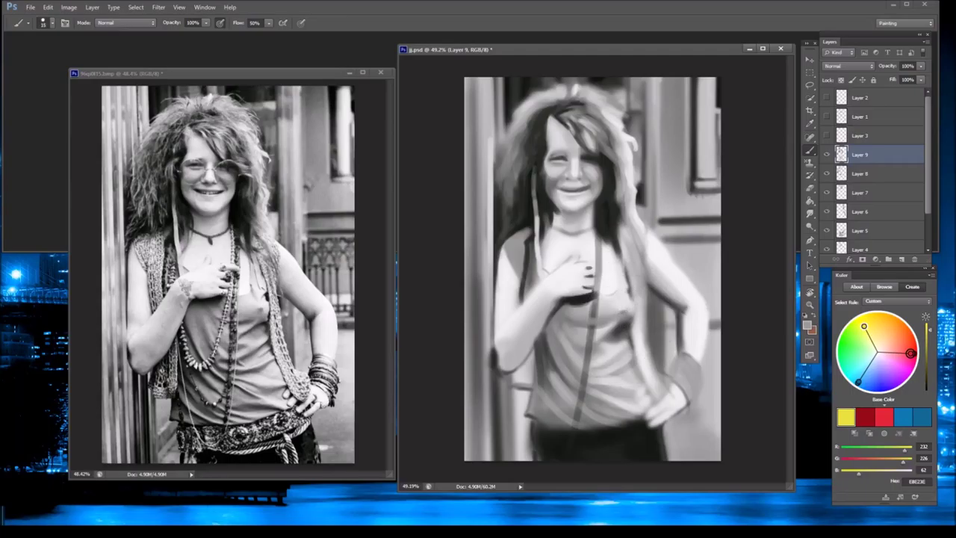
- Shade the neck, chin and mouth area with closely sampled greys using a size 15 brush
{"action": "left_click", "coordinate": [609, 238], "text": "alt"}
{"action": "left_click", "coordinate": [594, 216], "text": "alt"}
{"action": "left_click", "coordinate": [594, 215], "text": "alt"}
{"action": "left_click", "coordinate": [597, 213], "text": "alt"}
{"action": "left_click", "coordinate": [600, 196], "text": "alt"}
{"action": "left_click", "coordinate": [592, 200], "text": "alt"}
{"action": "left_click", "coordinate": [584, 205], "text": "alt"}
{"action": "left_click", "coordinate": [597, 198], "text": "alt"}
{"action": "left_click", "coordinate": [600, 192], "text": "alt"}
{"action": "left_click", "coordinate": [604, 185], "text": "alt"}
{"action": "left_click", "coordinate": [598, 161], "text": "alt"}
- Flip both the portrait painting and the reference photo horizontally
{"action": "key", "text": "ctrl+shift+v"}
{"action": "key", "text": "ctrl+z"}
{"action": "key", "text": "ctrl+shift+h"}
{"action": "left_click", "coordinate": [373, 201]}
{"action": "key", "text": "ctrl+shift+h"}
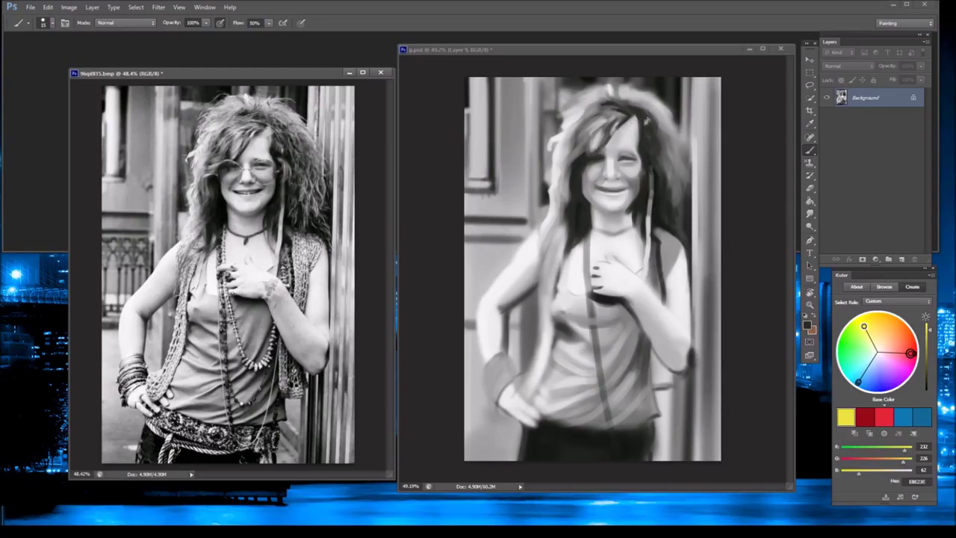
- Refine the fingers of the raised hand on the chest with sampled light and dark greys
{"action": "left_click", "coordinate": [587, 270], "text": "alt"}
{"action": "left_click", "coordinate": [587, 271]}
{"action": "left_click", "coordinate": [590, 267], "text": "alt"}
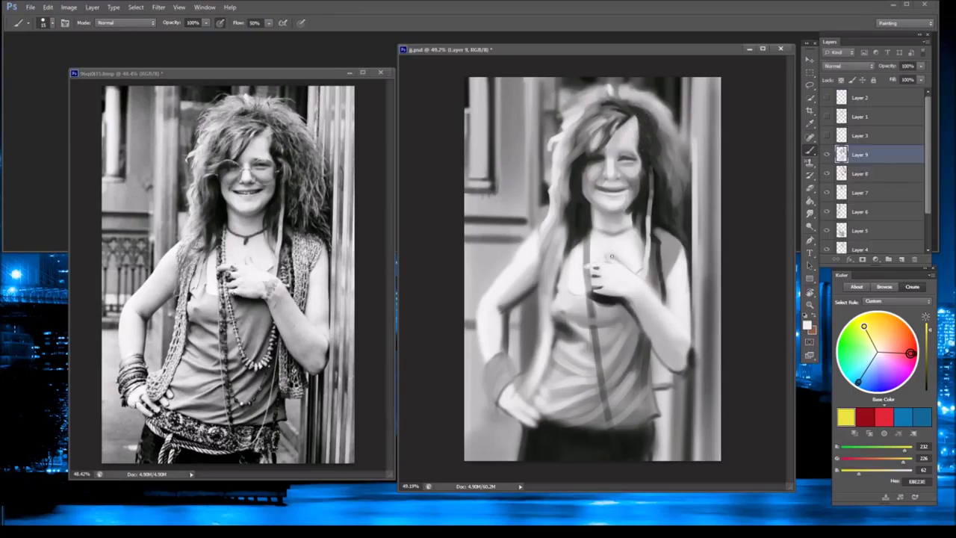
{"action": "left_click", "coordinate": [595, 270], "text": "alt"}
{"action": "left_click", "coordinate": [602, 287], "text": "alt"}
{"action": "left_click", "coordinate": [600, 289], "text": "alt"}
- Shade the raised forearm from the wrist toward the elbow with sampled light greys
{"action": "left_click", "coordinate": [654, 278], "text": "alt"}
{"action": "left_click_drag", "start_coordinate": [654, 278], "coordinate": [669, 317]}
{"action": "left_click", "coordinate": [656, 297], "text": "alt"}
{"action": "left_click", "coordinate": [662, 291], "text": "alt"}
{"action": "left_click", "coordinate": [668, 303], "text": "alt"}
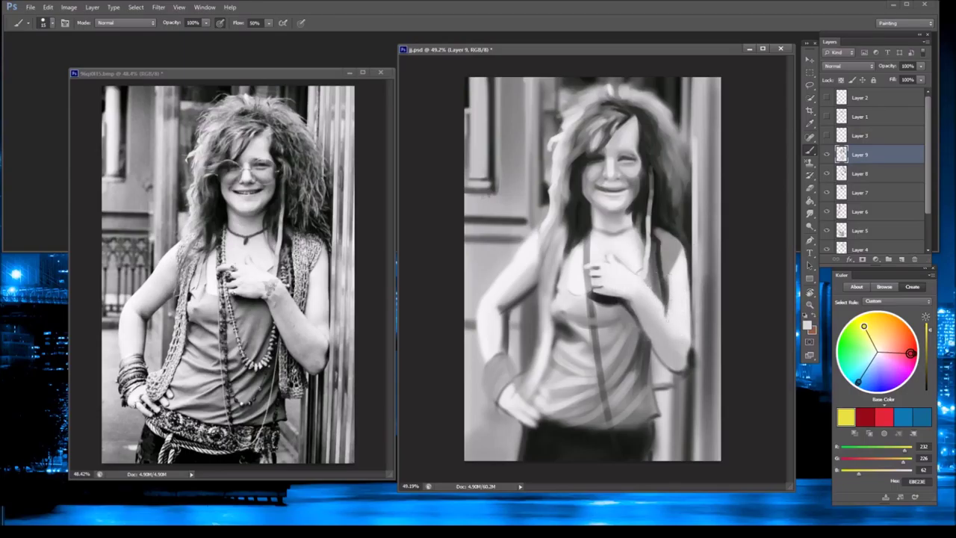
{"action": "left_click", "coordinate": [657, 297], "text": "alt"}
{"action": "left_click_drag", "start_coordinate": [645, 281], "coordinate": [668, 312]}
{"action": "left_click", "coordinate": [657, 299], "text": "alt"}
- Define the back of the raised hand, its wrist and the chest skin above the fingers
{"action": "left_click", "coordinate": [614, 260], "text": "alt"}
{"action": "left_click_drag", "start_coordinate": [630, 296], "coordinate": [601, 276]}
{"action": "left_click", "coordinate": [627, 297], "text": "alt"}
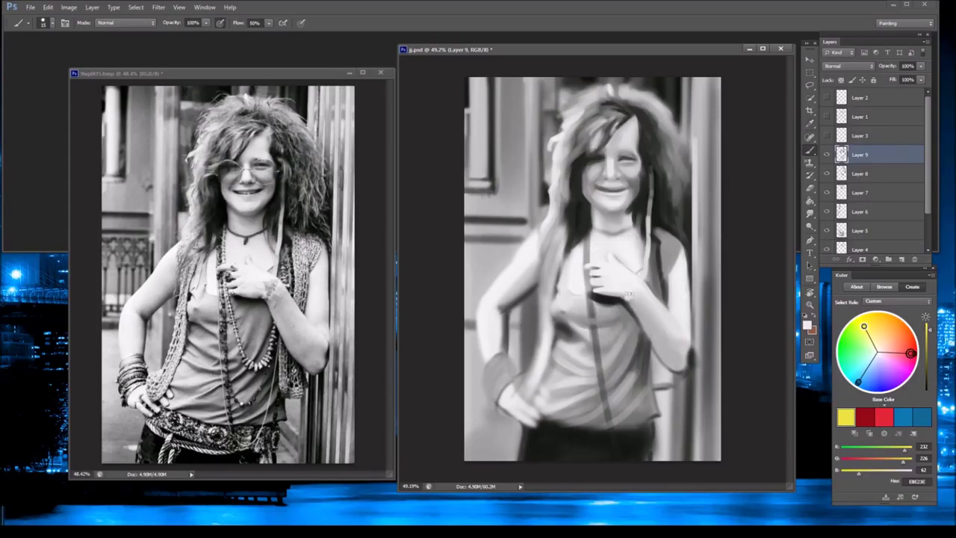
{"action": "mouse_move", "coordinate": [627, 268]}
{"action": "left_mouse_down"}
{"action": "mouse_move", "coordinate": [636, 256]}
{"action": "mouse_move", "coordinate": [633, 269]}
{"action": "left_mouse_up"}
{"action": "left_click_drag", "start_coordinate": [624, 255], "coordinate": [597, 258]}
- Paint the choker's small pendant and smooth the neck and chin shading with sampled greys
{"action": "left_click", "coordinate": [606, 239], "text": "alt"}
{"action": "left_click", "coordinate": [622, 228], "text": "alt"}
{"action": "left_click", "coordinate": [603, 213], "text": "alt"}
{"action": "left_click", "coordinate": [635, 203], "text": "alt"}
{"action": "left_click", "coordinate": [631, 213], "text": "alt"}
{"action": "left_click", "coordinate": [629, 211], "text": "alt"}
{"action": "left_click", "coordinate": [628, 212], "text": "alt"}
{"action": "left_click", "coordinate": [619, 216], "text": "alt"}
{"action": "left_click", "coordinate": [624, 207], "text": "alt"}
{"action": "left_click", "coordinate": [626, 207], "text": "alt"}
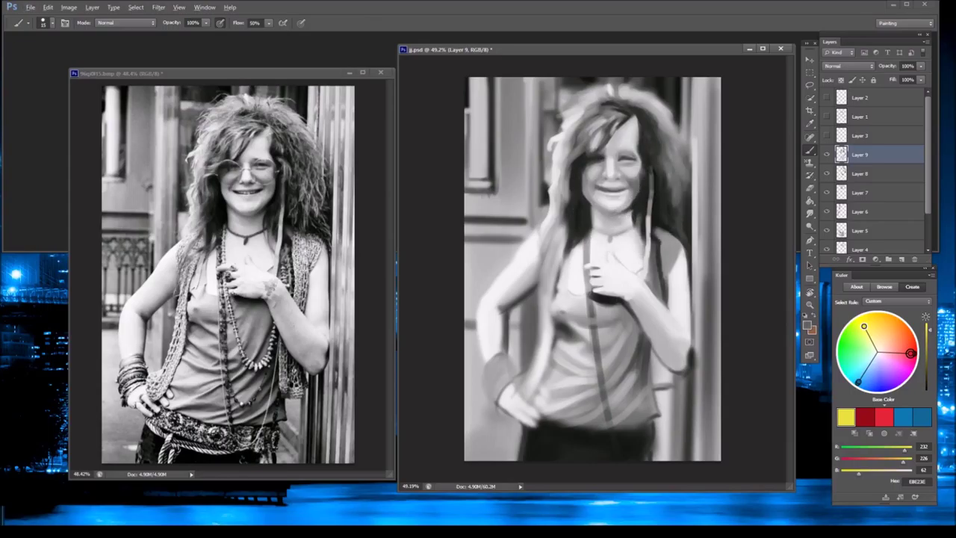
{"action": "left_click", "coordinate": [617, 208], "text": "alt"}
{"action": "left_click", "coordinate": [619, 204]}
- Paint thin dark accents along the bent arm's inner elbow, the vest edge and the shirt's neckline
{"action": "left_click", "coordinate": [504, 305], "text": "alt"}
{"action": "mouse_move", "coordinate": [505, 304]}
{"action": "left_mouse_down"}
{"action": "mouse_move", "coordinate": [505, 356]}
{"action": "mouse_move", "coordinate": [523, 297]}
{"action": "mouse_move", "coordinate": [554, 300]}
{"action": "mouse_move", "coordinate": [560, 248]}
{"action": "left_mouse_up"}
{"action": "left_click_drag", "start_coordinate": [569, 284], "coordinate": [570, 256]}
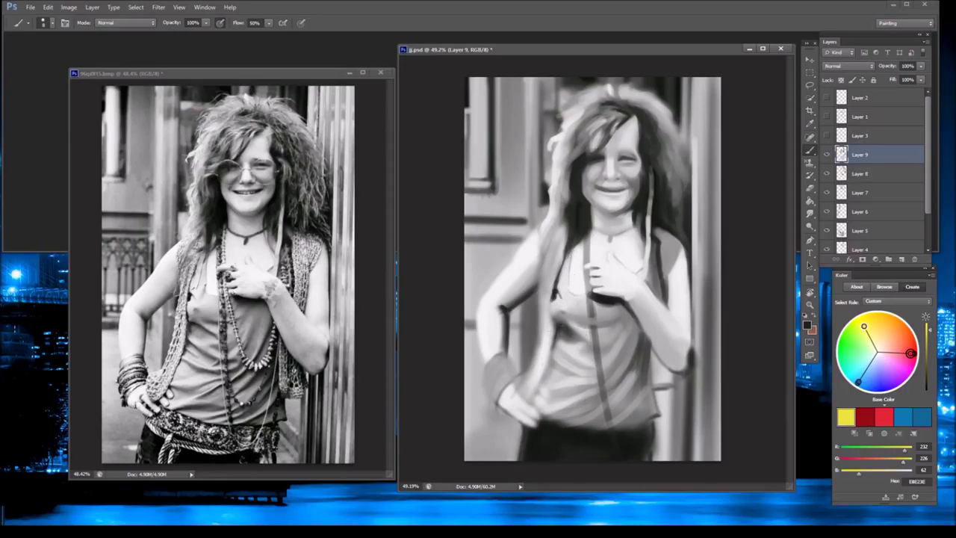
{"action": "left_click_drag", "start_coordinate": [550, 361], "coordinate": [538, 392]}
{"action": "mouse_move", "coordinate": [565, 294]}
{"action": "left_mouse_down"}
{"action": "mouse_move", "coordinate": [567, 248]}
{"action": "mouse_move", "coordinate": [575, 251]}
{"action": "left_mouse_up"}
{"action": "mouse_move", "coordinate": [564, 291]}
{"action": "left_mouse_down"}
{"action": "mouse_move", "coordinate": [566, 254]}
{"action": "mouse_move", "coordinate": [587, 227]}
{"action": "left_mouse_up"}
- Draw a thin light necklace loop hanging over the shirt and a dark choker around the neck
{"action": "left_click", "coordinate": [597, 240], "text": "alt"}
{"action": "mouse_move", "coordinate": [587, 271]}
{"action": "left_mouse_down"}
{"action": "mouse_move", "coordinate": [591, 316]}
{"action": "mouse_move", "coordinate": [640, 342]}
{"action": "left_mouse_up"}
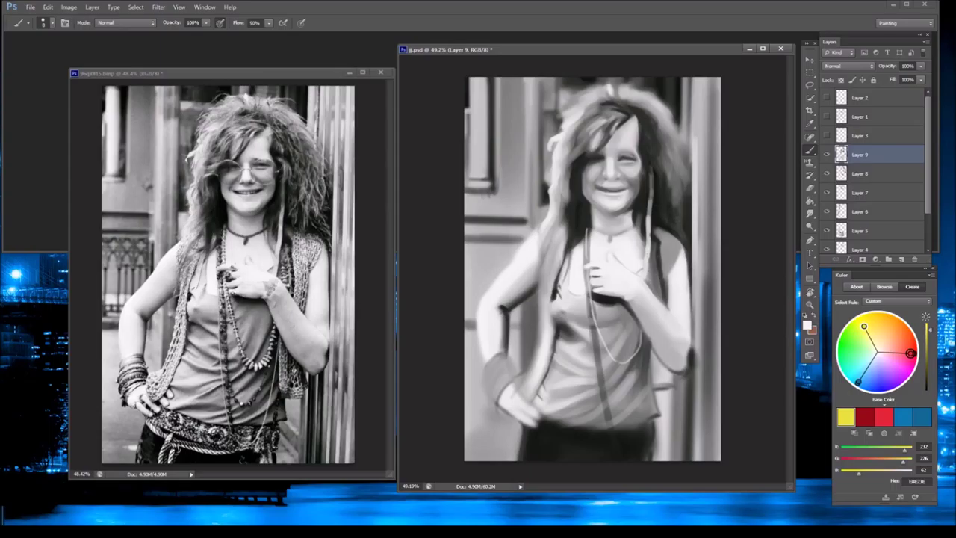
{"action": "key", "text": "x"}
{"action": "mouse_move", "coordinate": [592, 231]}
{"action": "left_mouse_down"}
{"action": "mouse_move", "coordinate": [619, 235]}
{"action": "mouse_move", "coordinate": [636, 225]}
{"action": "left_mouse_up"}
- Define the smile with a dark lip line and light teeth
{"action": "mouse_move", "coordinate": [597, 192]}
{"action": "left_mouse_down"}
{"action": "mouse_move", "coordinate": [651, 170]}
{"action": "mouse_move", "coordinate": [624, 198]}
{"action": "left_mouse_up"}
{"action": "key", "text": "x"}
{"action": "key", "text": "bracketright"}
{"action": "key", "text": "x"}
{"action": "key", "text": "x"}
{"action": "key", "text": "x"}
{"action": "left_click_drag", "start_coordinate": [615, 195], "coordinate": [623, 196]}
- Shade around both eyes with sampled greys using a size 20 brush
{"action": "left_click", "coordinate": [627, 161], "text": "alt"}
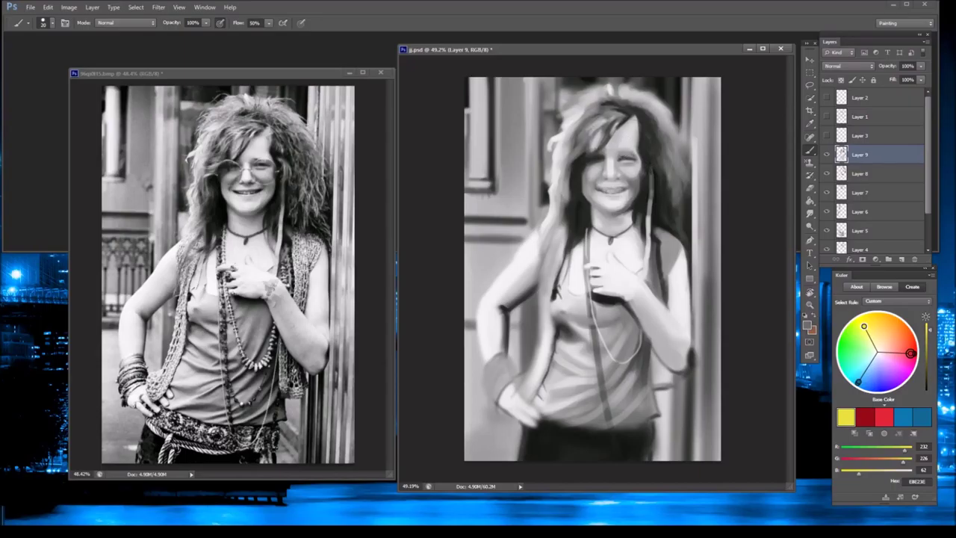
{"action": "left_click", "coordinate": [627, 161], "text": "alt"}
{"action": "left_click_drag", "start_coordinate": [627, 159], "coordinate": [594, 163]}
{"action": "left_click", "coordinate": [602, 164], "text": "alt"}
{"action": "left_click", "coordinate": [605, 160], "text": "alt"}
- Add a new layer and soften the shirt folds below the forearm with a size 60 brush
{"action": "left_click", "coordinate": [915, 260]}
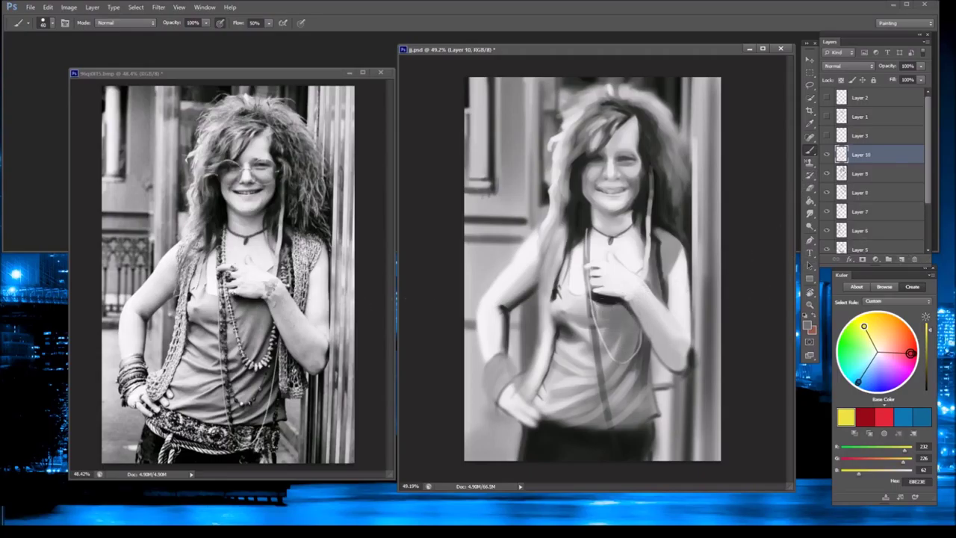
{"action": "mouse_move", "coordinate": [632, 389]}
{"action": "left_mouse_down"}
{"action": "mouse_move", "coordinate": [643, 409]}
{"action": "mouse_move", "coordinate": [629, 351]}
{"action": "mouse_move", "coordinate": [650, 299]}
{"action": "mouse_move", "coordinate": [615, 301]}
{"action": "mouse_move", "coordinate": [608, 306]}
{"action": "mouse_move", "coordinate": [624, 311]}
{"action": "mouse_move", "coordinate": [585, 348]}
{"action": "left_mouse_up"}
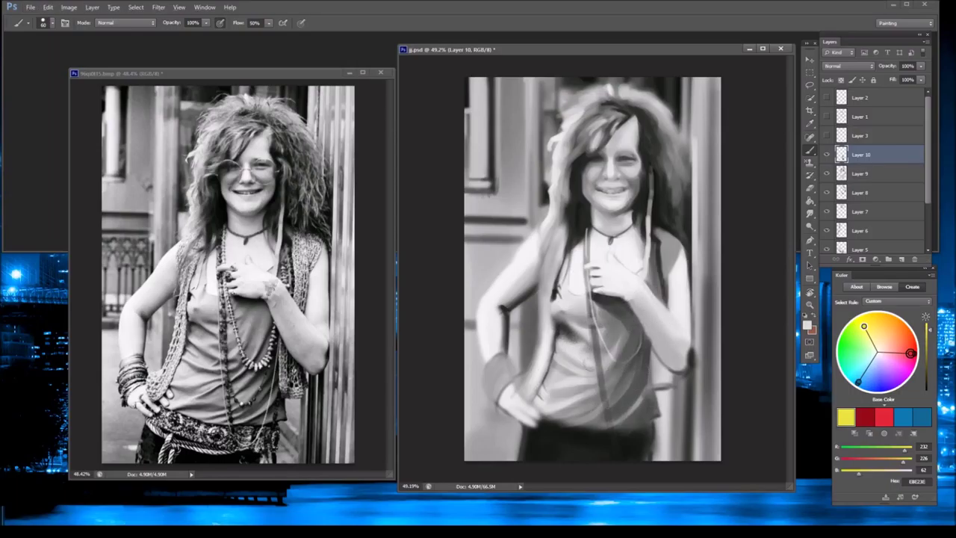
- Paint the light front edge of the vest and the grey gap between it and the bent arm
{"action": "left_click_drag", "start_coordinate": [556, 227], "coordinate": [548, 328]}
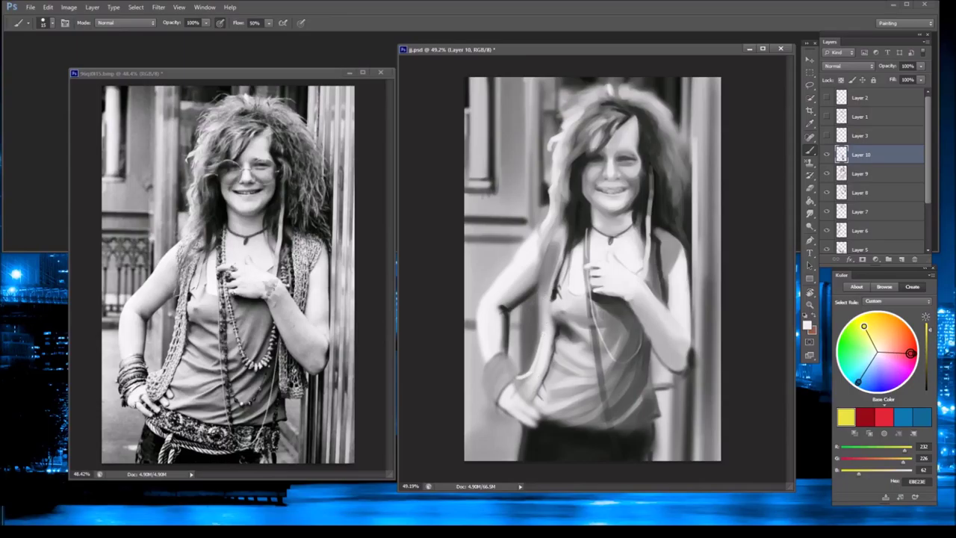
{"action": "mouse_move", "coordinate": [542, 297]}
{"action": "left_mouse_down"}
{"action": "mouse_move", "coordinate": [536, 354]}
{"action": "mouse_move", "coordinate": [523, 376]}
{"action": "left_mouse_up"}
{"action": "left_click", "coordinate": [560, 285], "text": "alt"}
{"action": "left_click_drag", "start_coordinate": [539, 290], "coordinate": [538, 317]}
{"action": "left_click", "coordinate": [544, 296], "text": "alt"}
{"action": "left_click", "coordinate": [543, 279], "text": "alt"}
{"action": "left_click", "coordinate": [385, 295], "text": "alt"}
{"action": "left_click_drag", "start_coordinate": [523, 302], "coordinate": [523, 371]}
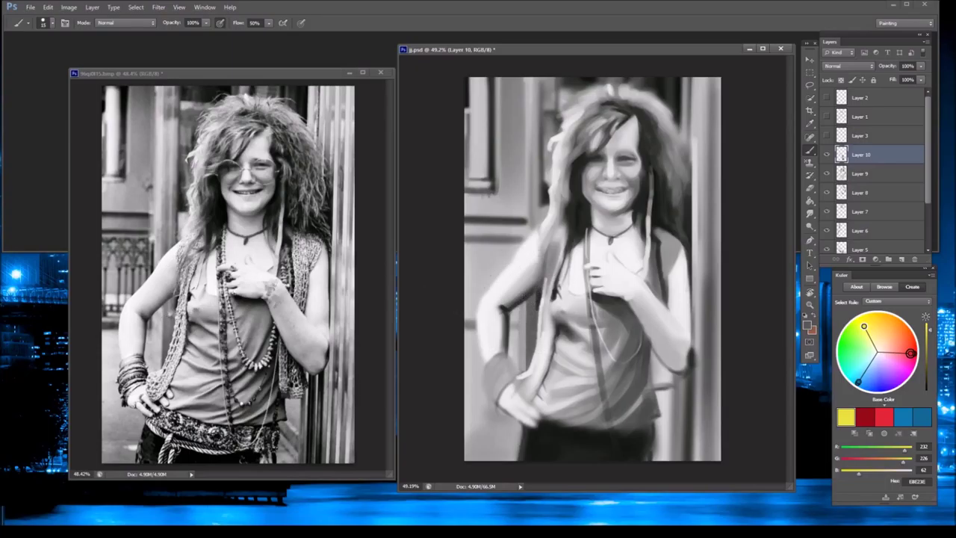
- Sharpen the bent arm's shoulder edge and blend the hair falling over it with sampled greys
{"action": "left_click", "coordinate": [514, 253], "text": "alt"}
{"action": "left_click", "coordinate": [532, 239], "text": "alt"}
{"action": "left_click", "coordinate": [529, 229], "text": "alt"}
{"action": "left_click", "coordinate": [524, 237], "text": "alt"}
{"action": "left_click", "coordinate": [531, 238], "text": "alt"}
{"action": "left_click", "coordinate": [489, 321], "text": "alt"}
{"action": "left_click", "coordinate": [522, 250], "text": "alt"}
{"action": "left_click", "coordinate": [530, 250], "text": "alt"}
{"action": "left_click", "coordinate": [532, 246], "text": "alt"}
{"action": "left_click", "coordinate": [537, 258], "text": "alt"}
{"action": "left_click", "coordinate": [540, 268], "text": "alt"}
{"action": "left_click", "coordinate": [556, 250], "text": "alt"}
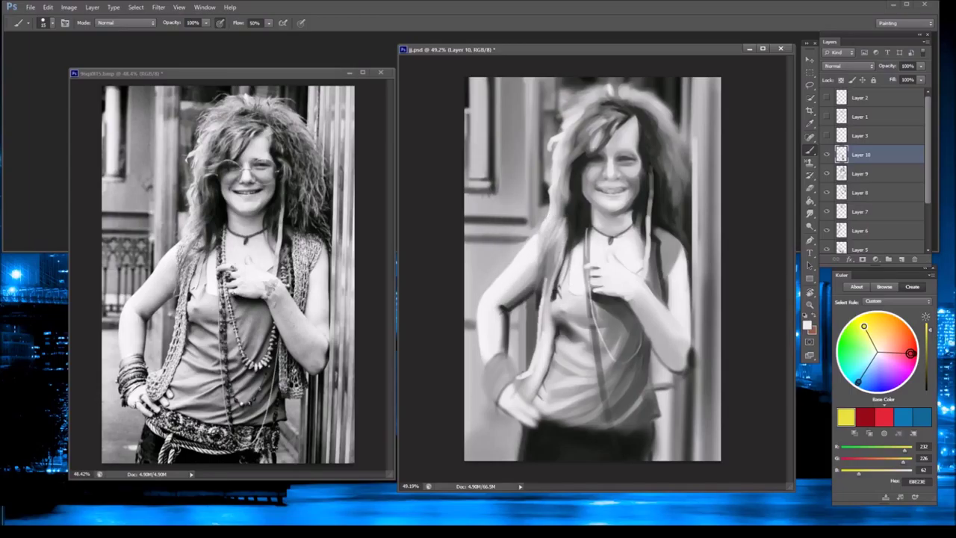
- Add a bright highlight on the bust of the shirt and dark beads on the long necklace strand
{"action": "left_click", "coordinate": [564, 323], "text": "alt"}
{"action": "left_click", "coordinate": [560, 304], "text": "alt"}
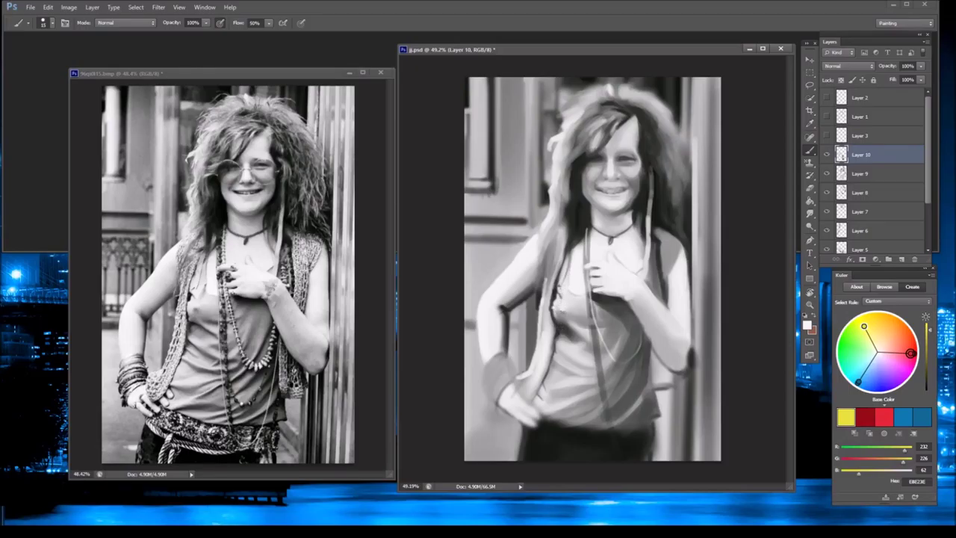
{"action": "left_click", "coordinate": [576, 307], "text": "alt"}
{"action": "left_click", "coordinate": [584, 330], "text": "alt"}
{"action": "left_click", "coordinate": [590, 326], "text": "alt"}
{"action": "left_click", "coordinate": [590, 327], "text": "alt"}
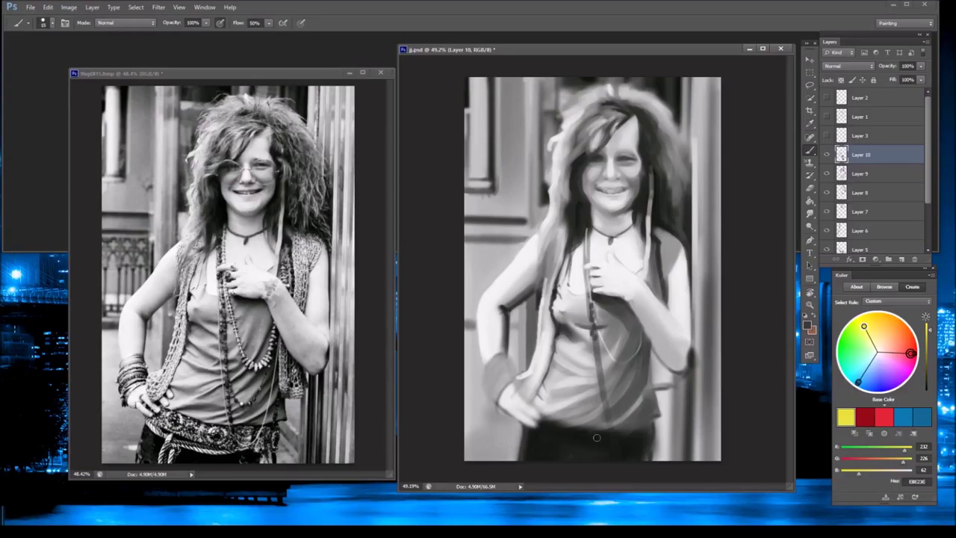
- Paint a decorated belt across the waist with round medallions, hanging cords and dark and light accents
{"action": "left_click", "coordinate": [553, 406], "text": "alt"}
{"action": "left_click_drag", "start_coordinate": [541, 416], "coordinate": [651, 447]}
{"action": "left_click", "coordinate": [594, 436]}
{"action": "left_click", "coordinate": [555, 423]}
{"action": "left_click", "coordinate": [607, 448], "text": "alt"}
{"action": "left_click_drag", "start_coordinate": [589, 431], "coordinate": [556, 417]}
{"action": "mouse_move", "coordinate": [605, 454]}
{"action": "left_mouse_down"}
{"action": "mouse_move", "coordinate": [639, 460]}
{"action": "mouse_move", "coordinate": [530, 451]}
{"action": "mouse_move", "coordinate": [523, 442]}
{"action": "mouse_move", "coordinate": [521, 431]}
{"action": "mouse_move", "coordinate": [545, 441]}
{"action": "mouse_move", "coordinate": [552, 456]}
{"action": "mouse_move", "coordinate": [648, 448]}
{"action": "mouse_move", "coordinate": [542, 442]}
{"action": "mouse_move", "coordinate": [650, 444]}
{"action": "mouse_move", "coordinate": [621, 434]}
{"action": "mouse_move", "coordinate": [593, 446]}
{"action": "mouse_move", "coordinate": [593, 435]}
{"action": "mouse_move", "coordinate": [554, 425]}
{"action": "mouse_move", "coordinate": [575, 426]}
{"action": "left_mouse_up"}
{"action": "key", "text": "x"}
{"action": "key", "text": "x"}
{"action": "key", "text": "x"}
{"action": "key", "text": "x"}
{"action": "key", "text": "x"}
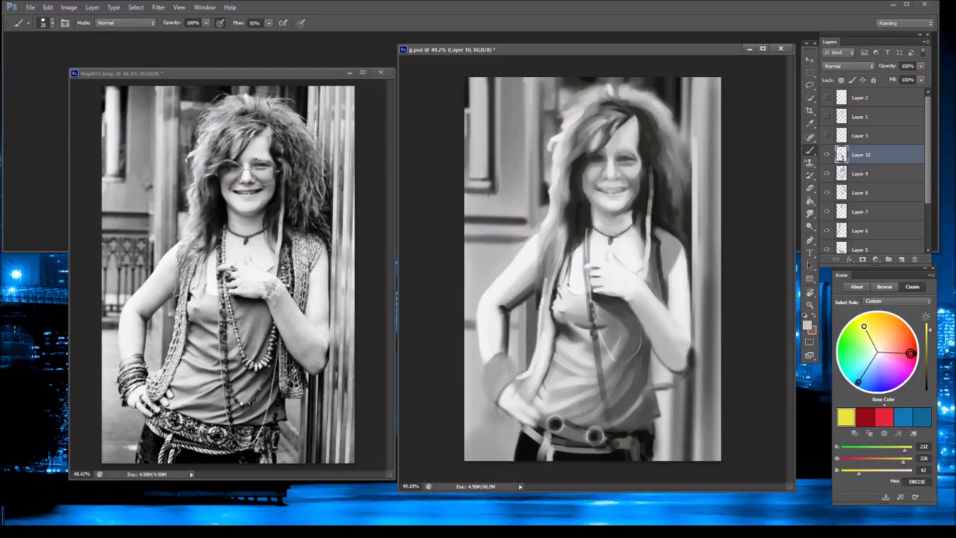
- Clean up the fingers of the hand on the hip and the trouser edges at both belt ends
{"action": "left_click", "coordinate": [530, 439], "text": "alt"}
{"action": "left_click", "coordinate": [530, 444], "text": "alt"}
{"action": "left_click", "coordinate": [649, 440], "text": "alt"}
{"action": "left_click", "coordinate": [655, 448], "text": "alt"}
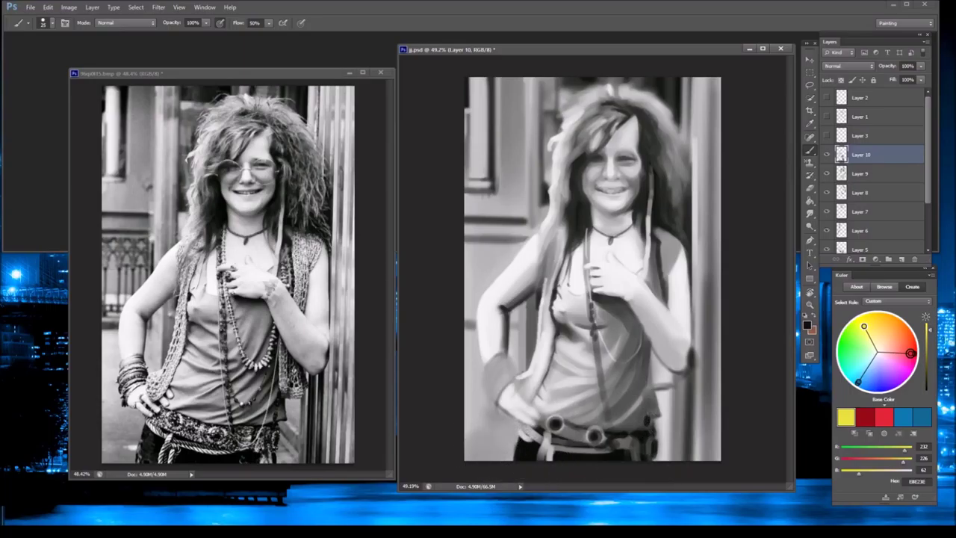
- Darken the shaded side of the shirt beneath the raised forearm with sampled greys, toggling the last stroke for comparison
{"action": "mouse_move", "coordinate": [649, 414]}
{"action": "left_mouse_down"}
{"action": "mouse_move", "coordinate": [652, 396]}
{"action": "mouse_move", "coordinate": [631, 418]}
{"action": "mouse_move", "coordinate": [653, 390]}
{"action": "mouse_move", "coordinate": [634, 380]}
{"action": "mouse_move", "coordinate": [646, 345]}
{"action": "mouse_move", "coordinate": [631, 370]}
{"action": "mouse_move", "coordinate": [647, 349]}
{"action": "mouse_move", "coordinate": [639, 321]}
{"action": "mouse_move", "coordinate": [643, 336]}
{"action": "mouse_move", "coordinate": [626, 357]}
{"action": "mouse_move", "coordinate": [642, 329]}
{"action": "mouse_move", "coordinate": [636, 321]}
{"action": "mouse_move", "coordinate": [647, 330]}
{"action": "mouse_move", "coordinate": [634, 288]}
{"action": "mouse_move", "coordinate": [639, 297]}
{"action": "left_mouse_up"}
{"action": "left_click", "coordinate": [644, 328], "text": "alt"}
{"action": "left_click", "coordinate": [640, 326], "text": "alt"}
{"action": "left_click", "coordinate": [636, 321], "text": "alt"}
{"action": "left_click", "coordinate": [648, 309], "text": "alt"}
{"action": "left_click", "coordinate": [639, 295], "text": "alt"}
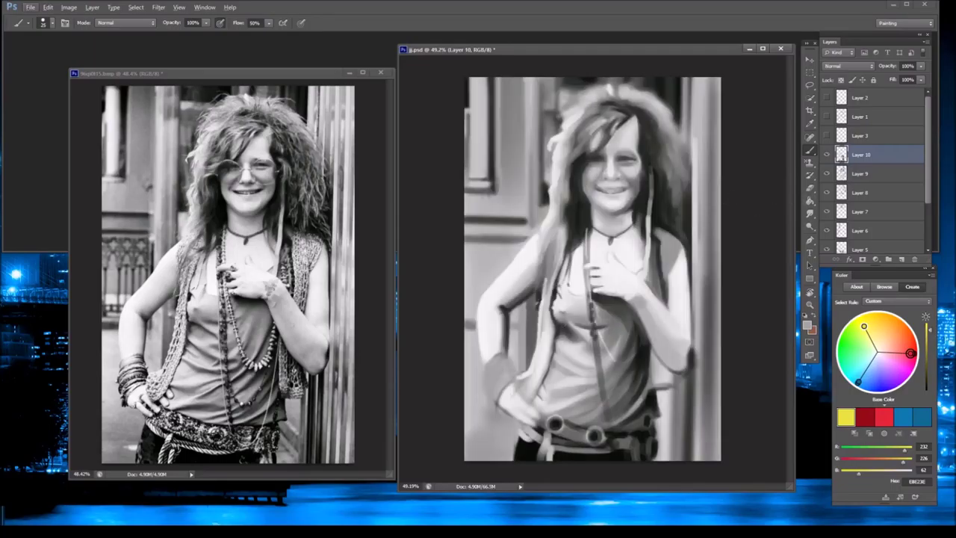
{"action": "key", "text": "ctrl+z"}
{"action": "key", "text": "ctrl+z"}
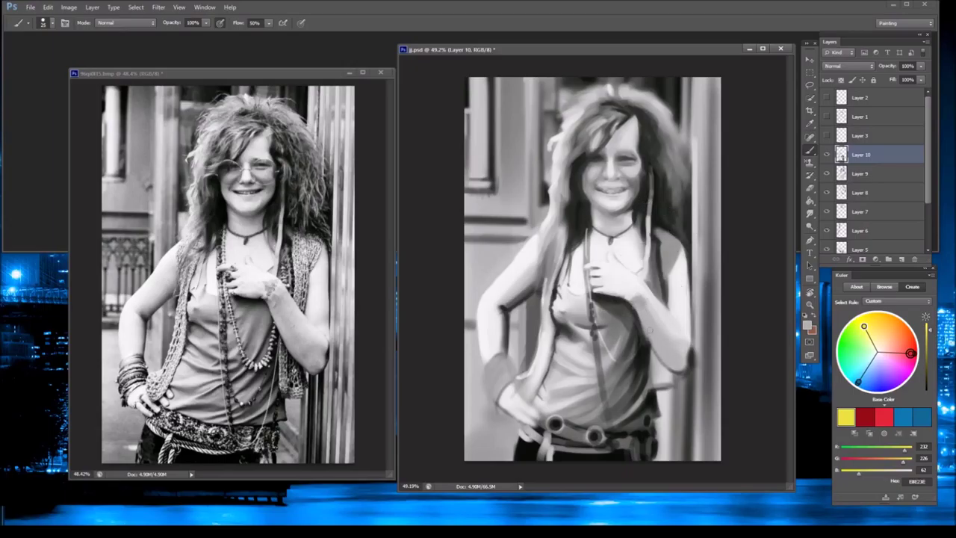
- Shade the raised forearm's upper edge and paint lighter and darker strips on the vest beside it
{"action": "left_click", "coordinate": [650, 291], "text": "alt"}
{"action": "left_click_drag", "start_coordinate": [648, 285], "coordinate": [670, 311]}
{"action": "left_click_drag", "start_coordinate": [679, 247], "coordinate": [662, 301]}
{"action": "left_click_drag", "start_coordinate": [669, 269], "coordinate": [668, 297]}
- Darken the hair ends above the vest shoulder and add strands beside the forehead
{"action": "left_click", "coordinate": [674, 228], "text": "alt"}
{"action": "mouse_move", "coordinate": [672, 214]}
{"action": "left_mouse_down"}
{"action": "mouse_move", "coordinate": [666, 252]}
{"action": "mouse_move", "coordinate": [674, 185]}
{"action": "left_mouse_up"}
{"action": "mouse_move", "coordinate": [685, 231]}
{"action": "left_mouse_down"}
{"action": "mouse_move", "coordinate": [689, 191]}
{"action": "mouse_move", "coordinate": [666, 245]}
{"action": "mouse_move", "coordinate": [688, 185]}
{"action": "left_mouse_up"}
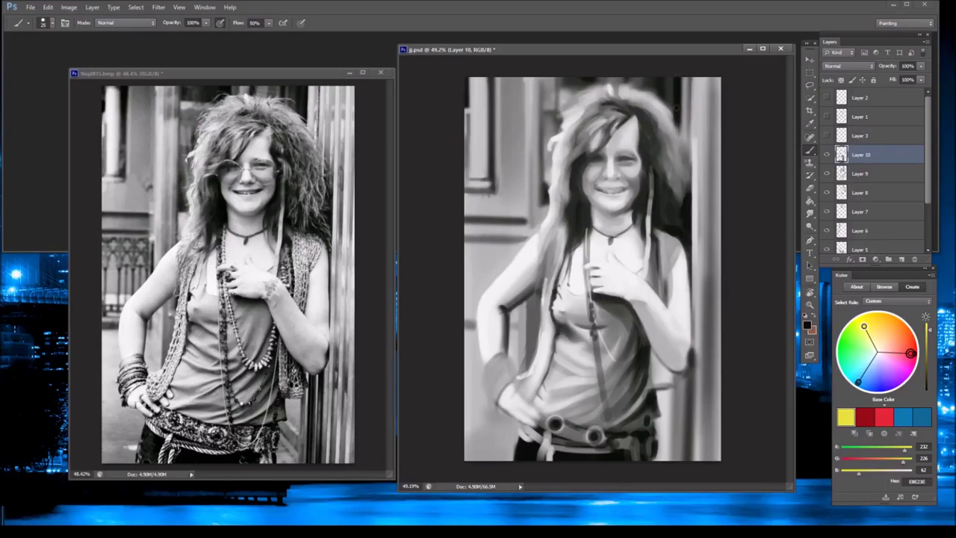
{"action": "left_click", "coordinate": [673, 112], "text": "alt"}
{"action": "mouse_move", "coordinate": [658, 138]}
{"action": "left_mouse_down"}
{"action": "mouse_move", "coordinate": [651, 114]}
{"action": "mouse_move", "coordinate": [637, 106]}
{"action": "left_mouse_up"}
- Paint sampled dark and light strands over the crown, the side hair and the forehead hairline
{"action": "left_click", "coordinate": [589, 153], "text": "alt"}
{"action": "left_click_drag", "start_coordinate": [586, 152], "coordinate": [558, 115]}
{"action": "left_click", "coordinate": [593, 126], "text": "alt"}
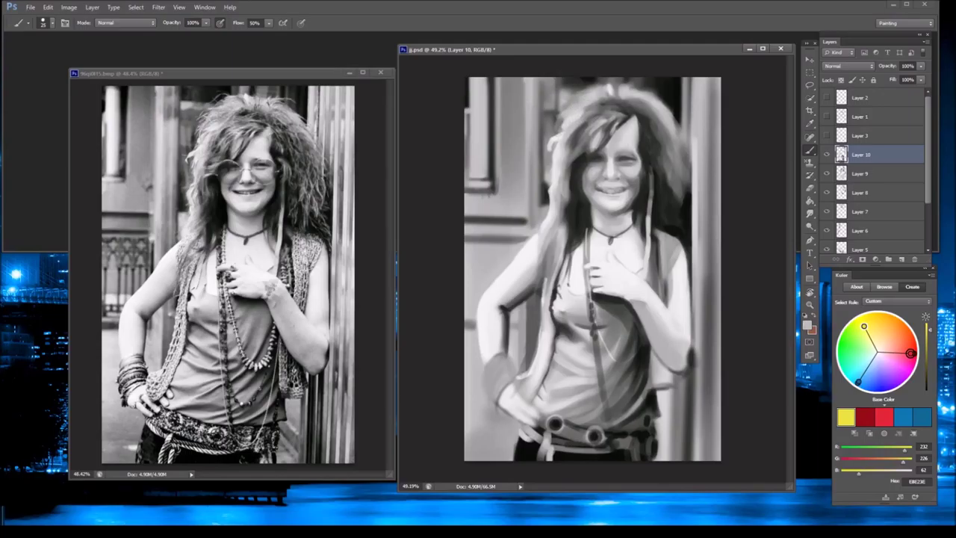
{"action": "left_click", "coordinate": [633, 113], "text": "alt"}
{"action": "left_click", "coordinate": [630, 115], "text": "alt"}
{"action": "left_click", "coordinate": [640, 116], "text": "alt"}
{"action": "mouse_move", "coordinate": [631, 115]}
{"action": "left_mouse_down"}
{"action": "mouse_move", "coordinate": [648, 137]}
{"action": "mouse_move", "coordinate": [660, 105]}
{"action": "left_mouse_up"}
{"action": "left_click", "coordinate": [636, 123], "text": "alt"}
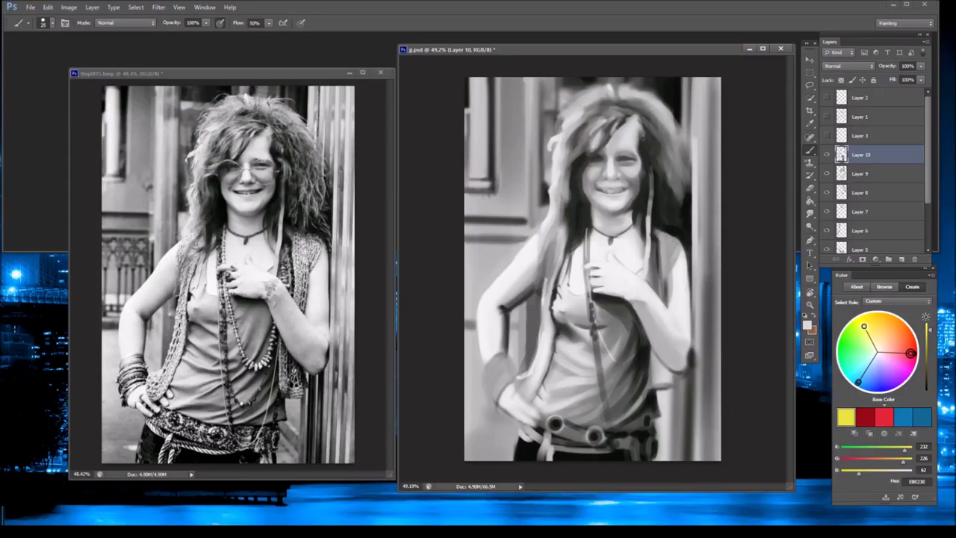
- Darken the eyes with near-black strokes using a size 10 brush and check the hidden top layer
{"action": "left_click", "coordinate": [533, 437], "text": "alt"}
{"action": "mouse_move", "coordinate": [578, 169]}
{"action": "left_mouse_down"}
{"action": "mouse_move", "coordinate": [582, 223]}
{"action": "mouse_move", "coordinate": [582, 150]}
{"action": "mouse_move", "coordinate": [615, 127]}
{"action": "mouse_move", "coordinate": [621, 109]}
{"action": "mouse_move", "coordinate": [639, 112]}
{"action": "mouse_move", "coordinate": [645, 163]}
{"action": "mouse_move", "coordinate": [609, 159]}
{"action": "left_mouse_up"}
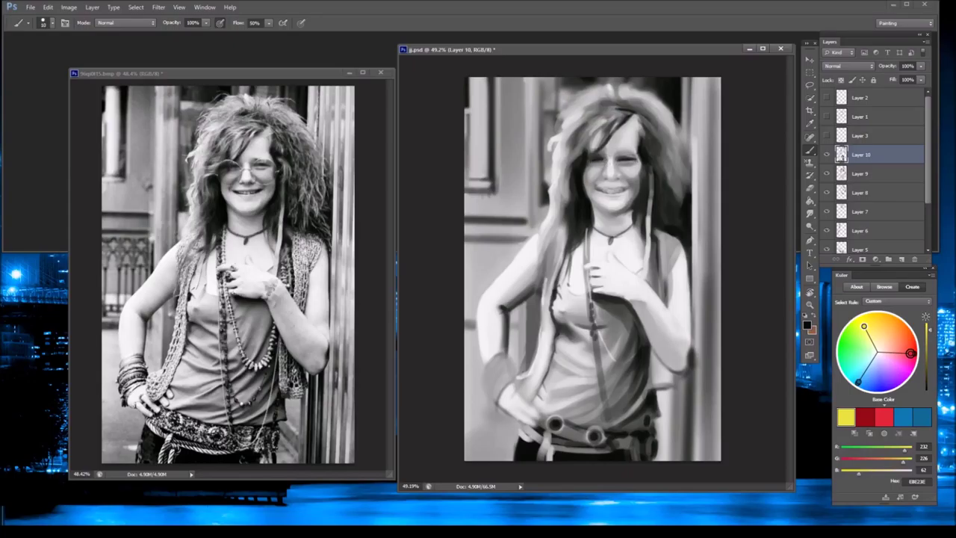
{"action": "left_click", "coordinate": [826, 98]}
{"action": "left_click", "coordinate": [827, 98]}
- Add a new layer and draw a 127 px unfilled circle with a 3.69 pt light grey outline
{"action": "key", "text": "ctrl+shift+alt+n"}
{"action": "left_click", "coordinate": [809, 277]}
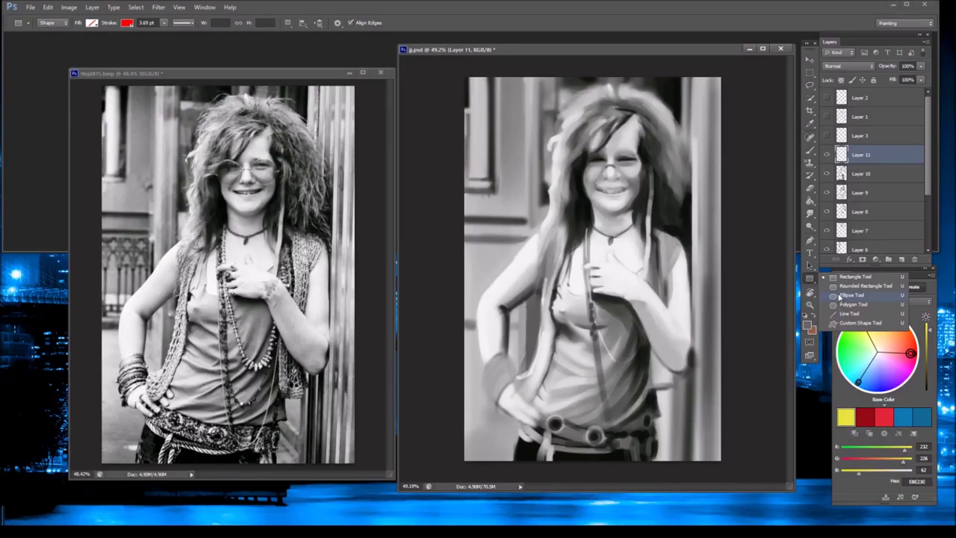
{"action": "left_click", "coordinate": [852, 295]}
{"action": "left_click_drag", "start_coordinate": [626, 184], "coordinate": [658, 218]}
{"action": "left_click", "coordinate": [91, 22]}
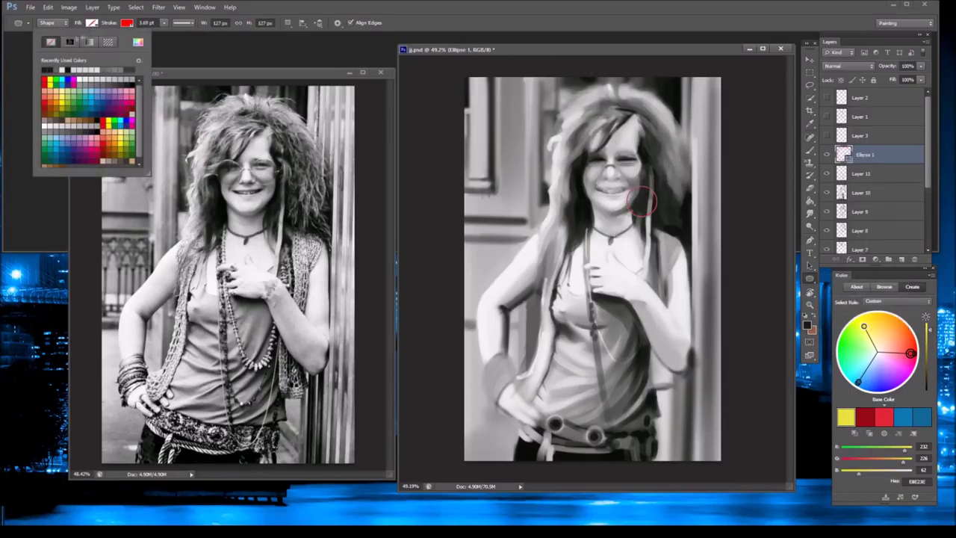
{"action": "left_click", "coordinate": [127, 23]}
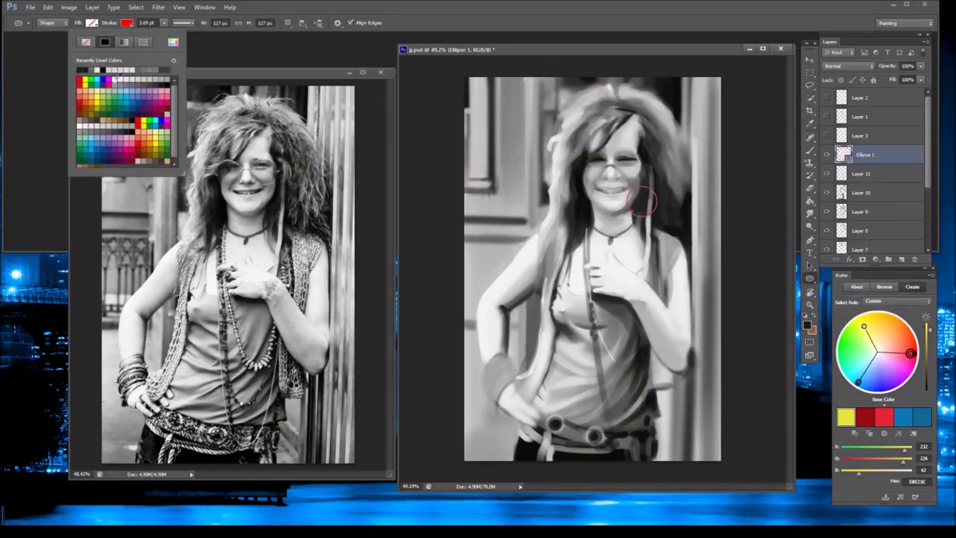
{"action": "left_click", "coordinate": [96, 68]}
- Fit the circle over the eye beside the exposed forehead as a glasses lens
{"action": "key", "text": "v"}
{"action": "left_click_drag", "start_coordinate": [655, 175], "coordinate": [638, 138]}
{"action": "key", "text": "ctrl+t"}
{"action": "key", "text": "Return"}
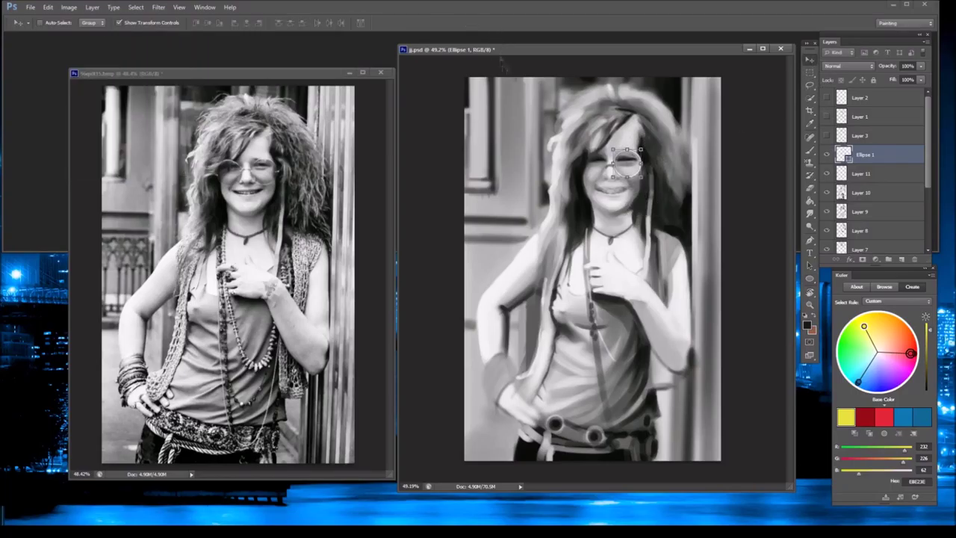
- Duplicate the lens circle layer and place the copy over the other eye
{"action": "right_click", "coordinate": [887, 156]}
{"action": "left_click", "coordinate": [867, 200]}
{"action": "key", "text": "Return"}
{"action": "left_click_drag", "start_coordinate": [635, 171], "coordinate": [601, 171]}
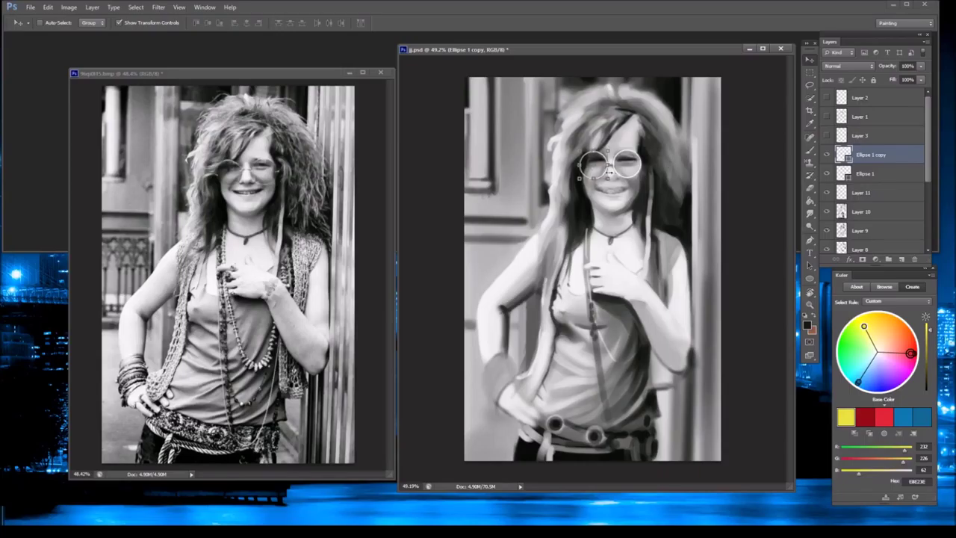
- Add a new layer above the lens circles for brush work and lower the opacity of the glasses outlines
{"action": "left_click", "coordinate": [811, 151]}
{"action": "left_click", "coordinate": [902, 259]}
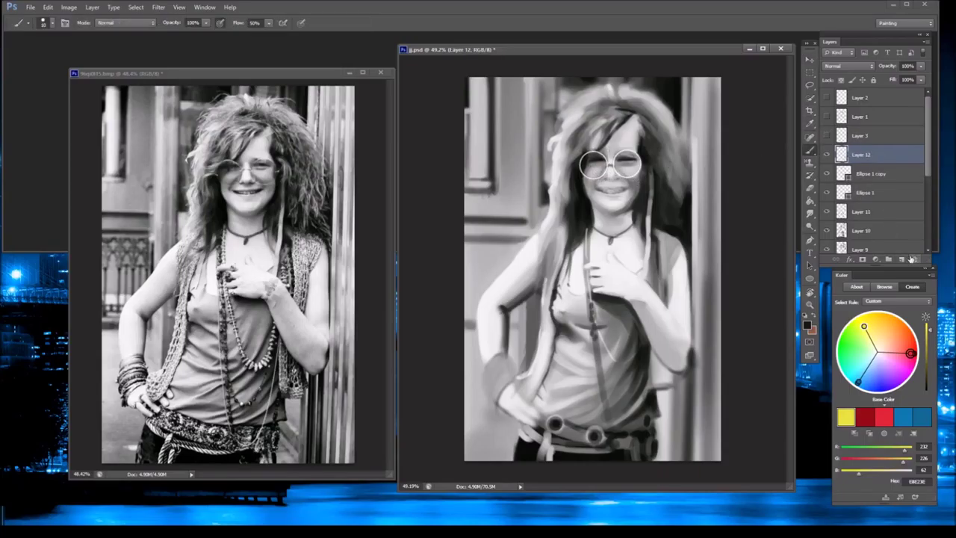
{"action": "left_click", "coordinate": [920, 66]}
{"action": "mouse_move", "coordinate": [917, 78]}
{"action": "left_mouse_down"}
{"action": "mouse_move", "coordinate": [883, 79]}
{"action": "mouse_move", "coordinate": [896, 79]}
{"action": "left_mouse_up"}
{"action": "key", "text": "alt+bracketleft"}
{"action": "left_click", "coordinate": [871, 192]}
{"action": "key", "text": "alt+bracketright"}
{"action": "key", "text": "alt+bracketright"}
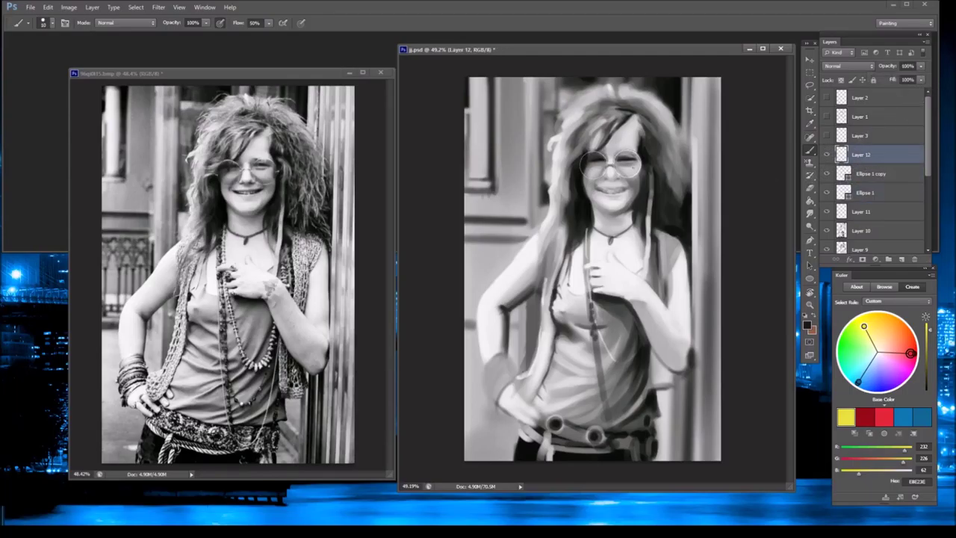
- Tint the lenses with a sampled grey using a size 100 brush and fade the lens circles to 22% and 27% opacity
{"action": "left_click", "coordinate": [631, 166], "text": "alt"}
{"action": "left_click_drag", "start_coordinate": [584, 159], "coordinate": [601, 169]}
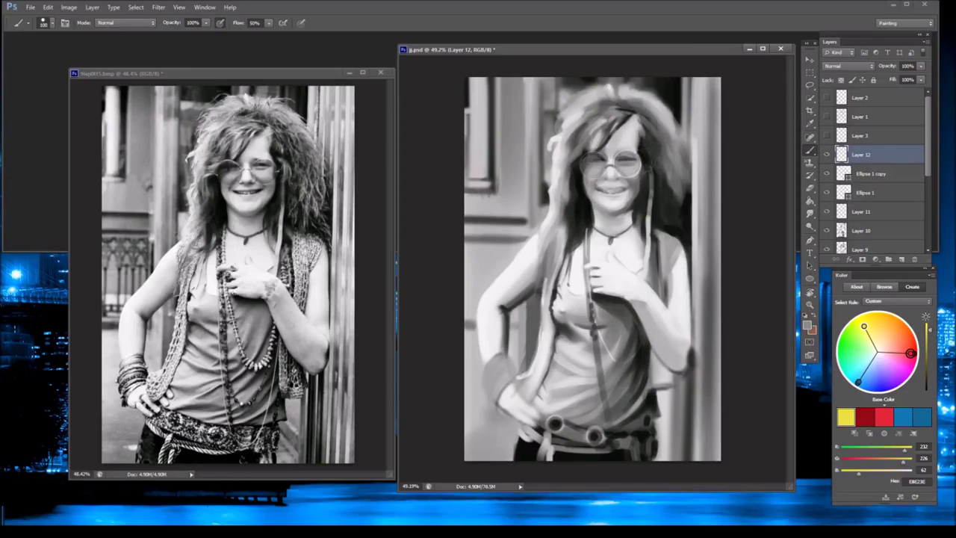
{"action": "key", "text": "alt+bracketleft"}
{"action": "left_click", "coordinate": [920, 66]}
{"action": "left_click_drag", "start_coordinate": [922, 78], "coordinate": [896, 82]}
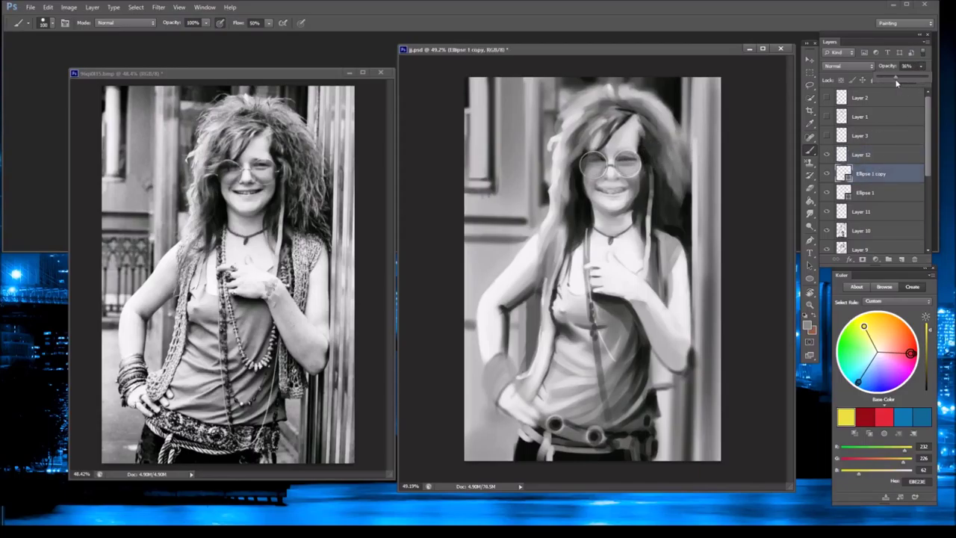
{"action": "key", "text": "alt+bracketleft"}
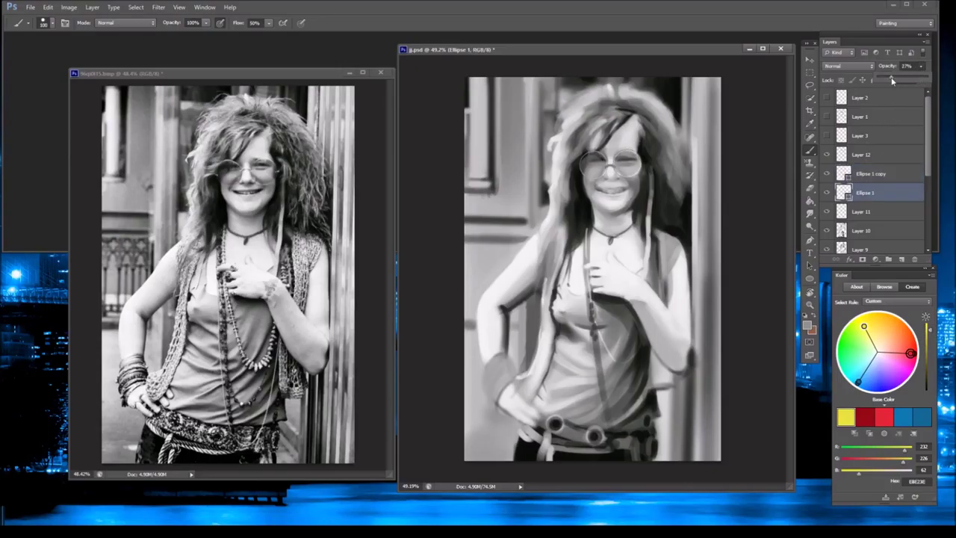
- Nudge the lens circle beside the exposed forehead slightly outward so it sits better over the eye
{"action": "key", "text": "v"}
{"action": "left_click_drag", "start_coordinate": [628, 169], "coordinate": [634, 170]}
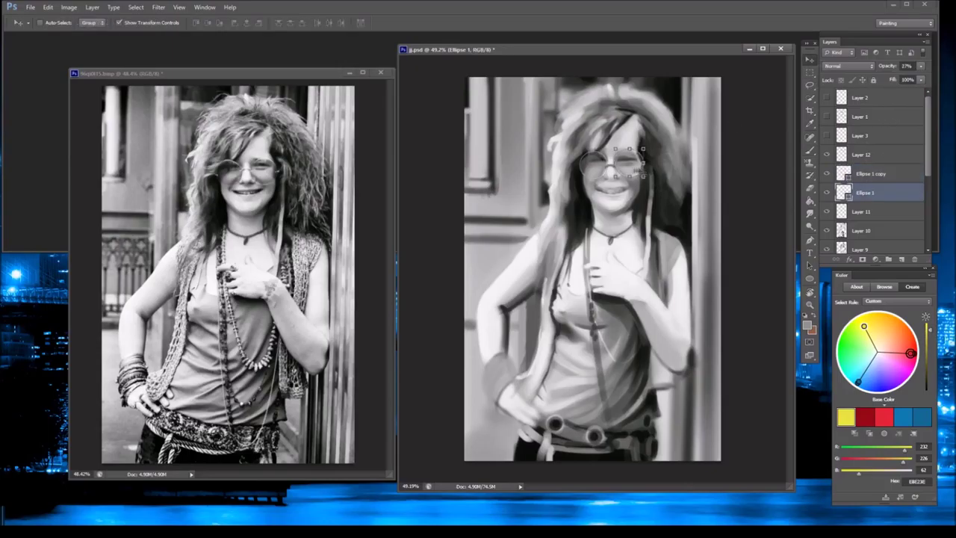
{"action": "key", "text": "ctrl+t"}
{"action": "left_click", "coordinate": [492, 22]}
{"action": "left_click", "coordinate": [872, 176]}
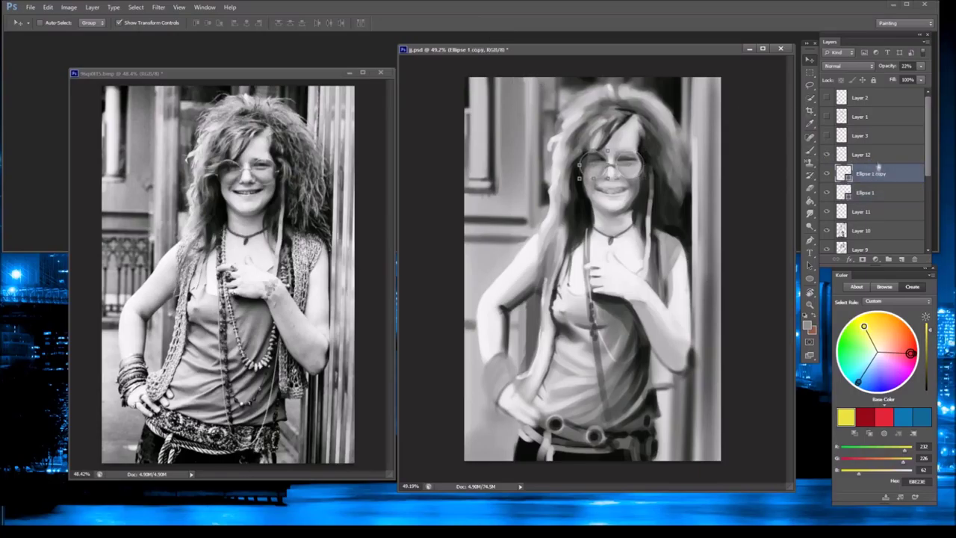
- Add a new layer and refine the smile, chin and nose with skin tones sampled from the face
{"action": "key", "text": "ctrl+shift+alt+n"}
{"action": "key", "text": "b"}
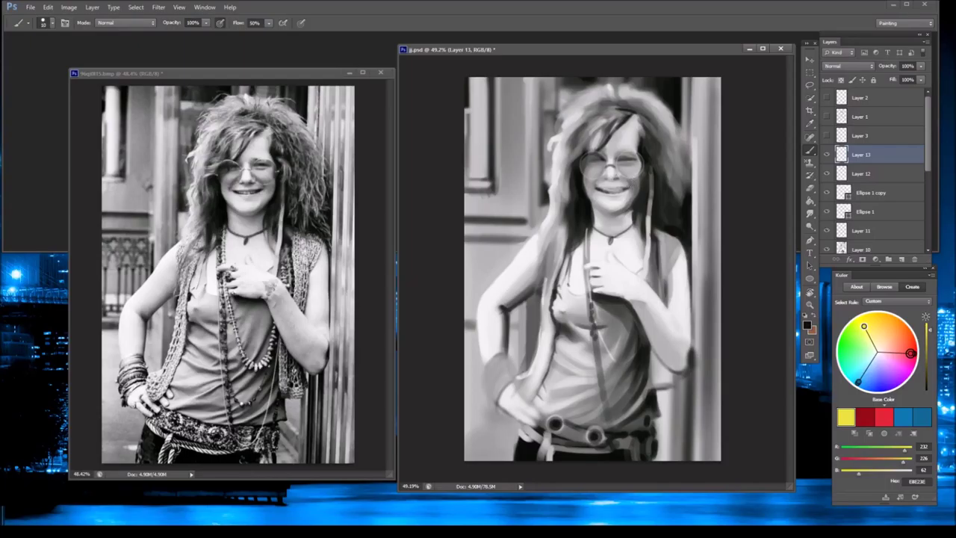
{"action": "left_click", "coordinate": [612, 203], "text": "alt"}
{"action": "left_click", "coordinate": [646, 188], "text": "alt"}
{"action": "left_click", "coordinate": [632, 195], "text": "alt"}
{"action": "left_click", "coordinate": [629, 197], "text": "alt"}
{"action": "left_click", "coordinate": [616, 202], "text": "alt"}
{"action": "left_click", "coordinate": [609, 197], "text": "alt"}
{"action": "left_click", "coordinate": [597, 200], "text": "alt"}
{"action": "left_click", "coordinate": [590, 180], "text": "alt"}
{"action": "left_click", "coordinate": [607, 200], "text": "alt"}
{"action": "mouse_move", "coordinate": [602, 198]}
{"action": "left_mouse_down"}
{"action": "mouse_move", "coordinate": [626, 197]}
{"action": "mouse_move", "coordinate": [611, 154]}
{"action": "left_mouse_up"}
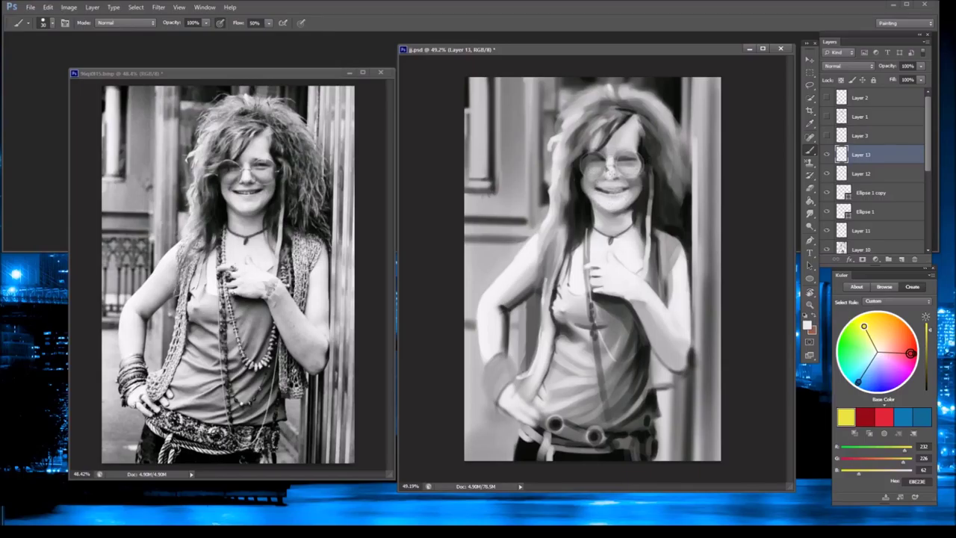
- Repaint the eyes and brows behind the glasses with sampled light and dark greys using a size 10 brush
{"action": "left_click_drag", "start_coordinate": [602, 169], "coordinate": [590, 169]}
{"action": "left_click", "coordinate": [646, 146], "text": "alt"}
{"action": "mouse_move", "coordinate": [587, 163]}
{"action": "left_mouse_down"}
{"action": "mouse_move", "coordinate": [638, 168]}
{"action": "mouse_move", "coordinate": [592, 164]}
{"action": "mouse_move", "coordinate": [632, 153]}
{"action": "left_mouse_up"}
{"action": "left_click", "coordinate": [628, 161], "text": "alt"}
{"action": "left_click", "coordinate": [627, 148], "text": "alt"}
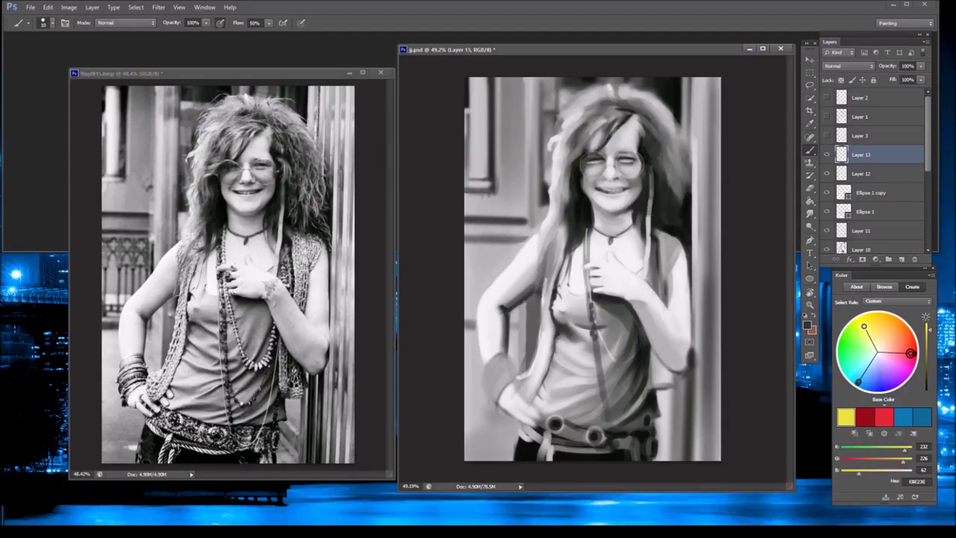
- Shape the nose bridge and nose with alternating sampled highlights and shadows using a size 10 brush
{"action": "left_click", "coordinate": [619, 161], "text": "alt"}
{"action": "left_click", "coordinate": [609, 156], "text": "alt"}
{"action": "left_click", "coordinate": [612, 158], "text": "alt"}
{"action": "left_click", "coordinate": [611, 158], "text": "alt"}
{"action": "left_click", "coordinate": [613, 161], "text": "alt"}
{"action": "left_click", "coordinate": [609, 174], "text": "alt"}
{"action": "left_click", "coordinate": [609, 174], "text": "alt"}
{"action": "left_click", "coordinate": [611, 165], "text": "alt"}
{"action": "left_click", "coordinate": [609, 179], "text": "alt"}
{"action": "left_click", "coordinate": [610, 179], "text": "alt"}
{"action": "left_click", "coordinate": [599, 191], "text": "alt"}
{"action": "left_click", "coordinate": [609, 179], "text": "alt"}
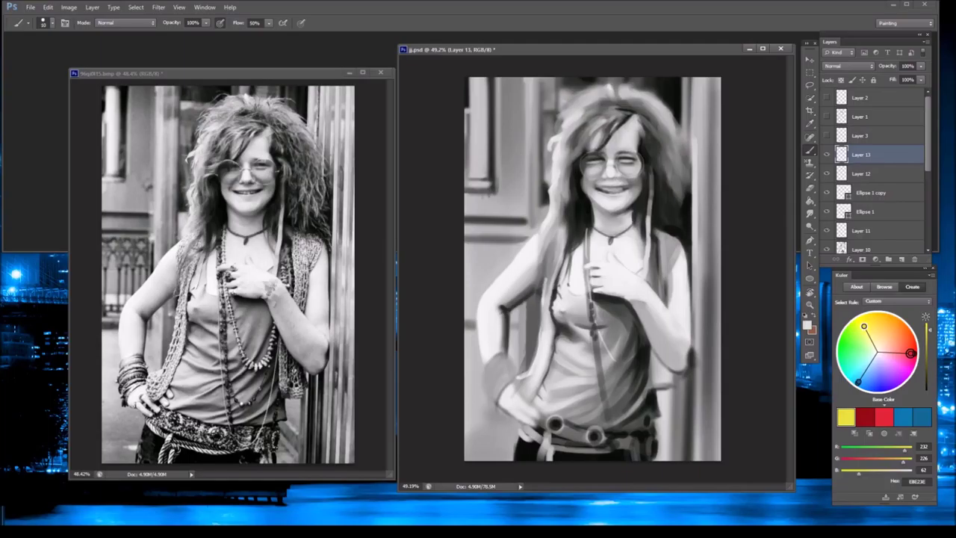
- Define the underside of the nose and the upper lip with tones repeatedly sampled from the face
{"action": "left_click", "coordinate": [609, 179], "text": "alt"}
{"action": "left_click", "coordinate": [609, 180], "text": "alt"}
{"action": "left_click", "coordinate": [609, 179], "text": "alt"}
{"action": "left_click", "coordinate": [609, 180], "text": "alt"}
{"action": "left_click", "coordinate": [609, 179], "text": "alt"}
{"action": "left_click", "coordinate": [609, 179], "text": "alt"}
{"action": "left_click", "coordinate": [609, 179], "text": "alt"}
{"action": "left_click", "coordinate": [609, 179], "text": "alt"}
- Darken the eye and brow under the hair fringe with sampled near-black strokes
{"action": "left_click", "coordinate": [598, 163], "text": "alt"}
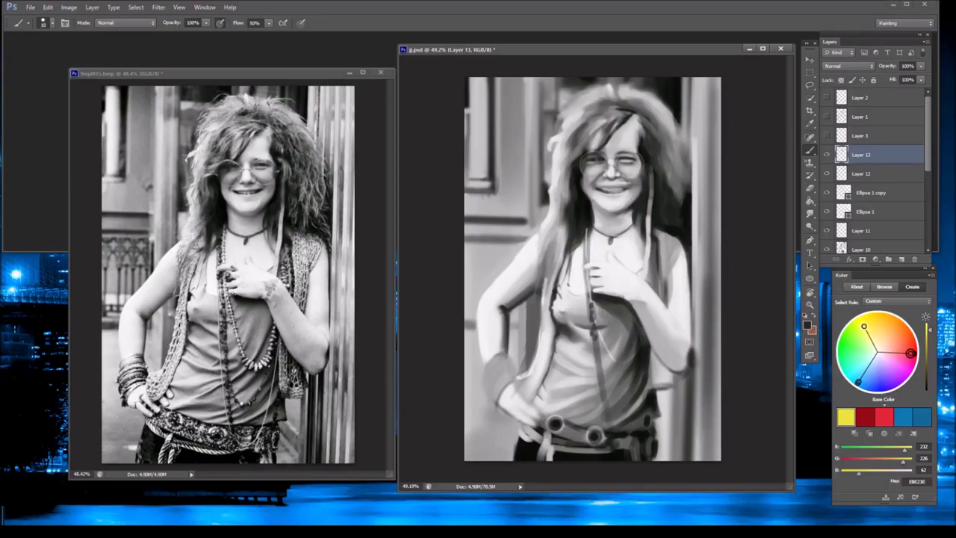
{"action": "left_click", "coordinate": [603, 153], "text": "alt"}
{"action": "left_click", "coordinate": [601, 154], "text": "alt"}
{"action": "left_click", "coordinate": [591, 150], "text": "alt"}
- Paint dark rings and finger shadows on the hand held against the chest
{"action": "mouse_move", "coordinate": [589, 278]}
{"action": "left_mouse_down"}
{"action": "mouse_move", "coordinate": [602, 277]}
{"action": "mouse_move", "coordinate": [597, 290]}
{"action": "left_mouse_up"}
{"action": "left_click", "coordinate": [604, 280], "text": "alt"}
{"action": "left_click", "coordinate": [593, 277], "text": "alt"}
{"action": "left_click", "coordinate": [595, 272], "text": "alt"}
{"action": "left_click_drag", "start_coordinate": [596, 270], "coordinate": [599, 262]}
{"action": "left_click", "coordinate": [595, 275], "text": "alt"}
{"action": "left_click", "coordinate": [597, 263], "text": "alt"}
{"action": "left_click", "coordinate": [599, 264], "text": "alt"}
{"action": "left_click", "coordinate": [598, 263], "text": "alt"}
- Touch up the jaw and neck area above the choker with sampled dark and light tones
{"action": "left_click", "coordinate": [648, 230], "text": "alt"}
{"action": "left_click_drag", "start_coordinate": [596, 207], "coordinate": [607, 218]}
{"action": "left_click", "coordinate": [602, 207], "text": "alt"}
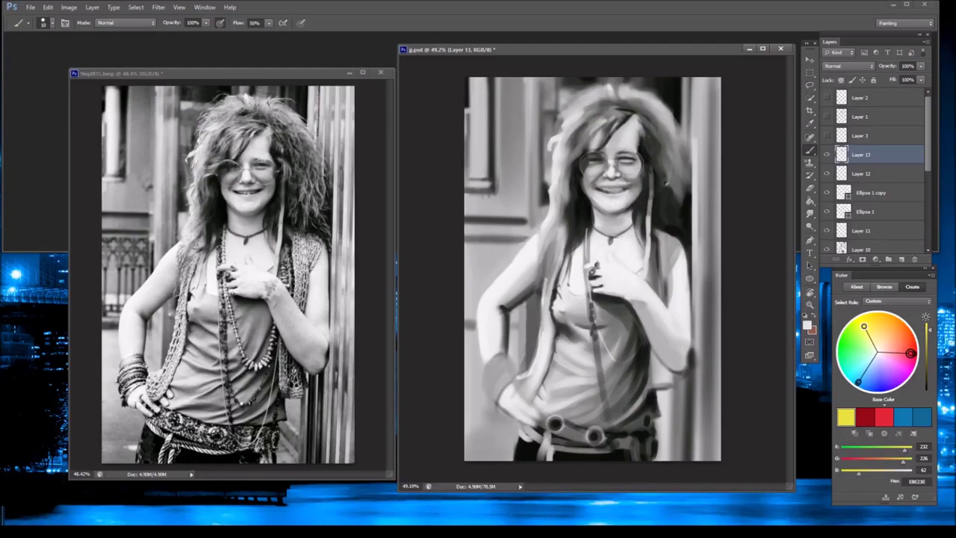
- Refine the cheeks and the area around the mouth with sampled light greys using a size 10 brush
{"action": "left_click", "coordinate": [627, 174], "text": "alt"}
{"action": "left_click", "coordinate": [613, 175], "text": "alt"}
{"action": "left_click", "coordinate": [611, 176], "text": "alt"}
{"action": "left_click", "coordinate": [610, 179], "text": "alt"}
{"action": "left_click", "coordinate": [623, 176], "text": "alt"}
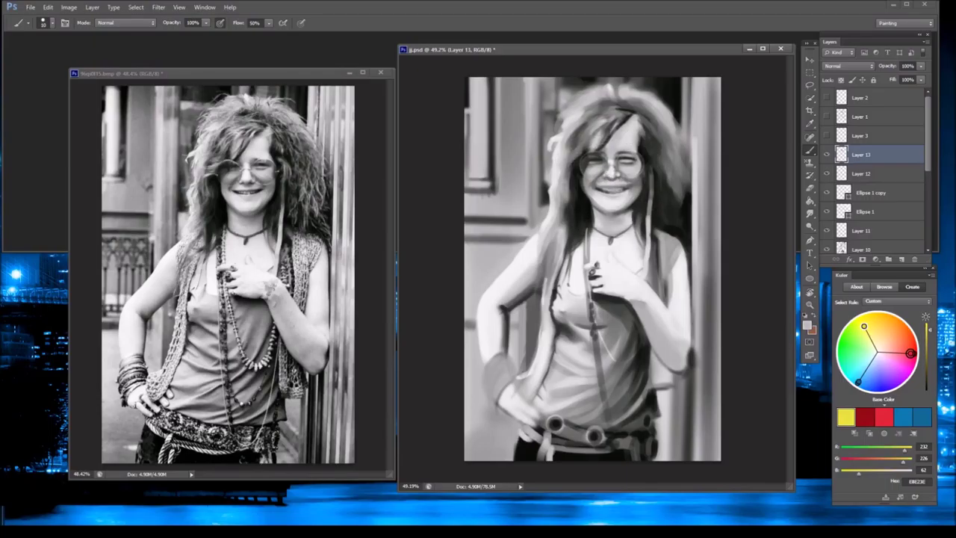
{"action": "left_click", "coordinate": [604, 182], "text": "alt"}
{"action": "left_click", "coordinate": [621, 184], "text": "alt"}
{"action": "left_click", "coordinate": [645, 187], "text": "alt"}
{"action": "left_click", "coordinate": [611, 176], "text": "alt"}
{"action": "left_click", "coordinate": [609, 179], "text": "alt"}
- Sharpen the eyes behind the lenses and darken the details of the lips and teeth
{"action": "left_click", "coordinate": [621, 175], "text": "alt"}
{"action": "left_click", "coordinate": [618, 177], "text": "alt"}
{"action": "left_click", "coordinate": [625, 160], "text": "alt"}
{"action": "left_click", "coordinate": [625, 158], "text": "alt"}
{"action": "left_click", "coordinate": [632, 161], "text": "alt"}
{"action": "left_click", "coordinate": [632, 162], "text": "alt"}
{"action": "left_click", "coordinate": [631, 162], "text": "alt"}
{"action": "left_click", "coordinate": [631, 162], "text": "alt"}
{"action": "left_click", "coordinate": [631, 162], "text": "alt"}
{"action": "left_click", "coordinate": [632, 156], "text": "alt"}
{"action": "left_click", "coordinate": [632, 156], "text": "alt"}
{"action": "left_click", "coordinate": [632, 156], "text": "alt"}
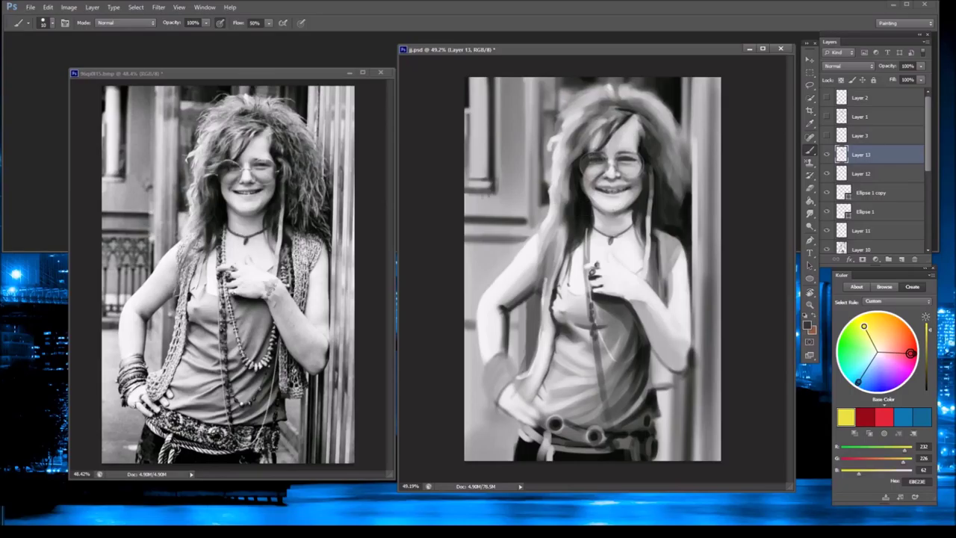
{"action": "left_click", "coordinate": [589, 195], "text": "alt"}
{"action": "left_click_drag", "start_coordinate": [614, 121], "coordinate": [623, 132]}
- Try to group the two lens circle layers and merge them
{"action": "left_click", "coordinate": [872, 193]}
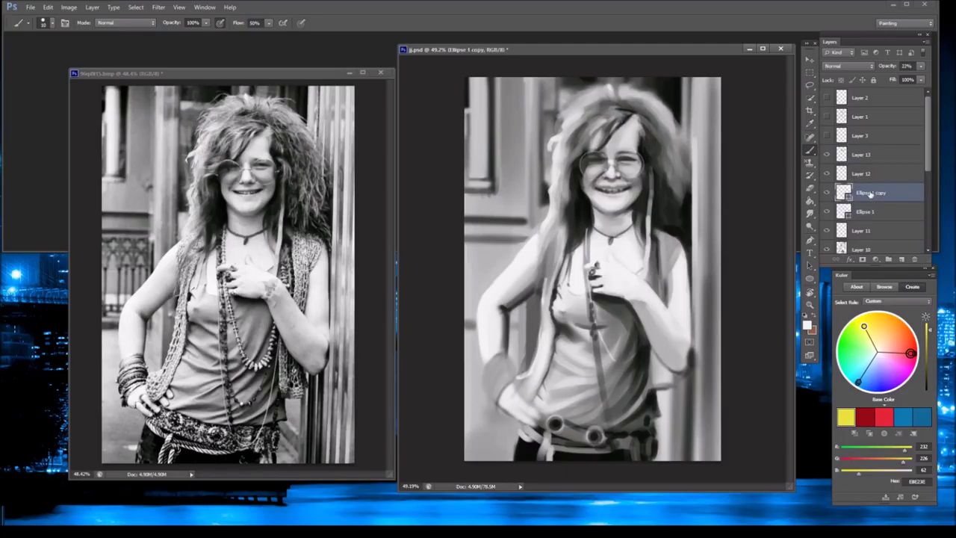
{"action": "right_click", "coordinate": [870, 193]}
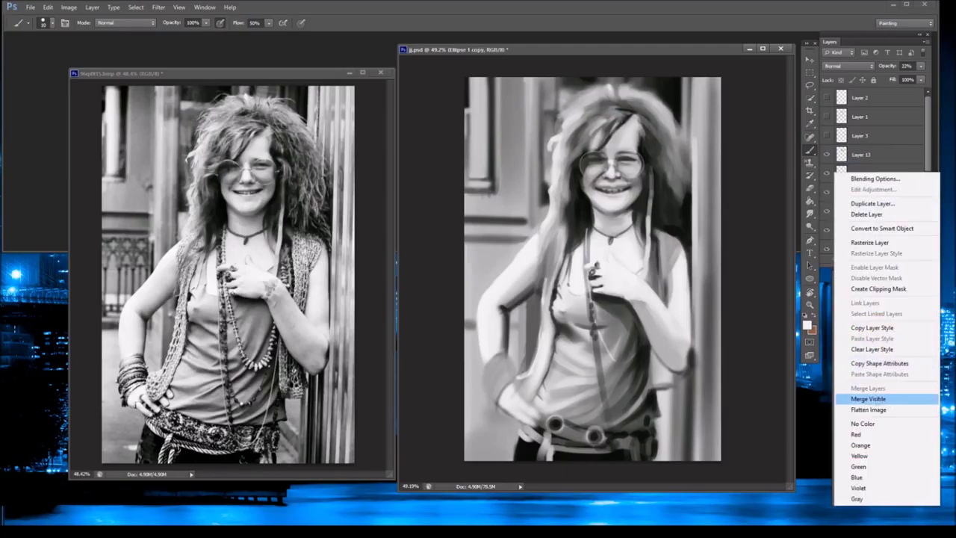
{"action": "key", "text": "Escape"}
{"action": "left_click", "coordinate": [901, 259]}
{"action": "left_click", "coordinate": [888, 259]}
{"action": "left_click_drag", "start_coordinate": [866, 209], "coordinate": [866, 190]}
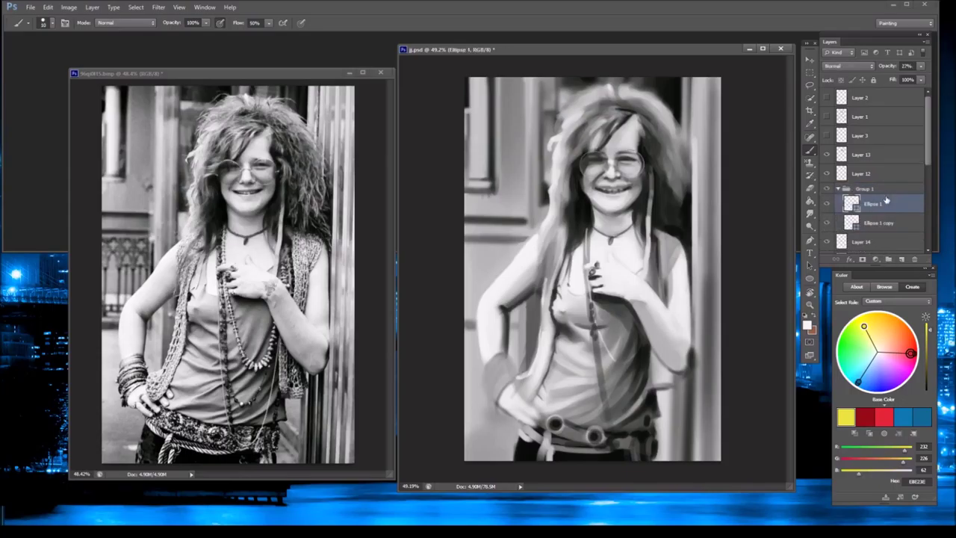
{"action": "right_click", "coordinate": [866, 240]}
{"action": "left_click", "coordinate": [866, 400]}
{"action": "key", "text": "ctrl+z"}
{"action": "right_click", "coordinate": [892, 207]}
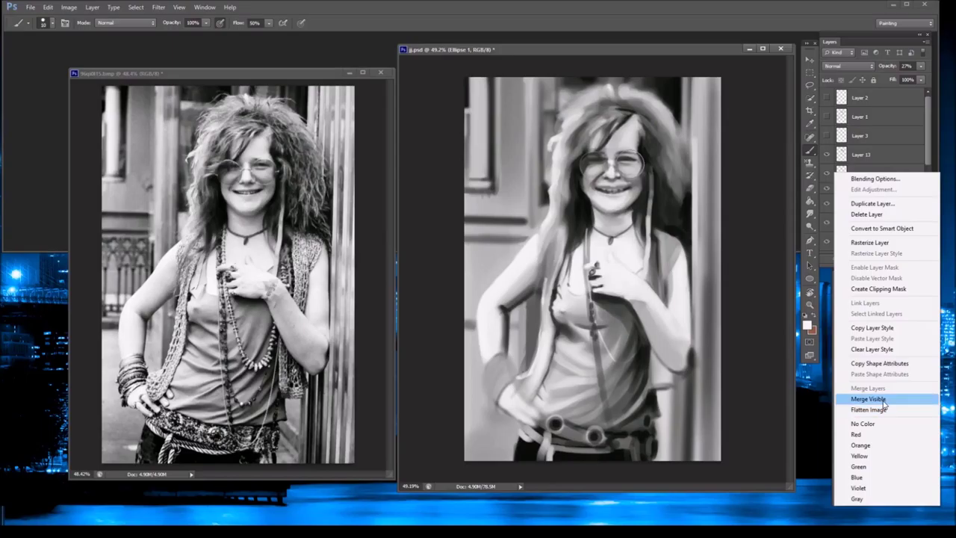
{"action": "key", "text": "Escape"}
- Remove the group around the lens circles while keeping both circle layers
{"action": "left_click", "coordinate": [864, 190]}
{"action": "right_click", "coordinate": [864, 190]}
{"action": "left_click", "coordinate": [864, 216]}
{"action": "left_click", "coordinate": [552, 104]}
{"action": "right_click", "coordinate": [878, 196]}
{"action": "key", "text": "Escape"}
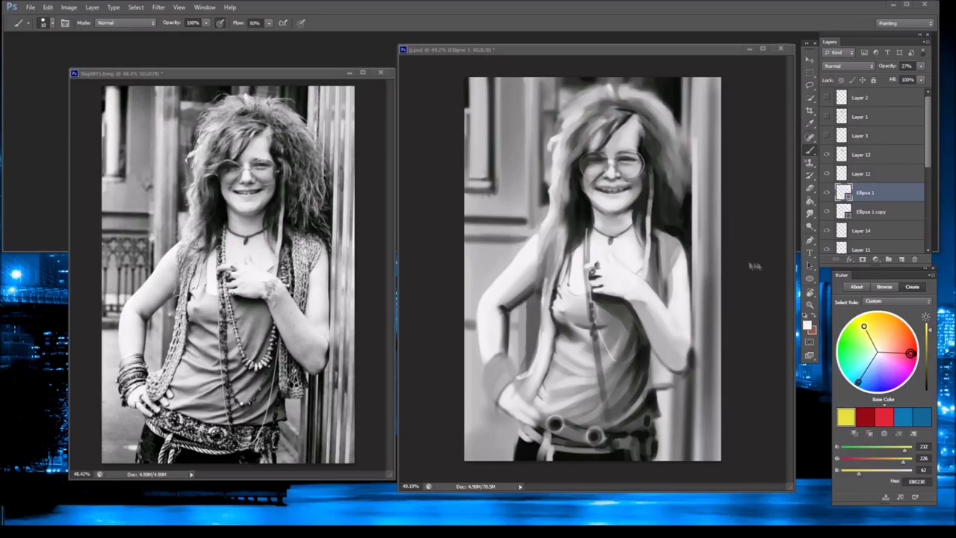
- Flip the painting and the reference photo horizontally and return to the painting
{"action": "left_click", "coordinate": [618, 286]}
{"action": "left_click", "coordinate": [489, 115]}
{"action": "key", "text": "F5"}
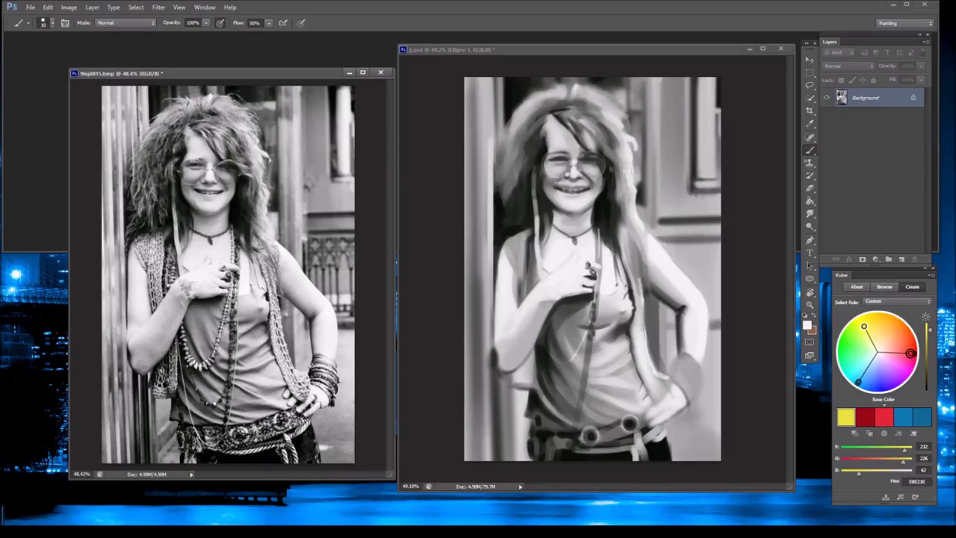
{"action": "left_click", "coordinate": [753, 192]}
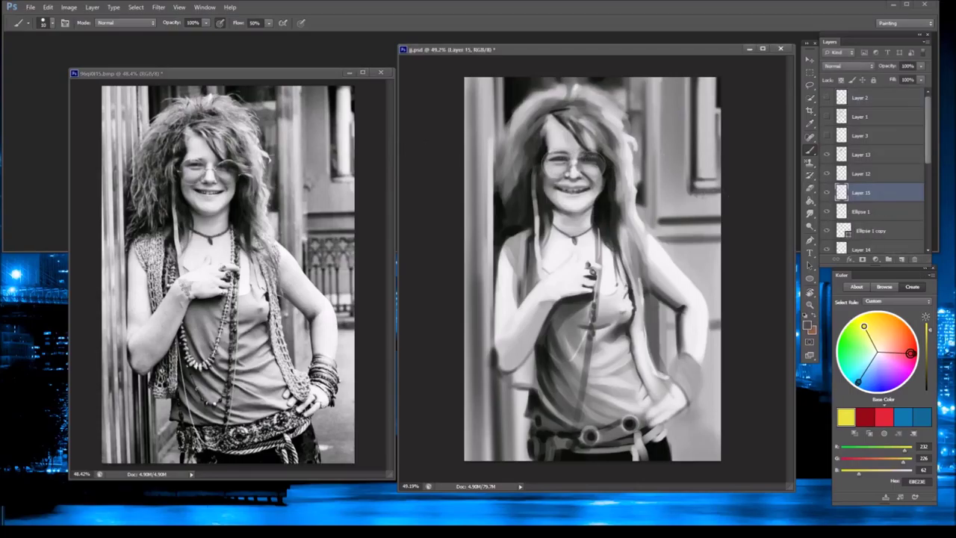
- Add new layers and soften the shading on both arms with sampled greys using a size 90 brush
{"action": "key", "text": "ctrl+shift+alt+n"}
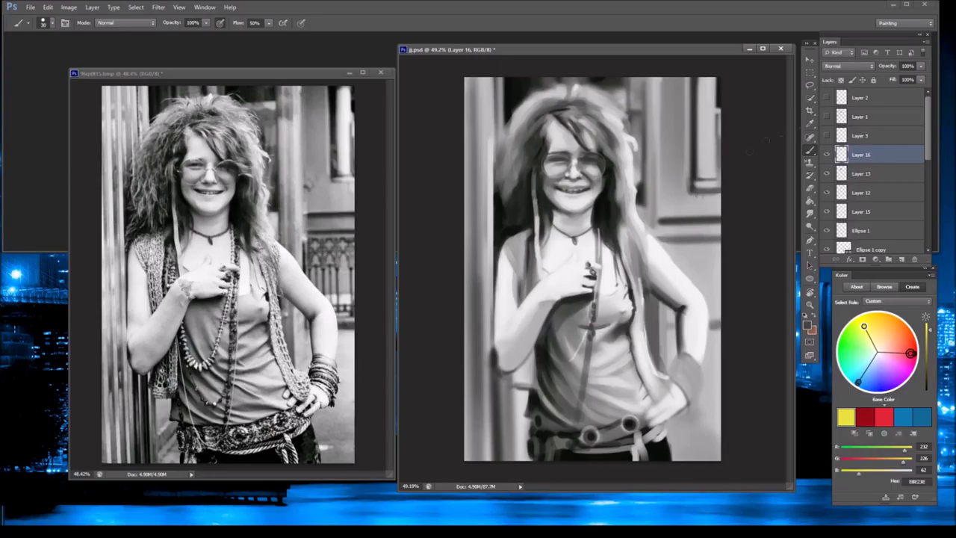
{"action": "left_click", "coordinate": [921, 66]}
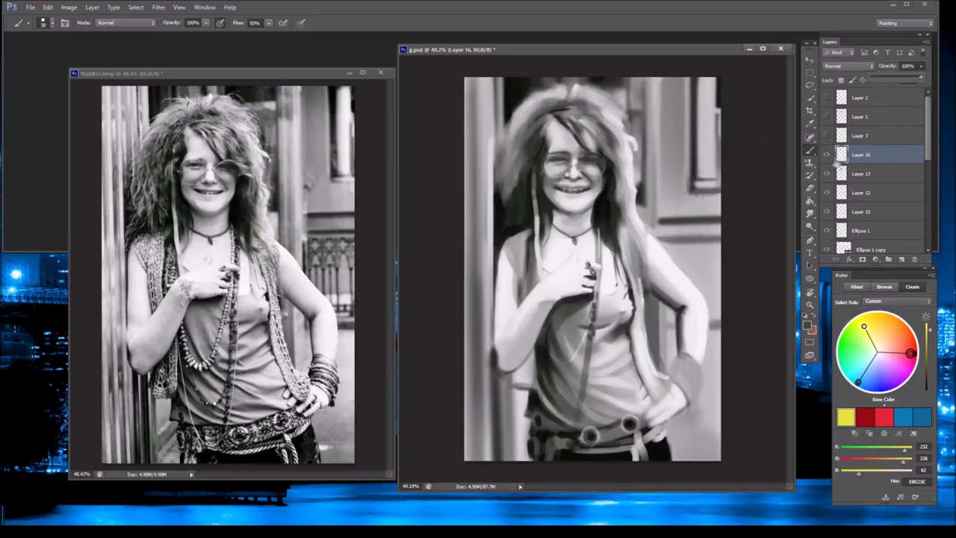
{"action": "key", "text": "ctrl+shift+alt+n"}
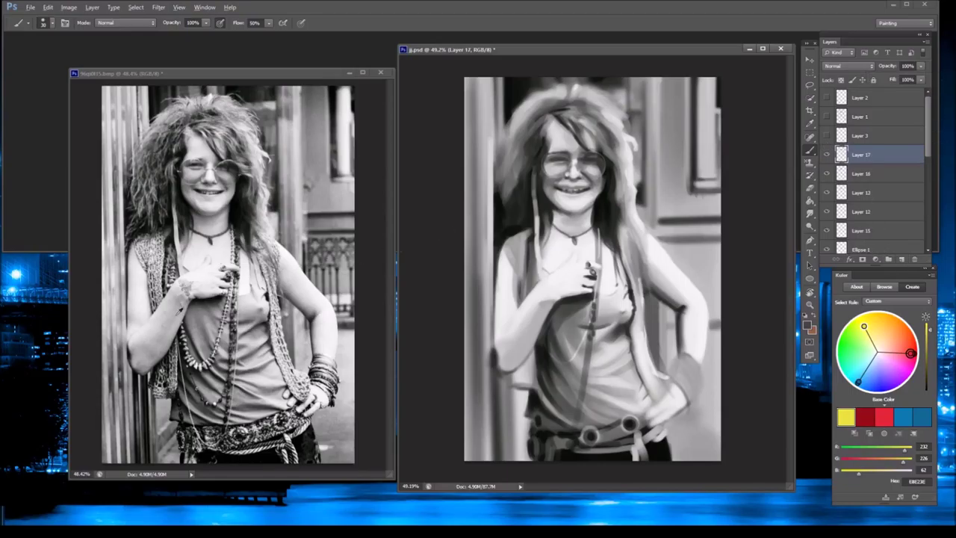
{"action": "left_click_drag", "start_coordinate": [564, 314], "coordinate": [545, 290]}
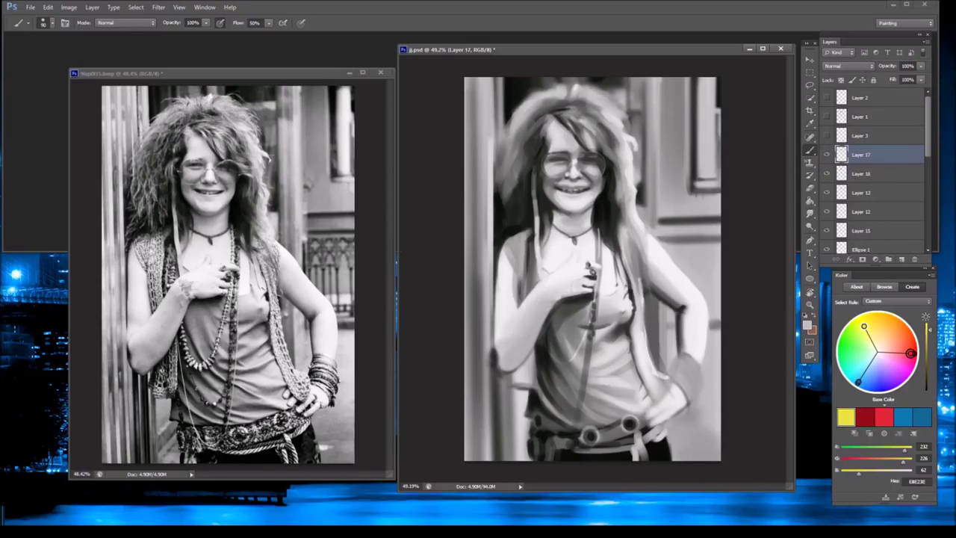
{"action": "mouse_move", "coordinate": [653, 282]}
{"action": "left_mouse_down"}
{"action": "mouse_move", "coordinate": [687, 312]}
{"action": "mouse_move", "coordinate": [695, 332]}
{"action": "mouse_move", "coordinate": [682, 354]}
{"action": "left_mouse_up"}
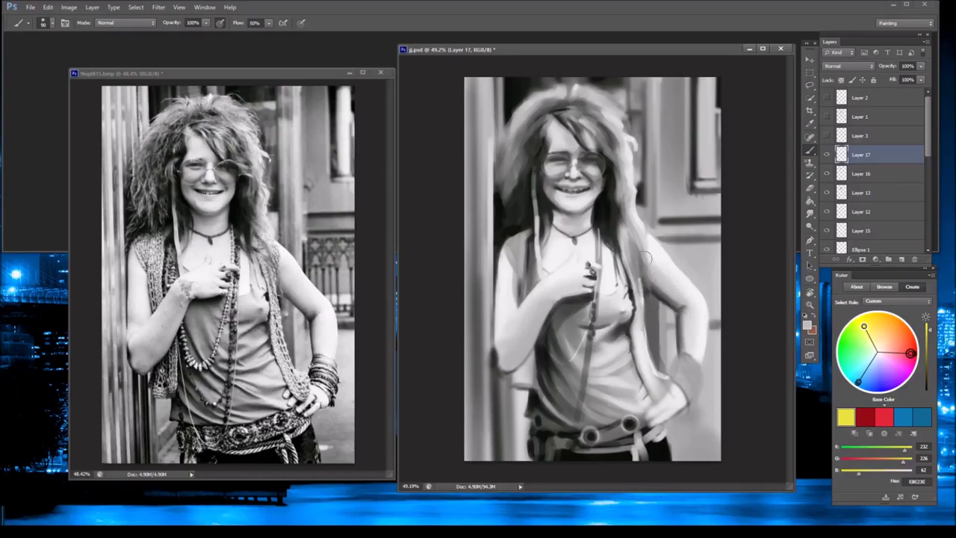
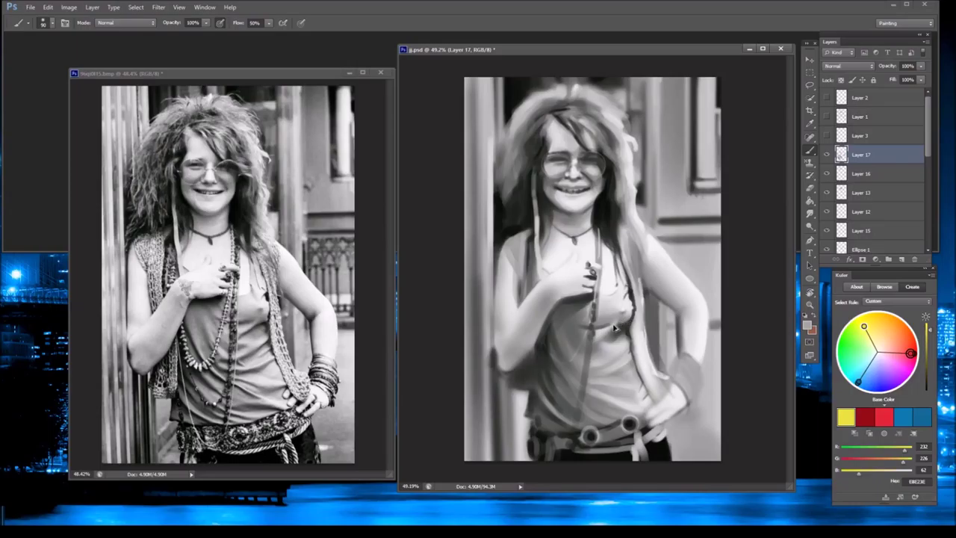
- Erase stray shading around the torso with a size 175 eraser and soften the hair with a size 90 brush
{"action": "key", "text": "e"}
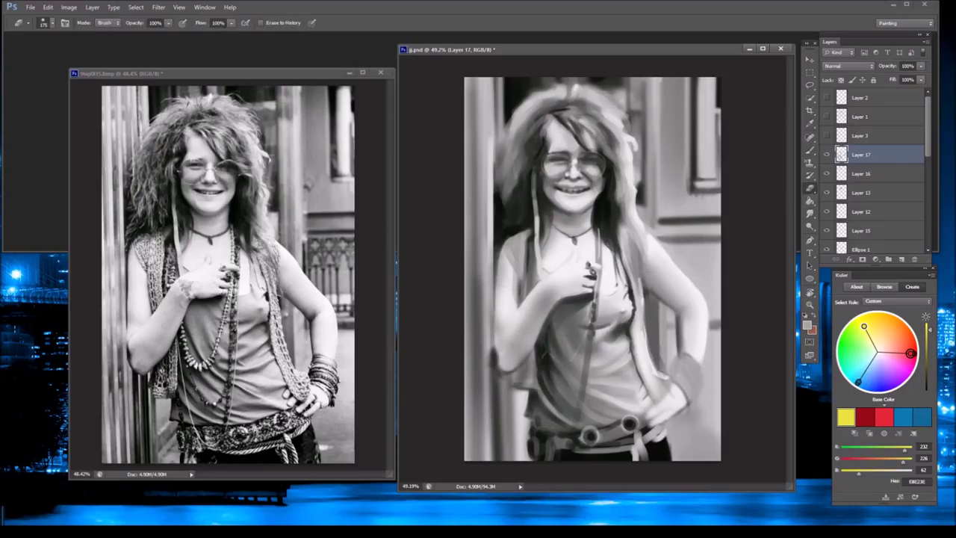
{"action": "left_click", "coordinate": [810, 149]}
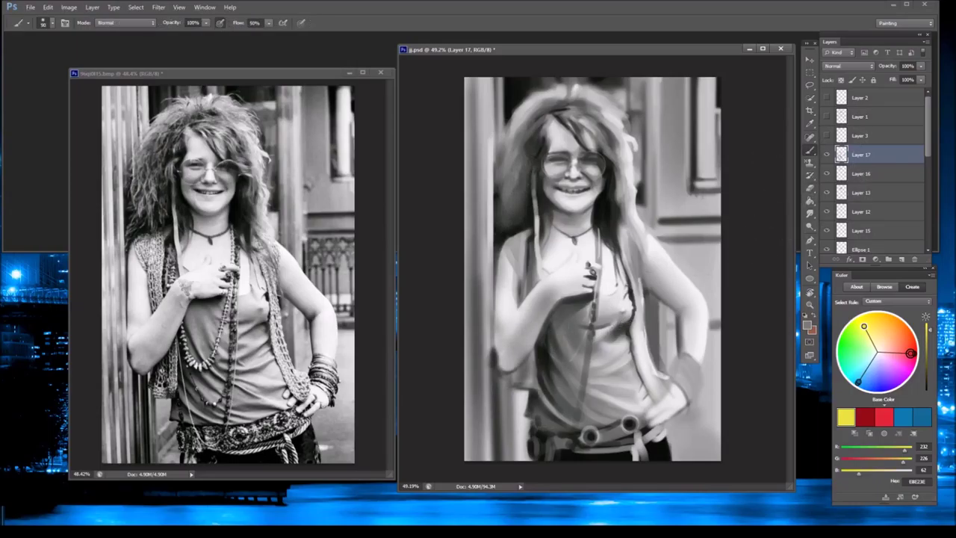
{"action": "left_click_drag", "start_coordinate": [597, 108], "coordinate": [613, 142]}
{"action": "left_click", "coordinate": [616, 208], "text": "alt"}
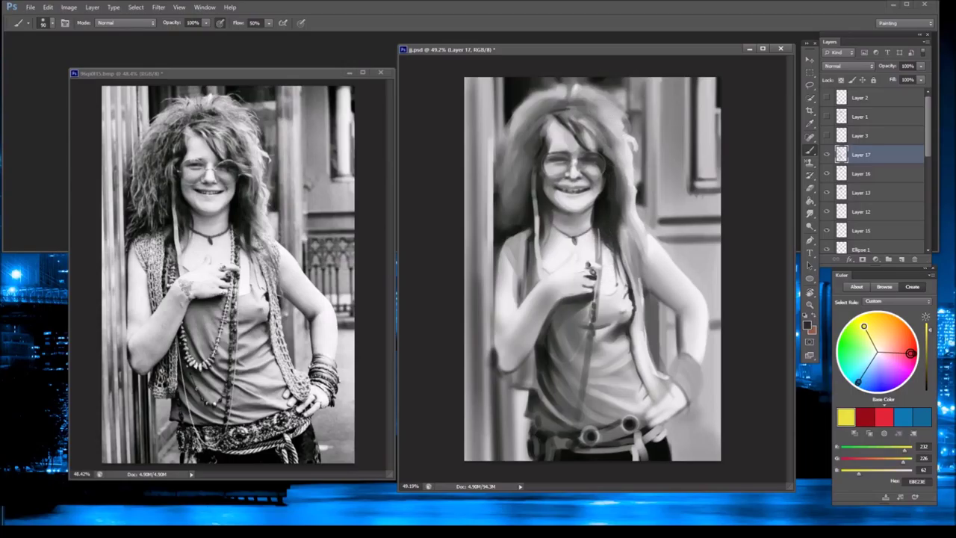
{"action": "mouse_move", "coordinate": [536, 224]}
{"action": "left_mouse_down"}
{"action": "mouse_move", "coordinate": [515, 247]}
{"action": "mouse_move", "coordinate": [527, 211]}
{"action": "left_mouse_up"}
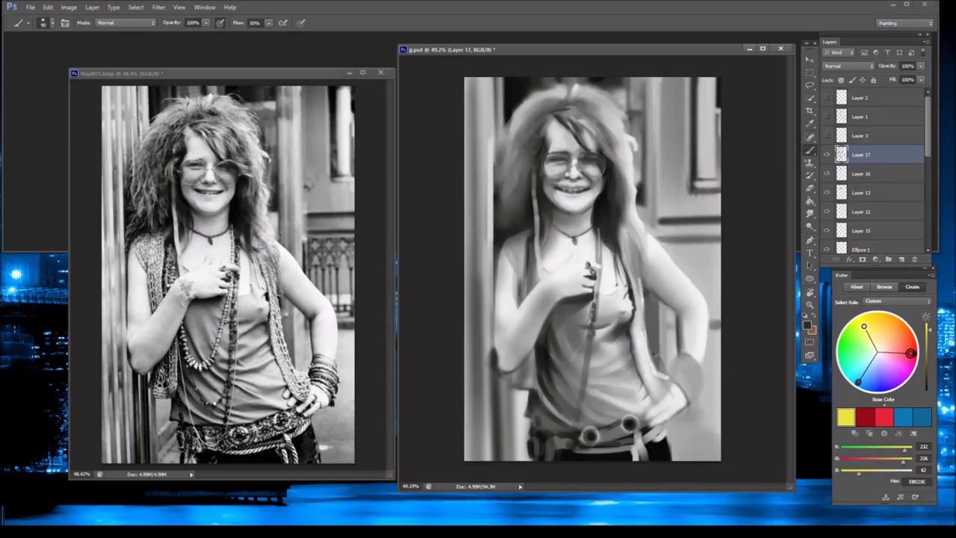
- Blend the shadows on the shirt below the raised hand with sampled greys using a size 90 brush
{"action": "left_click", "coordinate": [615, 306], "text": "alt"}
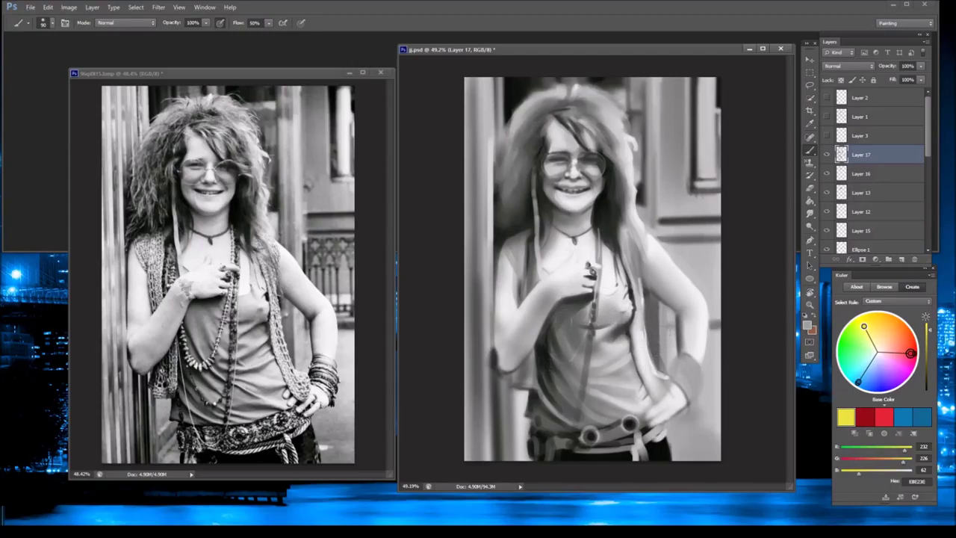
{"action": "left_click", "coordinate": [561, 307], "text": "alt"}
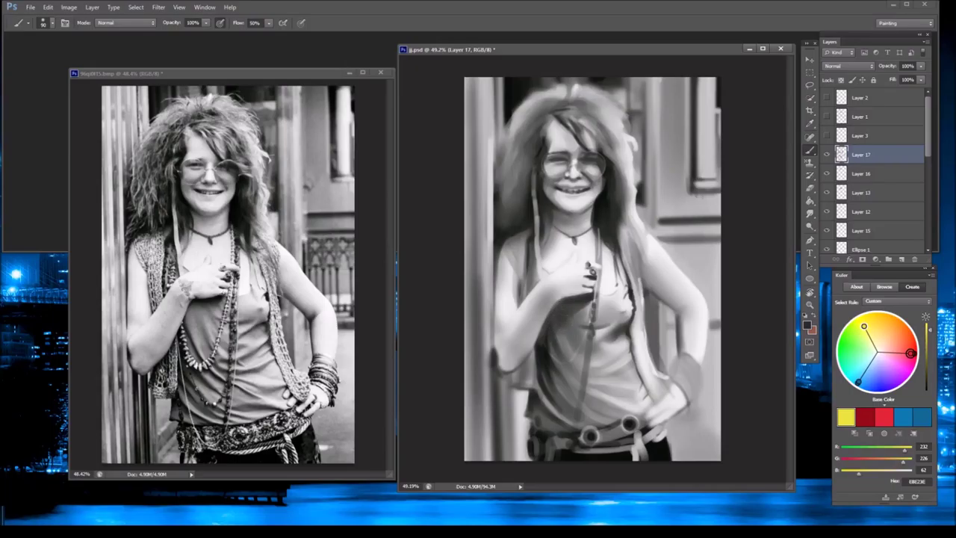
{"action": "left_click", "coordinate": [581, 328], "text": "alt"}
{"action": "mouse_move", "coordinate": [575, 336]}
{"action": "left_mouse_down"}
{"action": "mouse_move", "coordinate": [562, 318]}
{"action": "mouse_move", "coordinate": [571, 310]}
{"action": "left_mouse_up"}
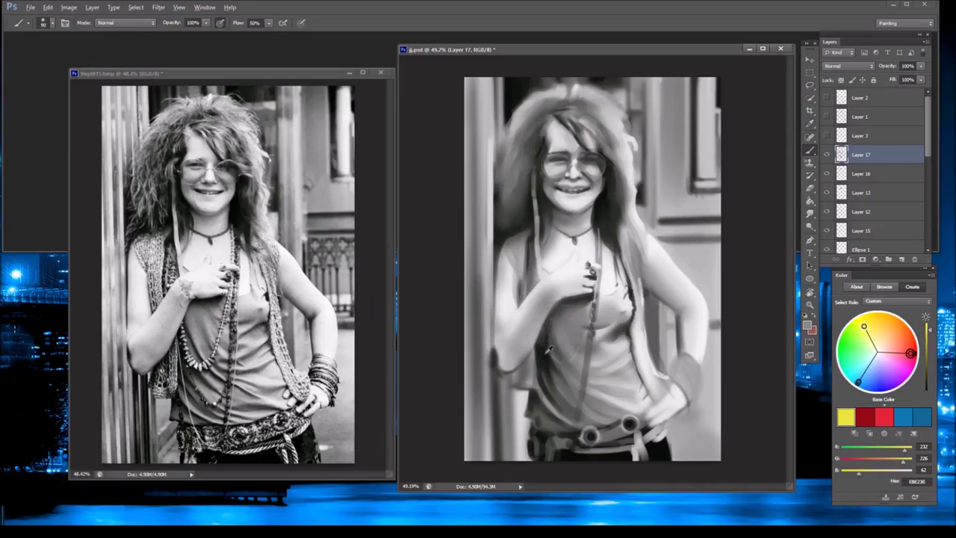
- Blend the shading around the raised hand and upper chest with sampled greys using a size 20 brush
{"action": "left_click", "coordinate": [573, 273], "text": "alt"}
{"action": "left_click_drag", "start_coordinate": [569, 293], "coordinate": [589, 292]}
{"action": "left_click", "coordinate": [545, 275], "text": "alt"}
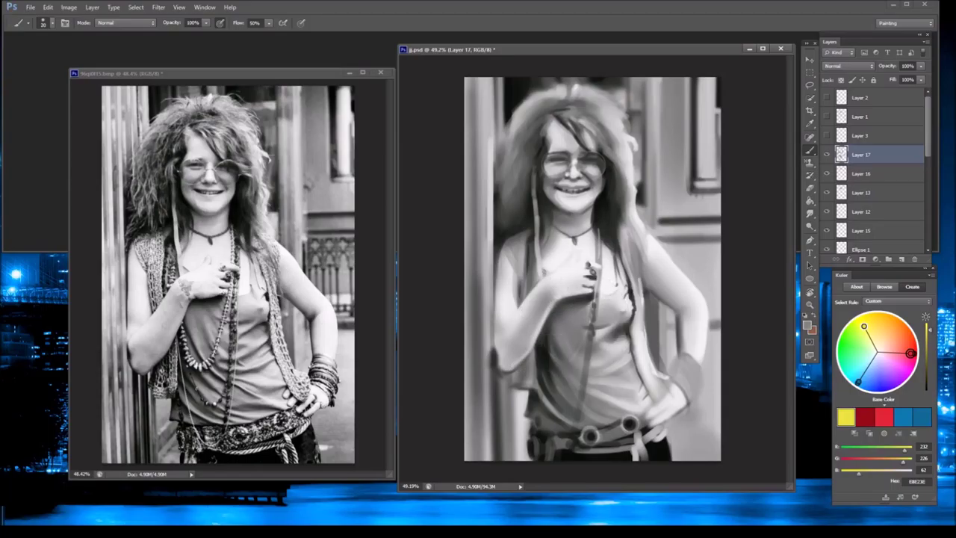
{"action": "left_click", "coordinate": [553, 278], "text": "alt"}
{"action": "left_click", "coordinate": [568, 244], "text": "alt"}
{"action": "left_click", "coordinate": [555, 237], "text": "alt"}
{"action": "left_click", "coordinate": [576, 242], "text": "alt"}
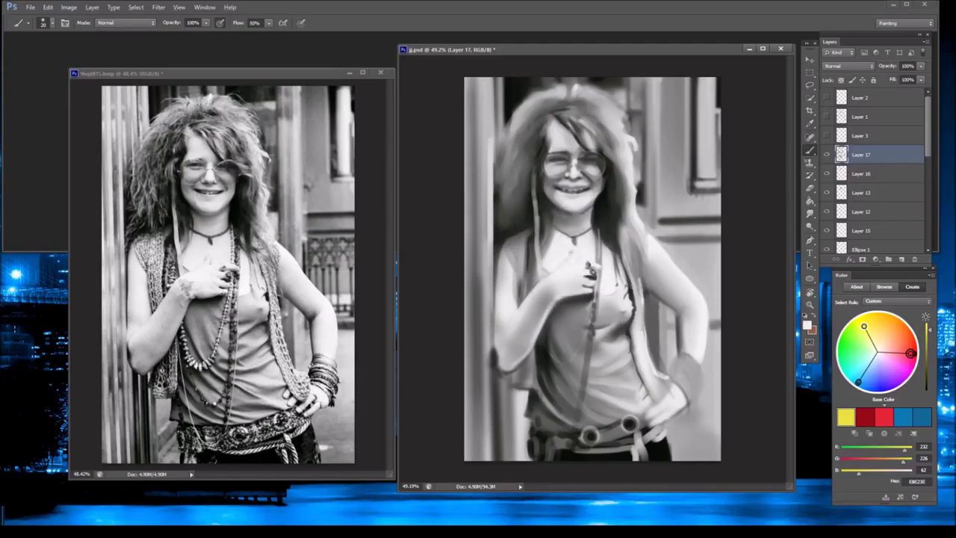
- Darken the shadow beneath the raised hand and forearm with a sampled dark tone using a size 20 brush
{"action": "left_click", "coordinate": [590, 274], "text": "alt"}
{"action": "mouse_move", "coordinate": [590, 290]}
{"action": "left_mouse_down"}
{"action": "mouse_move", "coordinate": [568, 297]}
{"action": "mouse_move", "coordinate": [543, 329]}
{"action": "left_mouse_up"}
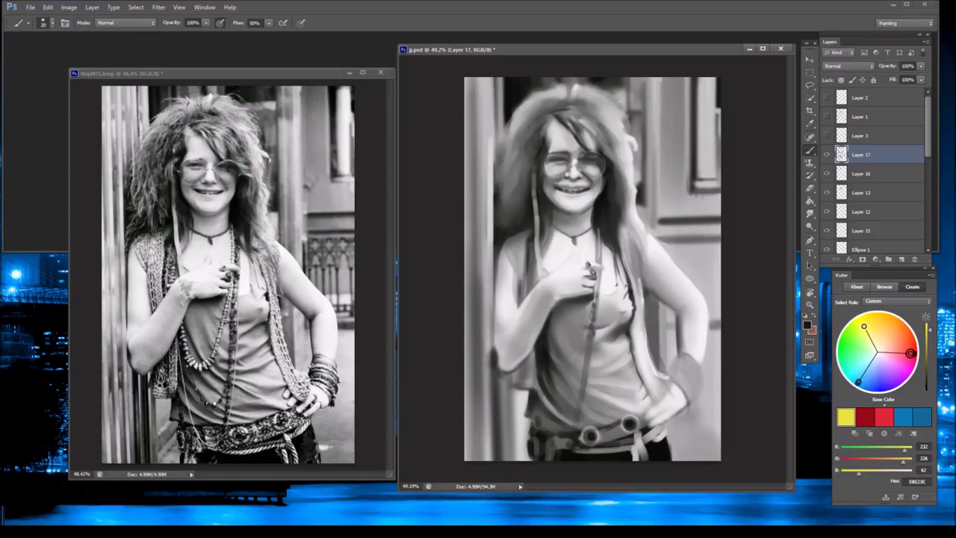
{"action": "left_click_drag", "start_coordinate": [558, 301], "coordinate": [588, 300]}
{"action": "key", "text": "x"}
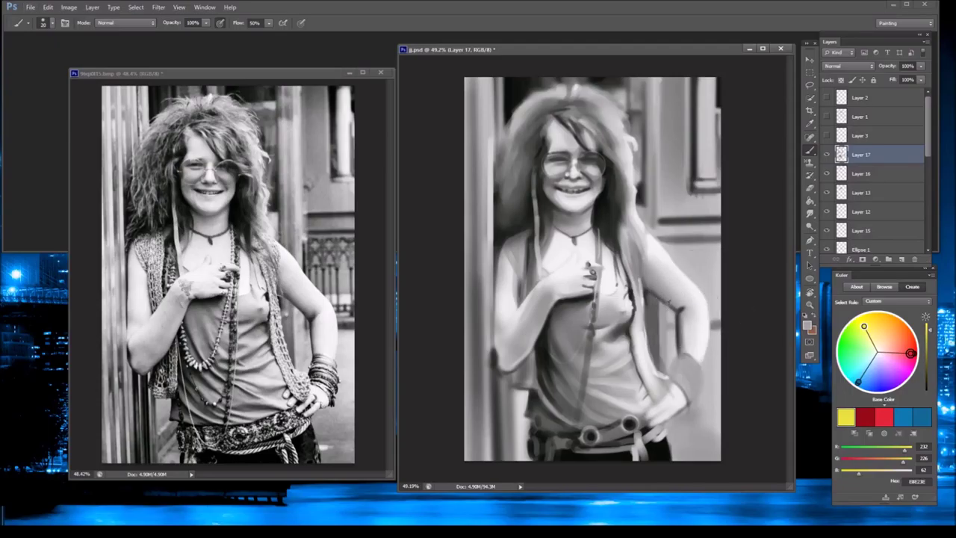
- Smooth the light skin tones on the shoulder and both upper arms with a sampled light grey using a size 70 brush
{"action": "left_click", "coordinate": [651, 241], "text": "alt"}
{"action": "mouse_move", "coordinate": [650, 252]}
{"action": "left_mouse_down"}
{"action": "mouse_move", "coordinate": [670, 297]}
{"action": "mouse_move", "coordinate": [662, 263]}
{"action": "left_mouse_up"}
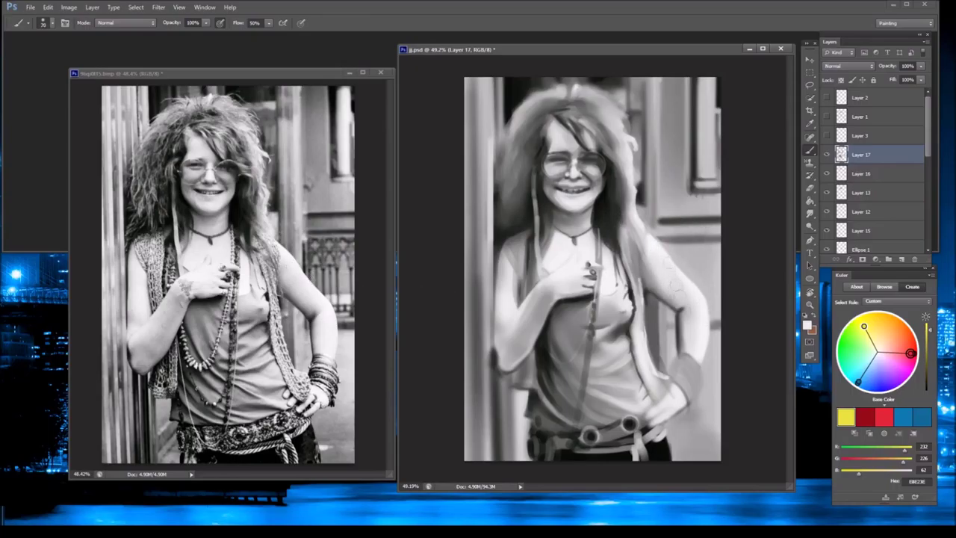
{"action": "left_click_drag", "start_coordinate": [628, 306], "coordinate": [617, 246]}
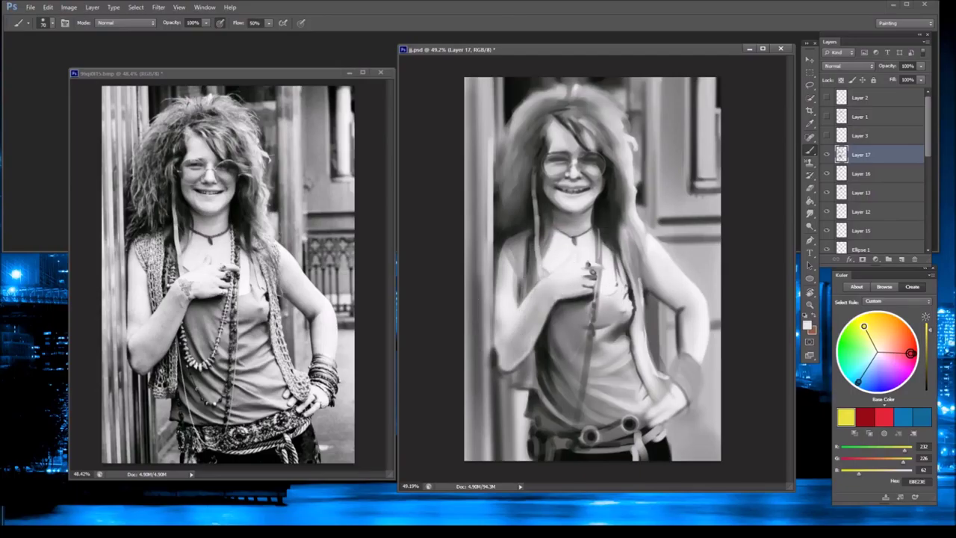
{"action": "left_click_drag", "start_coordinate": [516, 273], "coordinate": [515, 304]}
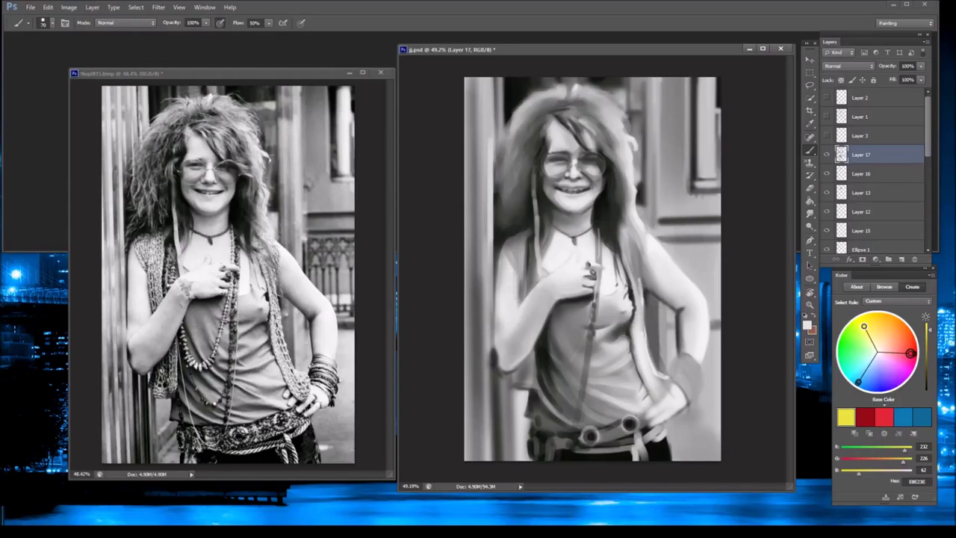
- Add a new layer and set the foreground colour to white (ffffff)
{"action": "left_click", "coordinate": [900, 259]}
{"action": "left_click", "coordinate": [806, 323]}
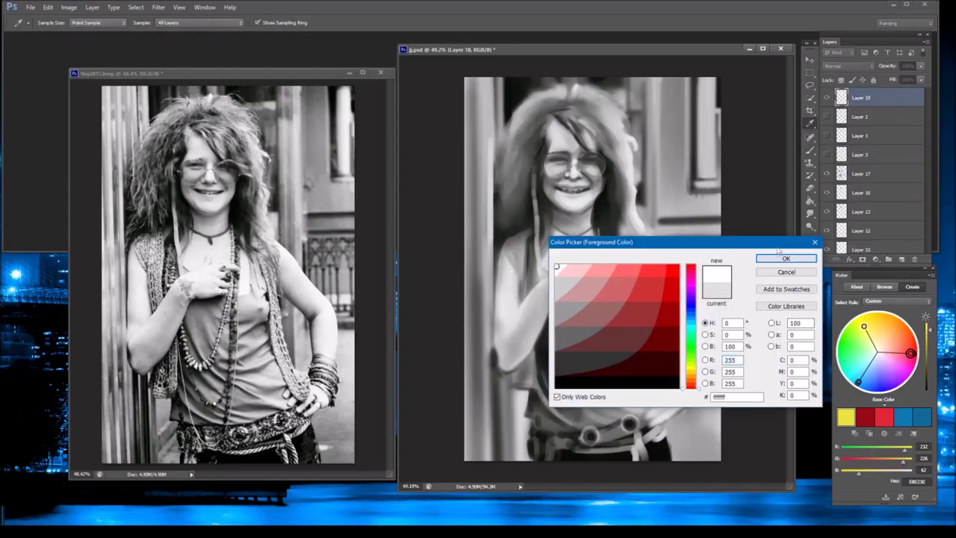
{"action": "left_click", "coordinate": [785, 258]}
- Flip the painting and the reference photo horizontally and return to the painting
{"action": "key", "text": "ctrl+shift+v"}
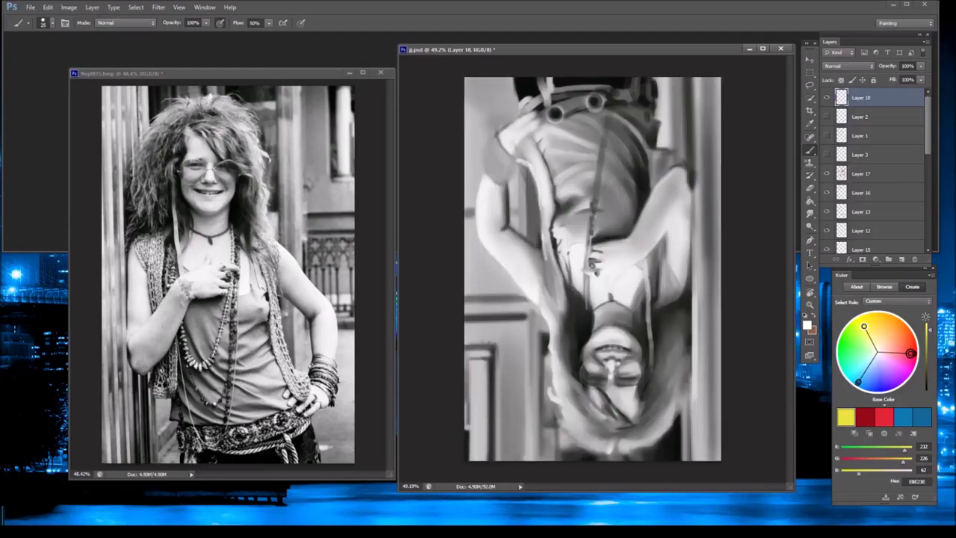
{"action": "key", "text": "ctrl+shift+v"}
{"action": "key", "text": "ctrl+Tab"}
{"action": "key", "text": "ctrl+shift+h"}
{"action": "key", "text": "ctrl+Tab"}
- Brighten the bent arm around the elbow using size 25 and 60 brushes, and erase the excess paint
{"action": "mouse_move", "coordinate": [498, 277]}
{"action": "left_mouse_down"}
{"action": "mouse_move", "coordinate": [483, 332]}
{"action": "mouse_move", "coordinate": [480, 313]}
{"action": "left_mouse_up"}
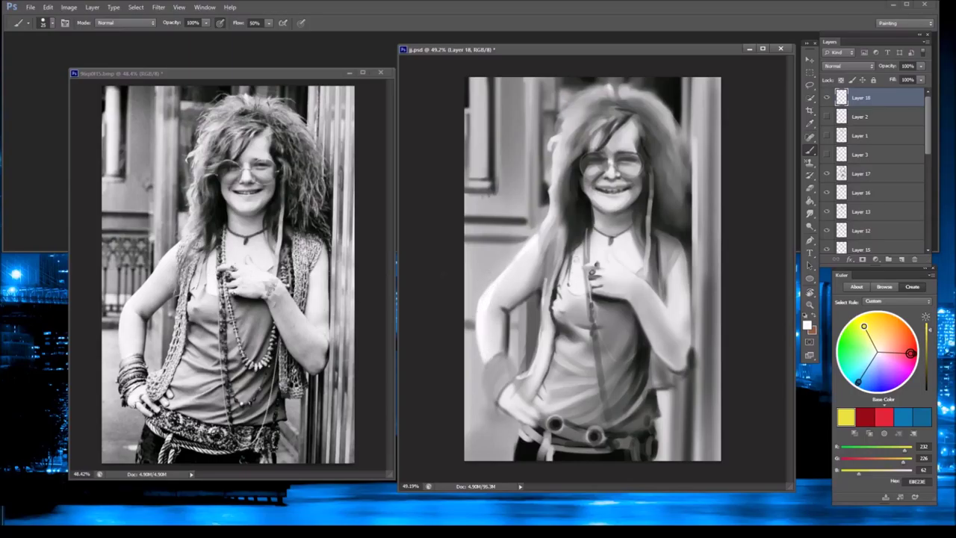
{"action": "left_click_drag", "start_coordinate": [491, 319], "coordinate": [509, 301]}
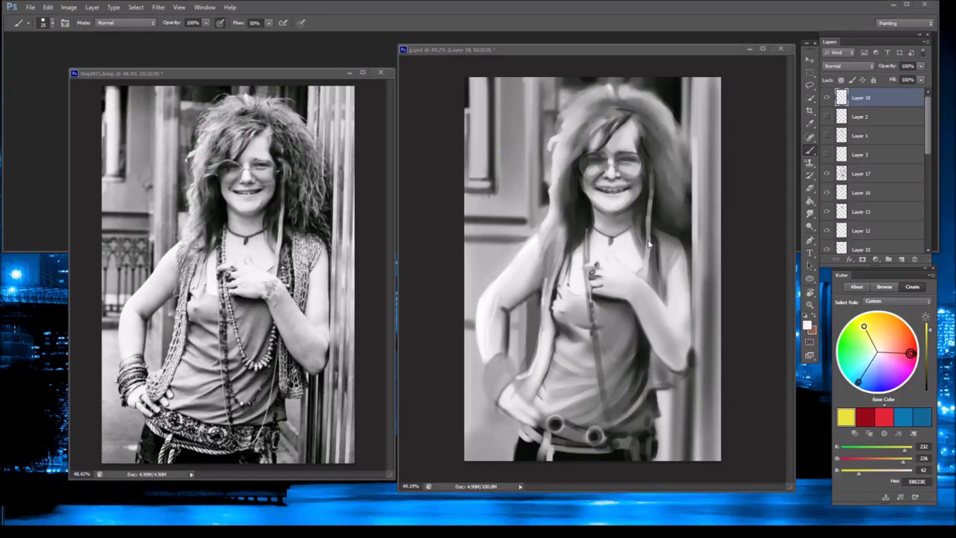
{"action": "mouse_move", "coordinate": [485, 307]}
{"action": "left_mouse_down"}
{"action": "mouse_move", "coordinate": [488, 345]}
{"action": "mouse_move", "coordinate": [504, 309]}
{"action": "mouse_move", "coordinate": [487, 330]}
{"action": "mouse_move", "coordinate": [500, 305]}
{"action": "left_mouse_up"}
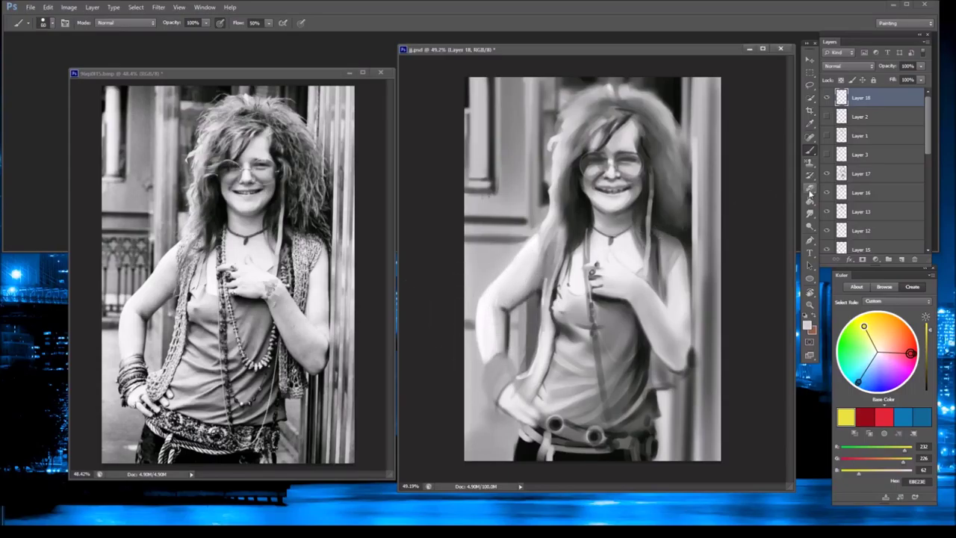
{"action": "key", "text": "e"}
{"action": "mouse_move", "coordinate": [494, 323]}
{"action": "left_mouse_down"}
{"action": "mouse_move", "coordinate": [491, 299]}
{"action": "mouse_move", "coordinate": [502, 297]}
{"action": "left_mouse_up"}
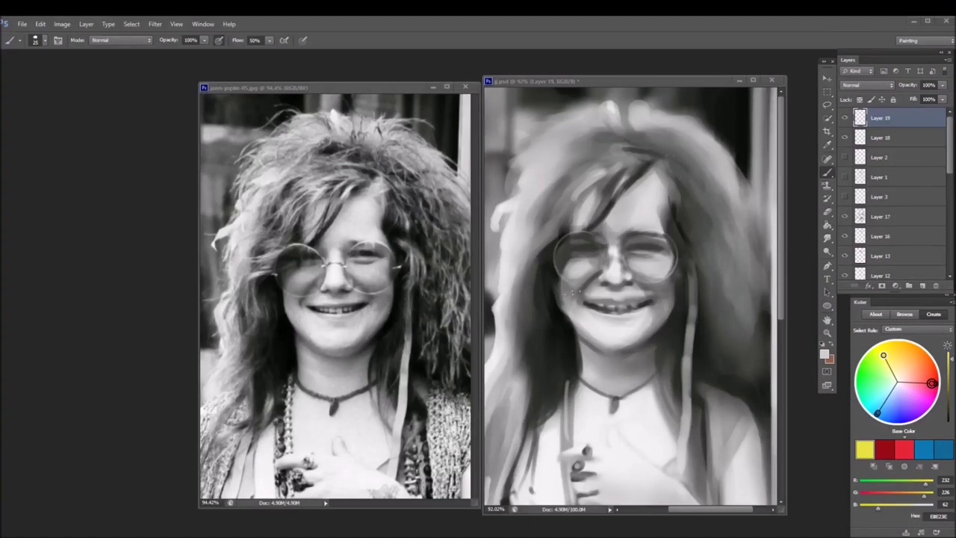
- Refine the shadowed cheek edge and adjoining hair below the dark lens with sampled greys using a size 25 brush
{"action": "left_click", "coordinate": [568, 299], "text": "alt"}
{"action": "mouse_move", "coordinate": [567, 299]}
{"action": "left_mouse_down"}
{"action": "mouse_move", "coordinate": [559, 313]}
{"action": "mouse_move", "coordinate": [573, 328]}
{"action": "mouse_move", "coordinate": [560, 295]}
{"action": "left_mouse_up"}
{"action": "left_click", "coordinate": [575, 302], "text": "alt"}
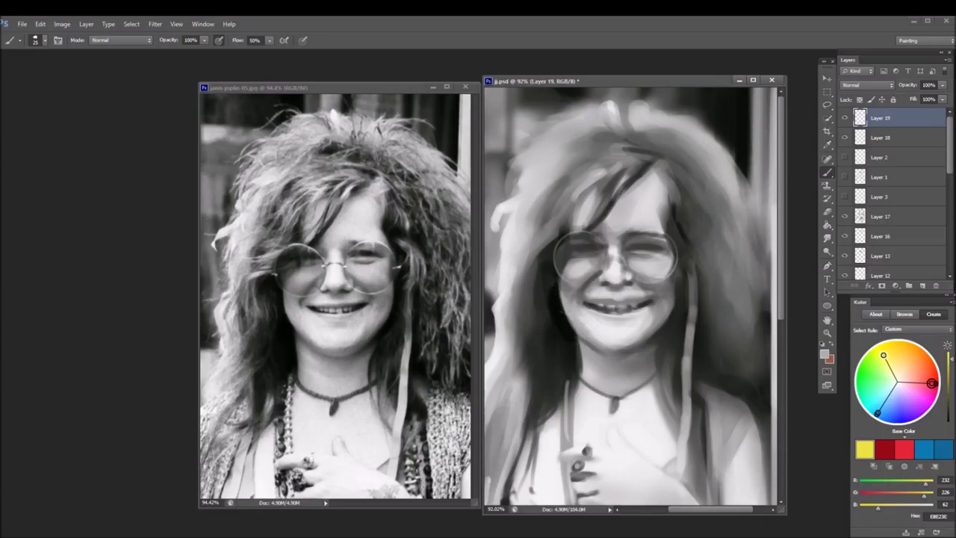
{"action": "left_click", "coordinate": [596, 321], "text": "alt"}
{"action": "left_click", "coordinate": [556, 308], "text": "alt"}
{"action": "left_click", "coordinate": [559, 266], "text": "alt"}
{"action": "left_click_drag", "start_coordinate": [555, 259], "coordinate": [564, 260]}
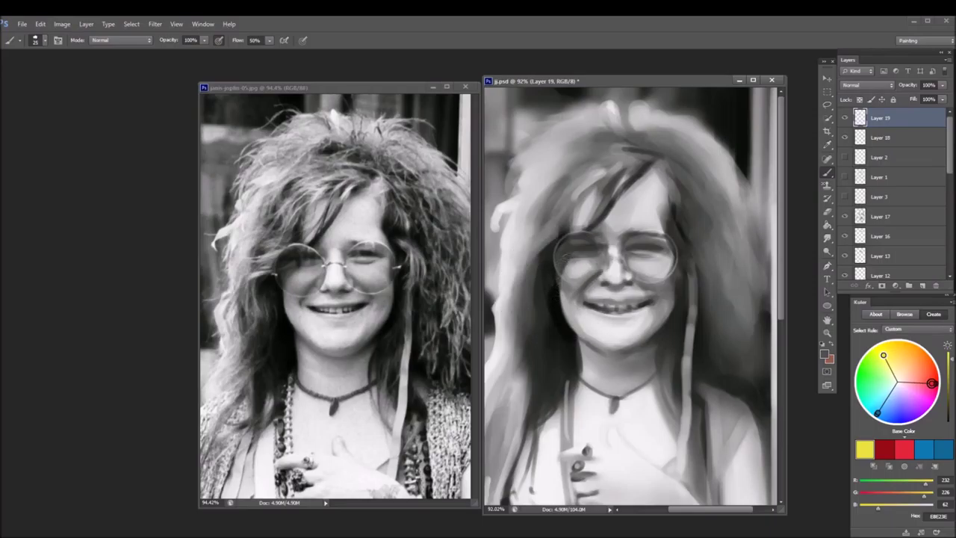
- Shade the dark lens and its outer edge with greys sampled from the painting and the photo
{"action": "left_click", "coordinate": [581, 266], "text": "alt"}
{"action": "left_click", "coordinate": [302, 280], "text": "alt"}
{"action": "left_click_drag", "start_coordinate": [571, 268], "coordinate": [581, 269]}
{"action": "left_click", "coordinate": [574, 251], "text": "alt"}
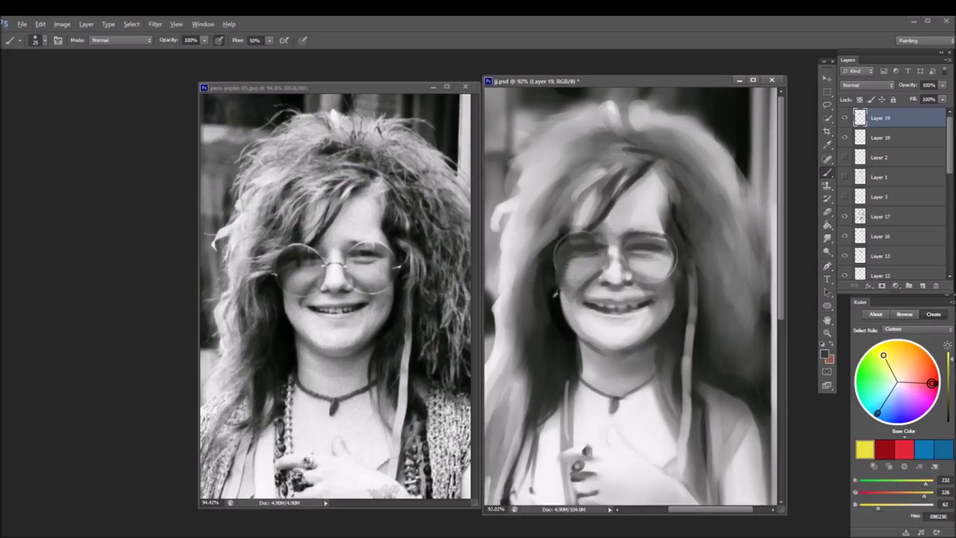
{"action": "left_click", "coordinate": [557, 294], "text": "alt"}
{"action": "left_click_drag", "start_coordinate": [562, 258], "coordinate": [560, 284]}
{"action": "left_click", "coordinate": [582, 279], "text": "alt"}
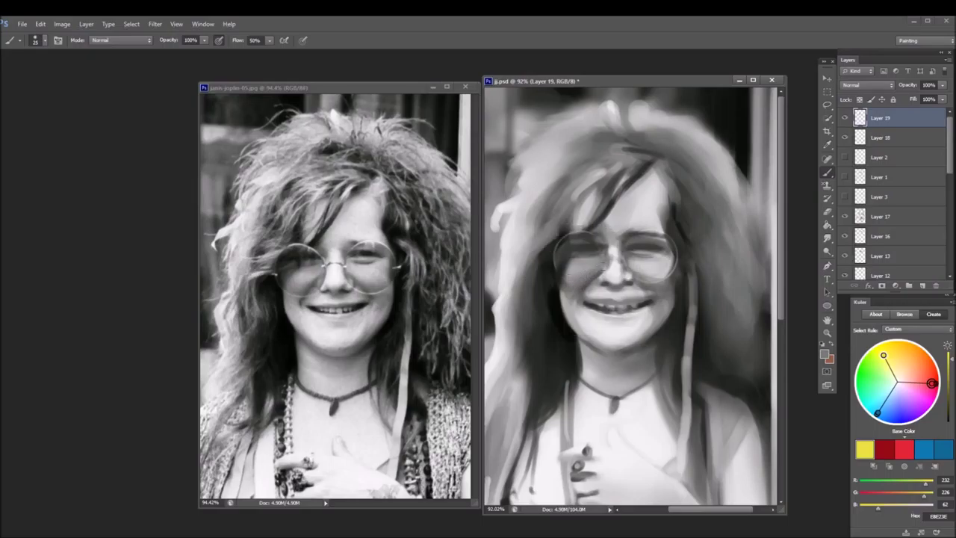
- Refine the nostril and nose side next to the dark lens with repeatedly sampled greys
{"action": "left_click", "coordinate": [319, 277], "text": "alt"}
{"action": "left_click", "coordinate": [609, 275], "text": "alt"}
{"action": "left_click", "coordinate": [602, 276], "text": "alt"}
{"action": "left_click", "coordinate": [610, 275], "text": "alt"}
{"action": "left_click", "coordinate": [609, 275], "text": "alt"}
{"action": "left_click", "coordinate": [611, 274], "text": "alt"}
{"action": "left_click", "coordinate": [610, 275], "text": "alt"}
{"action": "left_click", "coordinate": [610, 277], "text": "alt"}
{"action": "left_click", "coordinate": [611, 276], "text": "alt"}
{"action": "left_click", "coordinate": [611, 276], "text": "alt"}
{"action": "left_click", "coordinate": [606, 278], "text": "alt"}
{"action": "left_click", "coordinate": [607, 278], "text": "alt"}
{"action": "left_click", "coordinate": [610, 276], "text": "alt"}
{"action": "left_click", "coordinate": [609, 277], "text": "alt"}
{"action": "left_click", "coordinate": [609, 277], "text": "alt"}
{"action": "left_click", "coordinate": [609, 277], "text": "alt"}
{"action": "left_click", "coordinate": [609, 277], "text": "alt"}
- Shape the nostril below the clear lens and touch up the nose bridge with sampled tones
{"action": "left_click", "coordinate": [630, 279], "text": "alt"}
{"action": "left_click", "coordinate": [631, 279], "text": "alt"}
{"action": "left_click_drag", "start_coordinate": [631, 273], "coordinate": [630, 276]}
{"action": "left_click", "coordinate": [636, 279], "text": "alt"}
{"action": "left_click", "coordinate": [620, 260], "text": "alt"}
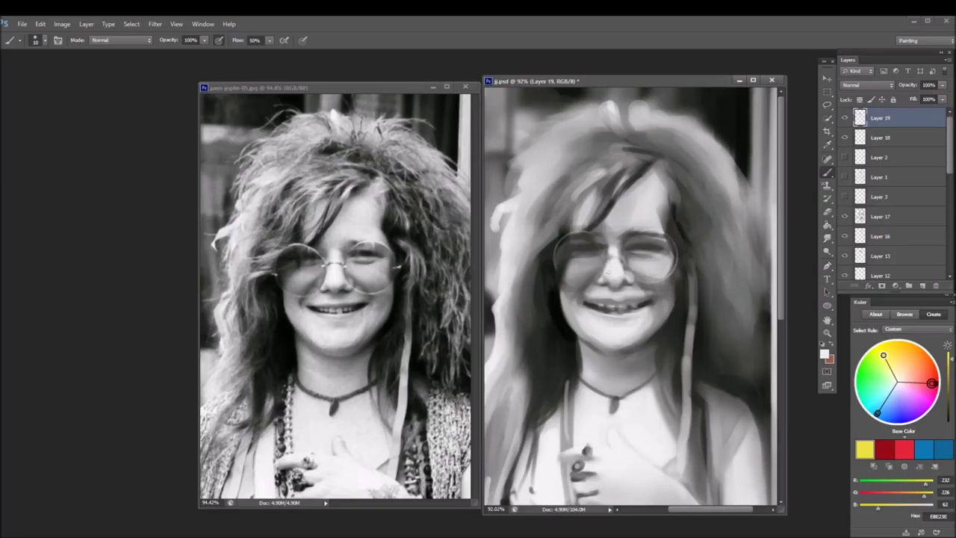
- Model the nose tip and both nostrils with sampled light and mid greys using a size 10 brush
{"action": "left_click", "coordinate": [614, 276], "text": "alt"}
{"action": "left_click", "coordinate": [612, 276], "text": "alt"}
{"action": "left_click", "coordinate": [608, 275], "text": "alt"}
{"action": "left_click", "coordinate": [611, 275], "text": "alt"}
{"action": "left_click", "coordinate": [630, 276], "text": "alt"}
{"action": "left_click", "coordinate": [620, 275], "text": "alt"}
{"action": "left_click", "coordinate": [609, 275], "text": "alt"}
{"action": "left_click", "coordinate": [611, 276], "text": "alt"}
{"action": "left_click", "coordinate": [605, 277], "text": "alt"}
{"action": "left_click", "coordinate": [617, 278], "text": "alt"}
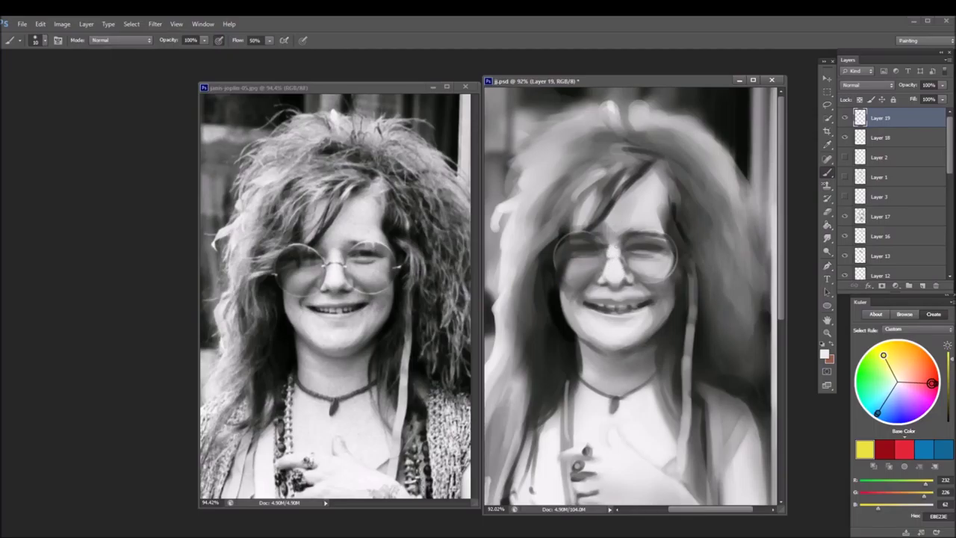
- Blend the upper lip and both mouth corners with sampled greys using a size 10 brush
{"action": "left_click", "coordinate": [626, 298], "text": "alt"}
{"action": "left_click", "coordinate": [619, 286], "text": "alt"}
{"action": "left_click", "coordinate": [620, 293], "text": "alt"}
{"action": "left_click", "coordinate": [596, 306], "text": "alt"}
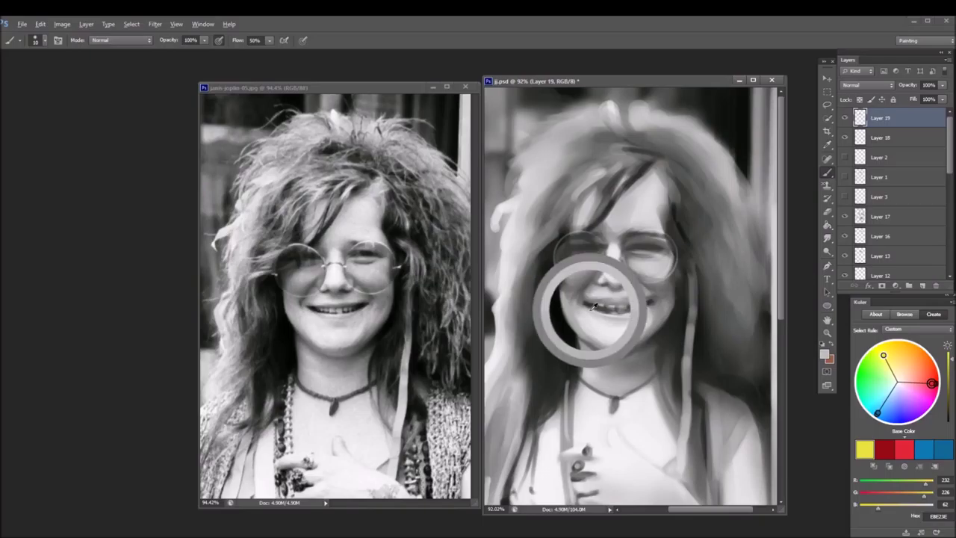
{"action": "left_click", "coordinate": [598, 310], "text": "alt"}
{"action": "left_click_drag", "start_coordinate": [590, 312], "coordinate": [654, 303]}
{"action": "left_click", "coordinate": [644, 297], "text": "alt"}
{"action": "left_click", "coordinate": [646, 301], "text": "alt"}
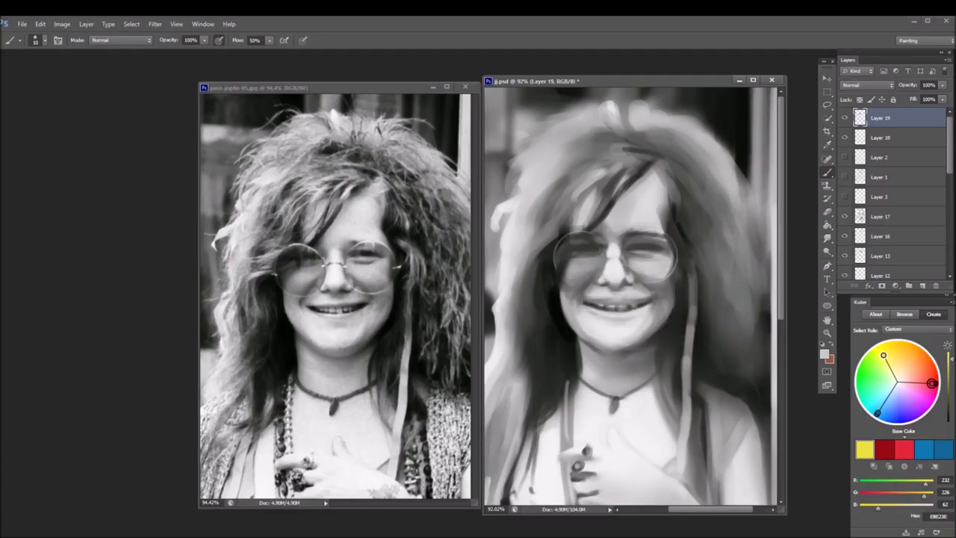
- Soften the cheek fold between the shadowed nostril and the mouth corner with sampled greys
{"action": "left_click", "coordinate": [596, 284], "text": "alt"}
{"action": "left_click", "coordinate": [597, 293], "text": "alt"}
{"action": "left_click", "coordinate": [596, 294], "text": "alt"}
{"action": "left_click", "coordinate": [595, 306], "text": "alt"}
- Zoom both images in on the face, extend the nose-bridge highlight and repaint the glasses' bridge across it in grey
{"action": "scroll", "coordinate": [663, 238], "scroll_direction": "up", "scroll_amount": 6}
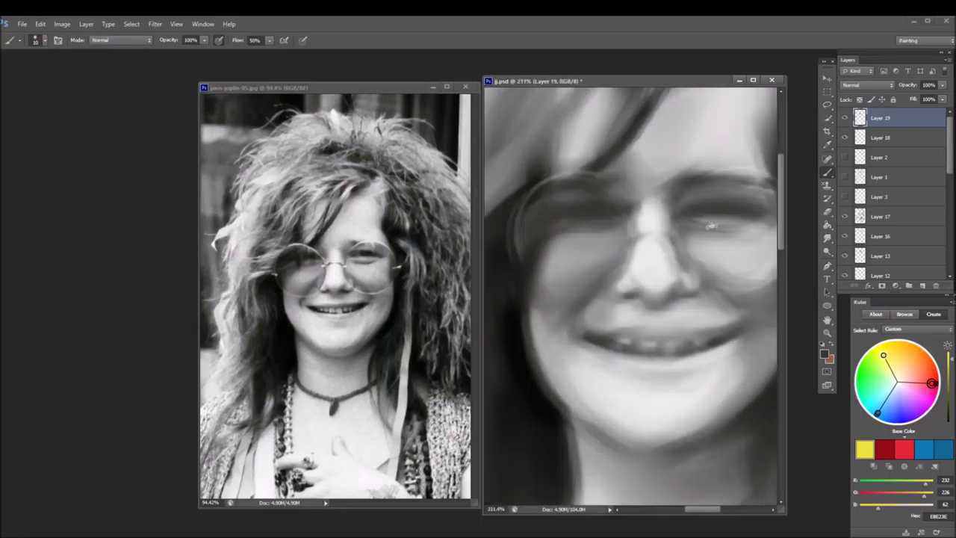
{"action": "left_click", "coordinate": [428, 258]}
{"action": "scroll", "coordinate": [429, 259], "scroll_direction": "up", "scroll_amount": 4}
{"action": "scroll", "coordinate": [429, 258], "scroll_direction": "up", "scroll_amount": 3}
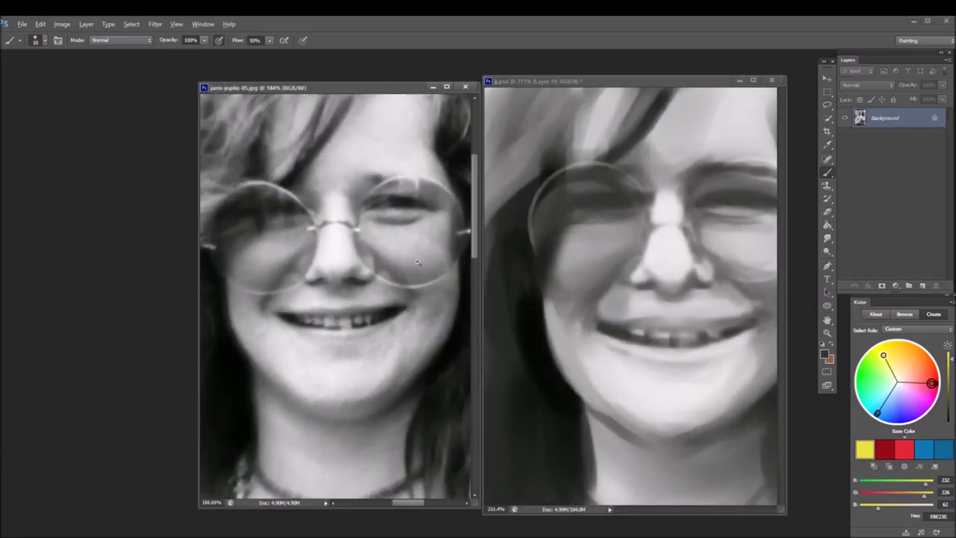
{"action": "left_click", "coordinate": [641, 221]}
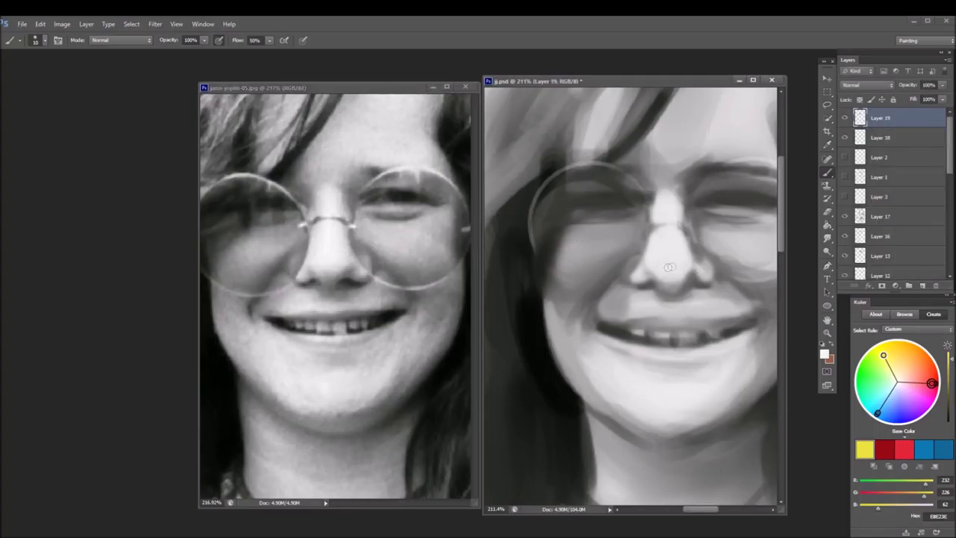
{"action": "mouse_move", "coordinate": [665, 209]}
{"action": "left_mouse_down"}
{"action": "mouse_move", "coordinate": [667, 268]}
{"action": "mouse_move", "coordinate": [683, 229]}
{"action": "left_mouse_up"}
{"action": "left_click", "coordinate": [666, 224], "text": "alt"}
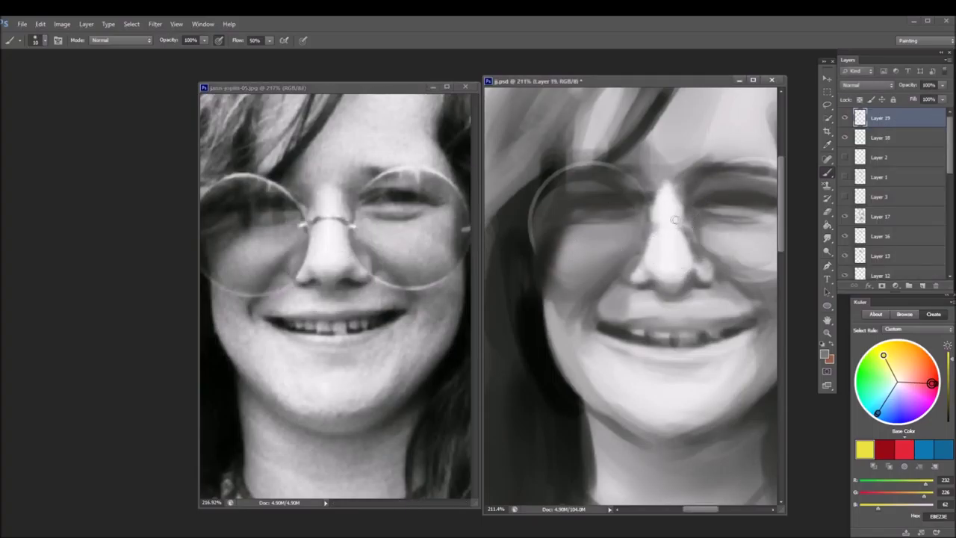
{"action": "left_click_drag", "start_coordinate": [682, 226], "coordinate": [657, 226]}
{"action": "left_click", "coordinate": [662, 242], "text": "alt"}
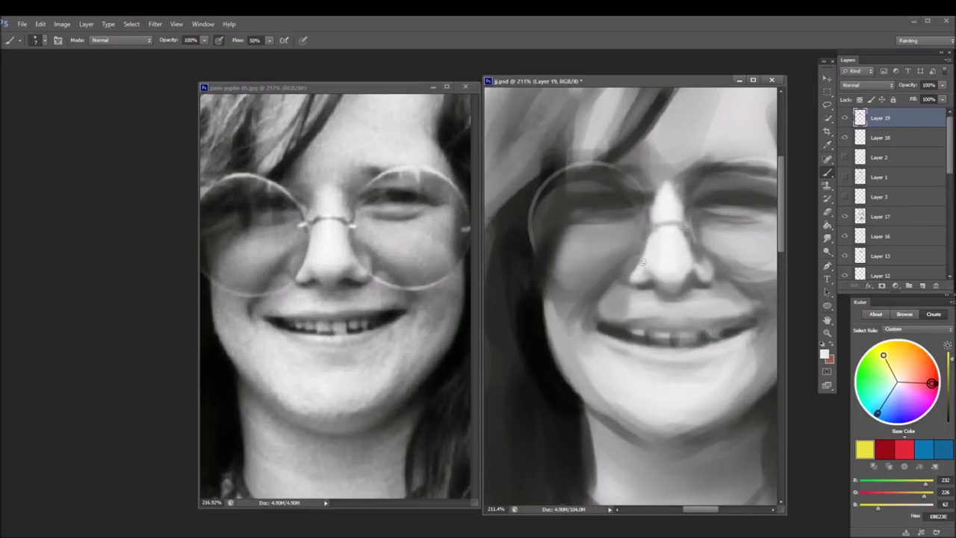
- Refine the side of the nose and the nostril below the clear lens with tones sampled from both images
{"action": "left_click_drag", "start_coordinate": [686, 233], "coordinate": [696, 260]}
{"action": "left_click", "coordinate": [687, 263], "text": "alt"}
{"action": "left_click", "coordinate": [364, 270], "text": "alt"}
{"action": "left_click", "coordinate": [700, 269], "text": "alt"}
{"action": "left_click", "coordinate": [694, 262], "text": "alt"}
{"action": "left_click", "coordinate": [688, 271], "text": "alt"}
{"action": "left_click", "coordinate": [379, 284], "text": "alt"}
{"action": "left_click", "coordinate": [690, 284]}
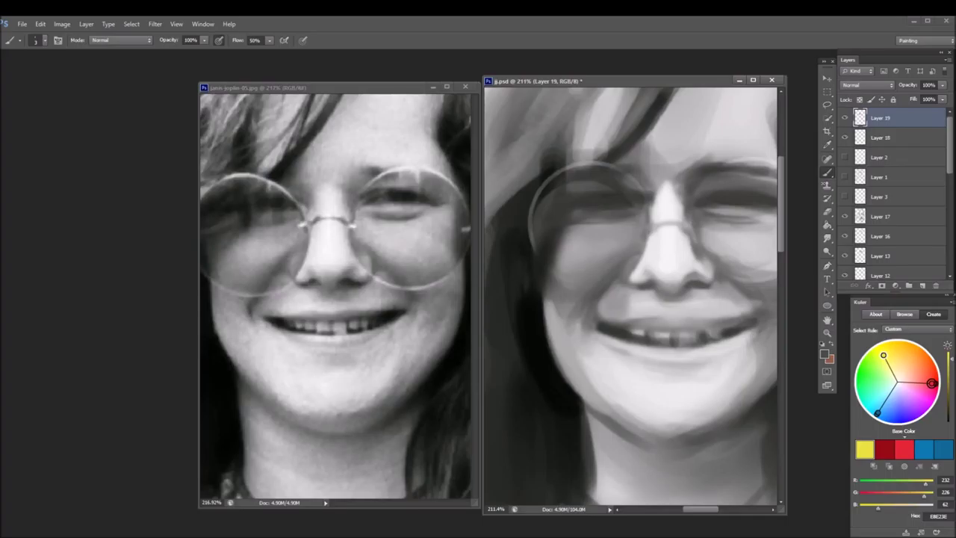
- Define the outer edge of the nostril below the clear lens and blend the nearby upper lip with sampled greys
{"action": "mouse_move", "coordinate": [687, 291]}
{"action": "left_mouse_down"}
{"action": "mouse_move", "coordinate": [711, 292]}
{"action": "mouse_move", "coordinate": [685, 302]}
{"action": "mouse_move", "coordinate": [717, 271]}
{"action": "left_mouse_up"}
{"action": "left_click", "coordinate": [714, 266], "text": "alt"}
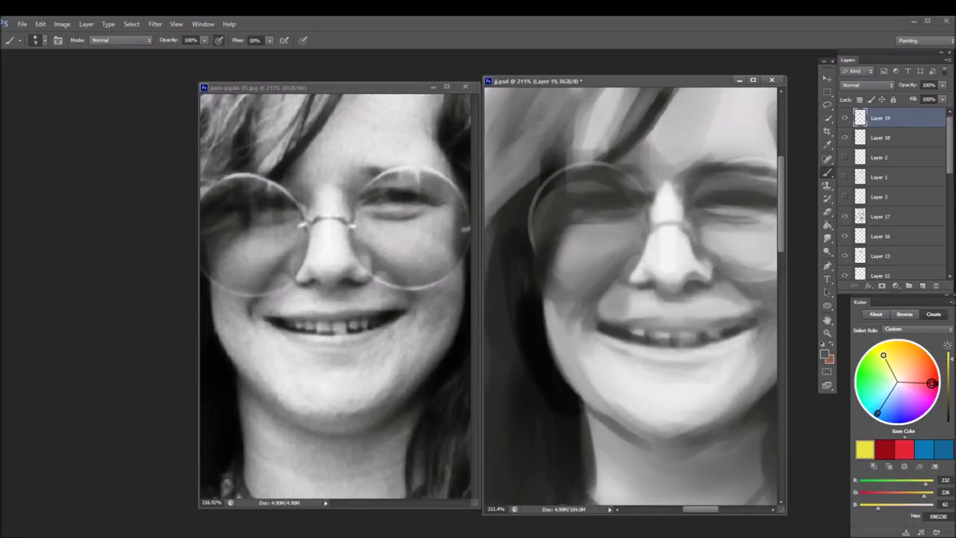
{"action": "left_click", "coordinate": [710, 273], "text": "alt"}
{"action": "left_click", "coordinate": [736, 314], "text": "alt"}
{"action": "left_click", "coordinate": [714, 305], "text": "alt"}
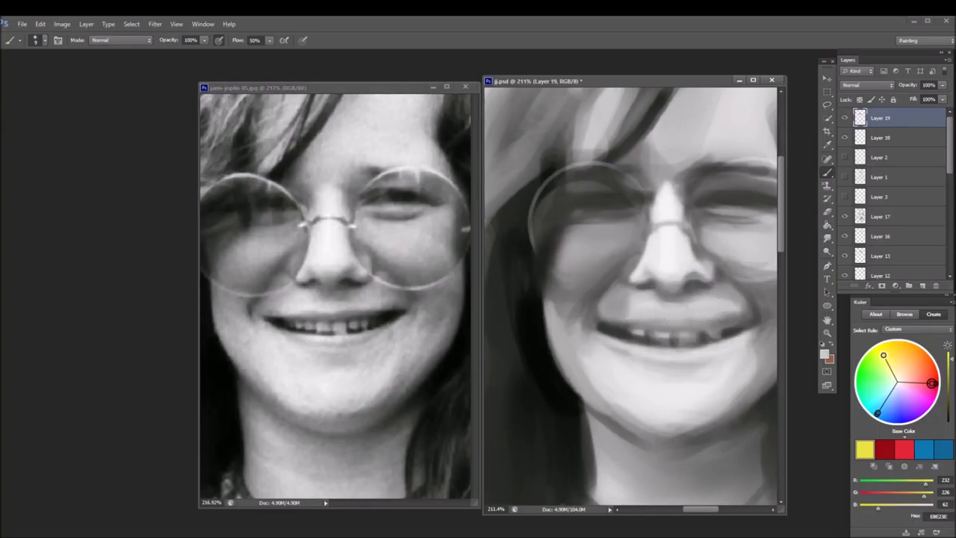
- Blend the nose tip into the adjoining nostril with sampled greys
{"action": "left_click", "coordinate": [689, 272], "text": "alt"}
{"action": "left_click", "coordinate": [691, 268], "text": "alt"}
{"action": "left_click", "coordinate": [668, 281], "text": "alt"}
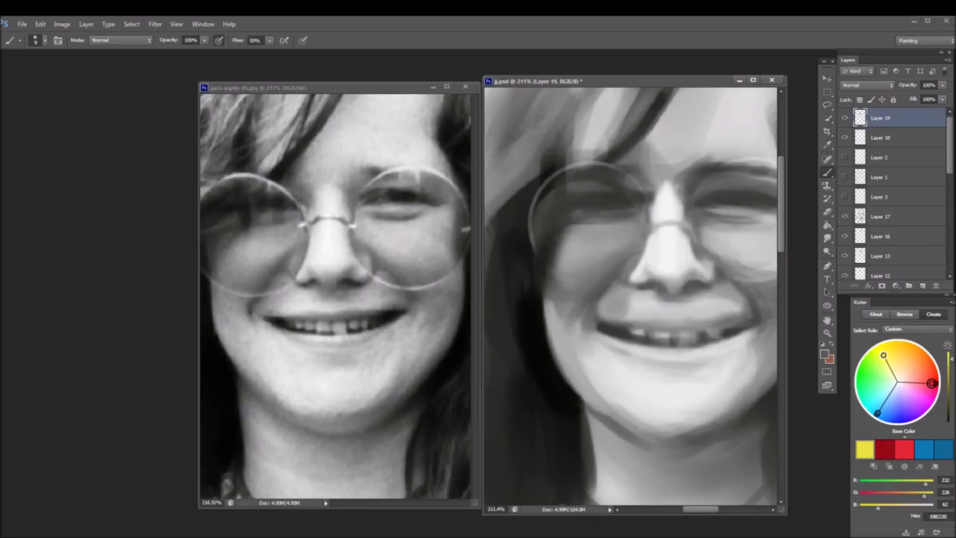
{"action": "left_click", "coordinate": [677, 279], "text": "alt"}
{"action": "left_click", "coordinate": [696, 273], "text": "alt"}
- Darken the underside of the nose and both nostril openings with a sampled near-black using a fine brush
{"action": "left_click", "coordinate": [668, 293], "text": "alt"}
{"action": "left_click", "coordinate": [668, 292], "text": "alt"}
{"action": "left_click", "coordinate": [688, 281], "text": "alt"}
{"action": "left_click", "coordinate": [647, 282], "text": "alt"}
{"action": "left_click", "coordinate": [603, 329], "text": "alt"}
{"action": "mouse_move", "coordinate": [695, 283]}
{"action": "left_mouse_down"}
{"action": "mouse_move", "coordinate": [705, 283]}
{"action": "mouse_move", "coordinate": [635, 288]}
{"action": "left_mouse_up"}
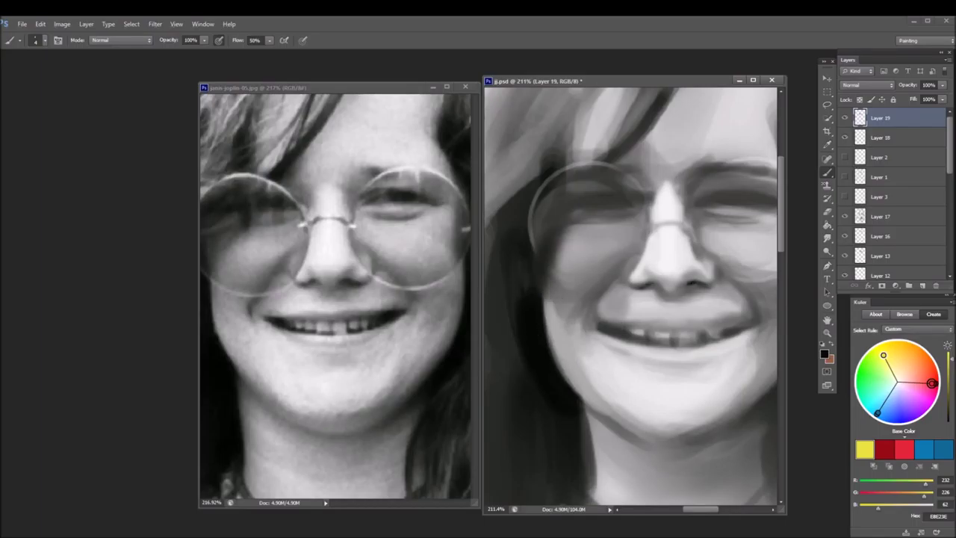
- Paint the dark smile crease from the shadowed nostril to the mouth corner with sampled greys
{"action": "left_click", "coordinate": [641, 262], "text": "alt"}
{"action": "left_click", "coordinate": [632, 262], "text": "alt"}
{"action": "left_click", "coordinate": [588, 323], "text": "alt"}
{"action": "mouse_move", "coordinate": [589, 304]}
{"action": "left_mouse_down"}
{"action": "mouse_move", "coordinate": [597, 321]}
{"action": "mouse_move", "coordinate": [582, 332]}
{"action": "left_mouse_up"}
{"action": "left_click", "coordinate": [584, 325], "text": "alt"}
{"action": "left_click", "coordinate": [283, 306], "text": "alt"}
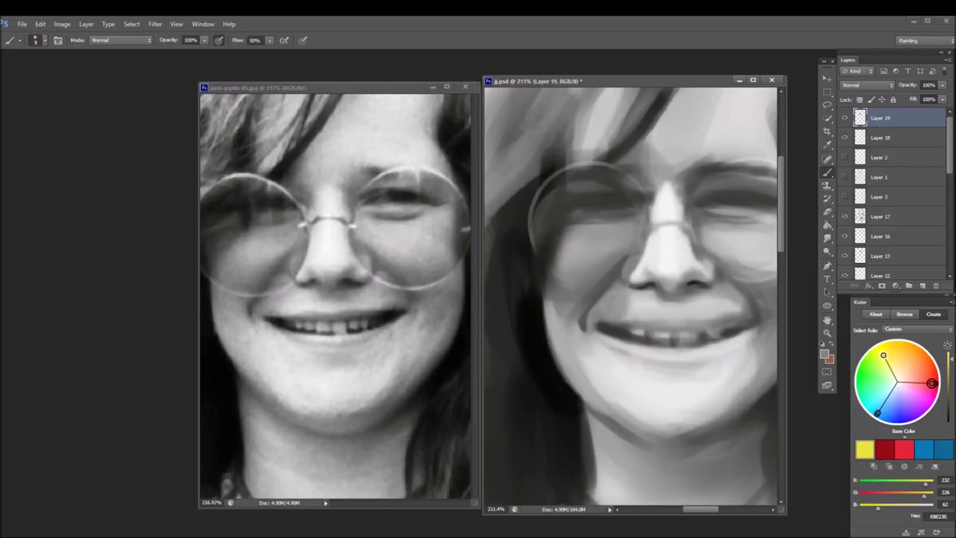
- Blend the shadowed cheek beside the nose and soften the nose bridge up to the inner eyebrow
{"action": "left_click", "coordinate": [617, 270], "text": "alt"}
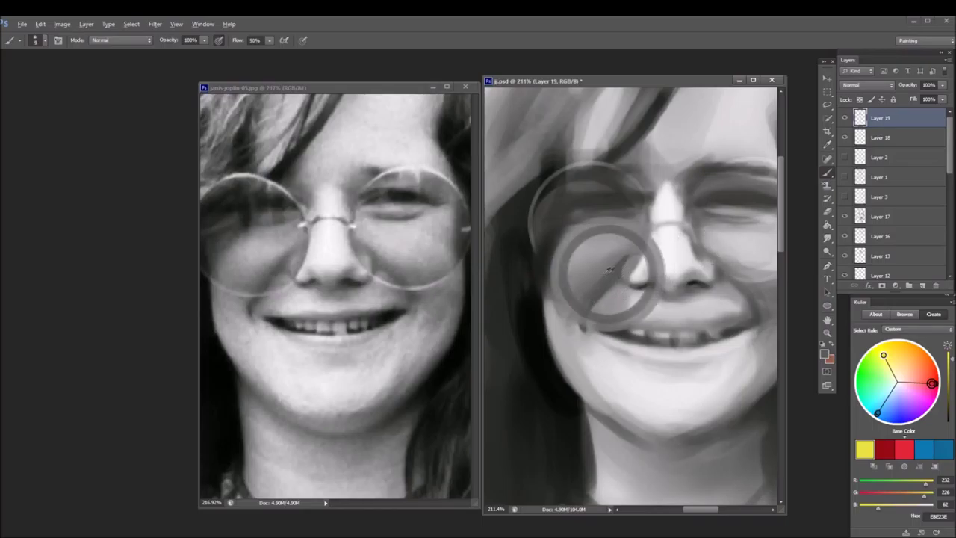
{"action": "left_click_drag", "start_coordinate": [565, 284], "coordinate": [637, 257]}
{"action": "left_click", "coordinate": [681, 263], "text": "alt"}
{"action": "left_click", "coordinate": [660, 198], "text": "alt"}
{"action": "mouse_move", "coordinate": [649, 200]}
{"action": "left_mouse_down"}
{"action": "mouse_move", "coordinate": [655, 216]}
{"action": "mouse_move", "coordinate": [686, 192]}
{"action": "mouse_move", "coordinate": [687, 209]}
{"action": "mouse_move", "coordinate": [691, 170]}
{"action": "mouse_move", "coordinate": [713, 160]}
{"action": "left_mouse_up"}
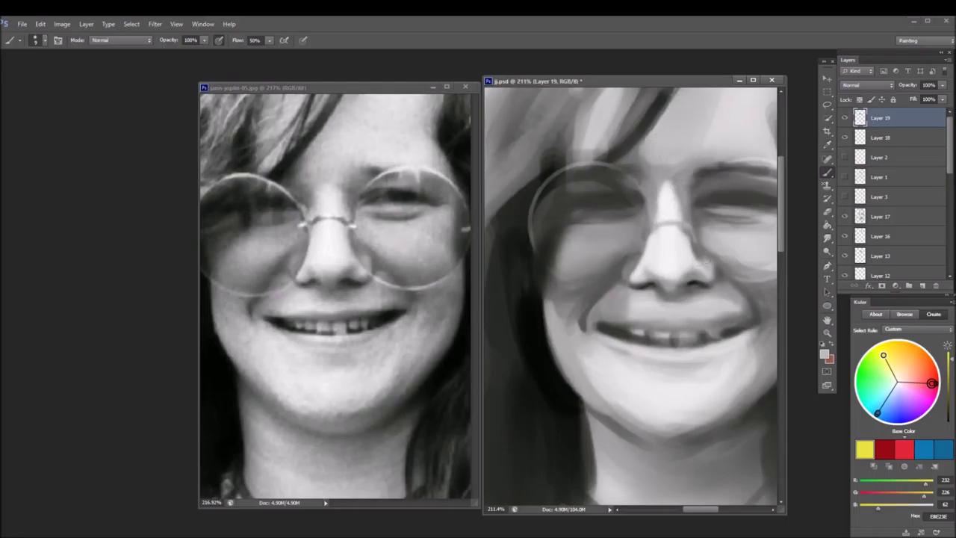
- Repaint the upper lip's lower edge above the teeth, undoing the first stroke, and lighten the skin above it
{"action": "left_click_drag", "start_coordinate": [617, 324], "coordinate": [710, 321]}
{"action": "key", "text": "ctrl+z"}
{"action": "left_click_drag", "start_coordinate": [624, 323], "coordinate": [713, 321]}
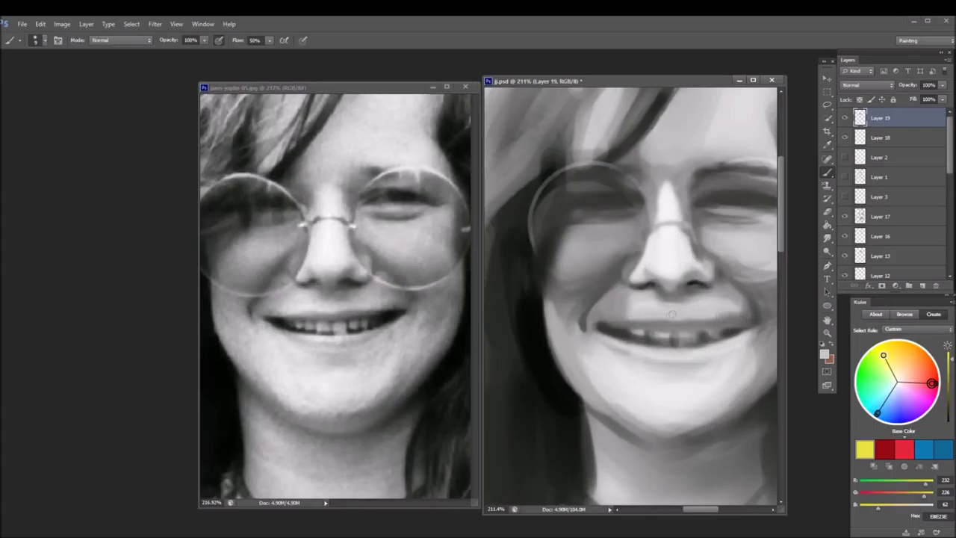
{"action": "left_click_drag", "start_coordinate": [694, 309], "coordinate": [630, 320]}
{"action": "key", "text": "bracketright"}
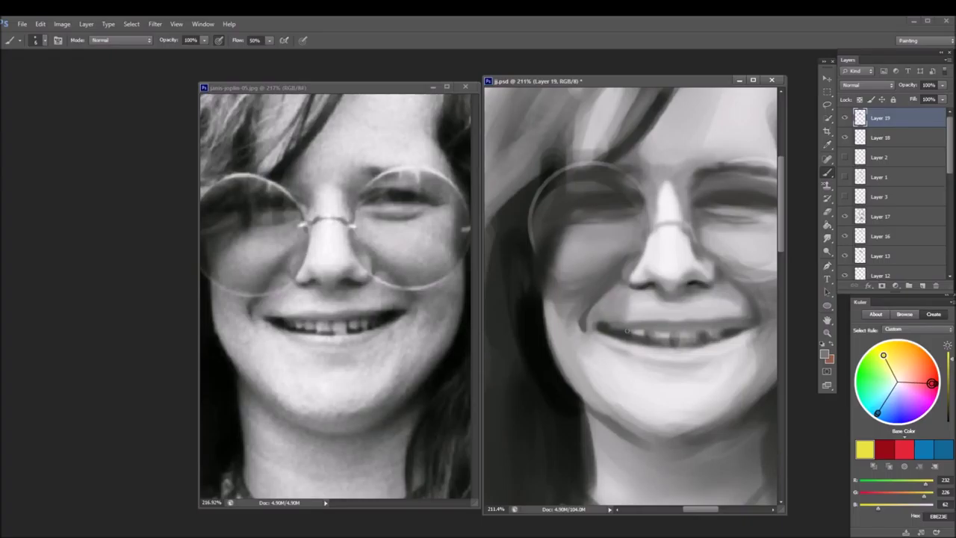
- Paint the upper teeth in the viewer's-left half of the smile on Layer 19, using grey tones sampled from the mouth
{"action": "left_click", "coordinate": [643, 329], "text": "alt"}
{"action": "left_click", "coordinate": [625, 333], "text": "alt"}
{"action": "left_click", "coordinate": [625, 333]}
{"action": "left_click", "coordinate": [633, 334], "text": "alt"}
{"action": "left_click", "coordinate": [635, 335]}
{"action": "left_click", "coordinate": [640, 334], "text": "alt"}
{"action": "left_click", "coordinate": [640, 333]}
{"action": "left_click", "coordinate": [640, 334], "text": "alt"}
{"action": "left_click", "coordinate": [651, 332], "text": "alt"}
{"action": "left_click", "coordinate": [646, 334]}
{"action": "left_click", "coordinate": [636, 336], "text": "alt"}
{"action": "left_click", "coordinate": [644, 333]}
{"action": "left_click", "coordinate": [633, 334], "text": "alt"}
- Paint the middle and viewer's-right upper teeth out to the mouth corner with sampled grey tones
{"action": "left_click", "coordinate": [663, 340]}
{"action": "left_click", "coordinate": [673, 341]}
{"action": "left_click", "coordinate": [704, 336]}
{"action": "left_click", "coordinate": [730, 330], "text": "alt"}
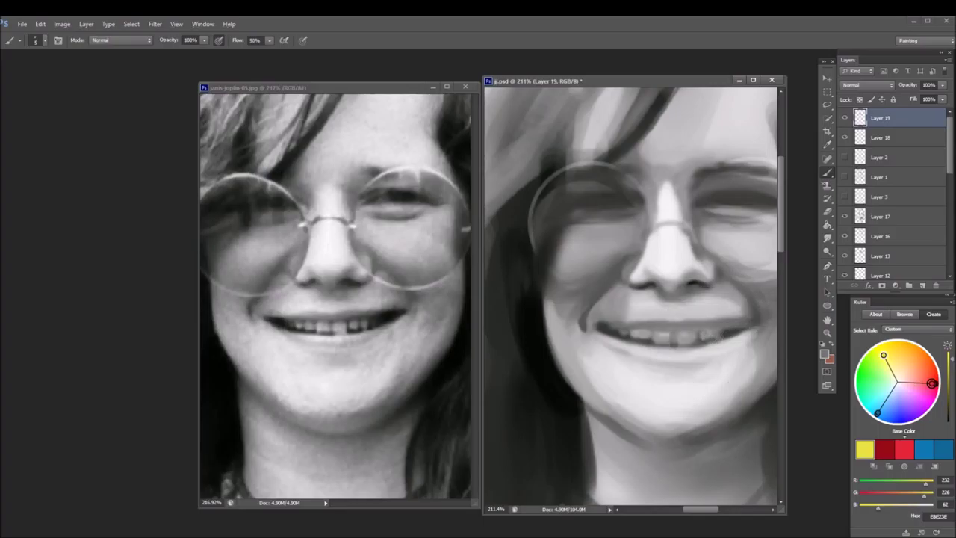
{"action": "left_click", "coordinate": [692, 309], "text": "alt"}
{"action": "left_click", "coordinate": [726, 328], "text": "alt"}
{"action": "left_click", "coordinate": [724, 332], "text": "alt"}
{"action": "left_click", "coordinate": [724, 332]}
{"action": "left_click", "coordinate": [721, 331], "text": "alt"}
{"action": "left_click", "coordinate": [729, 327]}
{"action": "left_click", "coordinate": [728, 328], "text": "alt"}
- Paint dark gaps between and below the teeth and darken their upper edge under the lip
{"action": "left_click", "coordinate": [587, 330], "text": "alt"}
{"action": "left_click_drag", "start_coordinate": [700, 339], "coordinate": [715, 336]}
{"action": "mouse_move", "coordinate": [654, 342]}
{"action": "left_mouse_down"}
{"action": "mouse_move", "coordinate": [672, 340]}
{"action": "mouse_move", "coordinate": [656, 340]}
{"action": "left_mouse_up"}
{"action": "left_click", "coordinate": [671, 335], "text": "alt"}
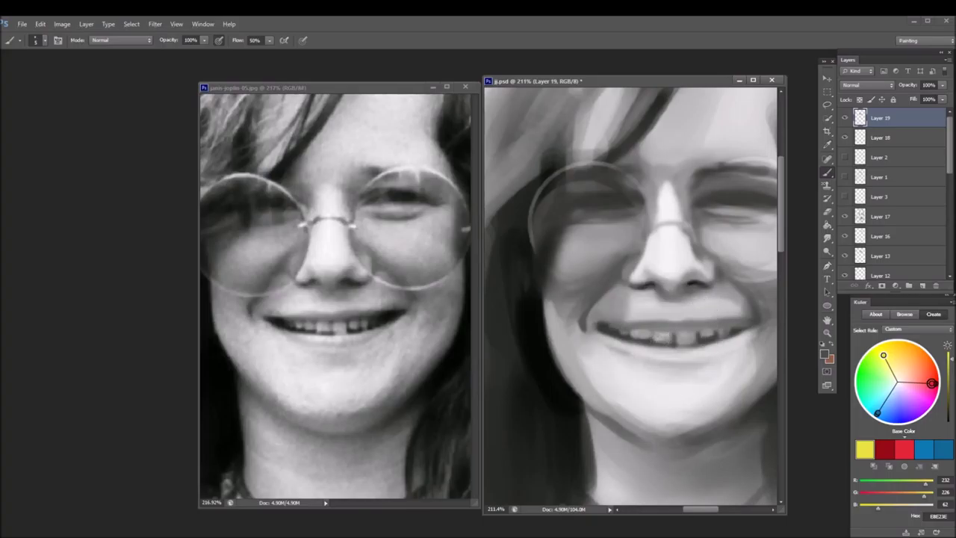
{"action": "left_click_drag", "start_coordinate": [726, 327], "coordinate": [693, 325]}
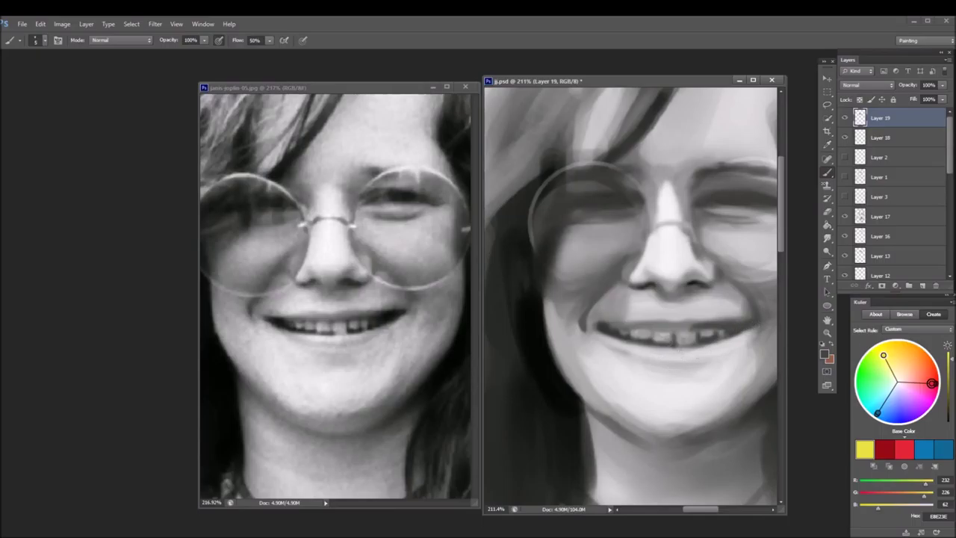
- Soften the nose's bridge, sides and tip with a size 25 brush, using greys sampled from the reference photo
{"action": "left_click", "coordinate": [325, 257], "text": "alt"}
{"action": "mouse_move", "coordinate": [668, 230]}
{"action": "left_mouse_down"}
{"action": "mouse_move", "coordinate": [668, 247]}
{"action": "mouse_move", "coordinate": [650, 261]}
{"action": "mouse_move", "coordinate": [698, 273]}
{"action": "left_mouse_up"}
{"action": "left_click", "coordinate": [323, 238], "text": "alt"}
{"action": "left_click", "coordinate": [321, 230], "text": "alt"}
{"action": "mouse_move", "coordinate": [651, 225]}
{"action": "left_mouse_down"}
{"action": "mouse_move", "coordinate": [639, 275]}
{"action": "mouse_move", "coordinate": [711, 273]}
{"action": "left_mouse_up"}
{"action": "left_click", "coordinate": [635, 271], "text": "alt"}
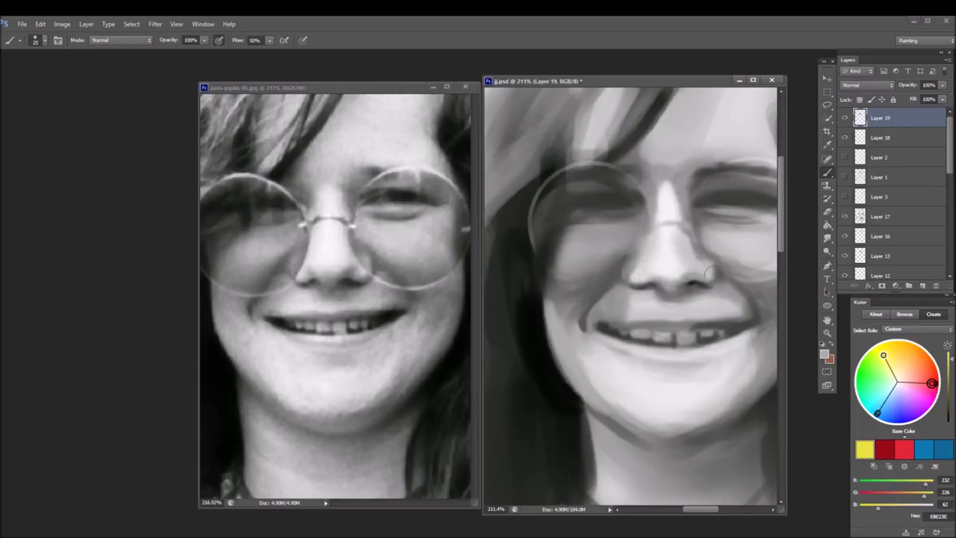
{"action": "left_click_drag", "start_coordinate": [660, 191], "coordinate": [669, 218]}
{"action": "left_click_drag", "start_coordinate": [665, 270], "coordinate": [689, 272]}
- Blend the skin above the upper lip, below the lower lip, across the chin and along the jawline
{"action": "mouse_move", "coordinate": [713, 297]}
{"action": "left_mouse_down"}
{"action": "mouse_move", "coordinate": [732, 308]}
{"action": "mouse_move", "coordinate": [699, 300]}
{"action": "left_mouse_up"}
{"action": "mouse_move", "coordinate": [641, 373]}
{"action": "left_mouse_down"}
{"action": "mouse_move", "coordinate": [694, 377]}
{"action": "mouse_move", "coordinate": [709, 366]}
{"action": "left_mouse_up"}
{"action": "mouse_move", "coordinate": [635, 414]}
{"action": "left_mouse_down"}
{"action": "mouse_move", "coordinate": [687, 437]}
{"action": "mouse_move", "coordinate": [761, 396]}
{"action": "left_mouse_up"}
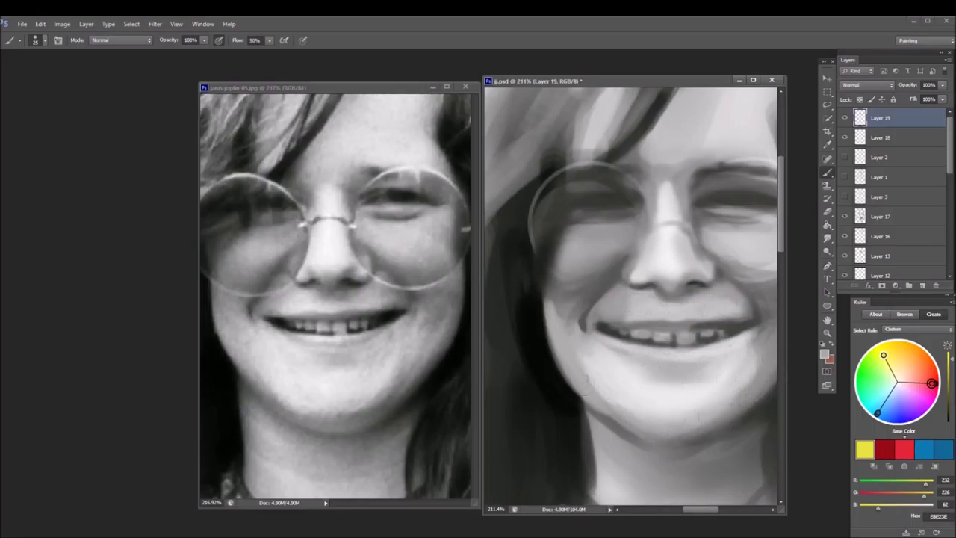
{"action": "left_click", "coordinate": [616, 398], "text": "alt"}
{"action": "left_click_drag", "start_coordinate": [634, 411], "coordinate": [579, 345]}
- Smooth the shaded cheek and smile fold beside the viewer's-left mouth corner with sampled greys
{"action": "left_click", "coordinate": [584, 313], "text": "alt"}
{"action": "mouse_move", "coordinate": [567, 310]}
{"action": "left_mouse_down"}
{"action": "mouse_move", "coordinate": [557, 340]}
{"action": "mouse_move", "coordinate": [560, 314]}
{"action": "mouse_move", "coordinate": [587, 336]}
{"action": "mouse_move", "coordinate": [571, 332]}
{"action": "mouse_move", "coordinate": [556, 363]}
{"action": "mouse_move", "coordinate": [556, 314]}
{"action": "mouse_move", "coordinate": [586, 344]}
{"action": "mouse_move", "coordinate": [564, 347]}
{"action": "left_mouse_up"}
{"action": "left_click", "coordinate": [583, 324], "text": "alt"}
{"action": "left_click", "coordinate": [599, 357], "text": "alt"}
{"action": "left_click", "coordinate": [571, 296], "text": "alt"}
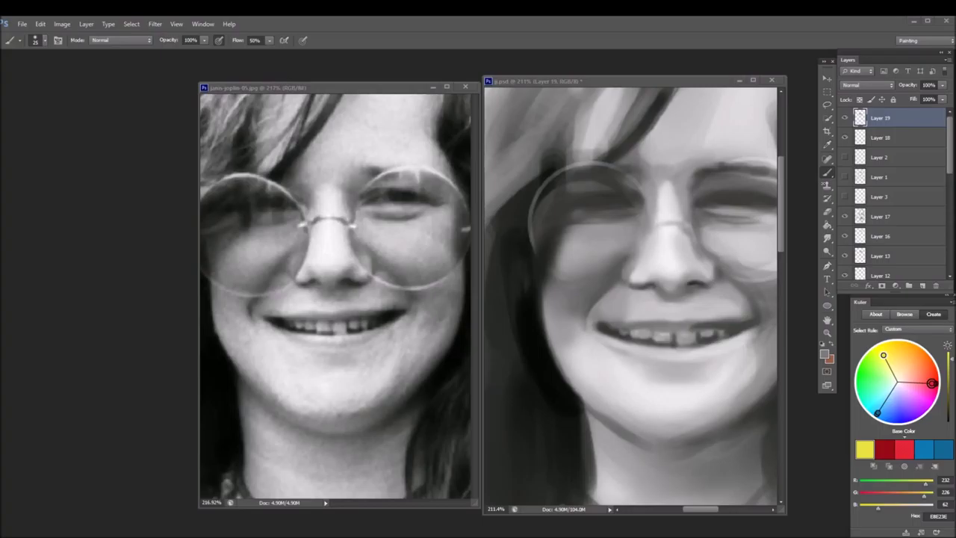
- Repaint the upper lip and the skin above it with sampled greys, then reduce the brush size
{"action": "left_click", "coordinate": [623, 326], "text": "alt"}
{"action": "mouse_move", "coordinate": [623, 326]}
{"action": "left_mouse_down"}
{"action": "mouse_move", "coordinate": [621, 309]}
{"action": "mouse_move", "coordinate": [738, 308]}
{"action": "left_mouse_up"}
{"action": "left_click", "coordinate": [687, 293], "text": "alt"}
{"action": "key", "text": "bracketleft"}
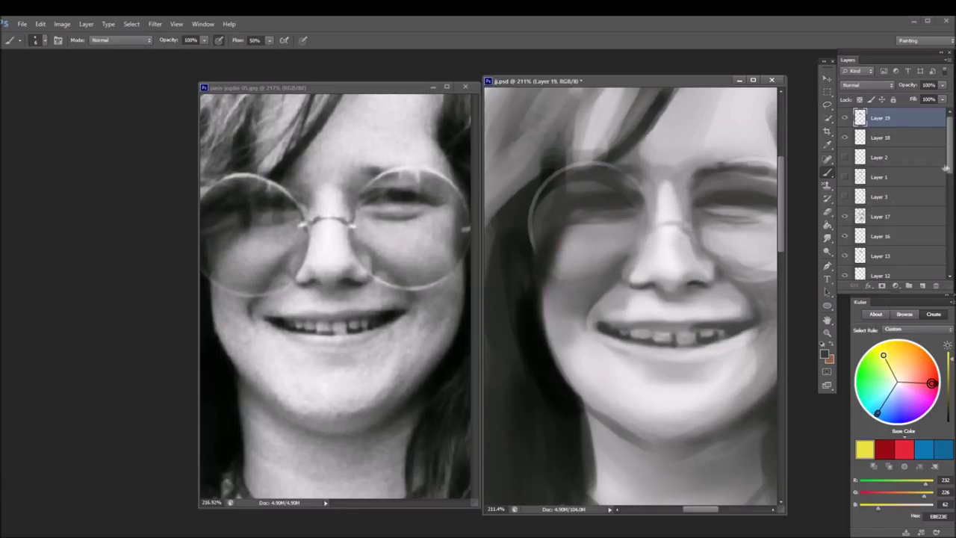
- Add a 1 px black outside stroke at 100% opacity to the Ellipse 1 copy layer
{"action": "scroll", "coordinate": [918, 179], "scroll_direction": "down", "scroll_amount": 5}
{"action": "left_click", "coordinate": [893, 193]}
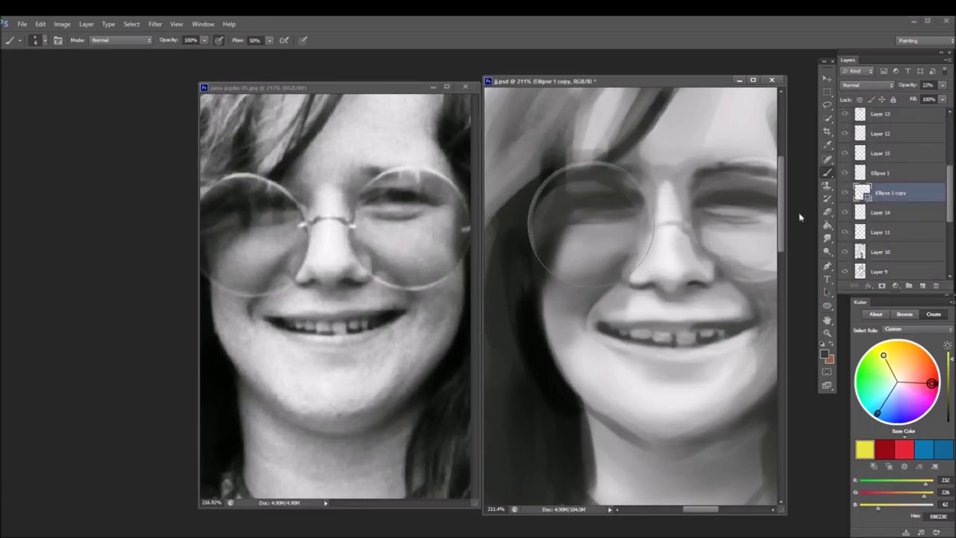
{"action": "left_click", "coordinate": [62, 24]}
{"action": "mouse_move", "coordinate": [86, 24]}
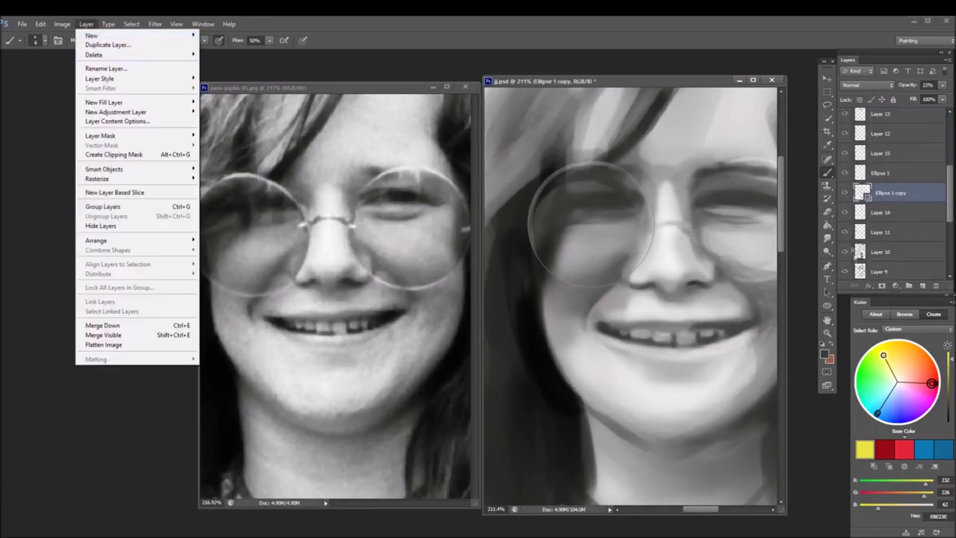
{"action": "left_click", "coordinate": [888, 196]}
{"action": "double_click", "coordinate": [930, 195]}
{"action": "left_click", "coordinate": [36, 244]}
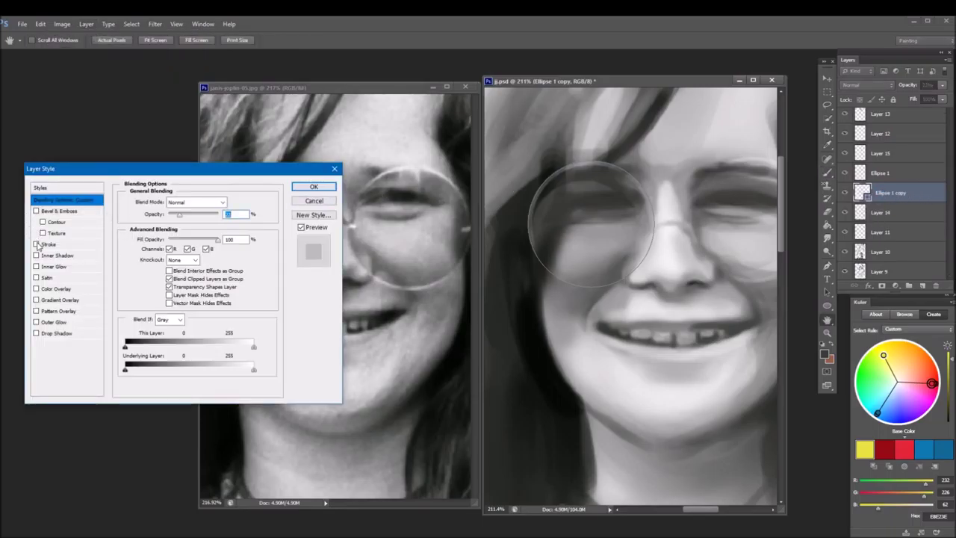
{"action": "mouse_move", "coordinate": [161, 172]}
{"action": "left_mouse_down"}
{"action": "mouse_move", "coordinate": [190, 396]}
{"action": "mouse_move", "coordinate": [217, 245]}
{"action": "mouse_move", "coordinate": [218, 274]}
{"action": "left_mouse_up"}
{"action": "left_click", "coordinate": [141, 316]}
{"action": "left_click_drag", "start_coordinate": [262, 245], "coordinate": [274, 206]}
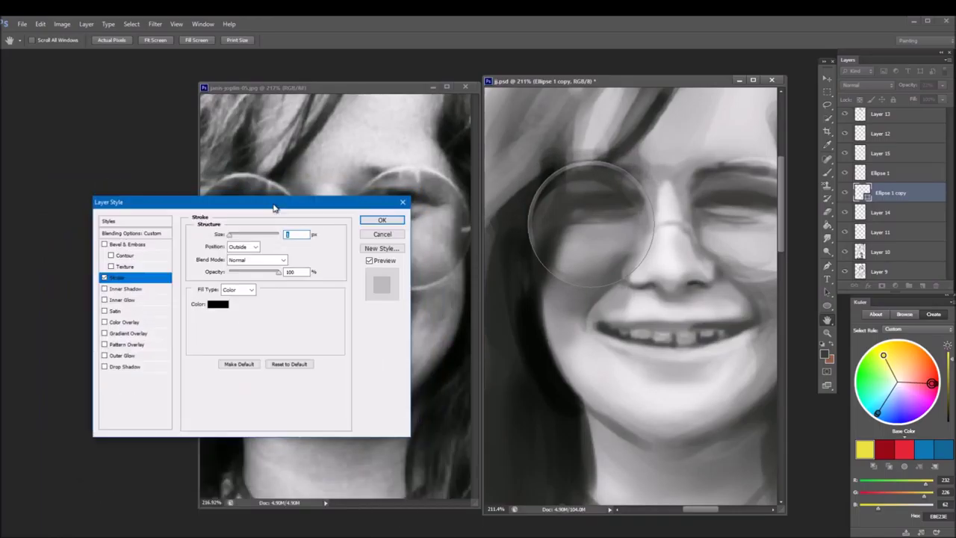
{"action": "left_click", "coordinate": [382, 221]}
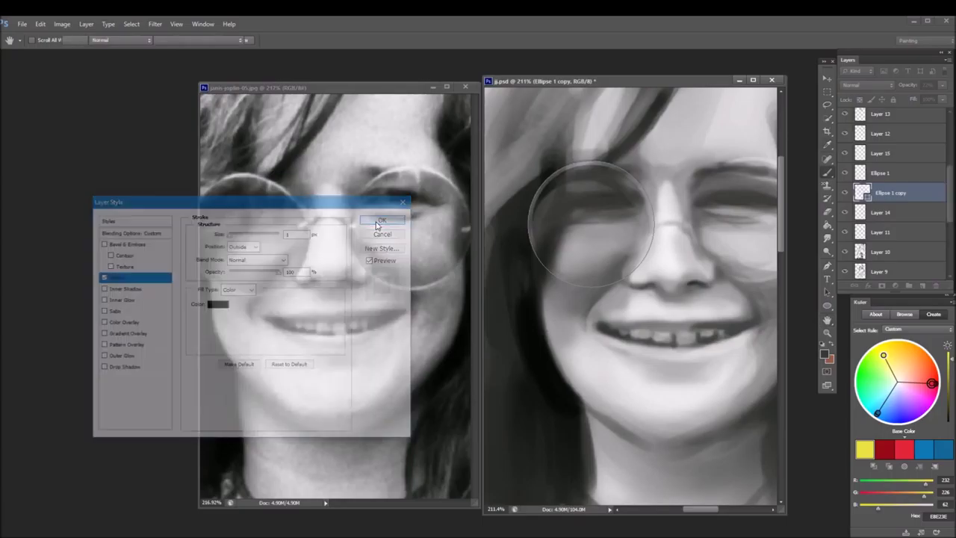
- Raise the Ellipse 1 copy layer's opacity to 53%
{"action": "left_click", "coordinate": [942, 85]}
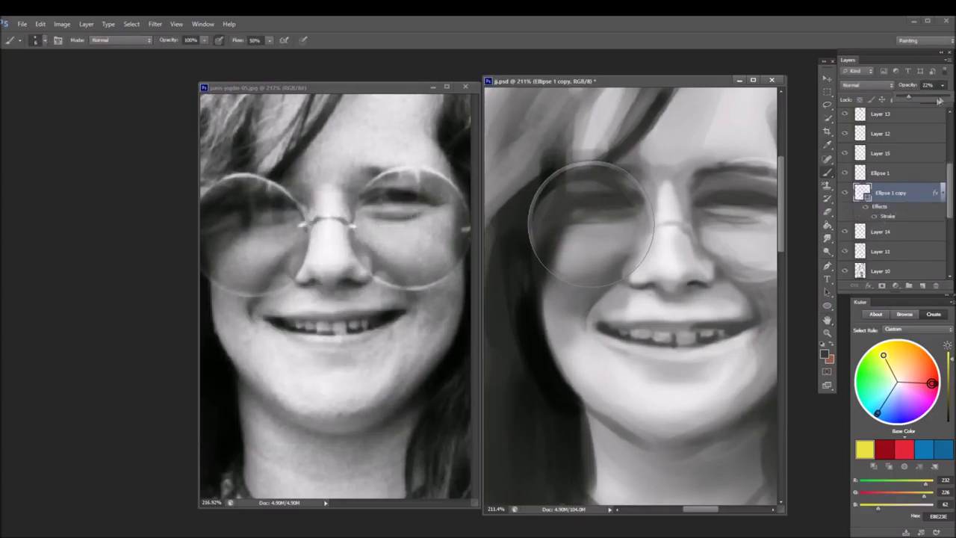
{"action": "left_click", "coordinate": [927, 100]}
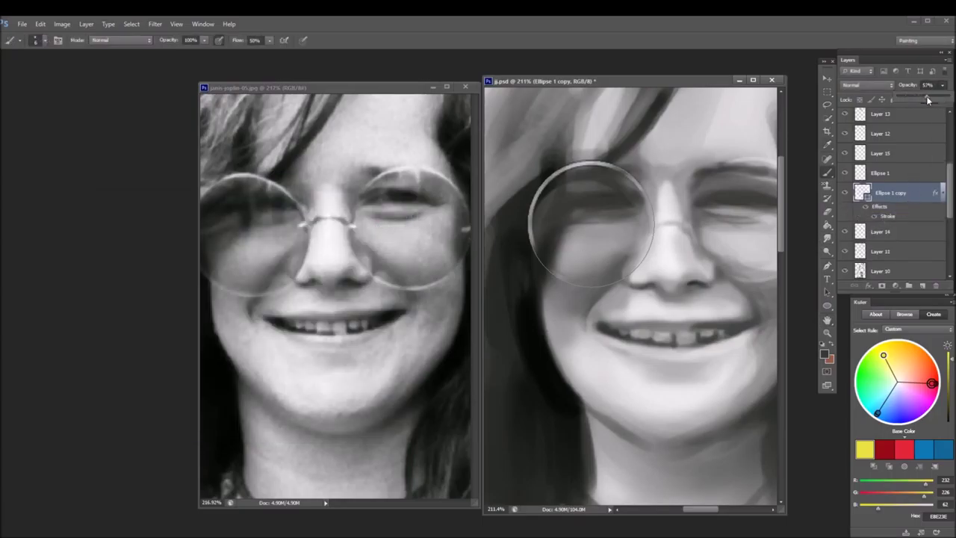
{"action": "left_click_drag", "start_coordinate": [924, 95], "coordinate": [923, 95]}
{"action": "key", "text": "Return"}
- Scale down and reposition the Ellipse 1 copy lens ring over the viewer's-left eye
{"action": "key", "text": "v"}
{"action": "left_click_drag", "start_coordinate": [656, 288], "coordinate": [648, 293]}
{"action": "left_click_drag", "start_coordinate": [654, 160], "coordinate": [579, 168]}
{"action": "left_click_drag", "start_coordinate": [640, 228], "coordinate": [643, 227]}
{"action": "key", "text": "Return"}
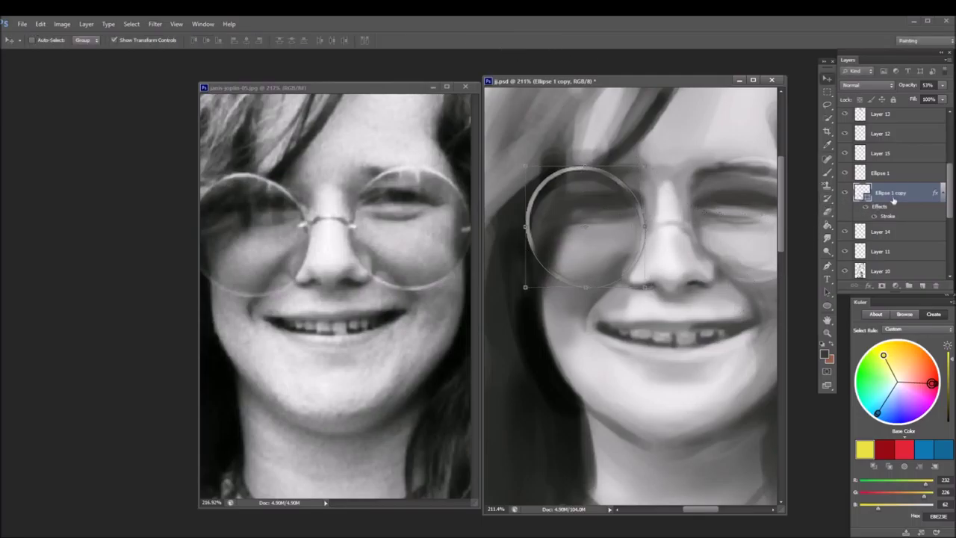
- Rasterize the Ellipse 1 copy shape layer for painting with the Brush
{"action": "left_click", "coordinate": [827, 107]}
{"action": "right_click", "coordinate": [827, 116]}
{"action": "left_click", "coordinate": [859, 107]}
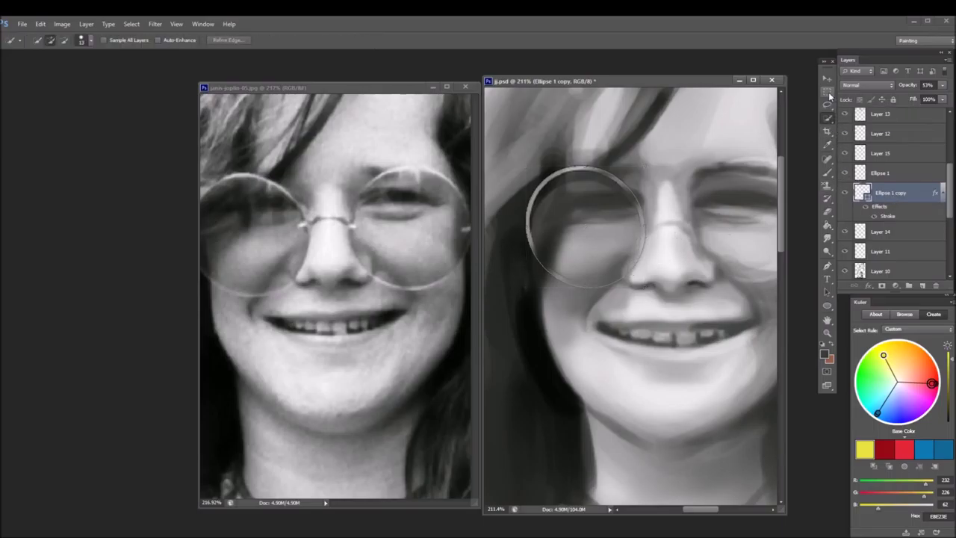
{"action": "left_click", "coordinate": [829, 172]}
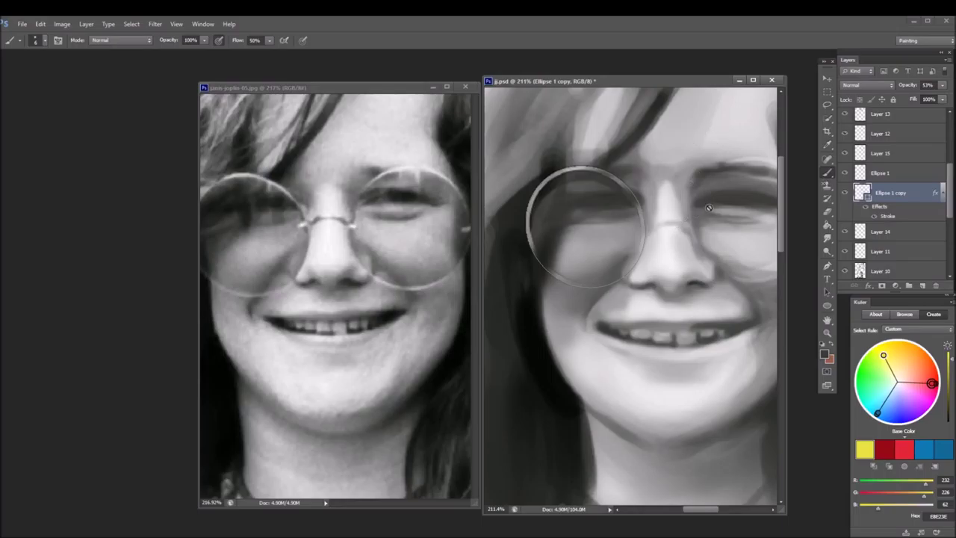
{"action": "key", "text": "Return"}
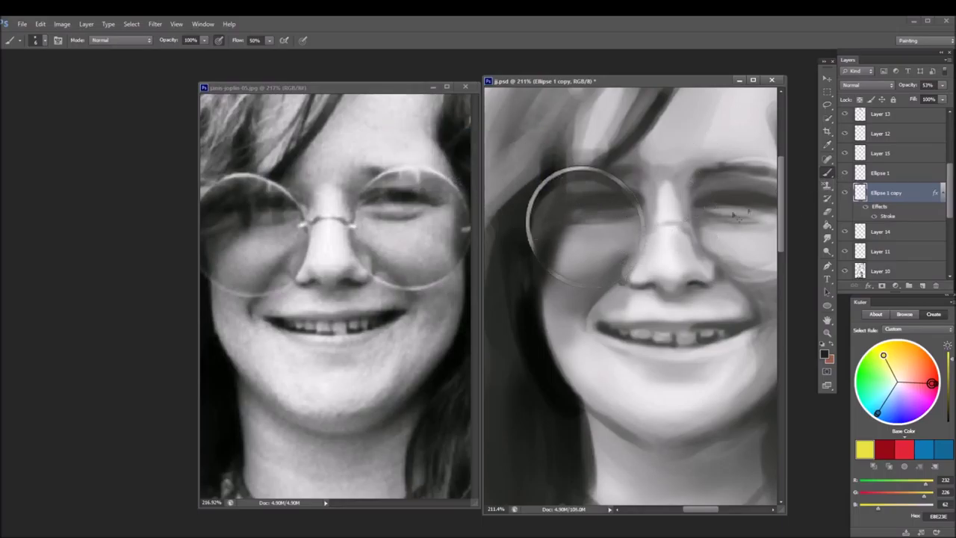
- Undo the most recent changes and add two empty layers above Layer 19
{"action": "scroll", "coordinate": [866, 172], "scroll_direction": "up", "scroll_amount": 5}
{"action": "left_click", "coordinate": [881, 118]}
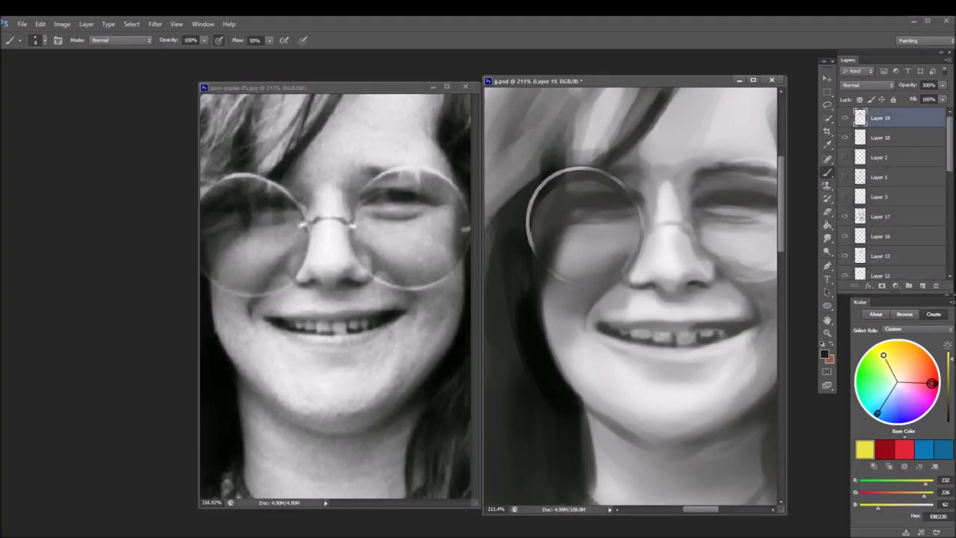
{"action": "key", "text": "ctrl+z"}
{"action": "key", "text": "ctrl+z"}
{"action": "key", "text": "ctrl+z"}
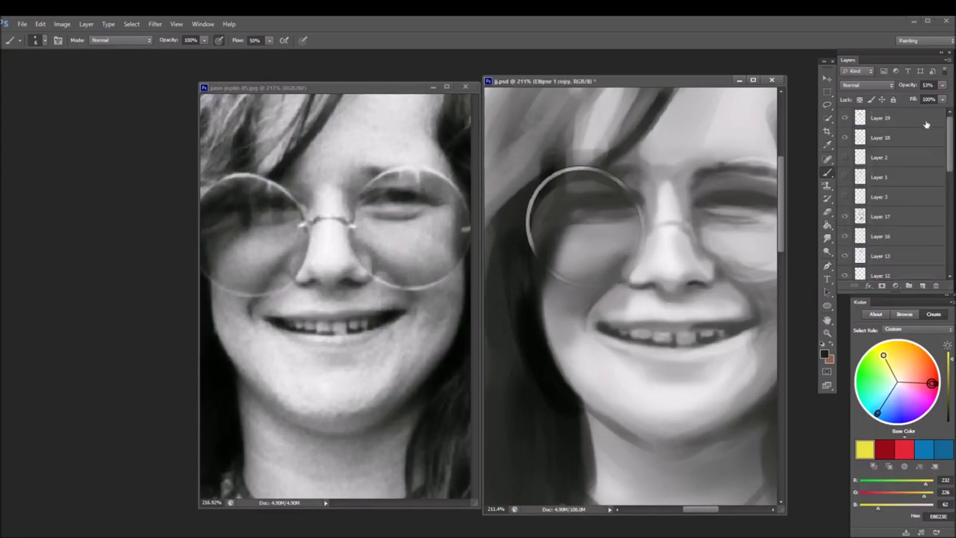
{"action": "left_click", "coordinate": [923, 285]}
{"action": "left_click", "coordinate": [923, 286]}
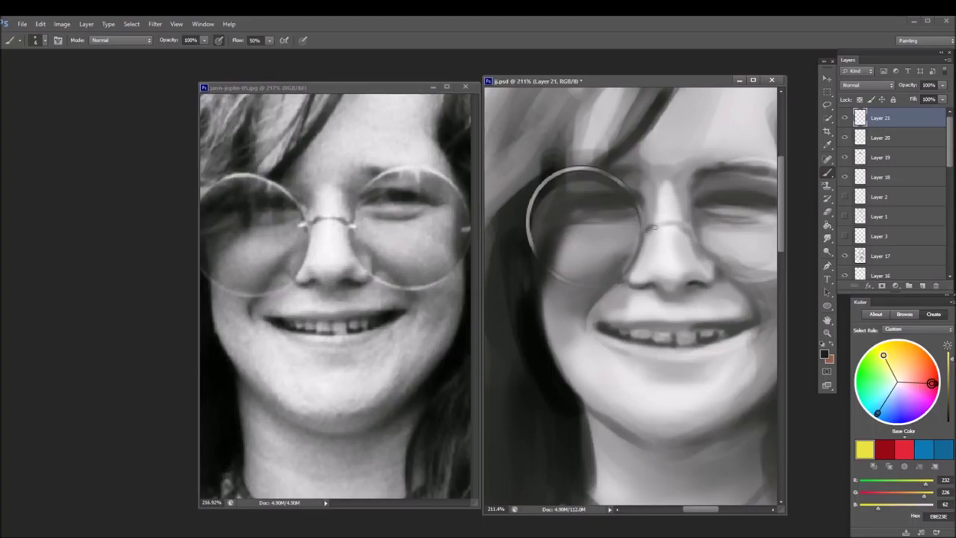
- Paint the wire bridge of the glasses over the nose on Layer 21, with a highlight at the lens joint
{"action": "left_click_drag", "start_coordinate": [644, 225], "coordinate": [660, 226]}
{"action": "left_click", "coordinate": [537, 224], "text": "alt"}
{"action": "left_click", "coordinate": [536, 198], "text": "alt"}
{"action": "left_click", "coordinate": [652, 307], "text": "alt"}
{"action": "left_click", "coordinate": [639, 232]}
{"action": "left_click", "coordinate": [653, 227], "text": "alt"}
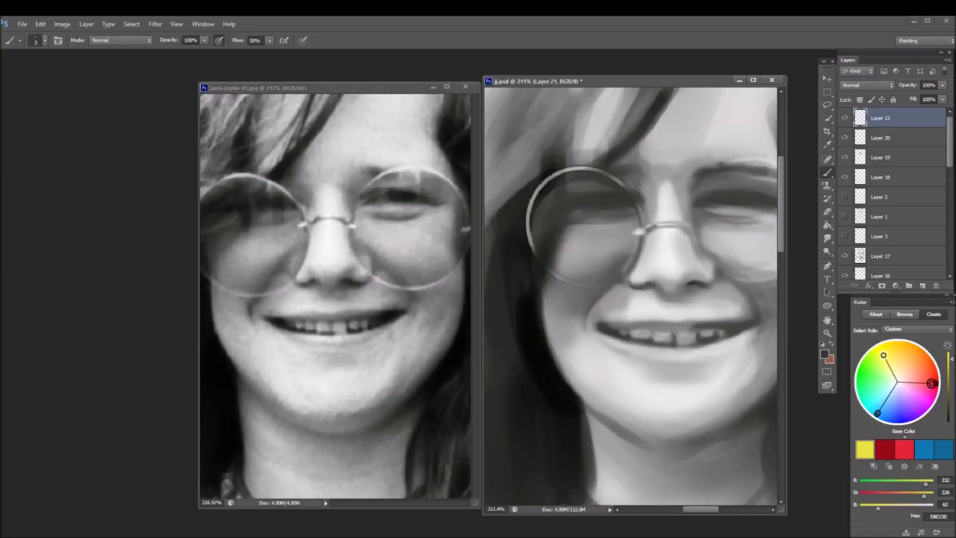
- Refine the viewer's-left nostril and its wing with sampled tones
{"action": "left_click_drag", "start_coordinate": [644, 273], "coordinate": [652, 284]}
{"action": "left_click", "coordinate": [669, 286], "text": "alt"}
{"action": "left_click", "coordinate": [647, 271], "text": "alt"}
{"action": "left_click", "coordinate": [634, 285], "text": "alt"}
{"action": "left_click", "coordinate": [654, 279], "text": "alt"}
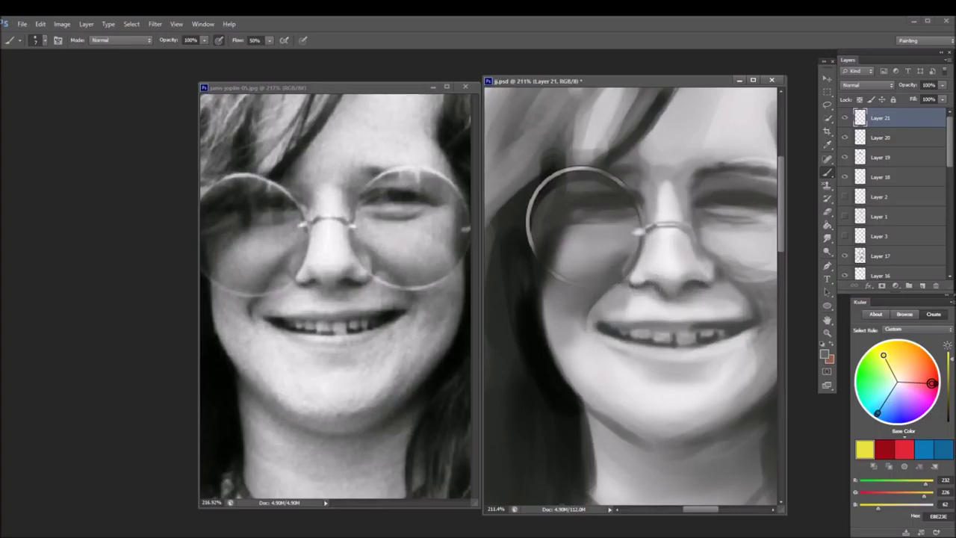
- Refine the underside and tip of the nose with sampled mid and light greys
{"action": "left_click", "coordinate": [653, 274], "text": "alt"}
{"action": "left_click", "coordinate": [658, 297], "text": "alt"}
{"action": "left_click", "coordinate": [672, 280], "text": "alt"}
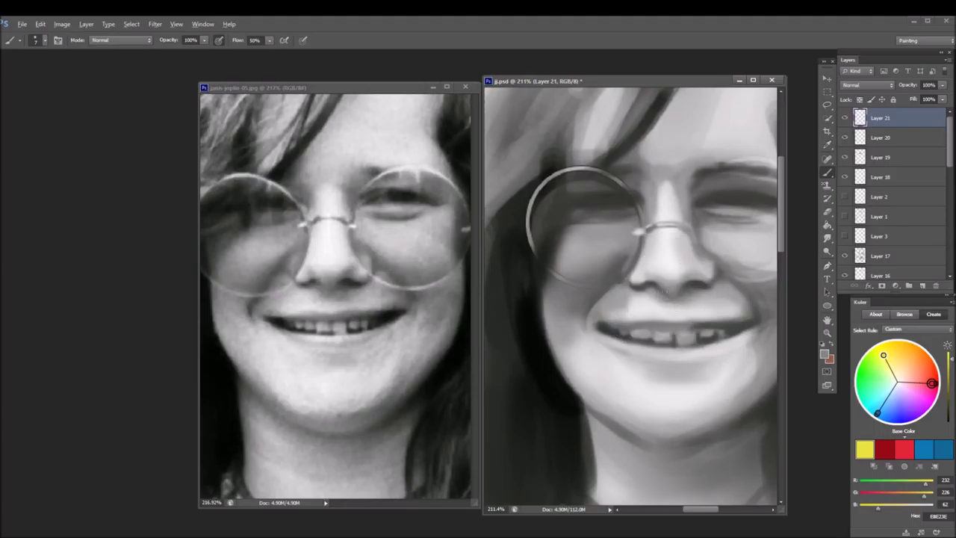
{"action": "left_click", "coordinate": [685, 288], "text": "alt"}
{"action": "left_click", "coordinate": [676, 287], "text": "alt"}
{"action": "left_click", "coordinate": [676, 271], "text": "alt"}
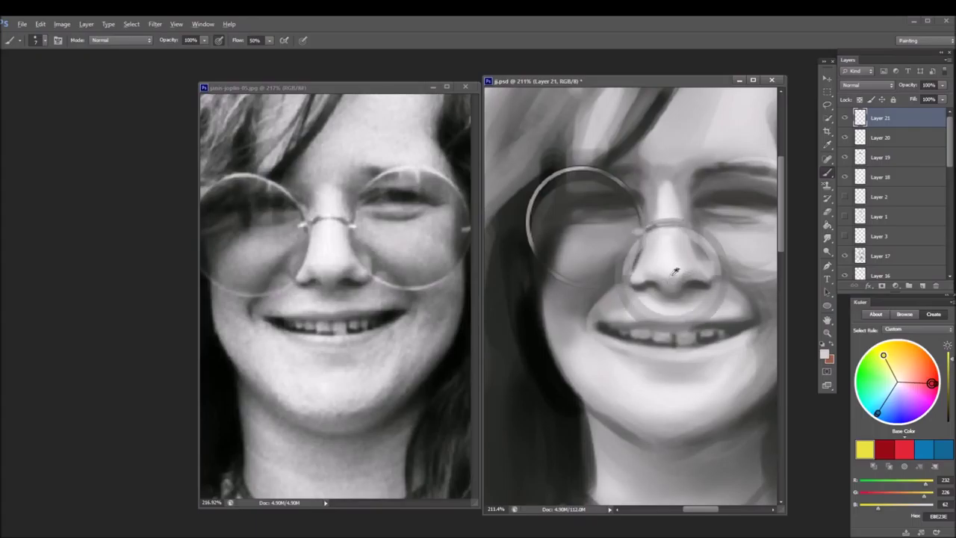
{"action": "left_click", "coordinate": [659, 268], "text": "alt"}
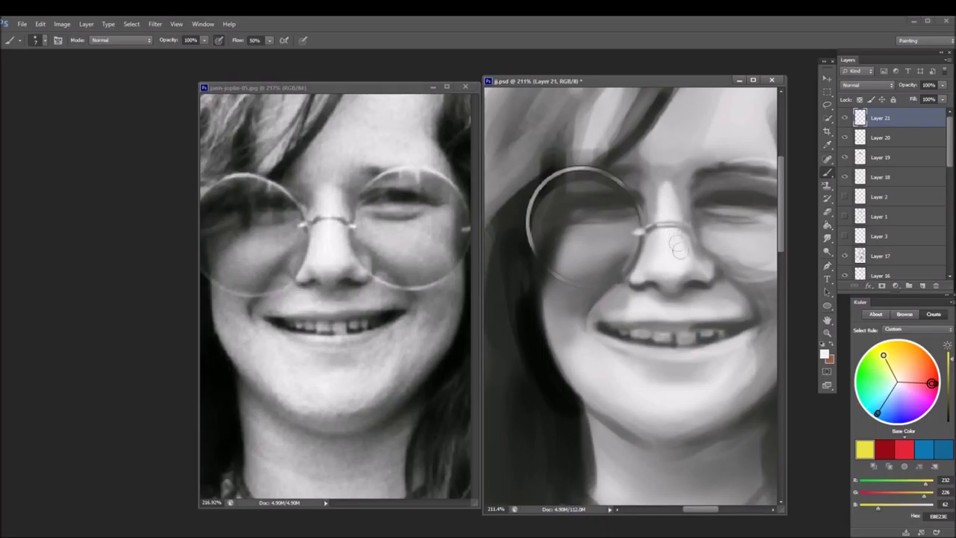
- Brighten the nose bridge between the eyes with a light grey brush enlarged to size 20
{"action": "key", "text": "]"}
{"action": "mouse_move", "coordinate": [663, 218]}
{"action": "left_mouse_down"}
{"action": "mouse_move", "coordinate": [658, 201]}
{"action": "mouse_move", "coordinate": [676, 198]}
{"action": "mouse_move", "coordinate": [669, 213]}
{"action": "mouse_move", "coordinate": [702, 157]}
{"action": "left_mouse_up"}
{"action": "left_click", "coordinate": [668, 190], "text": "alt"}
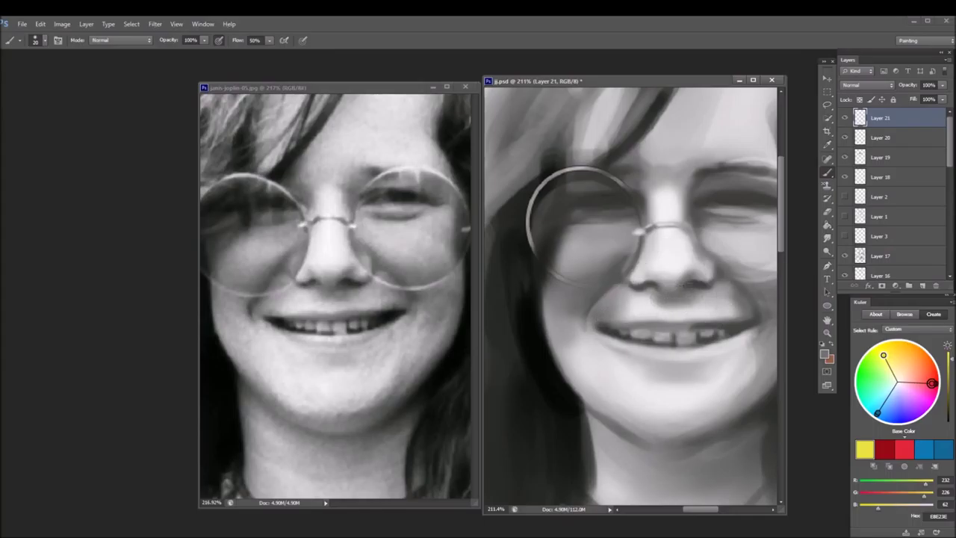
- Shade the skin between the nose and the upper lip with sampled greys
{"action": "left_click", "coordinate": [634, 263], "text": "alt"}
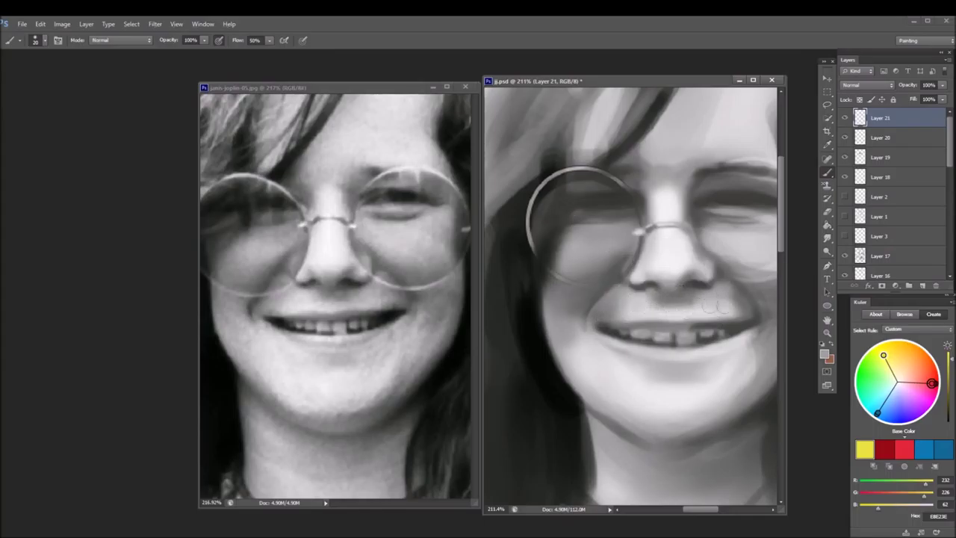
{"action": "left_click", "coordinate": [706, 327], "text": "alt"}
{"action": "left_click", "coordinate": [695, 327], "text": "alt"}
- Deepen the gaps between and below the teeth and the viewer's-left mouth corner with near-black strokes
{"action": "mouse_move", "coordinate": [702, 336]}
{"action": "left_mouse_down"}
{"action": "mouse_move", "coordinate": [754, 323]}
{"action": "mouse_move", "coordinate": [716, 337]}
{"action": "left_mouse_up"}
{"action": "left_click", "coordinate": [550, 312], "text": "alt"}
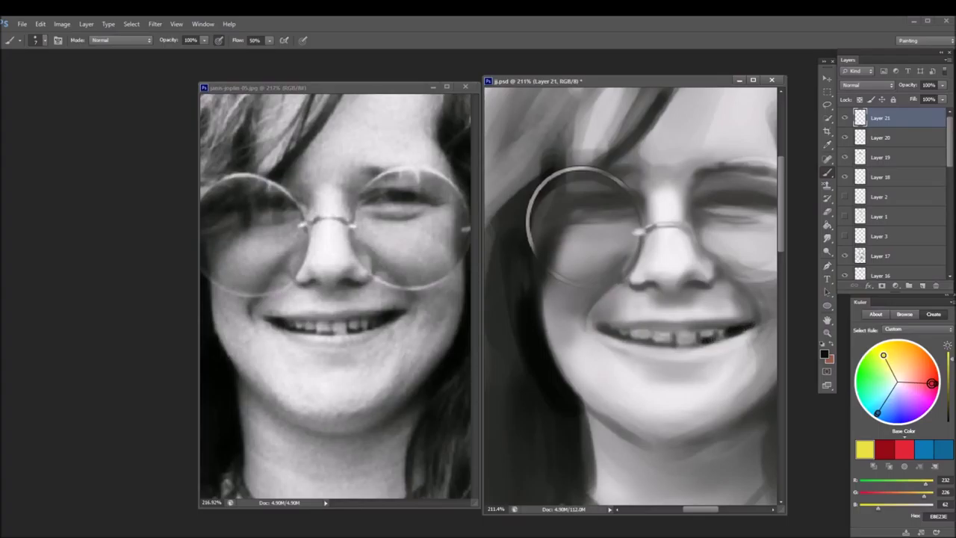
{"action": "left_click_drag", "start_coordinate": [649, 348], "coordinate": [679, 344]}
{"action": "mouse_move", "coordinate": [641, 341]}
{"action": "left_mouse_down"}
{"action": "mouse_move", "coordinate": [651, 339]}
{"action": "mouse_move", "coordinate": [624, 330]}
{"action": "left_mouse_up"}
{"action": "left_click_drag", "start_coordinate": [597, 327], "coordinate": [620, 325]}
{"action": "left_click_drag", "start_coordinate": [599, 334], "coordinate": [614, 328]}
{"action": "left_click", "coordinate": [603, 339], "text": "alt"}
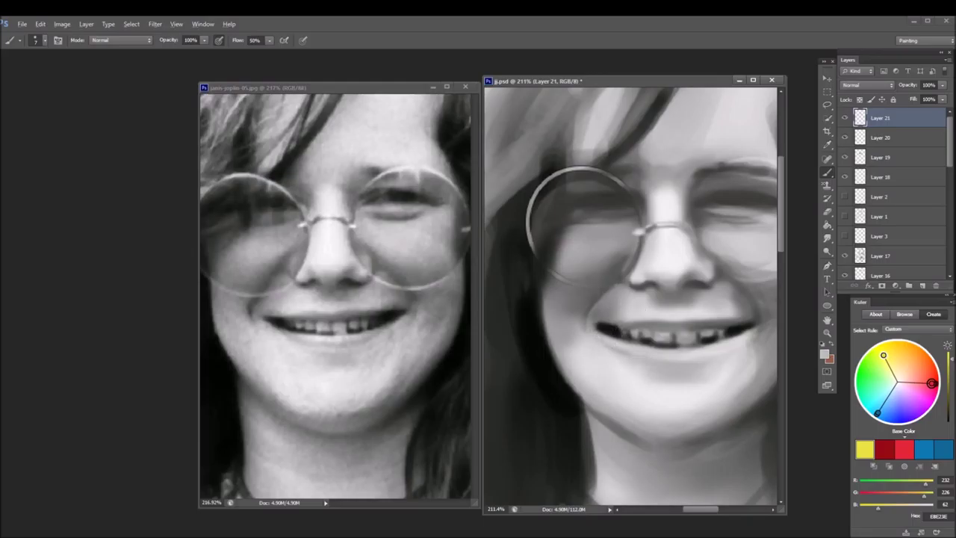
- Paint a light highlight along the upper lip's top edge and refine the lip below it
{"action": "left_click", "coordinate": [637, 312], "text": "alt"}
{"action": "left_click_drag", "start_coordinate": [636, 314], "coordinate": [721, 311]}
{"action": "left_click_drag", "start_coordinate": [651, 318], "coordinate": [627, 321]}
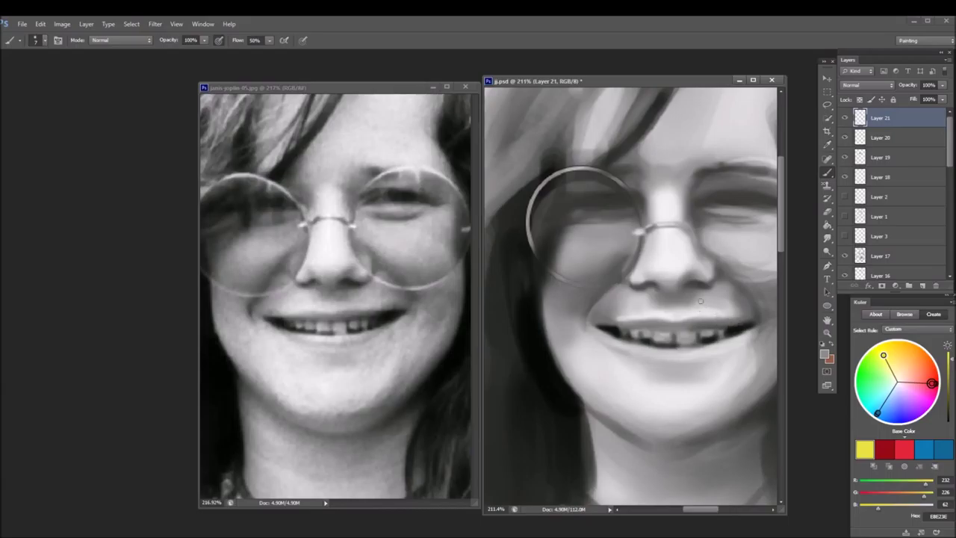
- Refine the viewer's-right nostril wing with greys sampled from the nose
{"action": "left_click", "coordinate": [694, 269], "text": "alt"}
{"action": "left_click", "coordinate": [707, 253], "text": "alt"}
{"action": "left_click", "coordinate": [680, 259], "text": "alt"}
{"action": "scroll", "coordinate": [949, 158], "scroll_direction": "down", "scroll_amount": 2}
{"action": "scroll", "coordinate": [949, 158], "scroll_direction": "up", "scroll_amount": 2}
- Darken the shadow along the outer lower edge inside the viewer's-left lens
{"action": "left_click", "coordinate": [571, 232], "text": "alt"}
{"action": "mouse_move", "coordinate": [557, 263]}
{"action": "left_mouse_down"}
{"action": "mouse_move", "coordinate": [560, 231]}
{"action": "mouse_move", "coordinate": [550, 263]}
{"action": "left_mouse_up"}
{"action": "left_click", "coordinate": [555, 245], "text": "alt"}
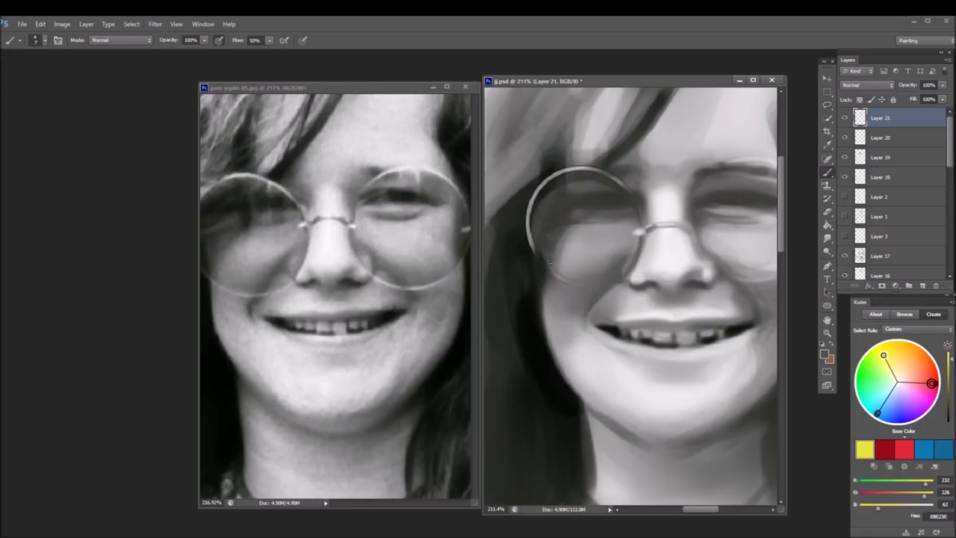
- Lighten the lower eyelid and cheek seen through the viewer's-left lens
{"action": "left_click", "coordinate": [582, 230], "text": "alt"}
{"action": "mouse_move", "coordinate": [579, 224]}
{"action": "left_mouse_down"}
{"action": "mouse_move", "coordinate": [603, 232]}
{"action": "mouse_move", "coordinate": [628, 218]}
{"action": "left_mouse_up"}
{"action": "left_click", "coordinate": [642, 309], "text": "alt"}
{"action": "mouse_move", "coordinate": [580, 254]}
{"action": "left_mouse_down"}
{"action": "mouse_move", "coordinate": [607, 245]}
{"action": "mouse_move", "coordinate": [585, 254]}
{"action": "mouse_move", "coordinate": [579, 245]}
{"action": "mouse_move", "coordinate": [617, 231]}
{"action": "mouse_move", "coordinate": [577, 242]}
{"action": "mouse_move", "coordinate": [595, 253]}
{"action": "mouse_move", "coordinate": [624, 239]}
{"action": "left_mouse_up"}
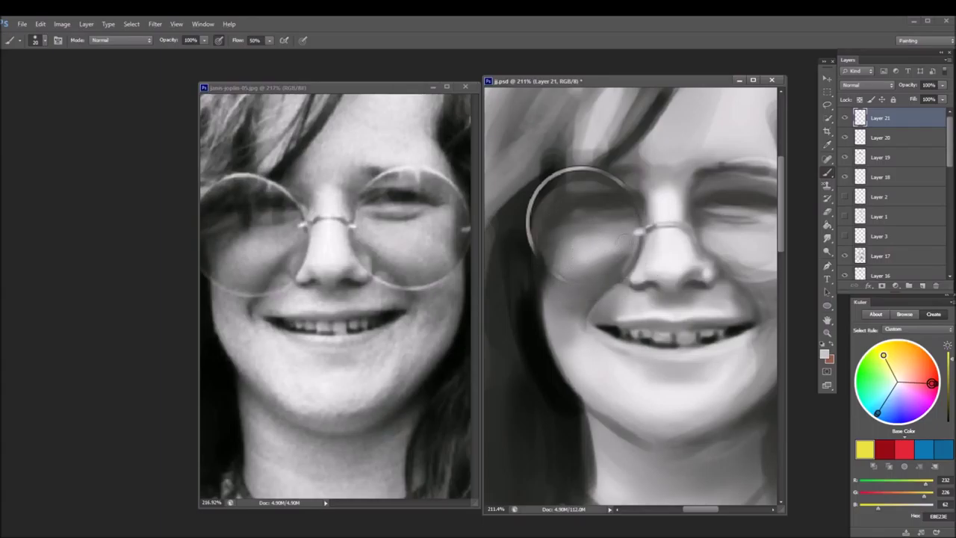
- Darken the eye inside the viewer's-left lens and paint the dark vertical hair shadows over its lower lid
{"action": "mouse_move", "coordinate": [586, 215]}
{"action": "left_mouse_down"}
{"action": "mouse_move", "coordinate": [618, 214]}
{"action": "mouse_move", "coordinate": [620, 197]}
{"action": "mouse_move", "coordinate": [566, 200]}
{"action": "mouse_move", "coordinate": [625, 200]}
{"action": "left_mouse_up"}
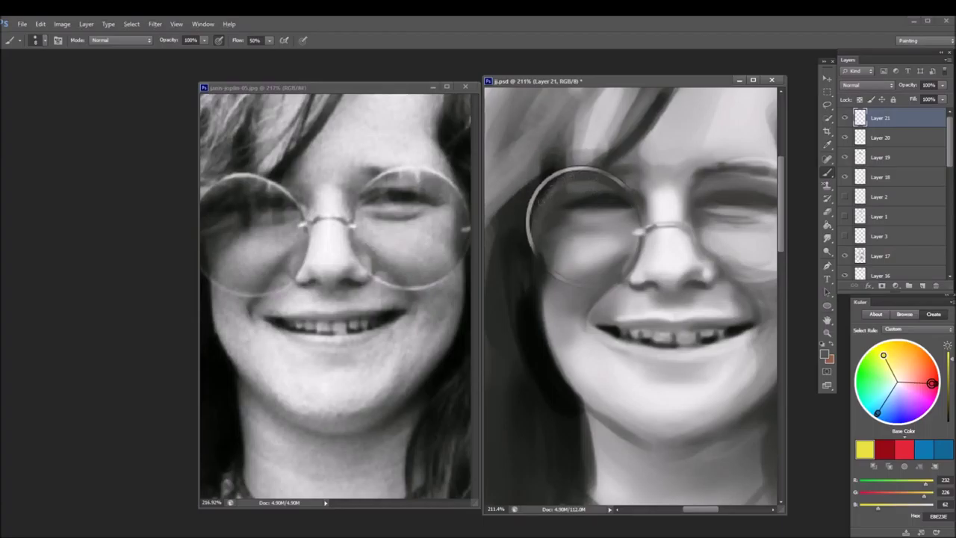
{"action": "left_click_drag", "start_coordinate": [577, 218], "coordinate": [570, 196]}
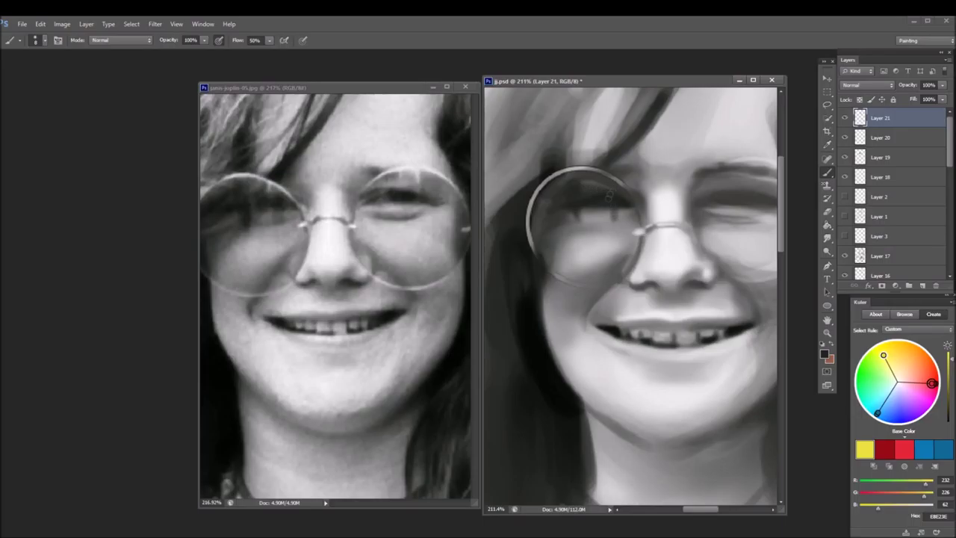
{"action": "mouse_move", "coordinate": [612, 221]}
{"action": "left_mouse_down"}
{"action": "mouse_move", "coordinate": [613, 196]}
{"action": "mouse_move", "coordinate": [585, 217]}
{"action": "mouse_move", "coordinate": [622, 204]}
{"action": "left_mouse_up"}
{"action": "left_click", "coordinate": [619, 245], "text": "alt"}
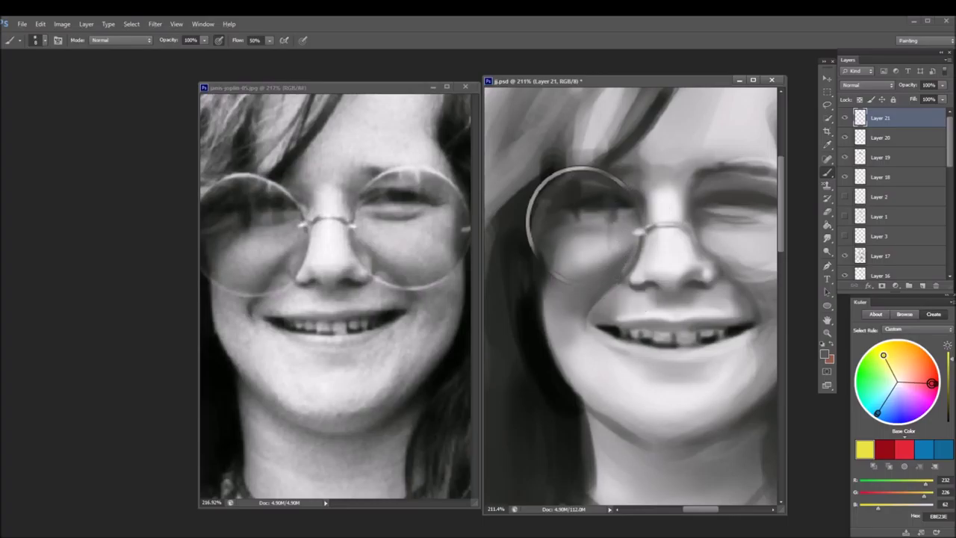
- Refine the nostrils and the underside of the nose with greys sampled from the surrounding skin
{"action": "left_click", "coordinate": [657, 272], "text": "alt"}
{"action": "left_click", "coordinate": [670, 279], "text": "alt"}
{"action": "left_click", "coordinate": [637, 282], "text": "alt"}
{"action": "left_click", "coordinate": [666, 278], "text": "alt"}
{"action": "left_click", "coordinate": [681, 271], "text": "alt"}
{"action": "left_click", "coordinate": [691, 272], "text": "alt"}
{"action": "left_click", "coordinate": [647, 273], "text": "alt"}
{"action": "left_click_drag", "start_coordinate": [645, 277], "coordinate": [642, 283]}
{"action": "left_click", "coordinate": [647, 280], "text": "alt"}
{"action": "left_click", "coordinate": [683, 280], "text": "alt"}
{"action": "left_click", "coordinate": [624, 321], "text": "alt"}
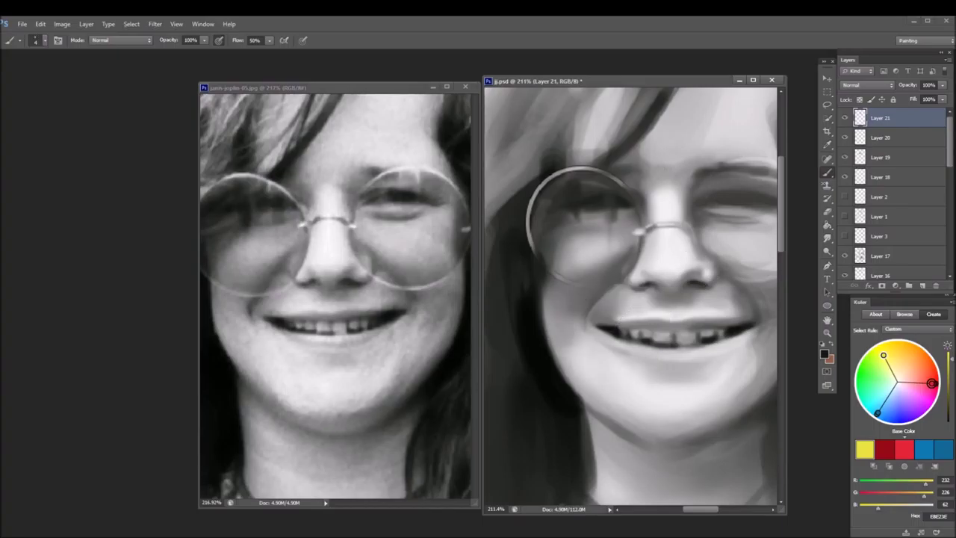
- Sharpen the wire bridge of the glasses and its joints with dark and light touches
{"action": "left_click_drag", "start_coordinate": [683, 226], "coordinate": [693, 233]}
{"action": "left_click", "coordinate": [637, 225], "text": "alt"}
{"action": "left_click", "coordinate": [643, 228], "text": "alt"}
- Darken the hair edge along the viewer's-left cheek and jaw to define the face contour
{"action": "key", "text": "ctrl+0"}
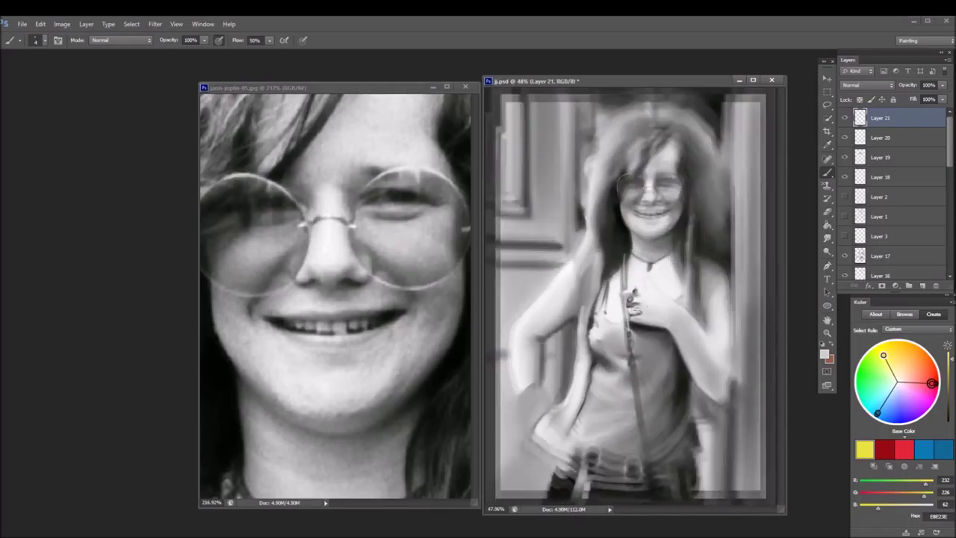
{"action": "scroll", "coordinate": [631, 298], "scroll_direction": "up", "scroll_amount": 4}
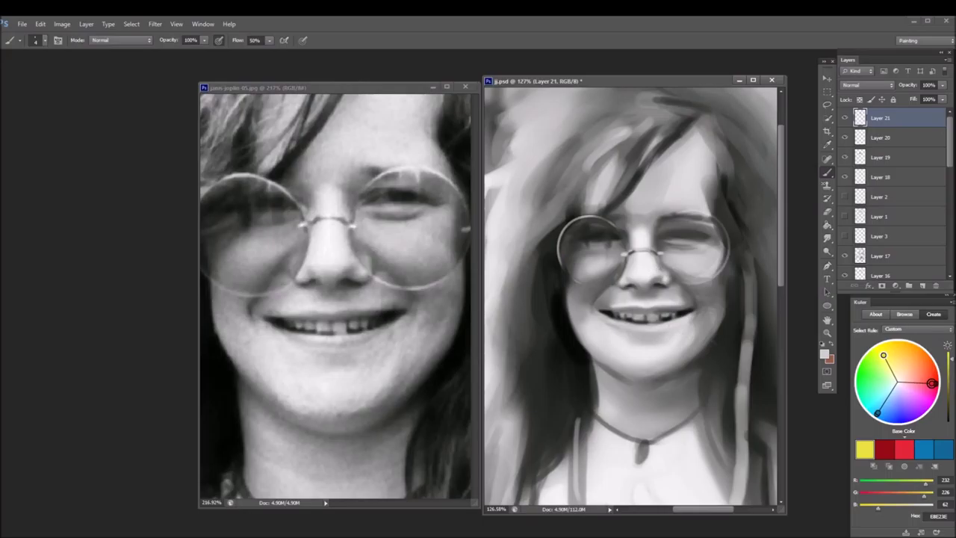
{"action": "scroll", "coordinate": [676, 293], "scroll_direction": "up", "scroll_amount": 2}
{"action": "left_click", "coordinate": [517, 310], "text": "alt"}
{"action": "left_click_drag", "start_coordinate": [523, 282], "coordinate": [532, 342]}
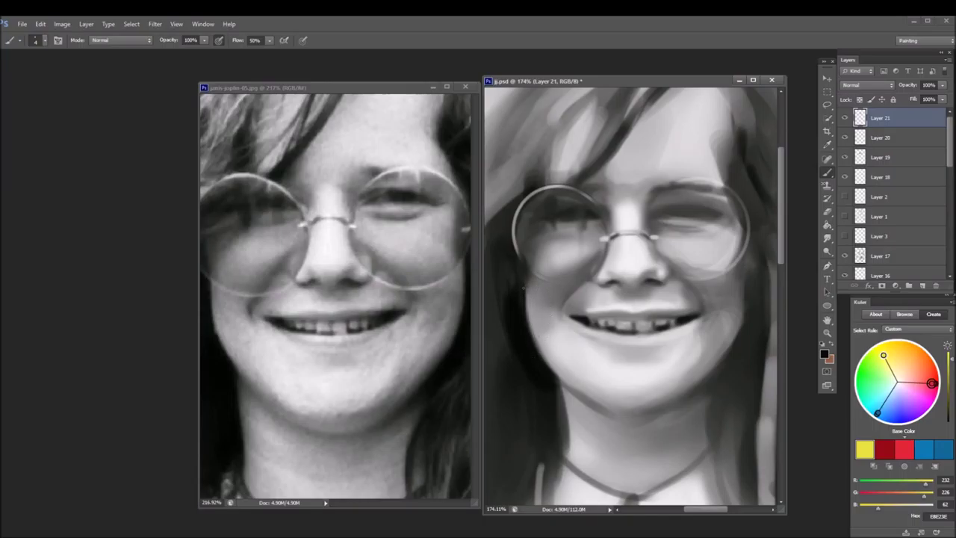
{"action": "left_click", "coordinate": [538, 327], "text": "alt"}
{"action": "mouse_move", "coordinate": [536, 335]}
{"action": "left_mouse_down"}
{"action": "mouse_move", "coordinate": [560, 380]}
{"action": "mouse_move", "coordinate": [532, 345]}
{"action": "mouse_move", "coordinate": [528, 312]}
{"action": "mouse_move", "coordinate": [535, 345]}
{"action": "mouse_move", "coordinate": [568, 391]}
{"action": "mouse_move", "coordinate": [559, 414]}
{"action": "mouse_move", "coordinate": [575, 401]}
{"action": "mouse_move", "coordinate": [566, 412]}
{"action": "left_mouse_up"}
{"action": "left_click", "coordinate": [525, 299], "text": "alt"}
{"action": "left_click", "coordinate": [561, 385], "text": "alt"}
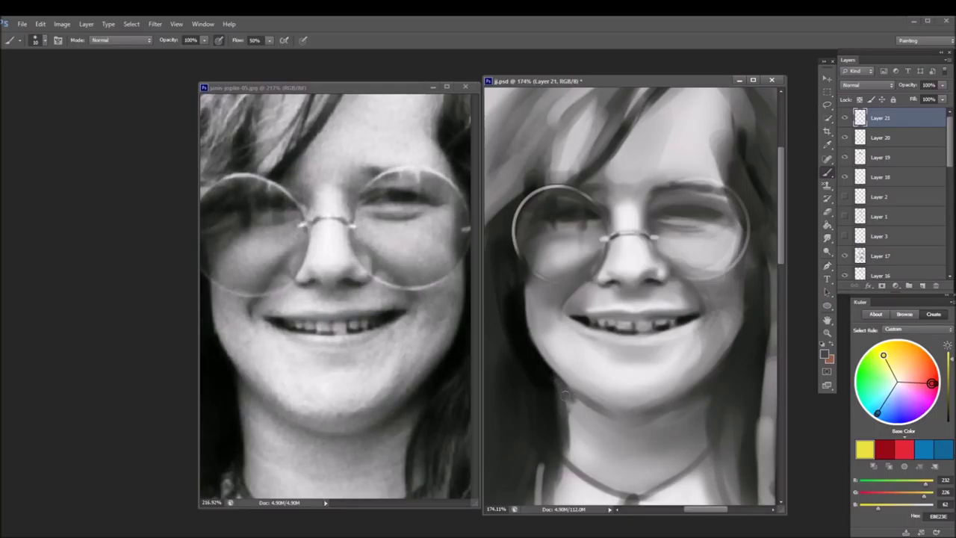
- Soften the shadow under the jaw and chin using a 25 px brush and sampled greys
{"action": "key", "text": "bracketright"}
{"action": "key", "text": "bracketright"}
{"action": "key", "text": "bracketright"}
{"action": "mouse_move", "coordinate": [544, 357]}
{"action": "left_mouse_down"}
{"action": "mouse_move", "coordinate": [597, 396]}
{"action": "mouse_move", "coordinate": [672, 399]}
{"action": "left_mouse_up"}
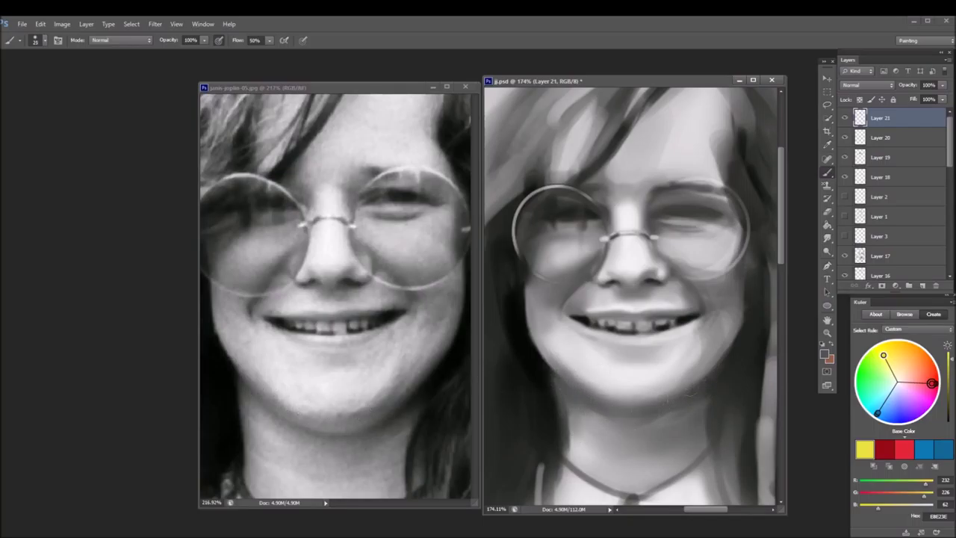
{"action": "left_click", "coordinate": [634, 392], "text": "alt"}
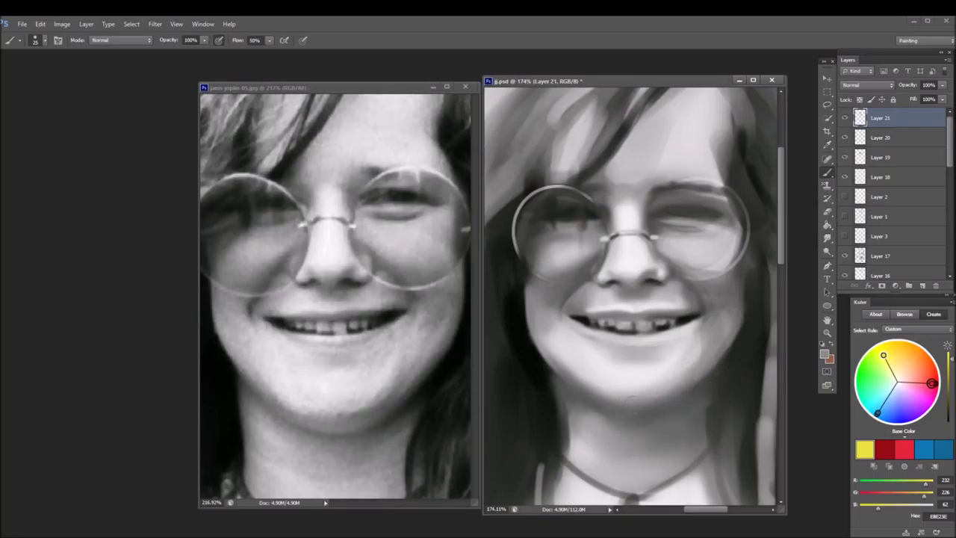
{"action": "mouse_move", "coordinate": [626, 384]}
{"action": "left_mouse_down"}
{"action": "mouse_move", "coordinate": [687, 356]}
{"action": "mouse_move", "coordinate": [673, 372]}
{"action": "mouse_move", "coordinate": [701, 352]}
{"action": "mouse_move", "coordinate": [678, 329]}
{"action": "mouse_move", "coordinate": [647, 376]}
{"action": "left_mouse_up"}
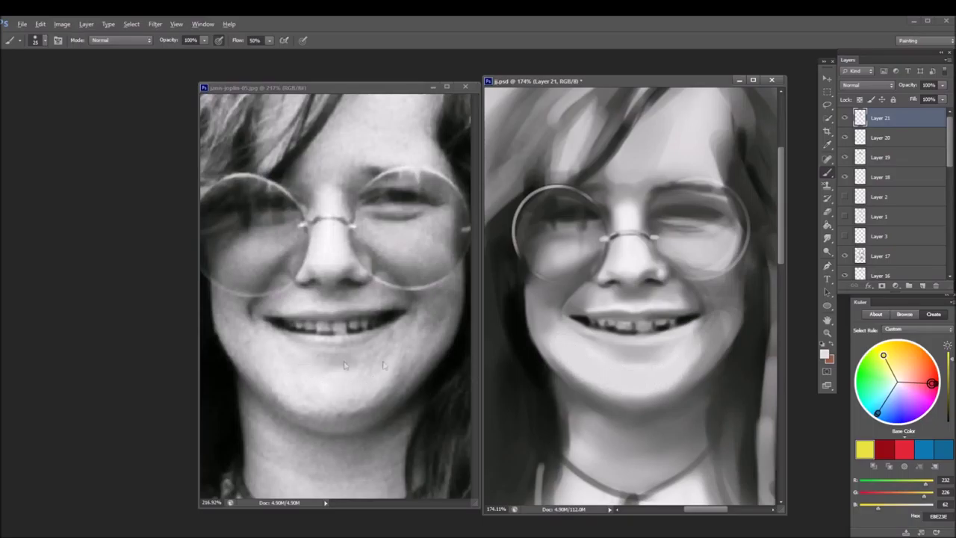
- Smooth the lower cheeks and the viewer's-right jaw with light greys sampled from the face
{"action": "left_click", "coordinate": [566, 352], "text": "alt"}
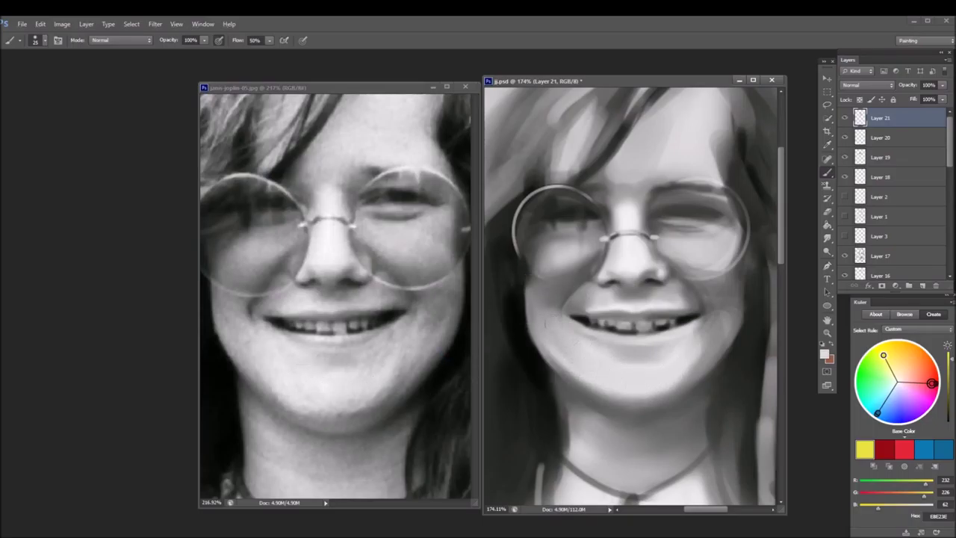
{"action": "left_click", "coordinate": [586, 352], "text": "alt"}
{"action": "left_click_drag", "start_coordinate": [708, 345], "coordinate": [677, 389]}
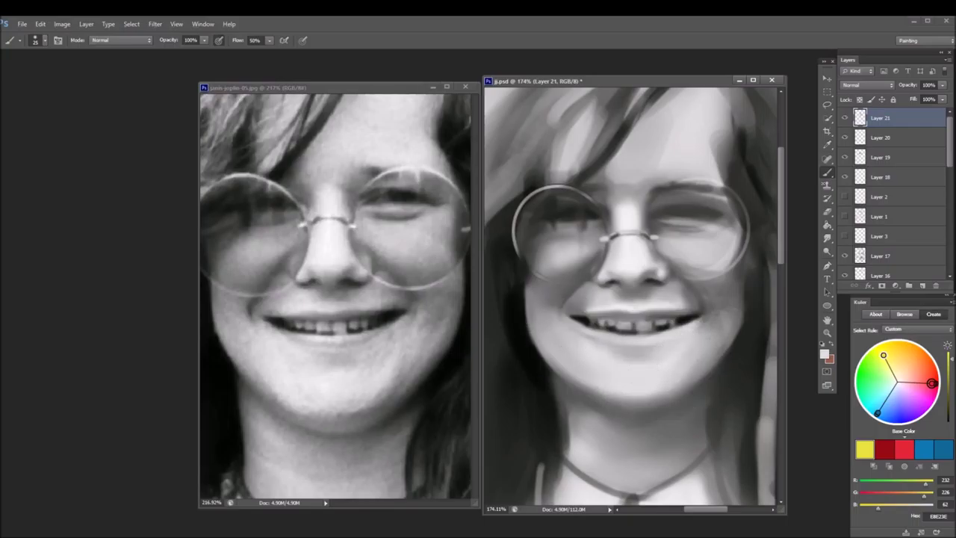
{"action": "left_click", "coordinate": [711, 325], "text": "alt"}
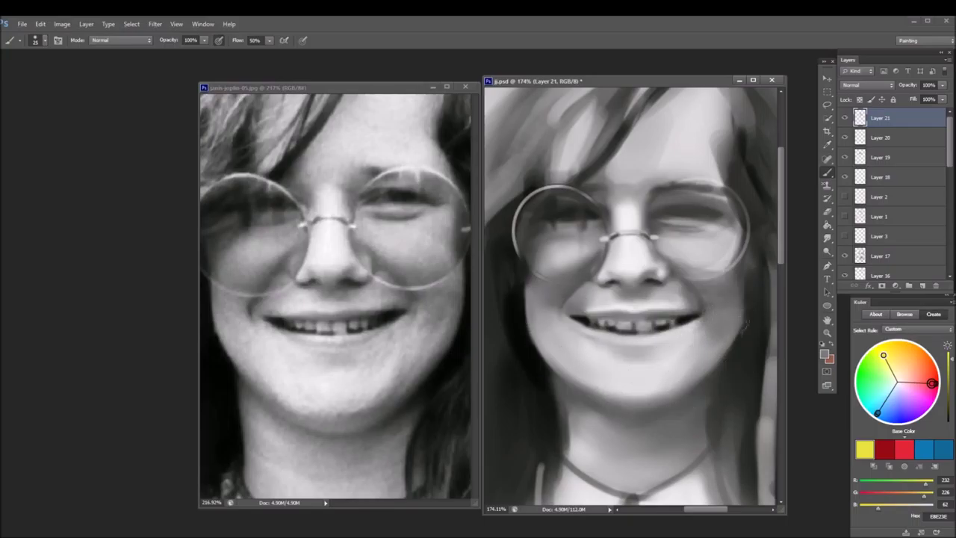
- Paint near-black hair beside the viewer's-right cheek and jaw, continuing down along the neck
{"action": "left_click", "coordinate": [754, 306], "text": "alt"}
{"action": "left_click", "coordinate": [746, 352], "text": "alt"}
{"action": "left_click_drag", "start_coordinate": [736, 377], "coordinate": [753, 319]}
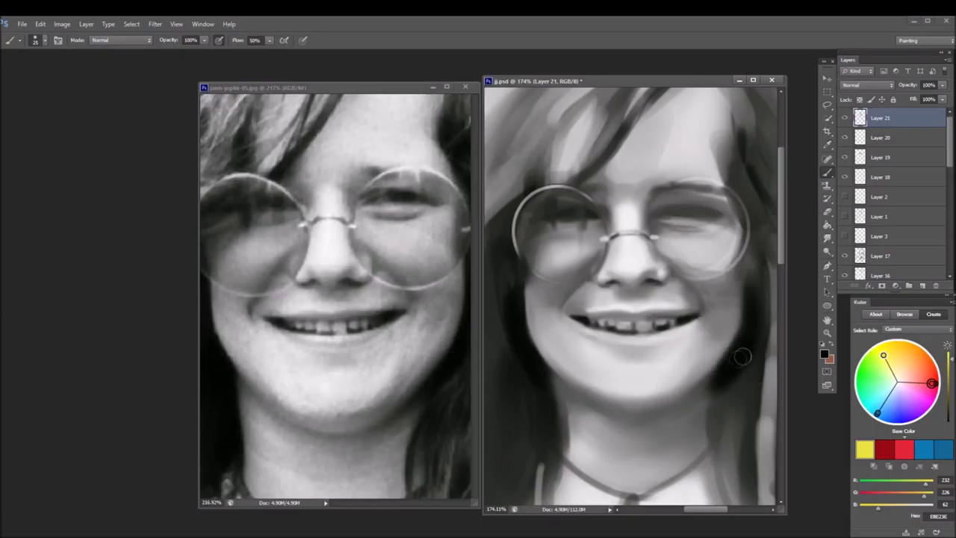
{"action": "left_click_drag", "start_coordinate": [721, 374], "coordinate": [672, 404]}
{"action": "left_click_drag", "start_coordinate": [731, 404], "coordinate": [711, 475]}
{"action": "key", "text": "ctrl+z"}
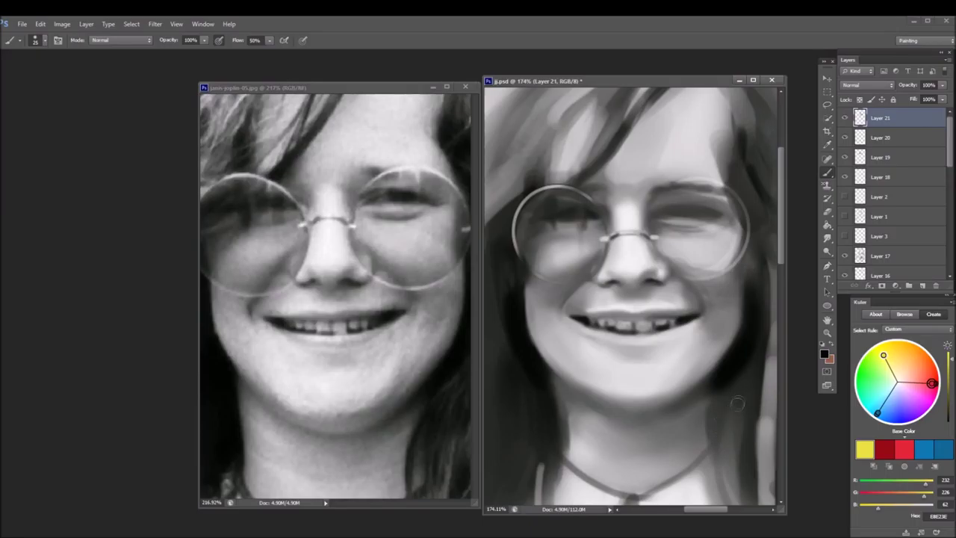
{"action": "mouse_move", "coordinate": [726, 405]}
{"action": "left_mouse_down"}
{"action": "mouse_move", "coordinate": [717, 457]}
{"action": "mouse_move", "coordinate": [721, 400]}
{"action": "left_mouse_up"}
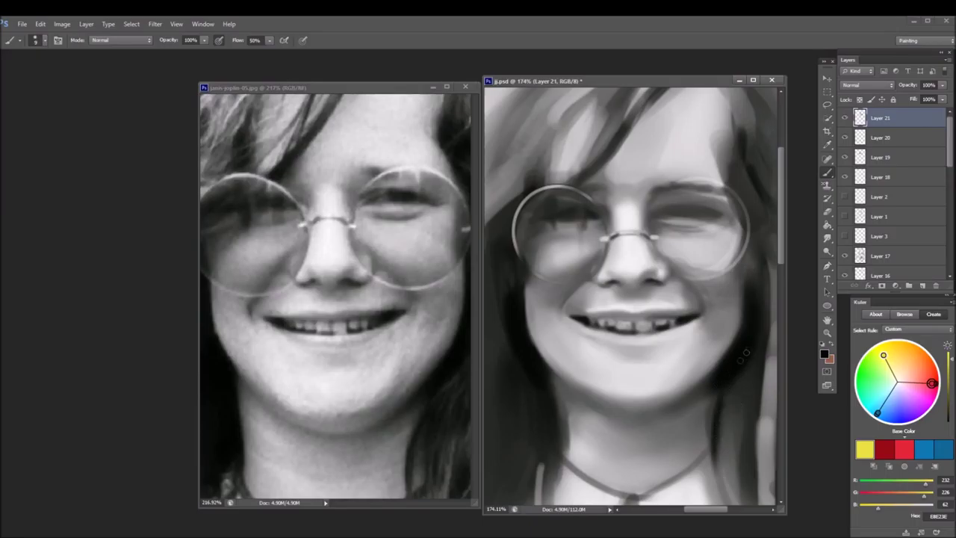
- Blend the skin between the nose and the upper lip with sampled greys
{"action": "left_click", "coordinate": [623, 390], "text": "alt"}
{"action": "left_click", "coordinate": [611, 303], "text": "alt"}
{"action": "mouse_move", "coordinate": [612, 302]}
{"action": "left_mouse_down"}
{"action": "mouse_move", "coordinate": [666, 302]}
{"action": "mouse_move", "coordinate": [615, 303]}
{"action": "mouse_move", "coordinate": [669, 292]}
{"action": "left_mouse_up"}
{"action": "left_click", "coordinate": [608, 302], "text": "alt"}
- Refine the tones of the nose and of its viewer's-left side up to the inner brow
{"action": "left_click_drag", "start_coordinate": [618, 254], "coordinate": [644, 270]}
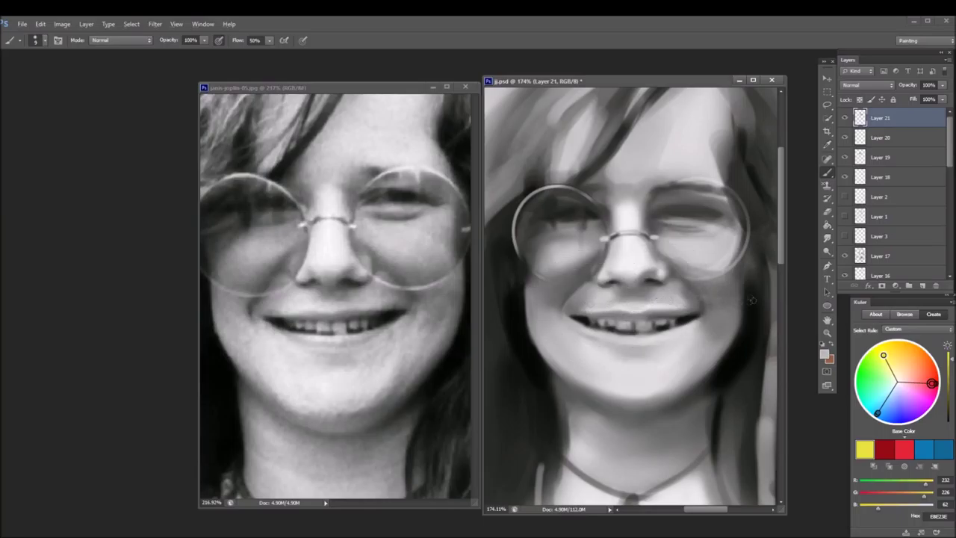
{"action": "left_click", "coordinate": [661, 269], "text": "alt"}
{"action": "left_click", "coordinate": [644, 245], "text": "alt"}
{"action": "left_click", "coordinate": [619, 239], "text": "alt"}
{"action": "left_click", "coordinate": [613, 208], "text": "alt"}
{"action": "left_click", "coordinate": [618, 213], "text": "alt"}
{"action": "left_click_drag", "start_coordinate": [615, 209], "coordinate": [603, 196]}
{"action": "left_click", "coordinate": [598, 179], "text": "alt"}
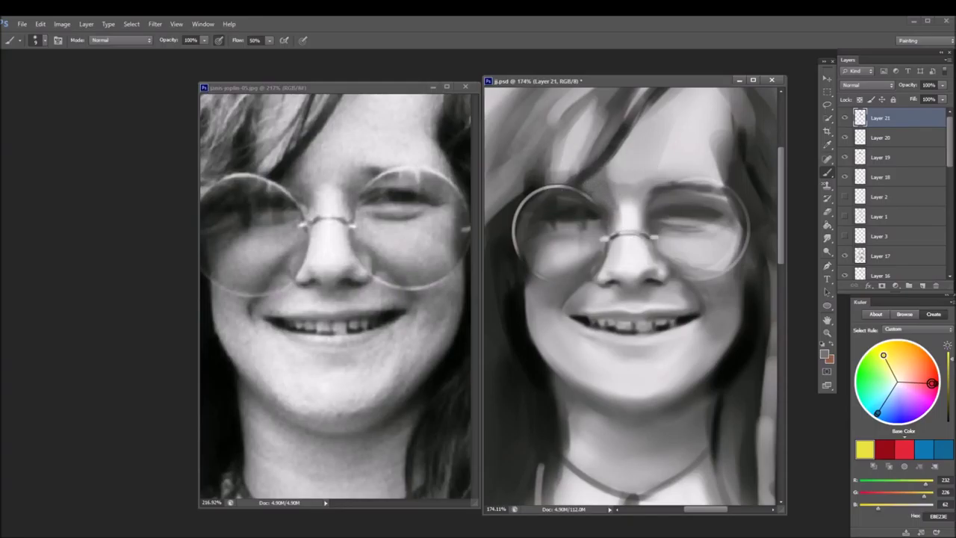
- Blend the top of the nose bridge and lighten the forehead using a 30 px brush and sampled greys
{"action": "key", "text": "bracketright"}
{"action": "key", "text": "bracketright"}
{"action": "key", "text": "bracketright"}
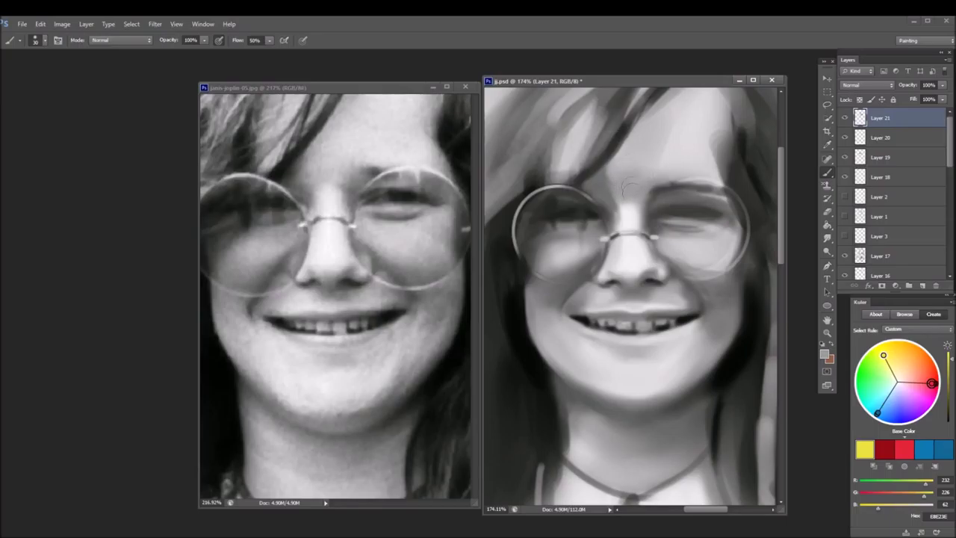
{"action": "left_click", "coordinate": [630, 203], "text": "alt"}
{"action": "left_click_drag", "start_coordinate": [630, 191], "coordinate": [631, 217]}
{"action": "left_click", "coordinate": [628, 220], "text": "alt"}
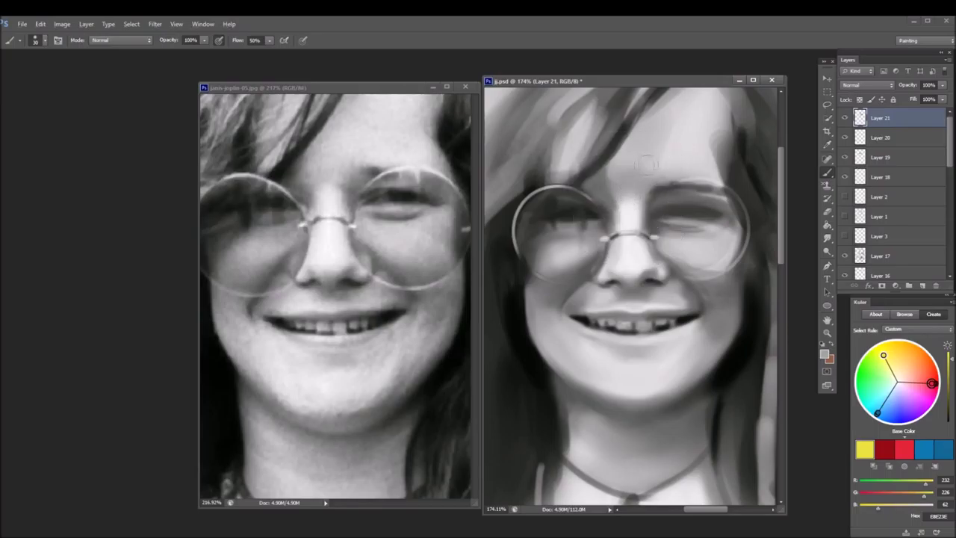
{"action": "left_click", "coordinate": [630, 194], "text": "alt"}
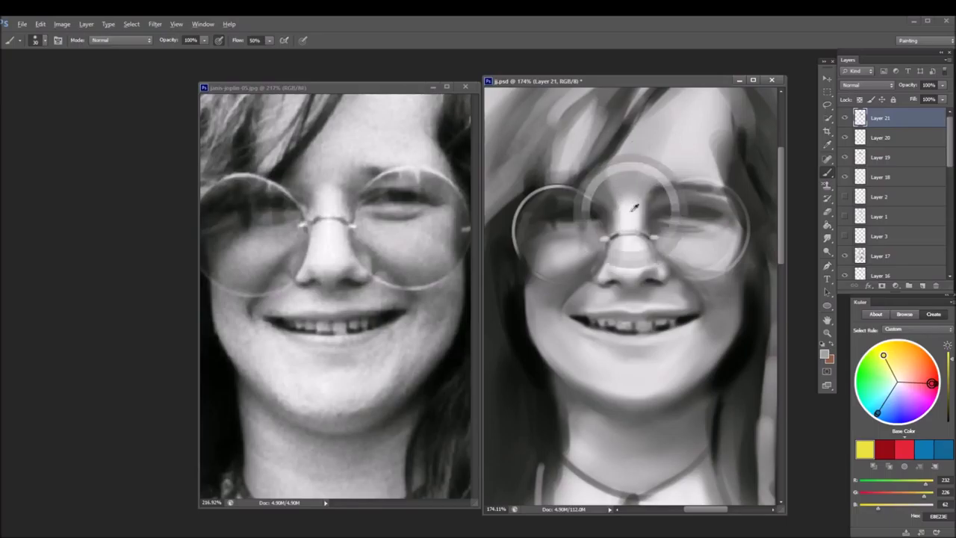
{"action": "left_click", "coordinate": [632, 142], "text": "alt"}
{"action": "left_click", "coordinate": [660, 147], "text": "alt"}
{"action": "left_click", "coordinate": [634, 269], "text": "alt"}
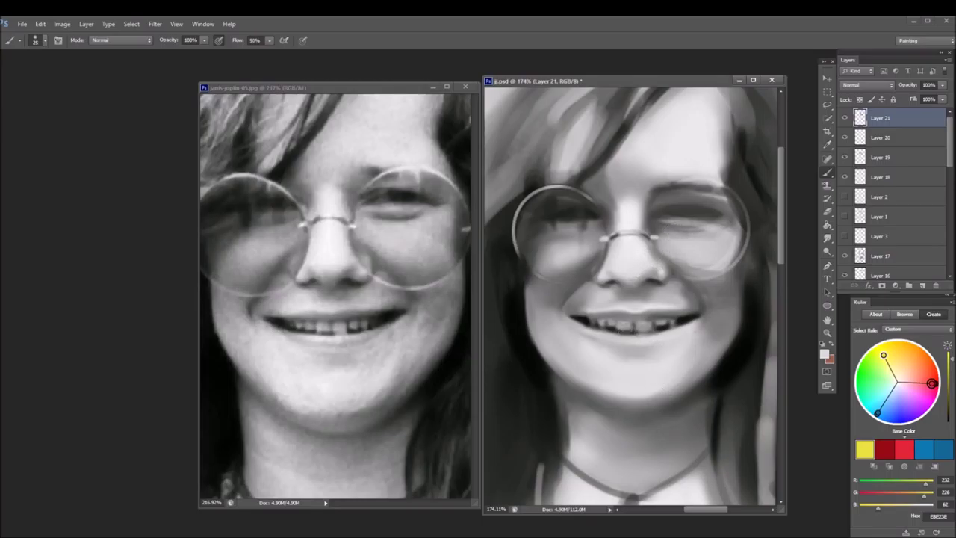
- Lighten the upper front teeth and even out their lower edges
{"action": "left_click", "coordinate": [625, 327]}
{"action": "left_click_drag", "start_coordinate": [646, 325], "coordinate": [641, 328]}
{"action": "left_click", "coordinate": [651, 320], "text": "alt"}
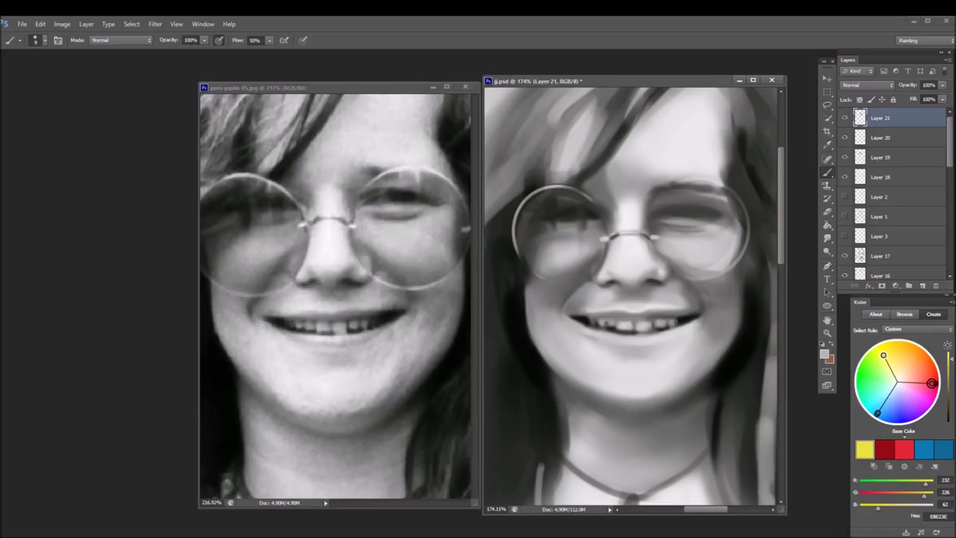
{"action": "left_click_drag", "start_coordinate": [607, 326], "coordinate": [612, 325]}
- Repaint the upper lip toward the viewer's-right mouth corner with sampled mid-greys
{"action": "left_click", "coordinate": [361, 306], "text": "alt"}
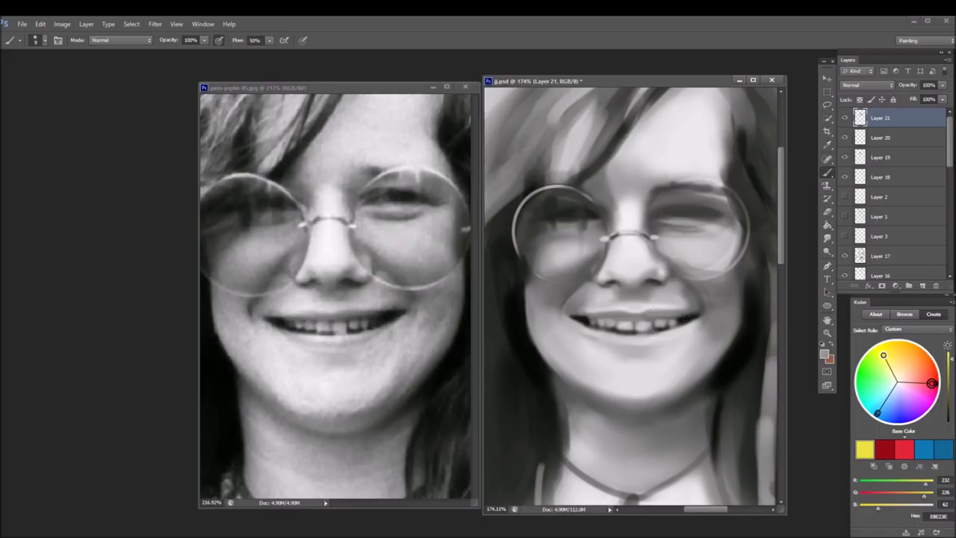
{"action": "left_click_drag", "start_coordinate": [646, 317], "coordinate": [699, 310]}
{"action": "left_click", "coordinate": [676, 307], "text": "alt"}
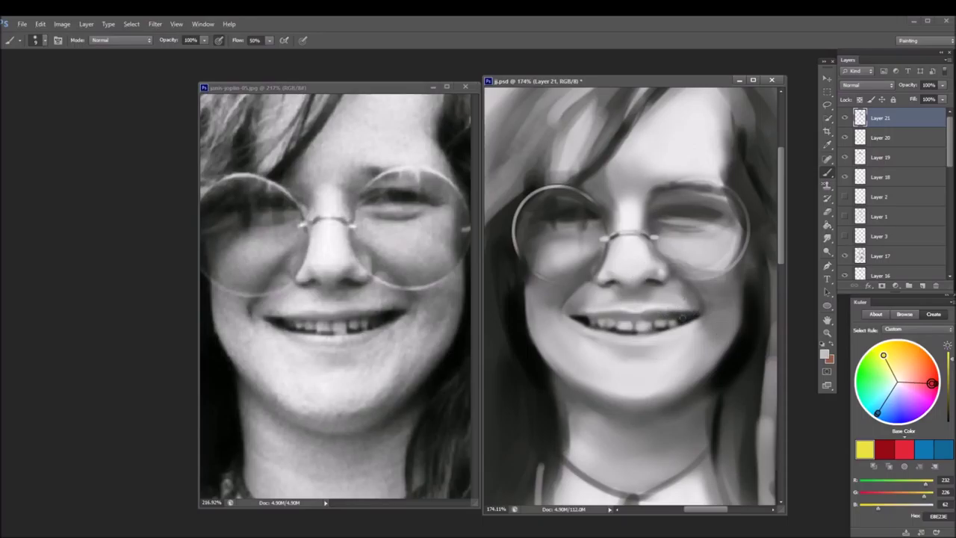
{"action": "left_click", "coordinate": [671, 312], "text": "alt"}
{"action": "left_click", "coordinate": [659, 306], "text": "alt"}
{"action": "left_click", "coordinate": [656, 309], "text": "alt"}
{"action": "left_click", "coordinate": [662, 305], "text": "alt"}
{"action": "left_click", "coordinate": [647, 310], "text": "alt"}
{"action": "left_click", "coordinate": [649, 307], "text": "alt"}
- Refine the viewer's-right teeth and the line where the upper lip meets the teeth
{"action": "left_click", "coordinate": [676, 321], "text": "alt"}
{"action": "mouse_move", "coordinate": [650, 319]}
{"action": "left_mouse_down"}
{"action": "mouse_move", "coordinate": [678, 320]}
{"action": "mouse_move", "coordinate": [655, 315]}
{"action": "left_mouse_up"}
{"action": "left_click", "coordinate": [642, 323], "text": "alt"}
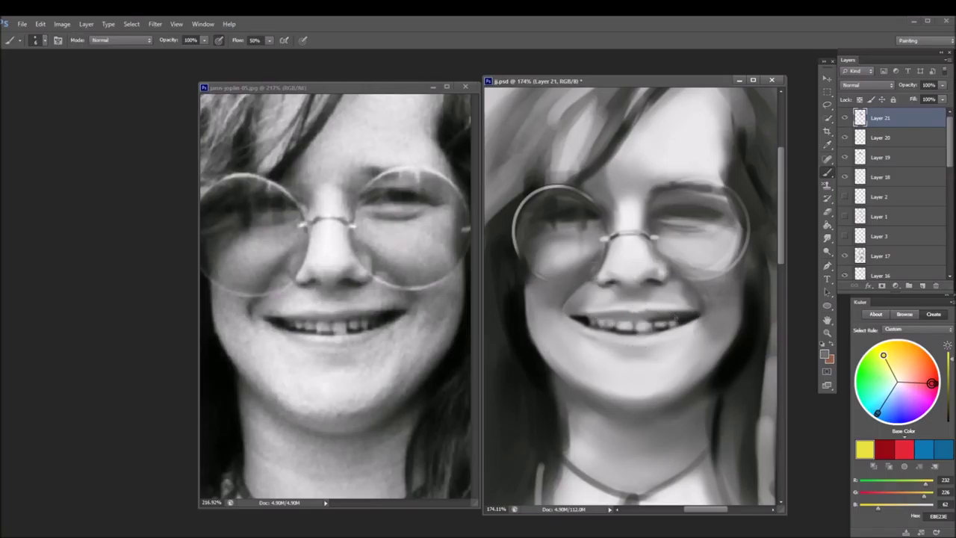
{"action": "left_click", "coordinate": [661, 320]}
{"action": "left_click", "coordinate": [662, 319], "text": "alt"}
{"action": "left_click", "coordinate": [665, 318], "text": "alt"}
{"action": "left_click", "coordinate": [678, 316], "text": "alt"}
{"action": "left_click_drag", "start_coordinate": [633, 320], "coordinate": [598, 319]}
{"action": "left_click", "coordinate": [628, 309], "text": "alt"}
- Darken the hair beside the viewer's-left jaw and shade the jaw and viewer's-right cheek with a 30 px brush
{"action": "key", "text": "bracketright"}
{"action": "key", "text": "bracketright"}
{"action": "key", "text": "bracketright"}
{"action": "left_click", "coordinate": [336, 298]}
{"action": "scroll", "coordinate": [336, 299], "scroll_direction": "down", "scroll_amount": 5}
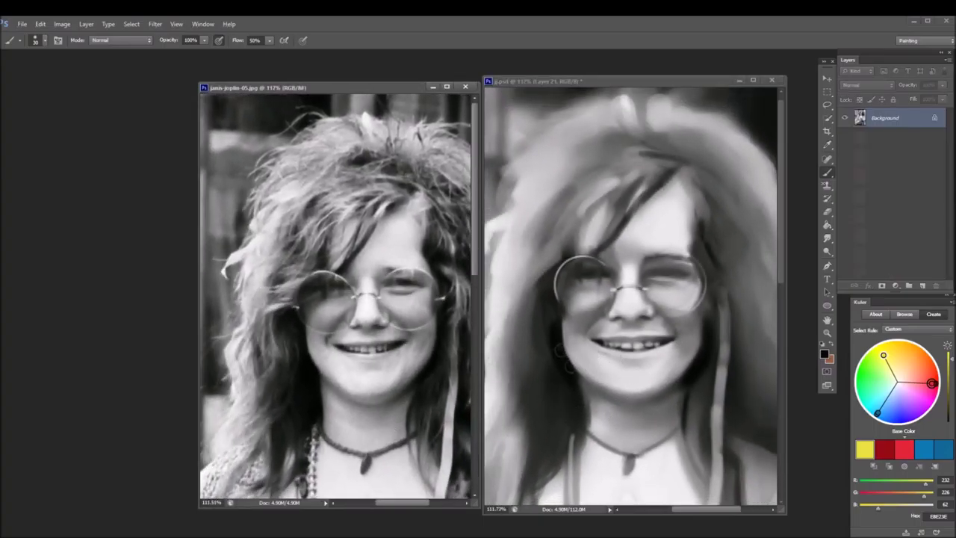
{"action": "left_click", "coordinate": [564, 362]}
{"action": "left_click", "coordinate": [623, 386], "text": "alt"}
{"action": "mouse_move", "coordinate": [597, 373]}
{"action": "left_mouse_down"}
{"action": "mouse_move", "coordinate": [670, 386]}
{"action": "mouse_move", "coordinate": [699, 317]}
{"action": "left_mouse_up"}
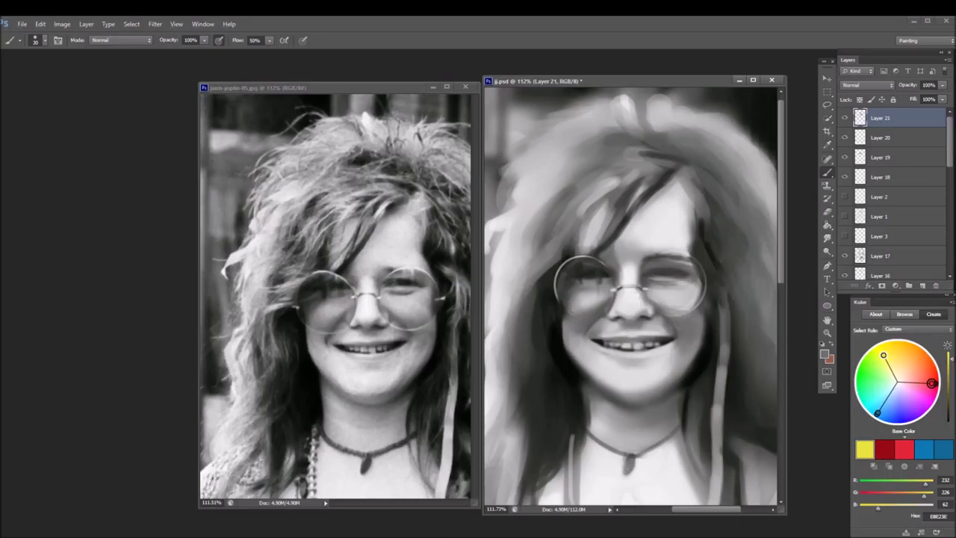
- Refine the viewer's-right cheek and jaw contour against the dark hair using a 10 px brush
{"action": "left_click", "coordinate": [708, 336], "text": "alt"}
{"action": "key", "text": "bracketleft"}
{"action": "key", "text": "bracketleft"}
{"action": "key", "text": "bracketleft"}
{"action": "key", "text": "bracketleft"}
{"action": "left_click", "coordinate": [687, 383], "text": "alt"}
{"action": "left_click_drag", "start_coordinate": [703, 322], "coordinate": [702, 345]}
{"action": "left_click", "coordinate": [695, 370], "text": "alt"}
{"action": "left_click", "coordinate": [636, 379], "text": "alt"}
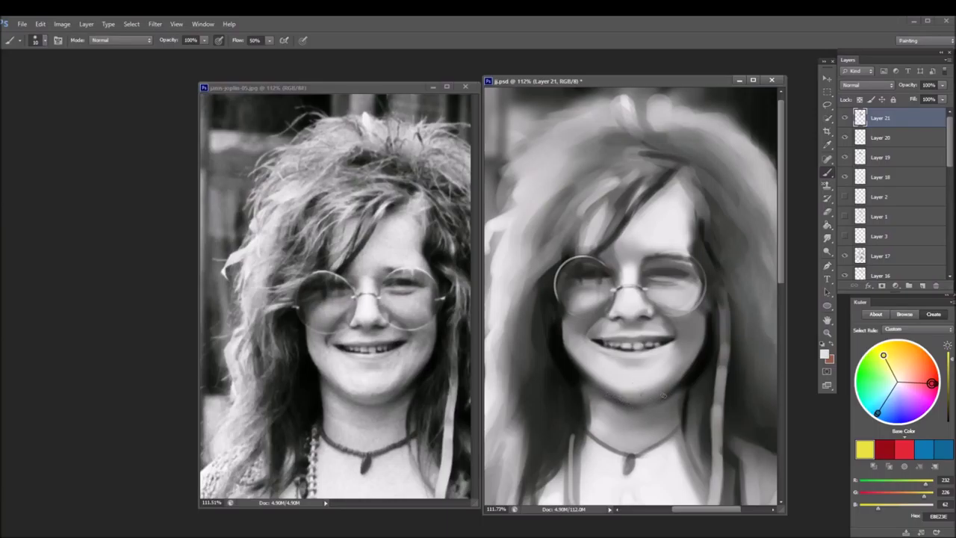
- Define the lower edge of the chin by blending sampled light and shadow greys
{"action": "left_click", "coordinate": [631, 403], "text": "alt"}
{"action": "left_click", "coordinate": [661, 392], "text": "alt"}
{"action": "left_click", "coordinate": [615, 388], "text": "alt"}
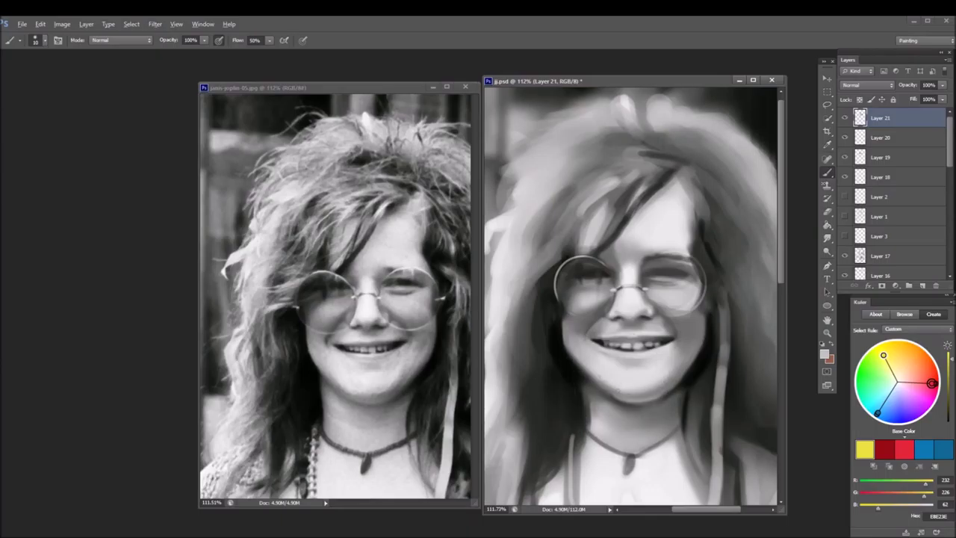
{"action": "left_click", "coordinate": [635, 388], "text": "alt"}
{"action": "left_click", "coordinate": [622, 396], "text": "alt"}
{"action": "left_click", "coordinate": [659, 404], "text": "alt"}
- Shade the lower lip and the area beneath it, from one mouth corner to the other
{"action": "left_click", "coordinate": [663, 340], "text": "alt"}
{"action": "left_click_drag", "start_coordinate": [606, 368], "coordinate": [594, 351]}
{"action": "left_click", "coordinate": [643, 360], "text": "alt"}
{"action": "mouse_move", "coordinate": [608, 353]}
{"action": "left_mouse_down"}
{"action": "mouse_move", "coordinate": [672, 342]}
{"action": "mouse_move", "coordinate": [660, 349]}
{"action": "left_mouse_up"}
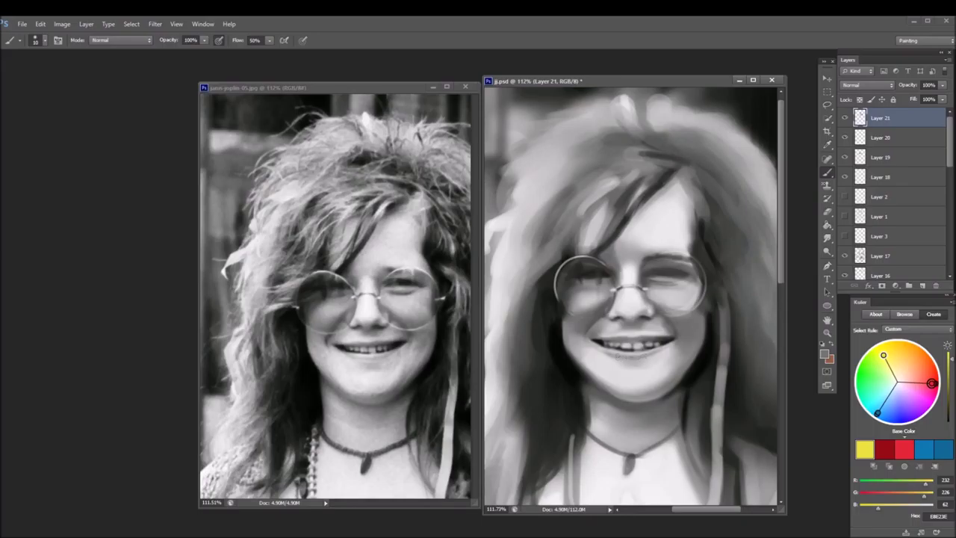
{"action": "left_click", "coordinate": [595, 351], "text": "alt"}
{"action": "left_click", "coordinate": [374, 354], "text": "alt"}
{"action": "left_click", "coordinate": [651, 460], "text": "alt"}
{"action": "left_click_drag", "start_coordinate": [623, 351], "coordinate": [618, 348]}
- Touch up the nose tones and lighten the cheek along the lower part of the viewer's-right lens
{"action": "left_click", "coordinate": [629, 326], "text": "alt"}
{"action": "left_click", "coordinate": [612, 303], "text": "alt"}
{"action": "left_click", "coordinate": [616, 296], "text": "alt"}
{"action": "left_click", "coordinate": [649, 265], "text": "alt"}
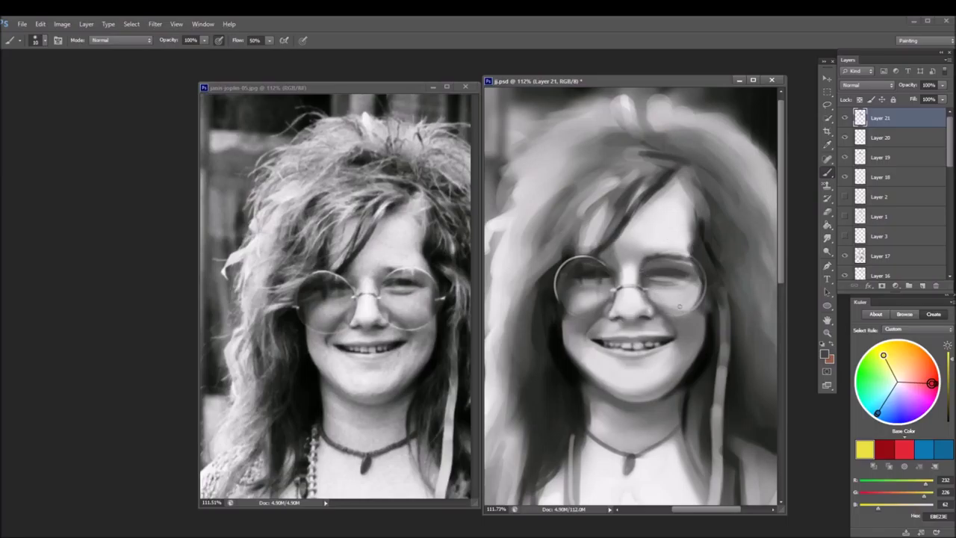
{"action": "left_click", "coordinate": [671, 306], "text": "alt"}
{"action": "left_click_drag", "start_coordinate": [657, 310], "coordinate": [685, 317]}
- Set the opacity of the Ellipse 1 layer to 67%
{"action": "scroll", "coordinate": [898, 176], "scroll_direction": "down", "scroll_amount": 5}
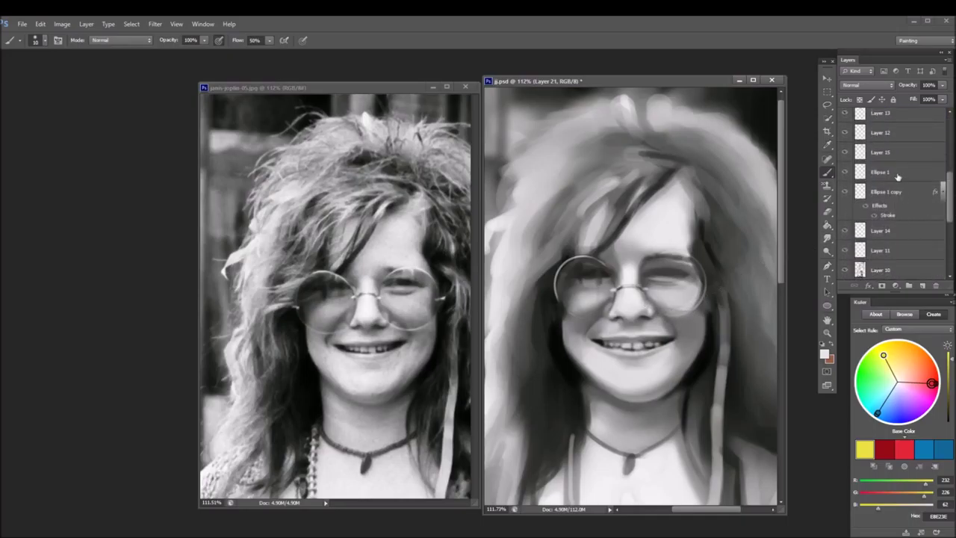
{"action": "left_click", "coordinate": [898, 176]}
{"action": "mouse_move", "coordinate": [942, 85]}
{"action": "left_mouse_down"}
{"action": "mouse_move", "coordinate": [920, 97]}
{"action": "mouse_move", "coordinate": [934, 99]}
{"action": "left_mouse_up"}
- Adjust the viewer's-right lens ellipse with Free Transform
{"action": "left_click", "coordinate": [830, 80]}
{"action": "key", "text": "ctrl+t"}
{"action": "mouse_move", "coordinate": [734, 235]}
{"action": "left_mouse_down"}
{"action": "mouse_move", "coordinate": [736, 277]}
{"action": "mouse_move", "coordinate": [721, 237]}
{"action": "left_mouse_up"}
{"action": "left_click", "coordinate": [502, 39]}
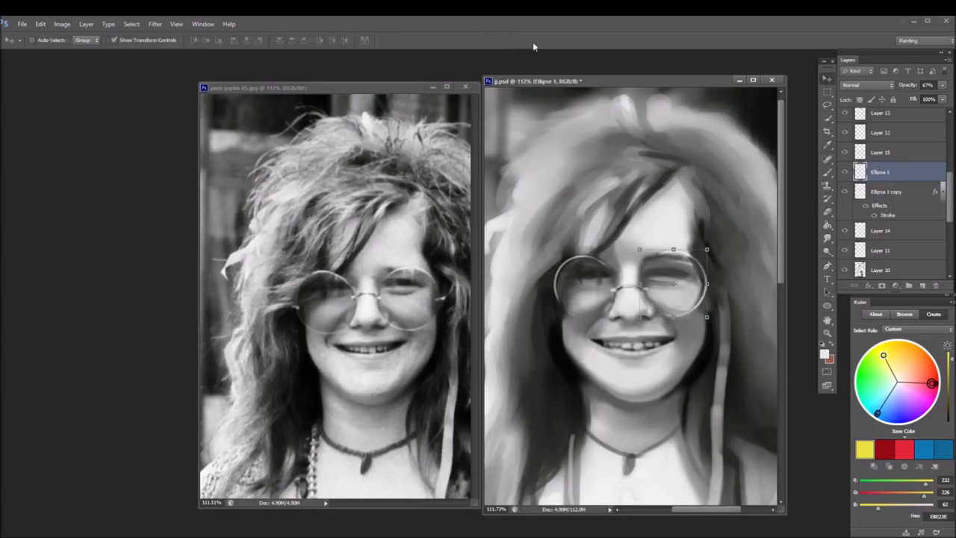
- Move the Ellipse 1 layer above Layer 1, add a linear Gradient Overlay at 87% opacity to it and adjust the gradient's angle
{"action": "left_click_drag", "start_coordinate": [907, 178], "coordinate": [916, 116]}
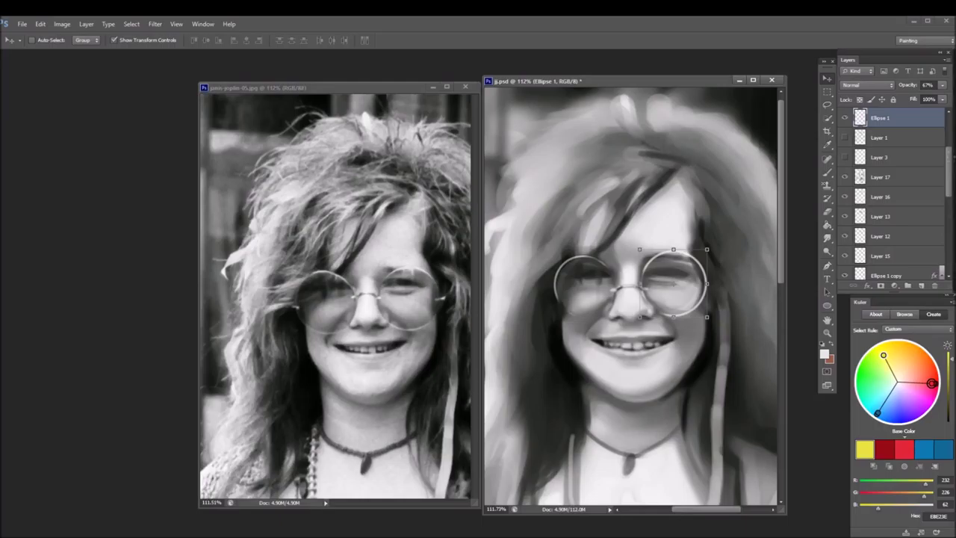
{"action": "double_click", "coordinate": [915, 117]}
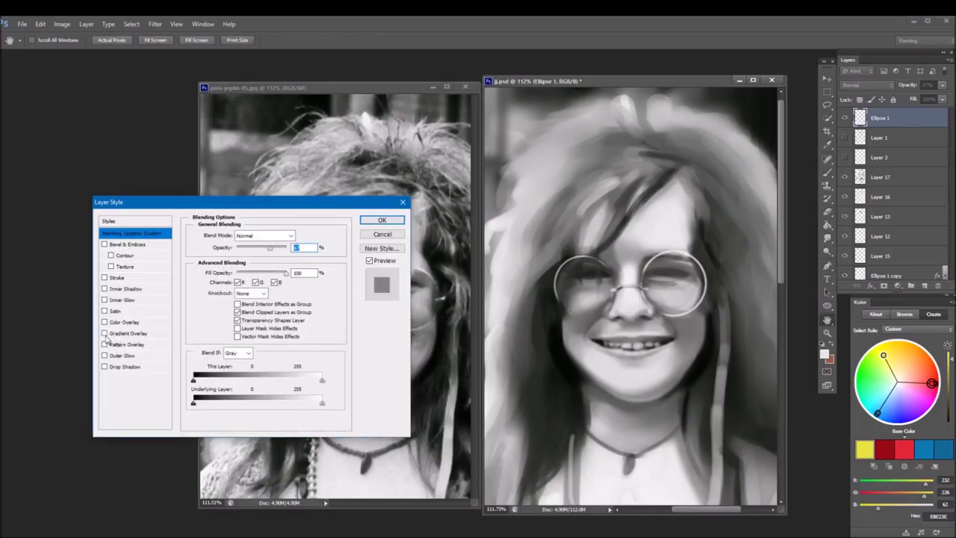
{"action": "left_click_drag", "start_coordinate": [300, 206], "coordinate": [213, 220]}
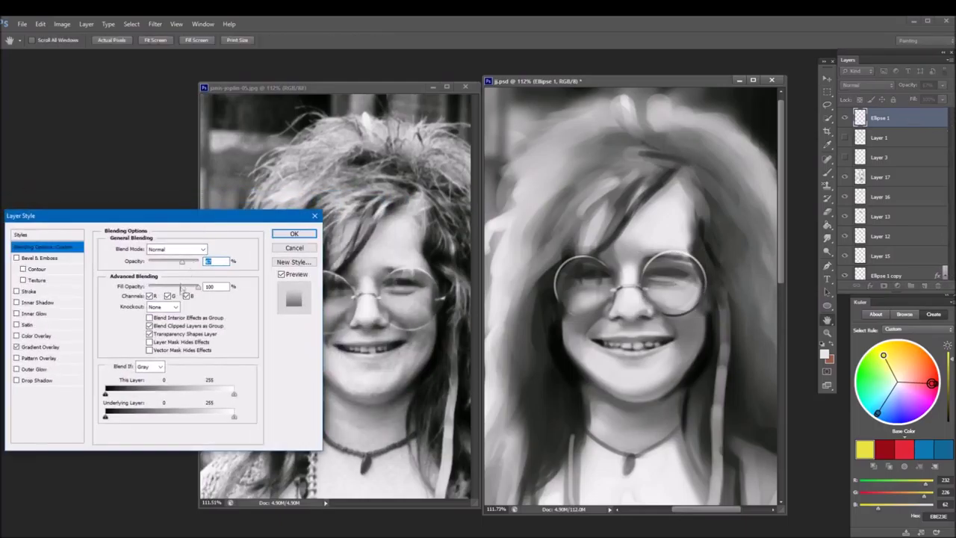
{"action": "left_click", "coordinate": [37, 347]}
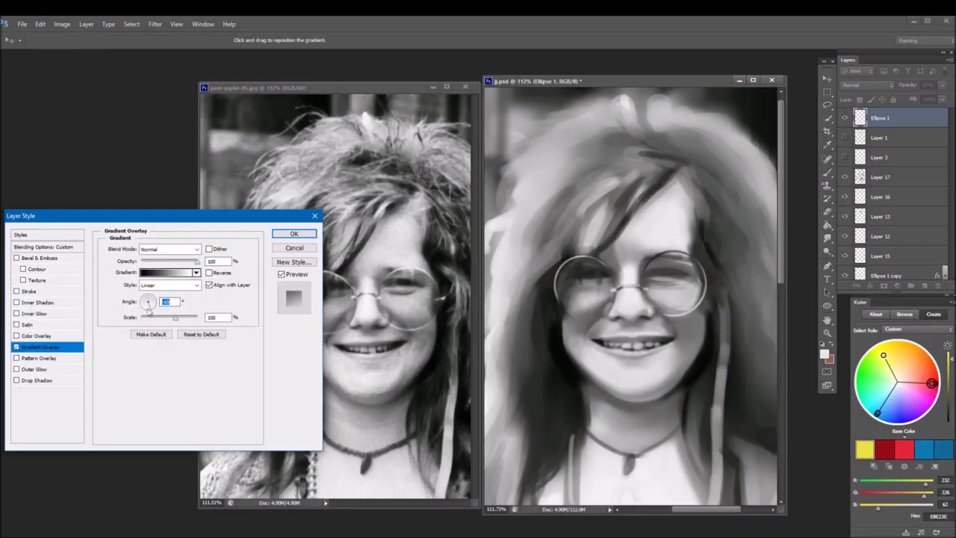
{"action": "left_click_drag", "start_coordinate": [149, 314], "coordinate": [156, 305]}
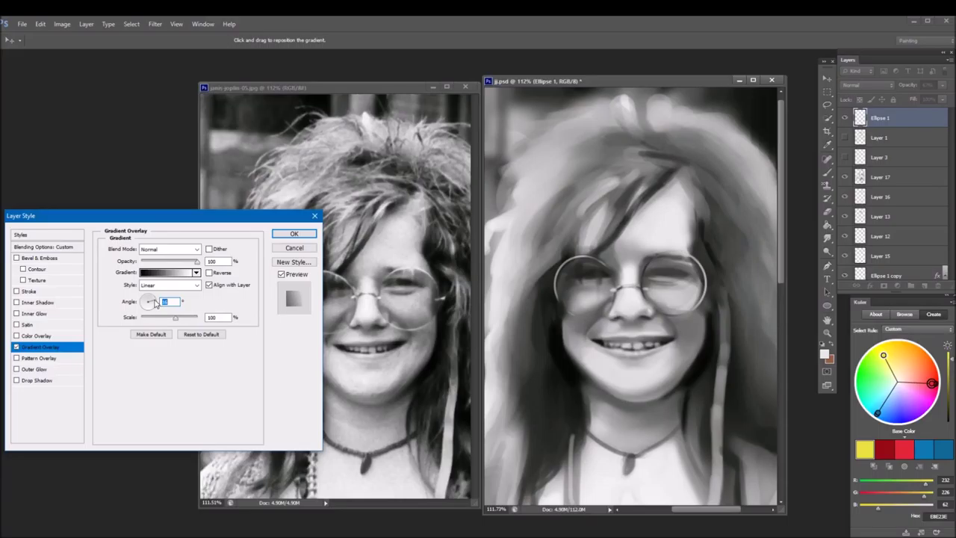
{"action": "left_click_drag", "start_coordinate": [197, 265], "coordinate": [192, 267]}
{"action": "left_click", "coordinate": [157, 301]}
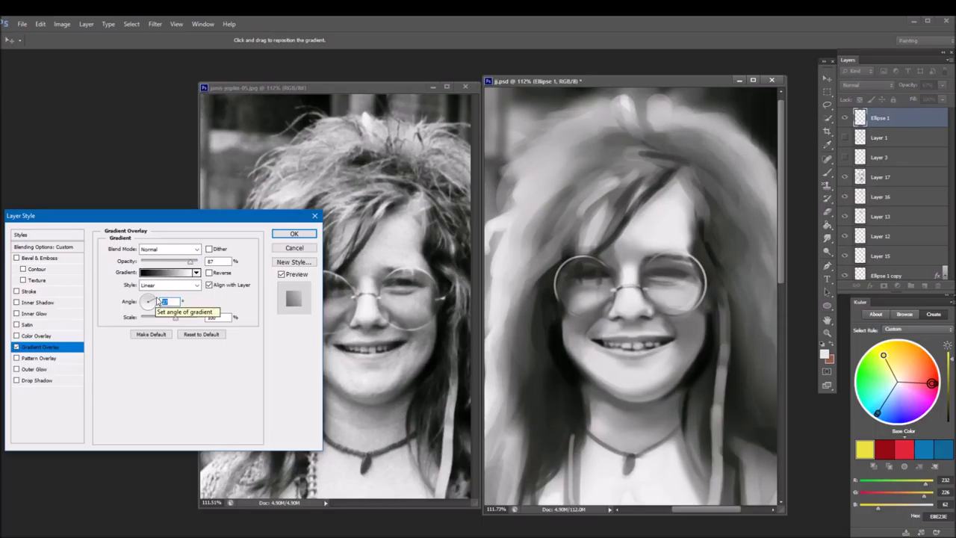
{"action": "mouse_move", "coordinate": [149, 304]}
{"action": "left_mouse_down"}
{"action": "mouse_move", "coordinate": [153, 312]}
{"action": "mouse_move", "coordinate": [149, 298]}
{"action": "mouse_move", "coordinate": [148, 313]}
{"action": "mouse_move", "coordinate": [144, 306]}
{"action": "left_mouse_up"}
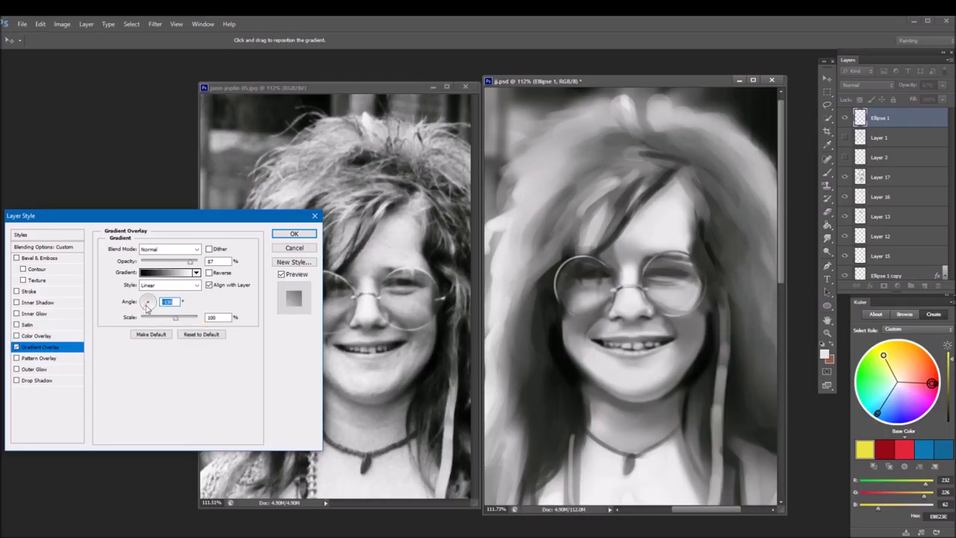
- Try several presets for the Ellipse 1 Gradient Overlay, choose a light transparent gradient and apply the layer style
{"action": "left_click", "coordinate": [196, 274]}
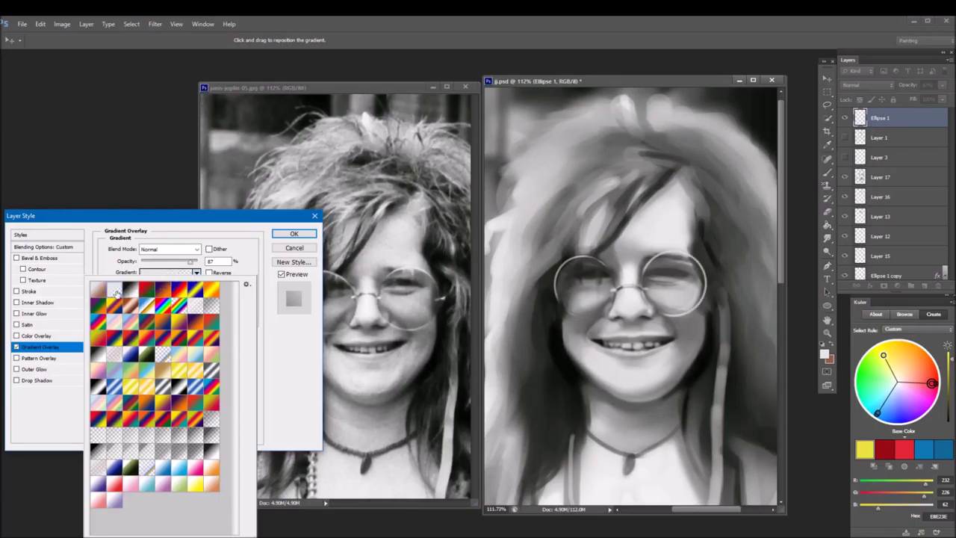
{"action": "left_click", "coordinate": [196, 307]}
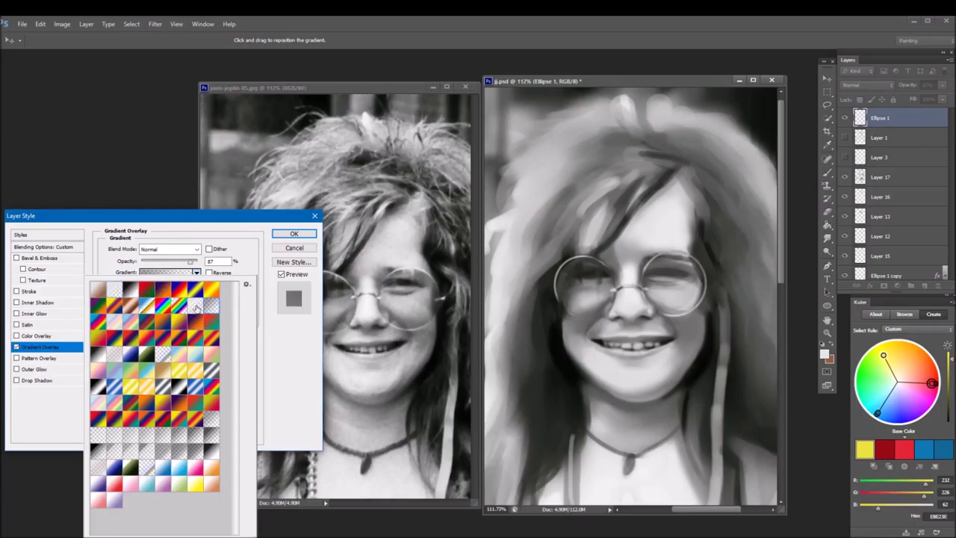
{"action": "left_click", "coordinate": [99, 356]}
{"action": "left_click", "coordinate": [131, 436]}
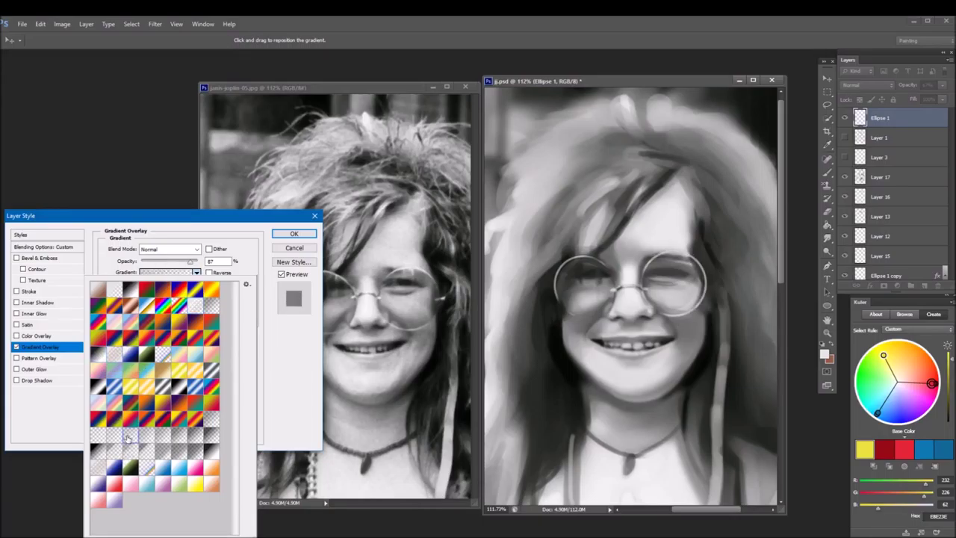
{"action": "left_click", "coordinate": [156, 438]}
{"action": "left_click", "coordinate": [97, 436]}
{"action": "left_click", "coordinate": [294, 233]}
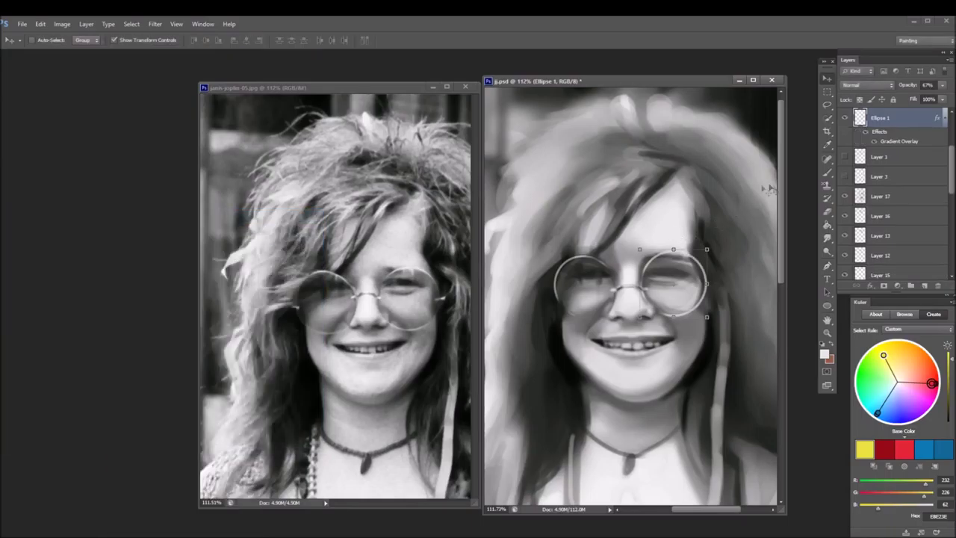
- Reposition and slightly resize the viewer's-right lens ellipse with Free Transform
{"action": "left_click", "coordinate": [827, 171]}
{"action": "left_click", "coordinate": [653, 290], "text": "alt"}
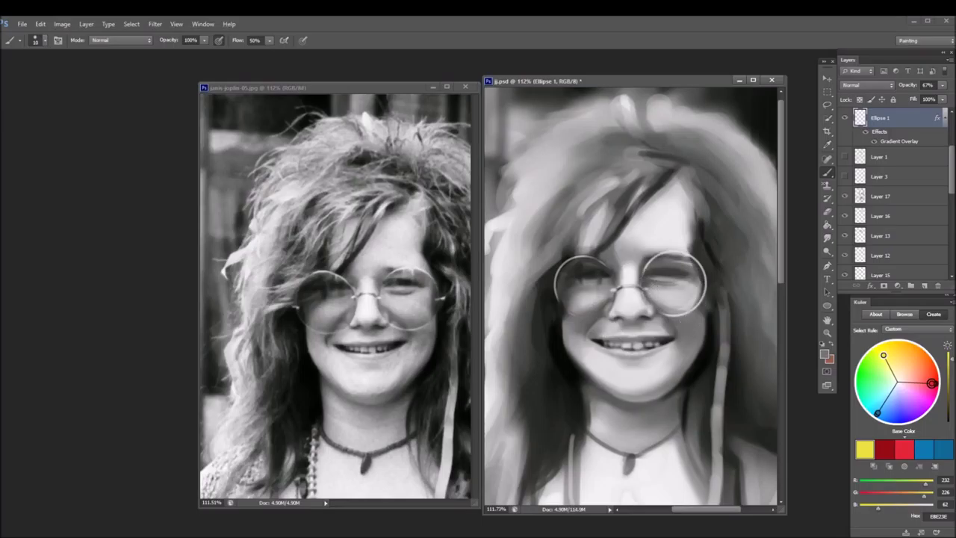
{"action": "key", "text": "v"}
{"action": "key", "text": "ctrl+t"}
{"action": "left_click_drag", "start_coordinate": [711, 329], "coordinate": [709, 278]}
{"action": "left_click_drag", "start_coordinate": [672, 251], "coordinate": [674, 250]}
{"action": "left_click_drag", "start_coordinate": [708, 286], "coordinate": [709, 288]}
{"action": "left_click", "coordinate": [501, 39]}
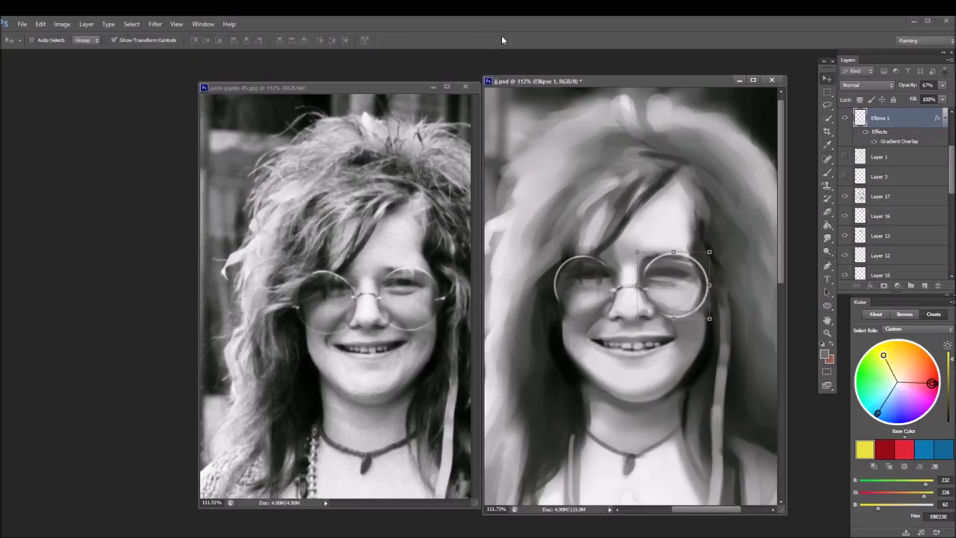
- Add a new layer above Ellipse 1 and blend sampled tones over the viewer's-right lens's lower and outer edge with a 45 px brush
{"action": "left_click", "coordinate": [926, 286]}
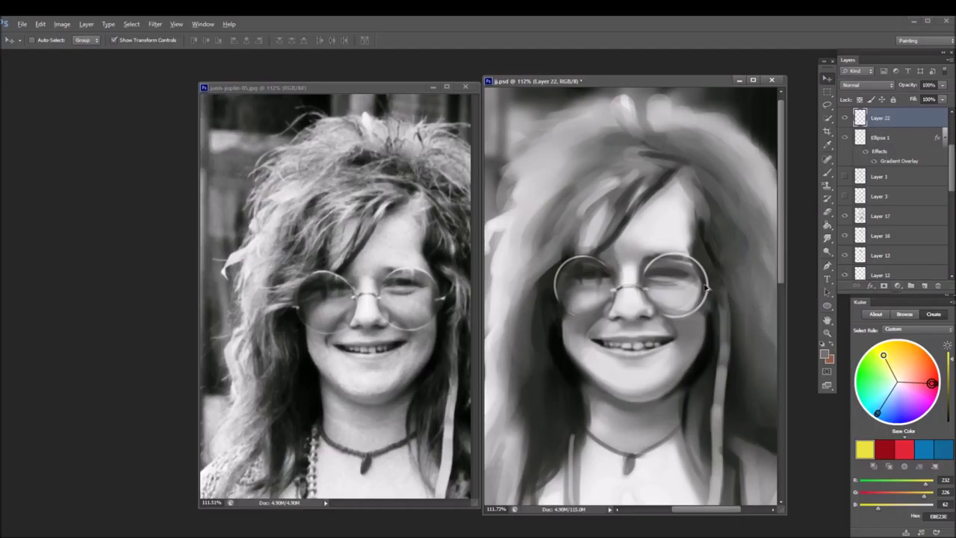
{"action": "key", "text": "b"}
{"action": "key", "text": "bracketright"}
{"action": "key", "text": "bracketright"}
{"action": "key", "text": "bracketright"}
{"action": "key", "text": "bracketright"}
{"action": "key", "text": "bracketright"}
{"action": "key", "text": "bracketright"}
{"action": "key", "text": "bracketright"}
{"action": "left_click", "coordinate": [680, 299], "text": "alt"}
{"action": "left_click", "coordinate": [674, 309], "text": "alt"}
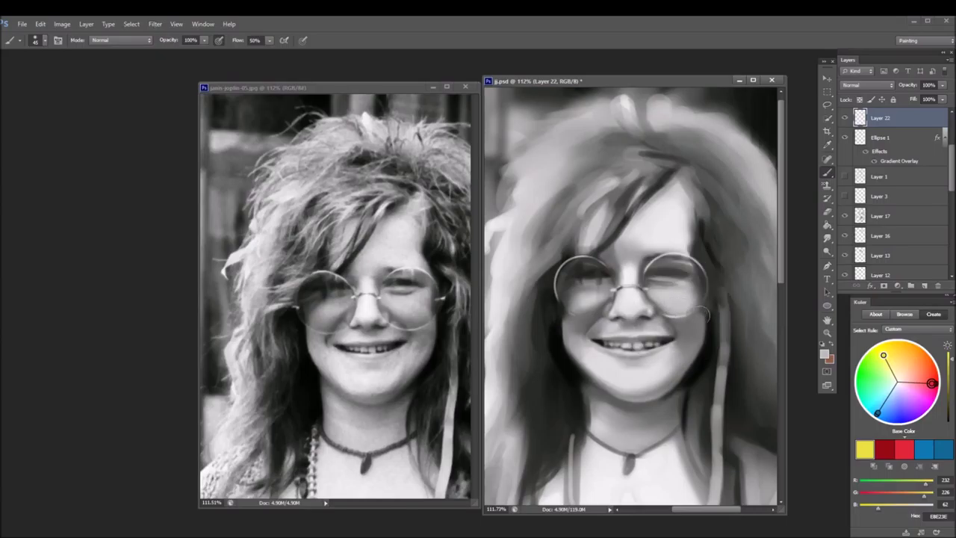
{"action": "left_click", "coordinate": [708, 308], "text": "alt"}
{"action": "left_click", "coordinate": [670, 304], "text": "alt"}
{"action": "left_click", "coordinate": [710, 302], "text": "alt"}
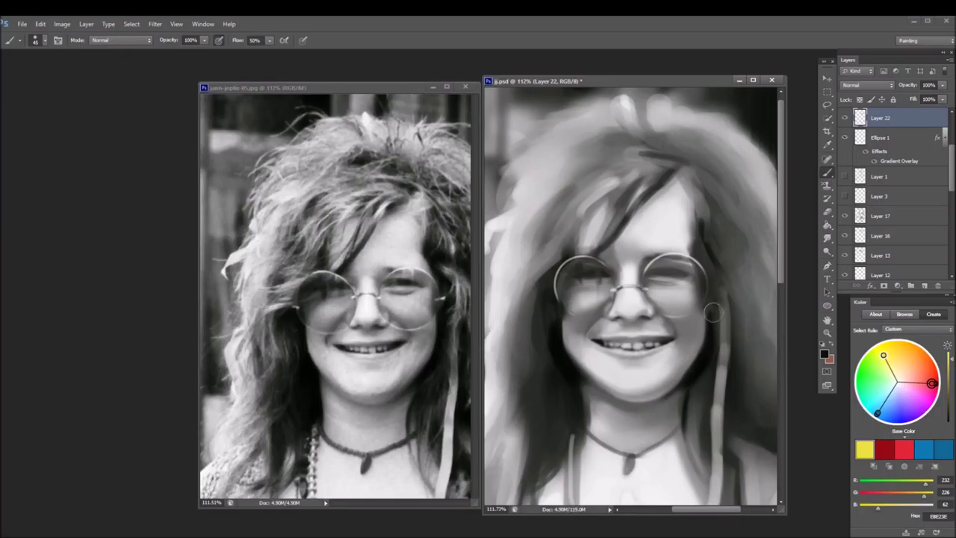
{"action": "left_click_drag", "start_coordinate": [705, 278], "coordinate": [699, 307]}
- Darken the viewer's-right eye and the brow above it with sampled tones and a 10 px brush
{"action": "left_click", "coordinate": [686, 249], "text": "alt"}
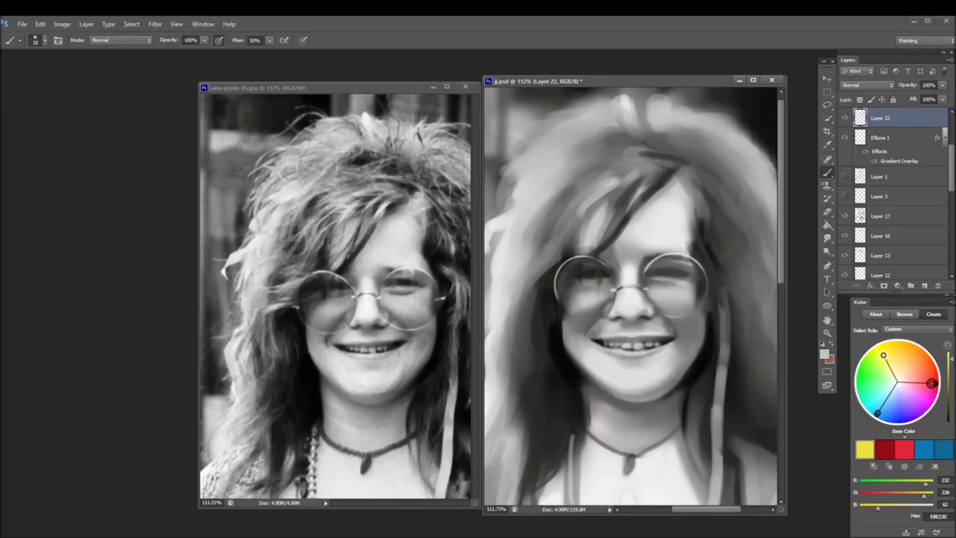
{"action": "left_click", "coordinate": [689, 268], "text": "alt"}
{"action": "left_click", "coordinate": [662, 273], "text": "alt"}
{"action": "left_click_drag", "start_coordinate": [662, 272], "coordinate": [679, 273]}
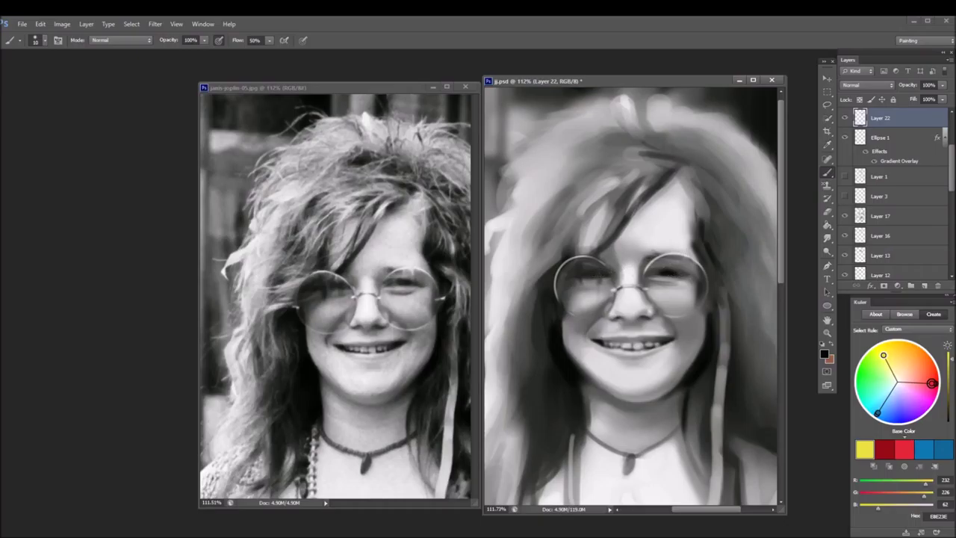
{"action": "left_click", "coordinate": [649, 259], "text": "alt"}
{"action": "left_click", "coordinate": [649, 257], "text": "alt"}
{"action": "left_click", "coordinate": [658, 251], "text": "alt"}
- Switch to Layer 21, touch up the brow along the viewer's-right lens rim and paint a light vertical reflection in the lens
{"action": "key", "text": "alt+bracketright"}
{"action": "key", "text": "alt+bracketright"}
{"action": "key", "text": "alt+bracketright"}
{"action": "key", "text": "alt+bracketright"}
{"action": "key", "text": "alt+bracketright"}
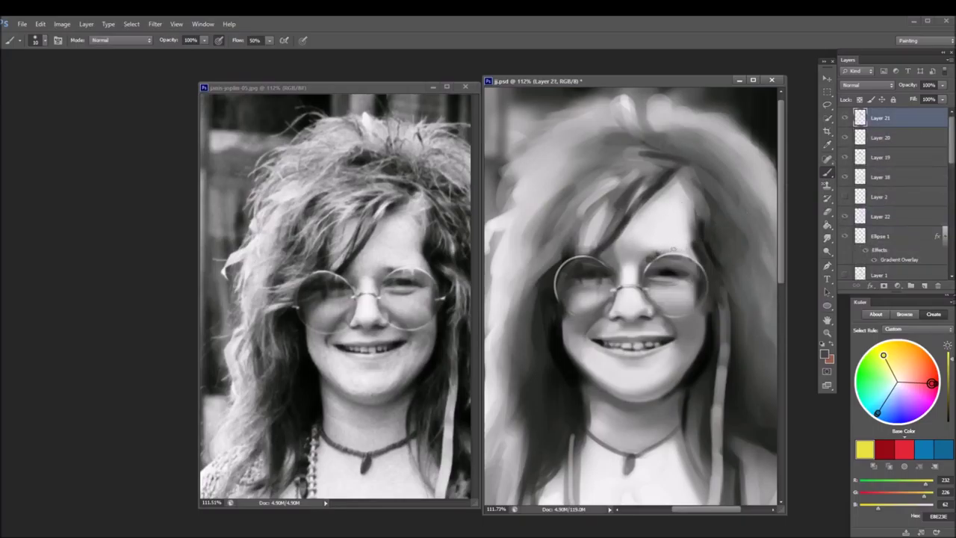
{"action": "left_click", "coordinate": [650, 248], "text": "alt"}
{"action": "left_click", "coordinate": [655, 254], "text": "alt"}
{"action": "left_click", "coordinate": [655, 253], "text": "alt"}
{"action": "left_click", "coordinate": [655, 254], "text": "alt"}
{"action": "left_click", "coordinate": [665, 253], "text": "alt"}
{"action": "left_click", "coordinate": [674, 273], "text": "alt"}
{"action": "left_click", "coordinate": [676, 257], "text": "alt"}
{"action": "left_click", "coordinate": [680, 254], "text": "alt"}
{"action": "left_click_drag", "start_coordinate": [669, 254], "coordinate": [669, 265]}
- Refine the viewer's-right eye and the reflections in its lens with sampled tones, and touch up the viewer's-left lens's lower edge
{"action": "left_click", "coordinate": [626, 234], "text": "alt"}
{"action": "left_click", "coordinate": [679, 276], "text": "alt"}
{"action": "left_click", "coordinate": [680, 283], "text": "alt"}
{"action": "left_click", "coordinate": [683, 273], "text": "alt"}
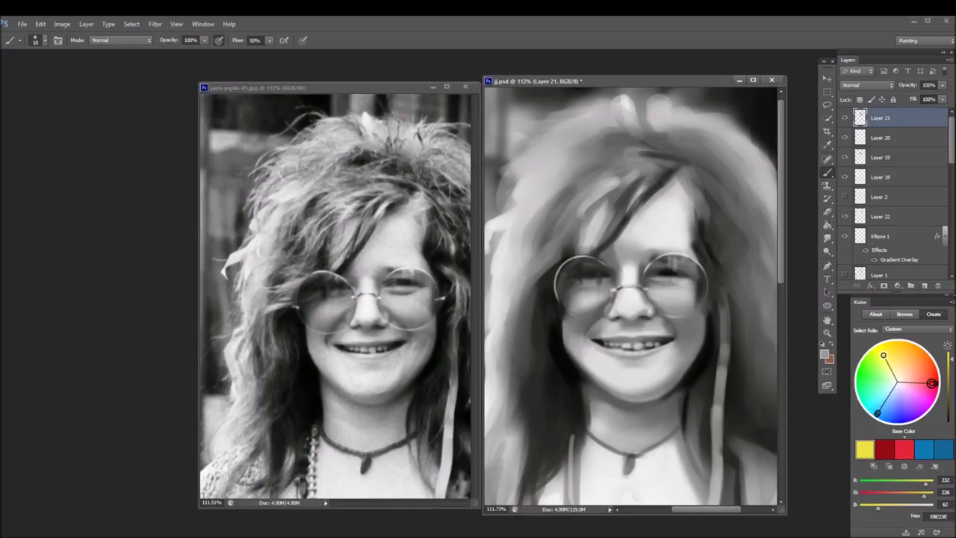
{"action": "left_click", "coordinate": [666, 270], "text": "alt"}
{"action": "left_click_drag", "start_coordinate": [659, 287], "coordinate": [688, 285]}
{"action": "left_click", "coordinate": [654, 279], "text": "alt"}
{"action": "left_click", "coordinate": [660, 270], "text": "alt"}
{"action": "left_click", "coordinate": [666, 269], "text": "alt"}
{"action": "left_click", "coordinate": [668, 277], "text": "alt"}
{"action": "left_click", "coordinate": [643, 309], "text": "alt"}
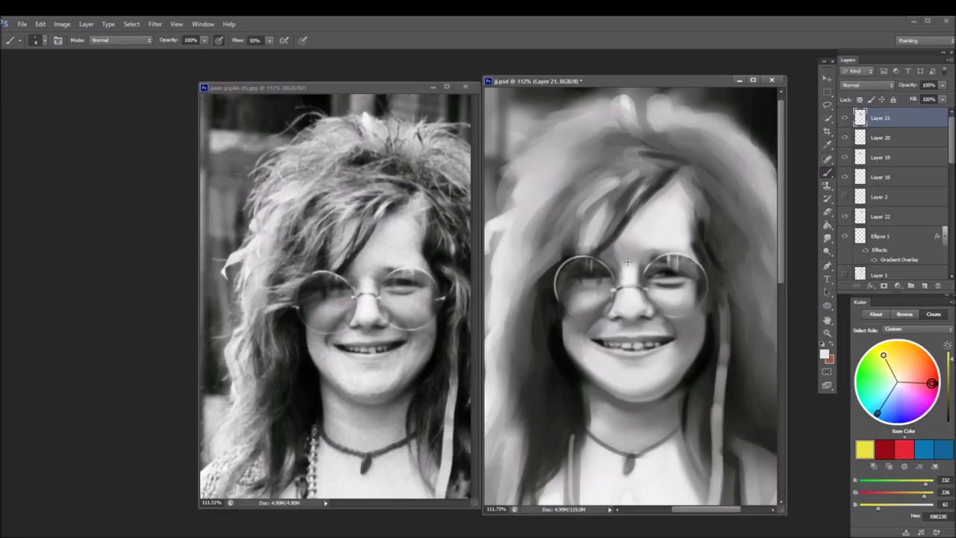
{"action": "left_click_drag", "start_coordinate": [562, 306], "coordinate": [590, 315]}
- Add a Gradient Overlay to the Ellipse 1 copy layer with a light transparent gradient at an angle of 167°
{"action": "scroll", "coordinate": [896, 195], "scroll_direction": "down", "scroll_amount": 3}
{"action": "left_click", "coordinate": [901, 180]}
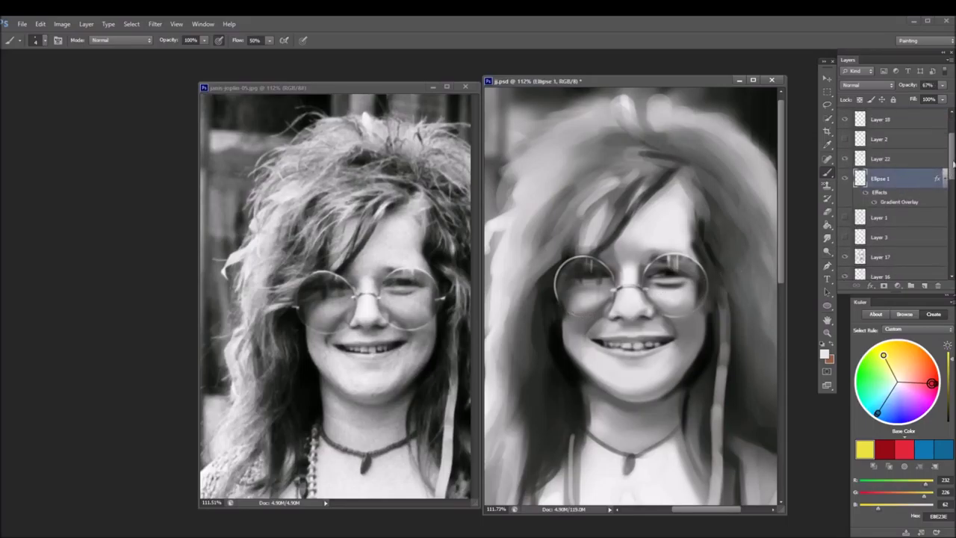
{"action": "scroll", "coordinate": [953, 163], "scroll_direction": "down", "scroll_amount": 6}
{"action": "double_click", "coordinate": [915, 221]}
{"action": "left_click", "coordinate": [17, 347]}
{"action": "left_click", "coordinate": [43, 348]}
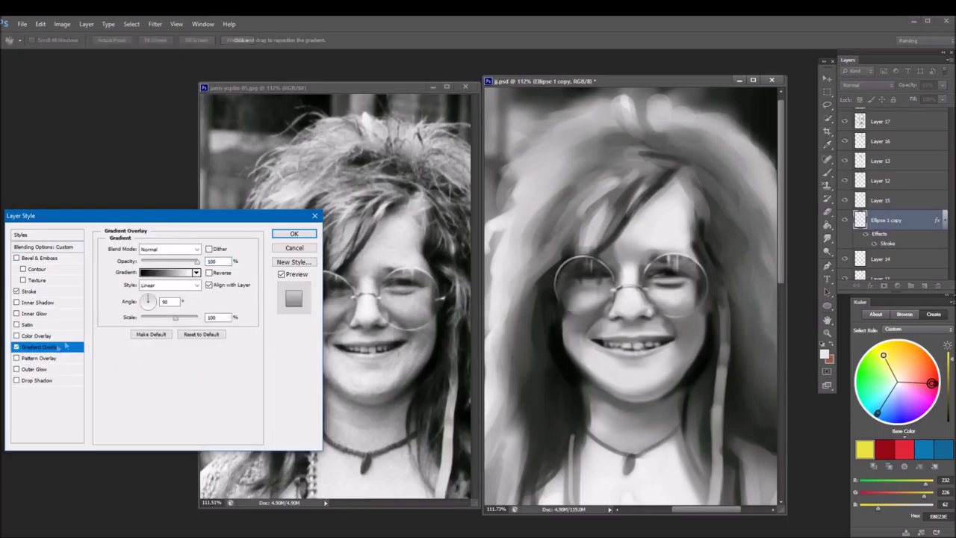
{"action": "left_click", "coordinate": [164, 273]}
{"action": "left_click", "coordinate": [249, 254]}
{"action": "left_click", "coordinate": [181, 238]}
{"action": "left_click", "coordinate": [340, 223]}
{"action": "mouse_move", "coordinate": [153, 305]}
{"action": "left_mouse_down"}
{"action": "mouse_move", "coordinate": [136, 314]}
{"action": "mouse_move", "coordinate": [141, 298]}
{"action": "left_mouse_up"}
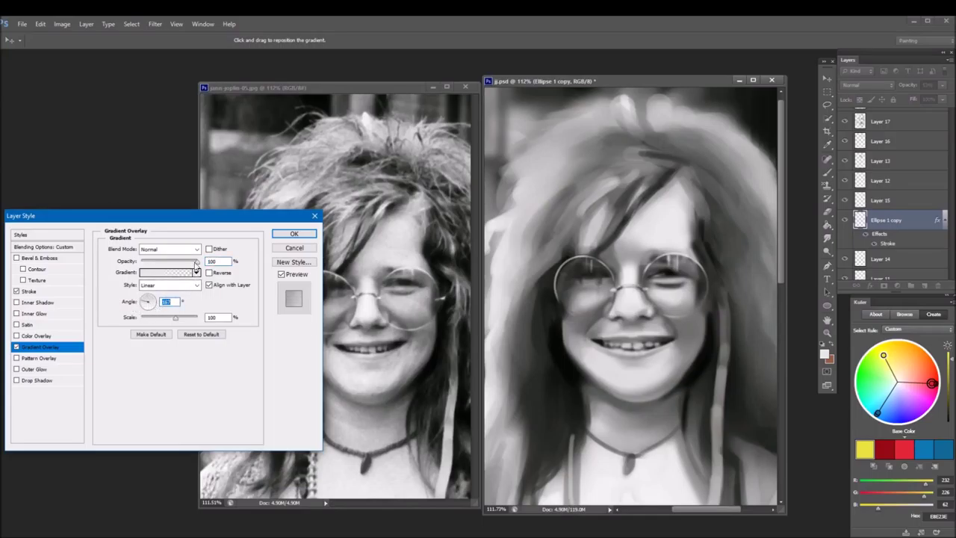
- Set the Ellipse 1 copy gradient's scale to 54% and its angle to 126°, and apply the layer style
{"action": "left_click", "coordinate": [177, 317]}
{"action": "left_click_drag", "start_coordinate": [185, 217], "coordinate": [209, 291]}
{"action": "left_click", "coordinate": [221, 334]}
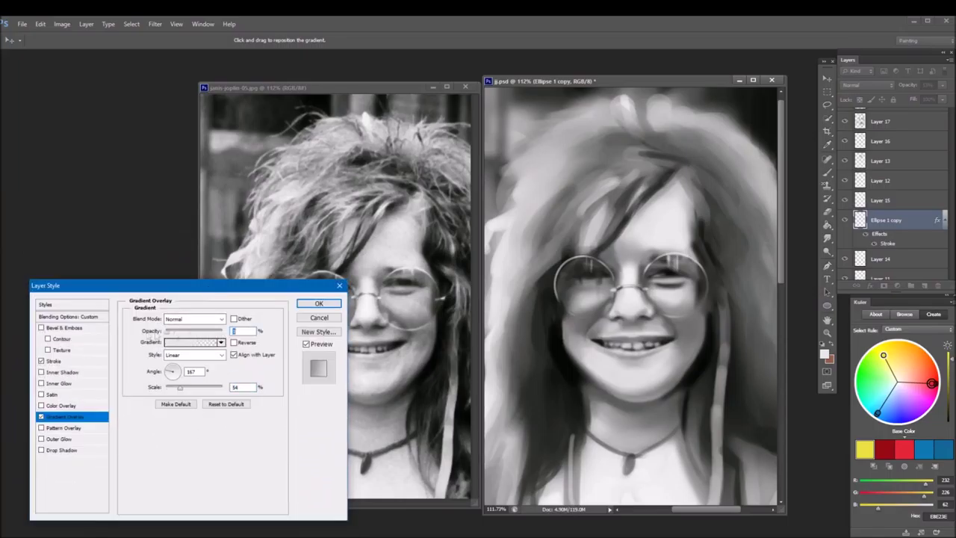
{"action": "left_click", "coordinate": [221, 342]}
{"action": "left_click", "coordinate": [157, 137]}
{"action": "left_click", "coordinate": [140, 87]}
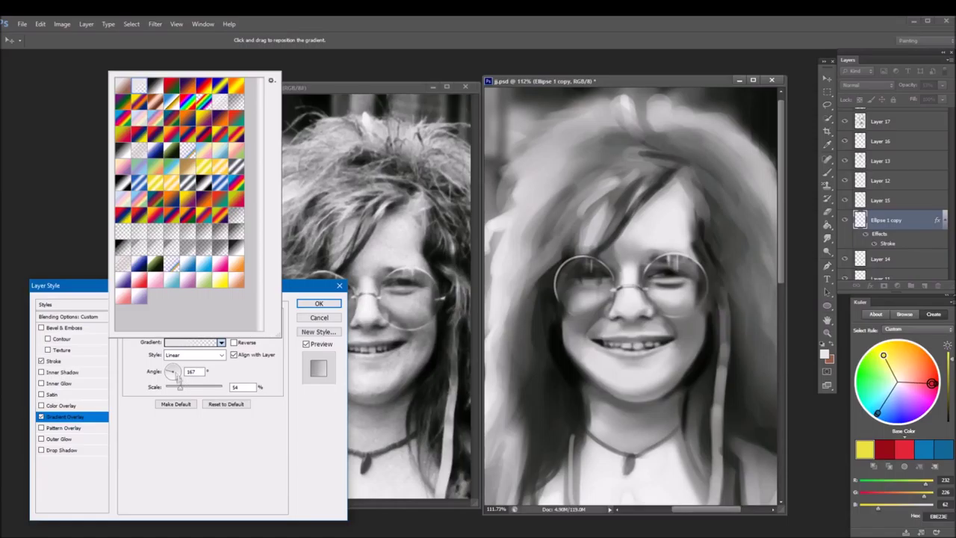
{"action": "left_click", "coordinate": [171, 380]}
{"action": "left_click_drag", "start_coordinate": [169, 381], "coordinate": [170, 368]}
{"action": "left_click", "coordinate": [317, 303]}
- Move the Ellipse 1 layer directly below Layer 20 and the Ellipse 1 copy layer between Layer 19 and Layer 18
{"action": "scroll", "coordinate": [889, 224], "scroll_direction": "up", "scroll_amount": 5}
{"action": "left_click_drag", "start_coordinate": [881, 239], "coordinate": [892, 110]}
{"action": "left_click", "coordinate": [845, 117]}
{"action": "left_click", "coordinate": [845, 117]}
{"action": "left_click_drag", "start_coordinate": [896, 120], "coordinate": [910, 166]}
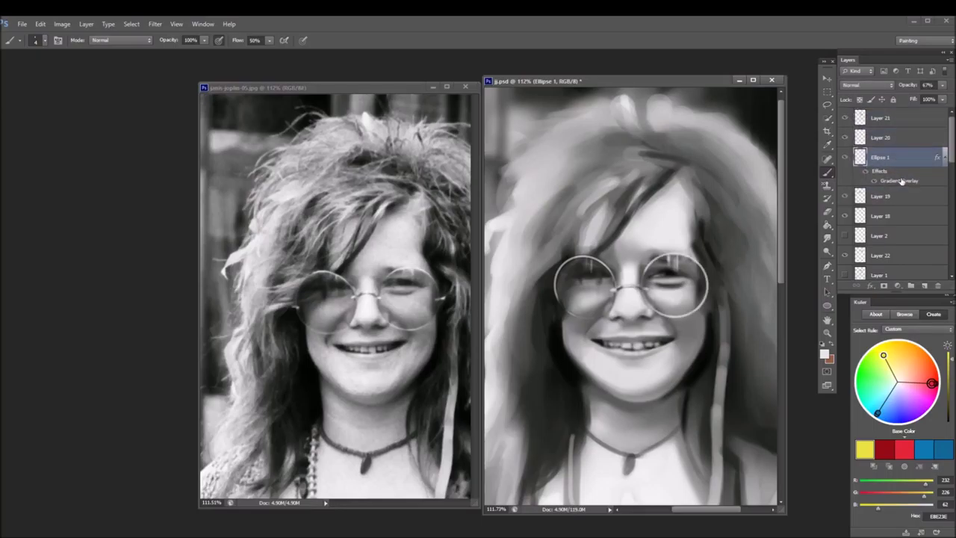
{"action": "scroll", "coordinate": [900, 138], "scroll_direction": "down", "scroll_amount": 3}
{"action": "left_click", "coordinate": [903, 127]}
{"action": "mouse_move", "coordinate": [896, 124]}
{"action": "left_mouse_down"}
{"action": "mouse_move", "coordinate": [896, 112]}
{"action": "mouse_move", "coordinate": [900, 210]}
{"action": "mouse_move", "coordinate": [894, 129]}
{"action": "mouse_move", "coordinate": [893, 195]}
{"action": "left_mouse_up"}
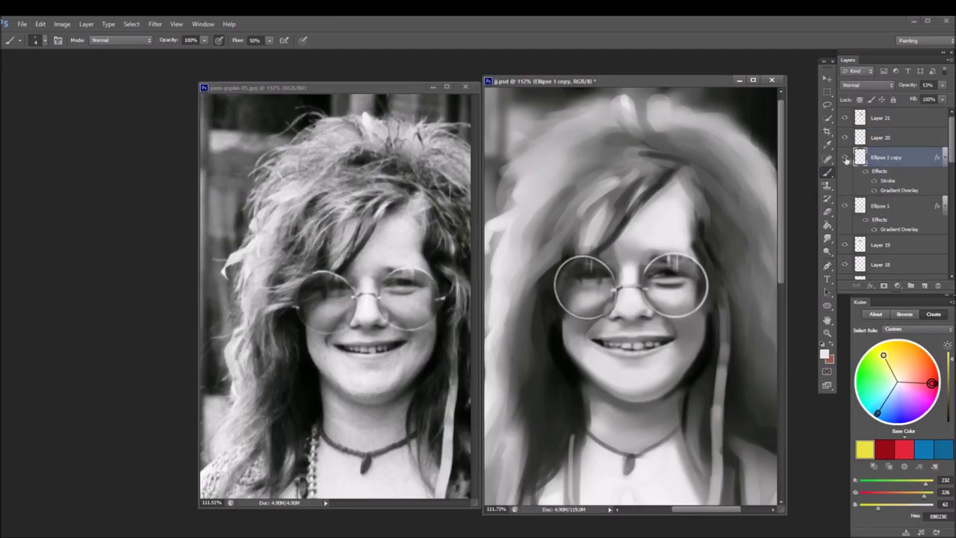
{"action": "left_click_drag", "start_coordinate": [900, 160], "coordinate": [897, 247]}
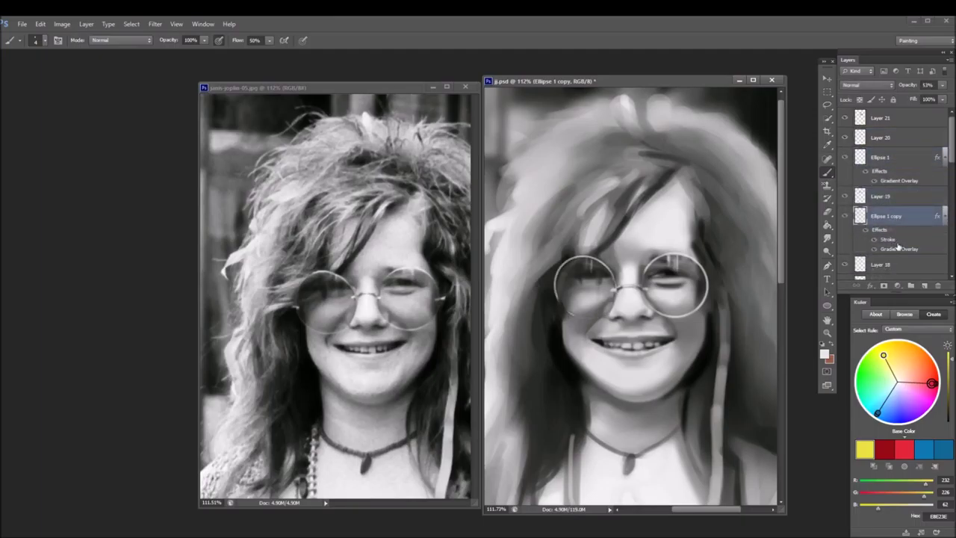
- Set the Ellipse 1 copy Gradient Overlay to an angle of 174° and a scale of 150%
{"action": "double_click", "coordinate": [899, 249]}
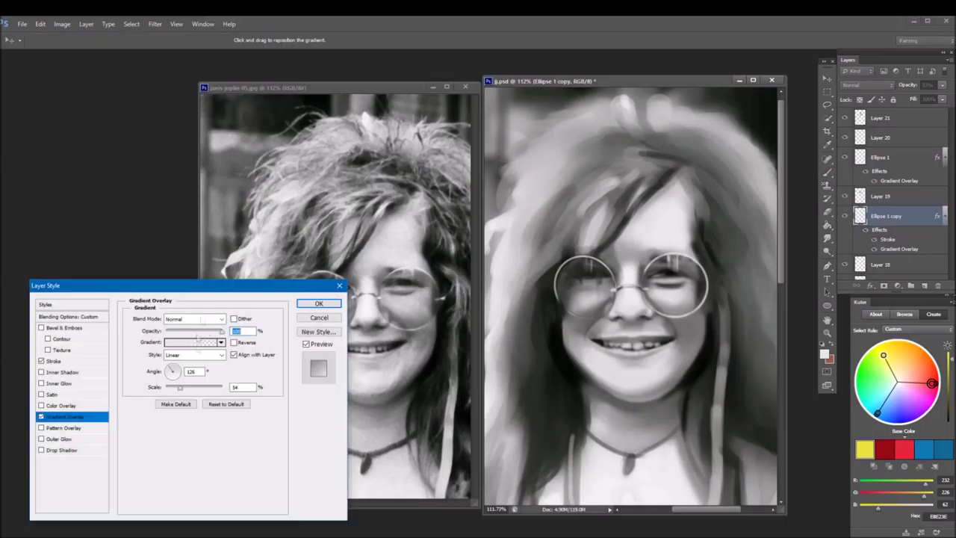
{"action": "left_click_drag", "start_coordinate": [179, 377], "coordinate": [217, 340]}
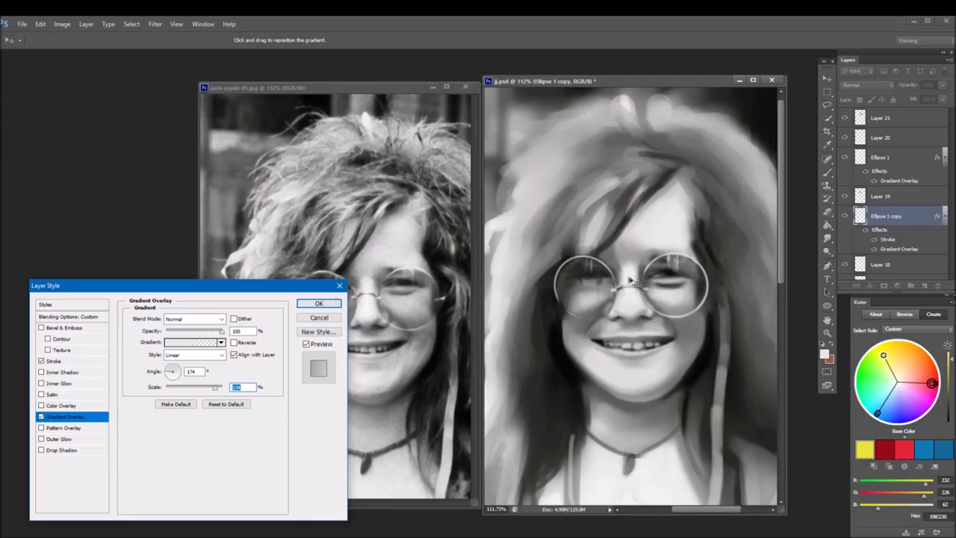
{"action": "type", "text": "150"}
- Switch the Ellipse 1 copy Gradient Overlay to a black-to-white gradient, reduce its opacity, adjust its angle and apply the layer style
{"action": "left_click", "coordinate": [221, 342]}
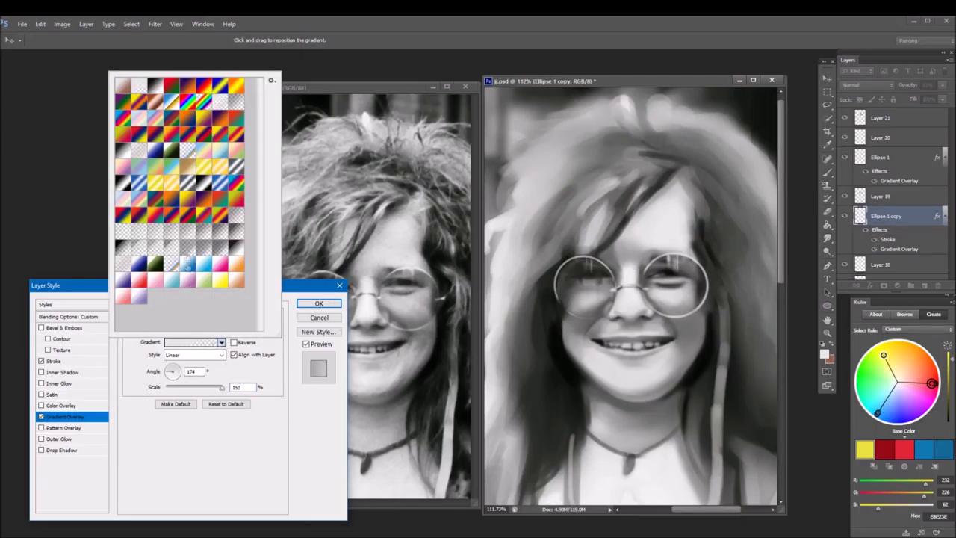
{"action": "left_click", "coordinate": [139, 86]}
{"action": "left_click", "coordinate": [156, 151]}
{"action": "left_click", "coordinate": [205, 185]}
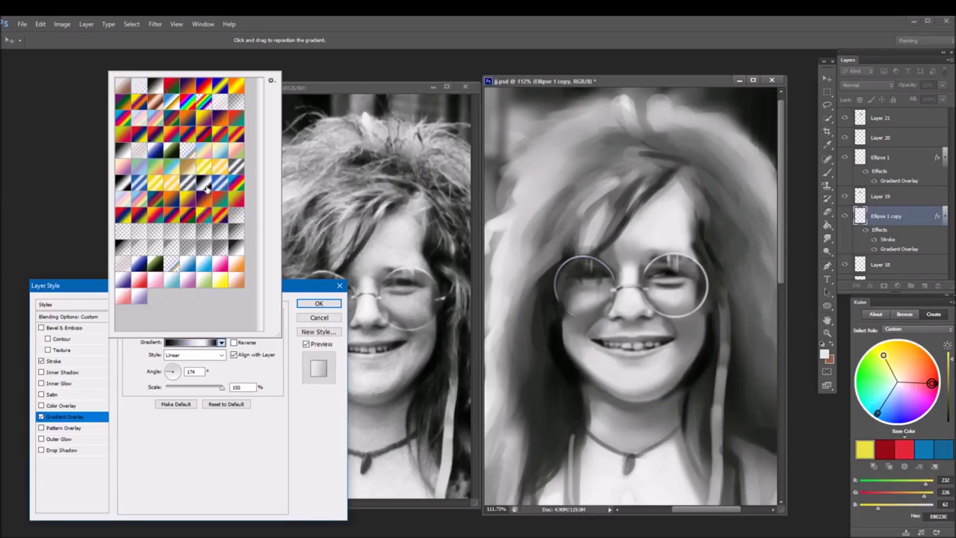
{"action": "left_click", "coordinate": [238, 247]}
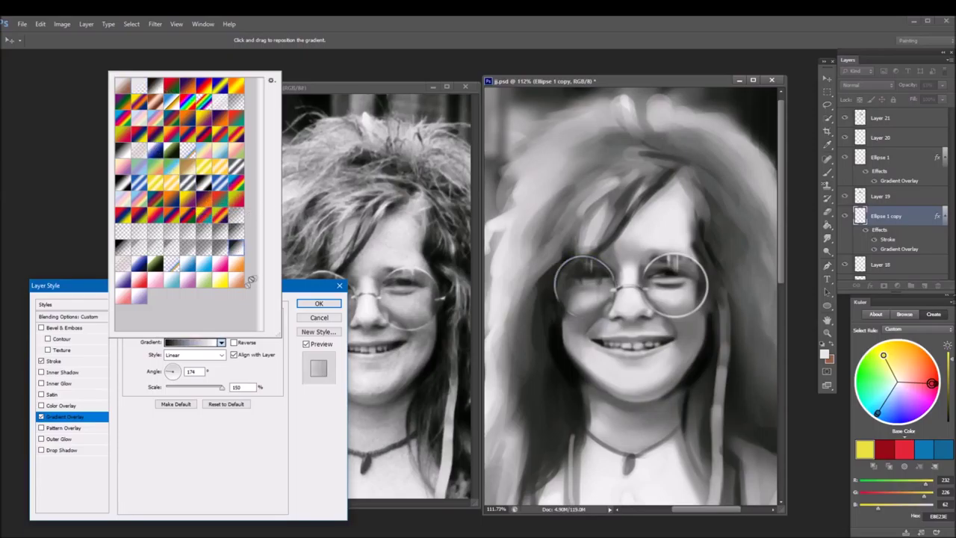
{"action": "left_click", "coordinate": [238, 379]}
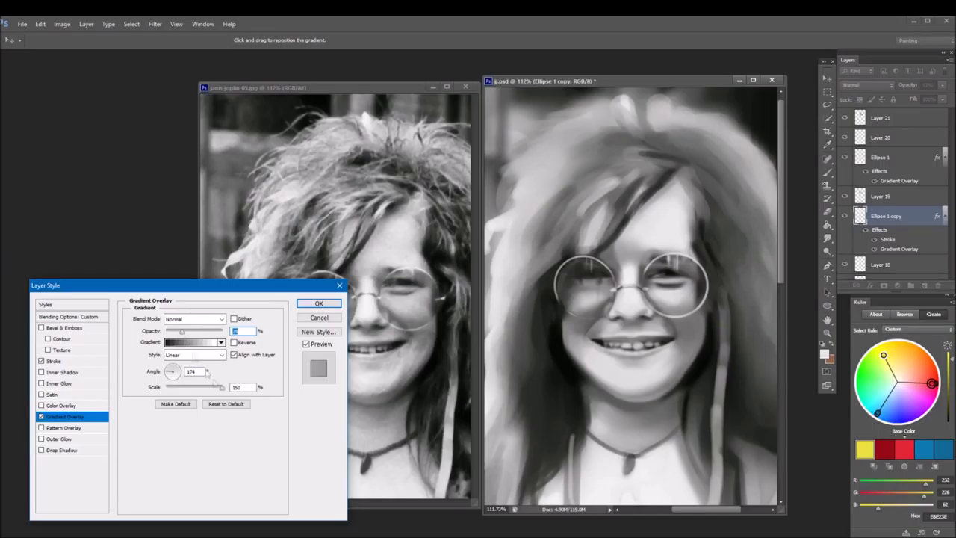
{"action": "left_click", "coordinate": [236, 387]}
{"action": "left_click_drag", "start_coordinate": [174, 374], "coordinate": [170, 382]}
{"action": "key", "text": "Return"}
{"action": "key", "text": "b"}
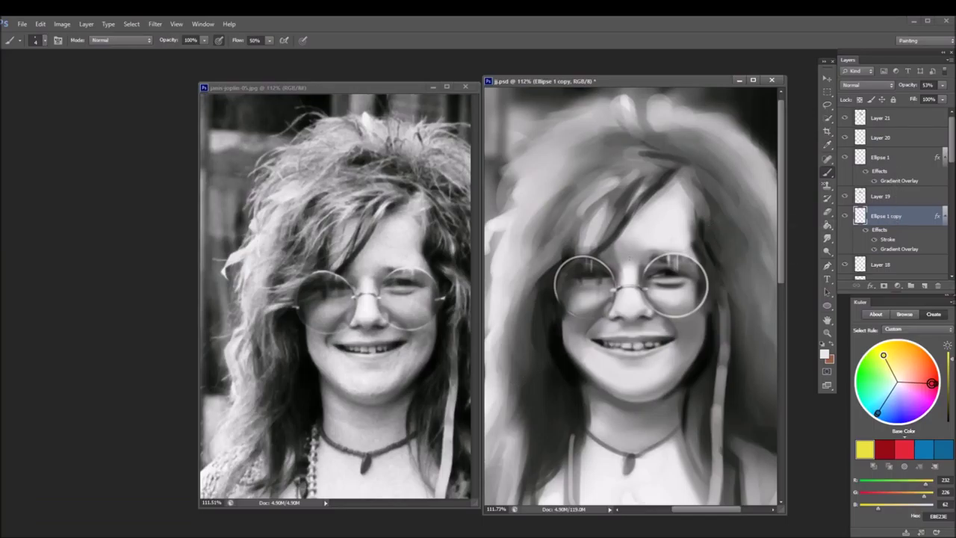
- Widen the Ellipse 1 copy ring to about 105.65% and skew it horizontally by about -3.26°
{"action": "key", "text": "ctrl+t"}
{"action": "left_click_drag", "start_coordinate": [551, 320], "coordinate": [552, 326]}
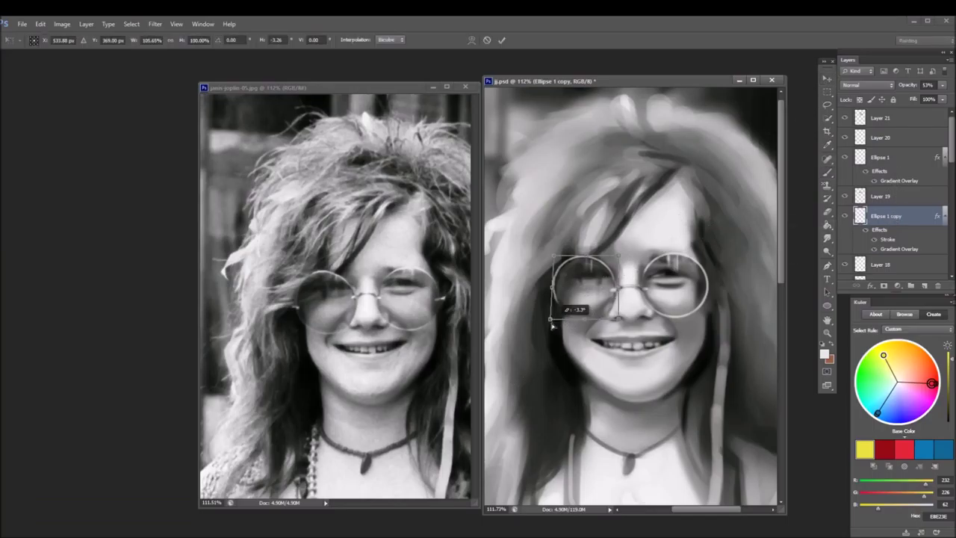
{"action": "left_click", "coordinate": [501, 39]}
- Duplicate the Ellipse 1 copy layer and rotate the duplicate ring by about 132.75°
{"action": "right_click", "coordinate": [924, 213]}
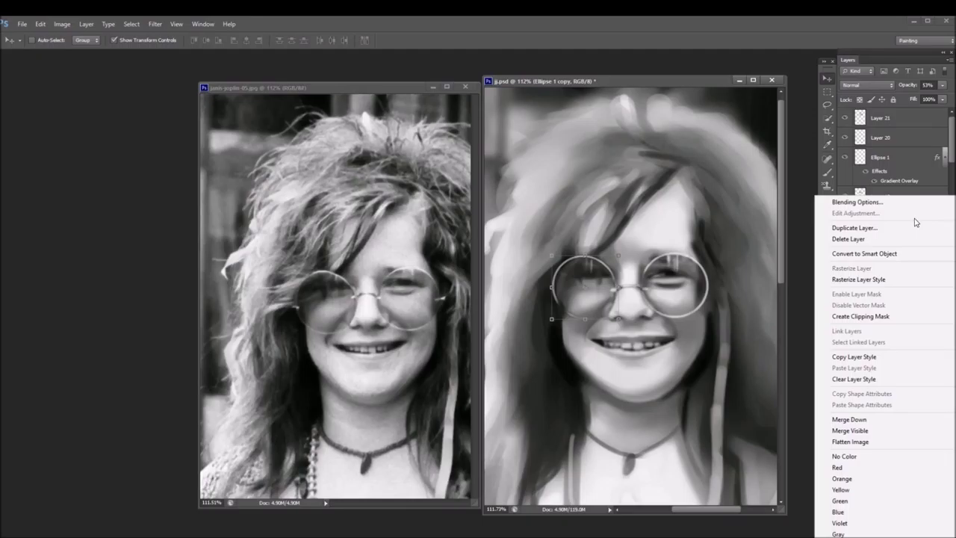
{"action": "left_click", "coordinate": [879, 234]}
{"action": "left_click", "coordinate": [566, 183]}
{"action": "key", "text": "ctrl+t"}
{"action": "left_click_drag", "start_coordinate": [552, 322], "coordinate": [601, 302]}
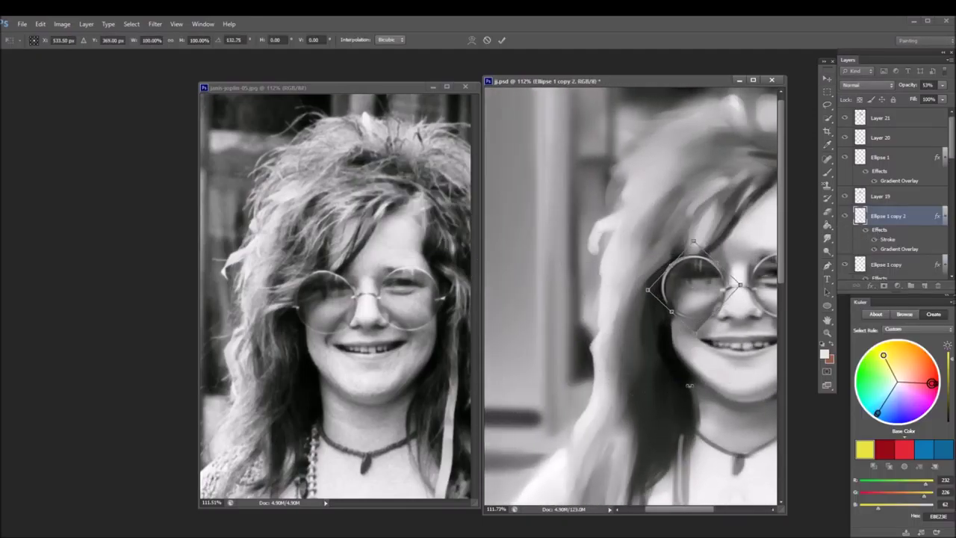
{"action": "left_click", "coordinate": [501, 41]}
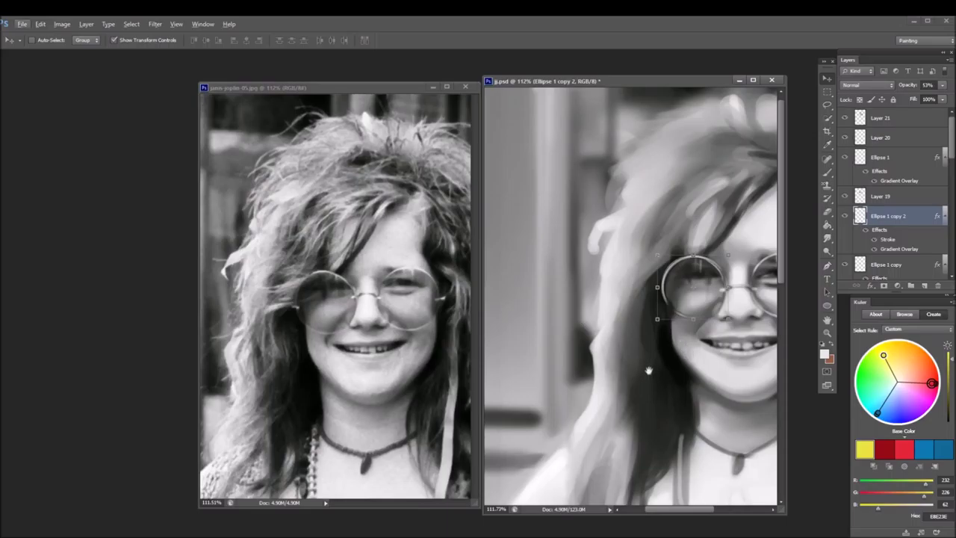
- Move the Ellipse 1 copy 2 layer to the top of the layer stack and toggle its visibility to compare
{"action": "left_click_drag", "start_coordinate": [681, 510], "coordinate": [702, 514]}
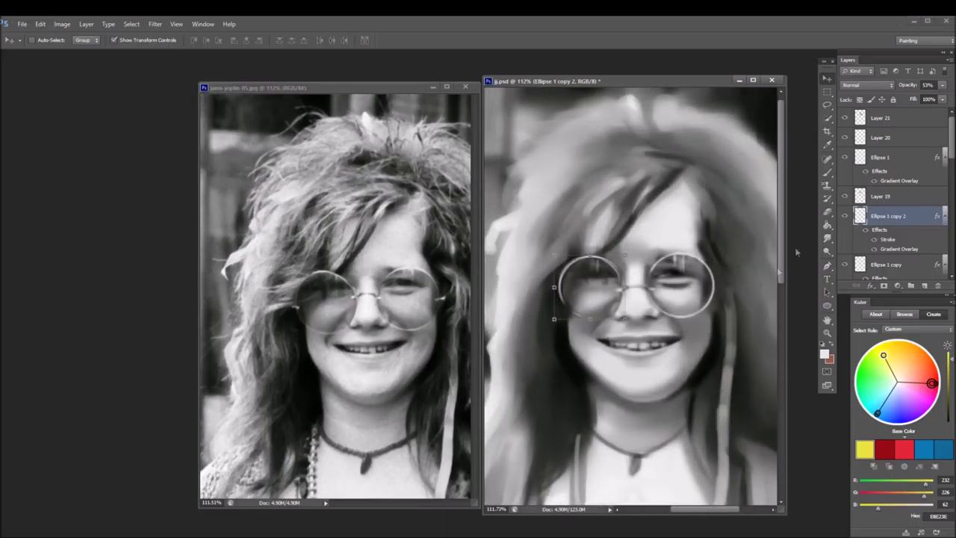
{"action": "mouse_move", "coordinate": [845, 218]}
{"action": "left_mouse_down"}
{"action": "mouse_move", "coordinate": [881, 171]}
{"action": "mouse_move", "coordinate": [888, 112]}
{"action": "left_mouse_up"}
{"action": "key", "text": "e"}
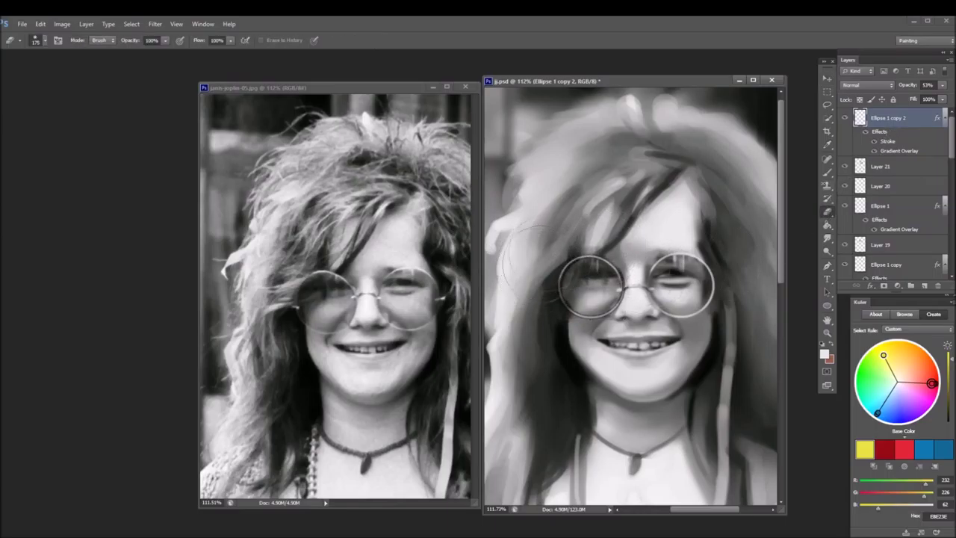
{"action": "left_click", "coordinate": [845, 117]}
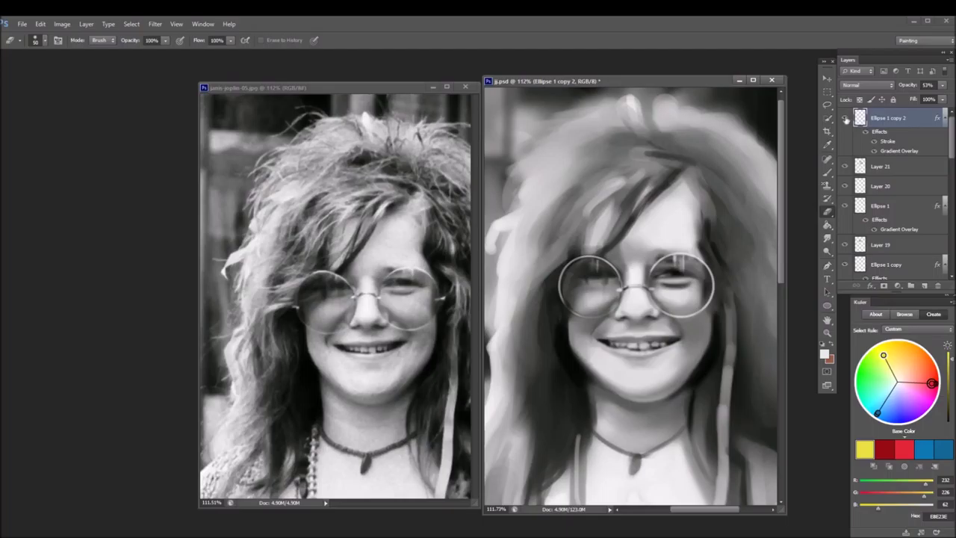
{"action": "left_click", "coordinate": [845, 118]}
- Narrow the Ellipse 1 copy 2 ring to about 94.44% width and lower the layer's opacity to about 11%
{"action": "key", "text": "v"}
{"action": "key", "text": "ctrl+t"}
{"action": "left_click_drag", "start_coordinate": [625, 288], "coordinate": [619, 288]}
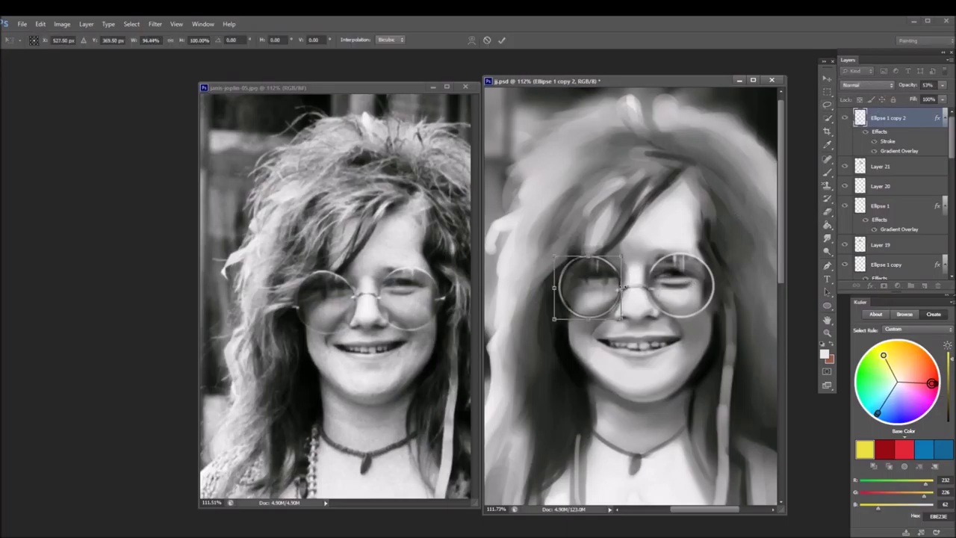
{"action": "left_click", "coordinate": [501, 39]}
{"action": "left_click", "coordinate": [942, 84]}
{"action": "left_click_drag", "start_coordinate": [921, 100], "coordinate": [898, 101]}
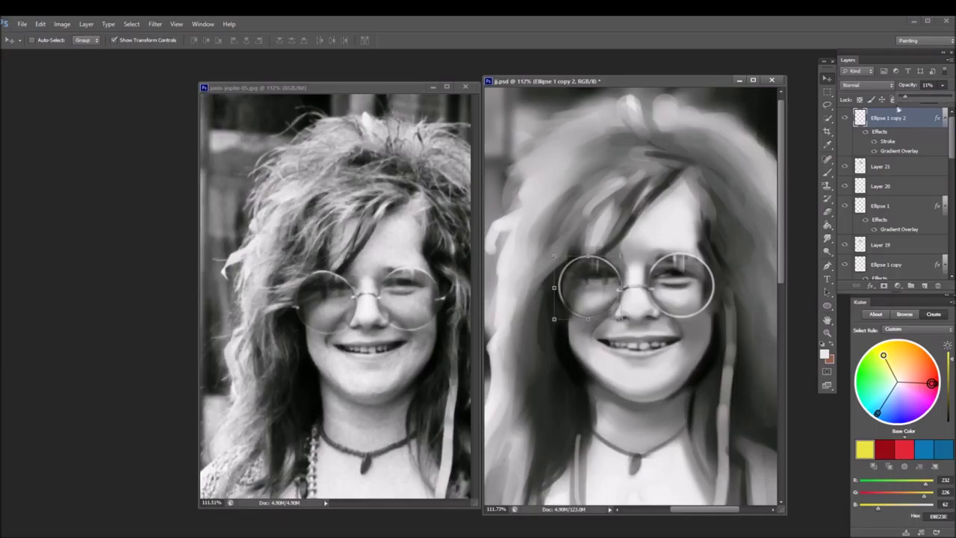
{"action": "key", "text": "e"}
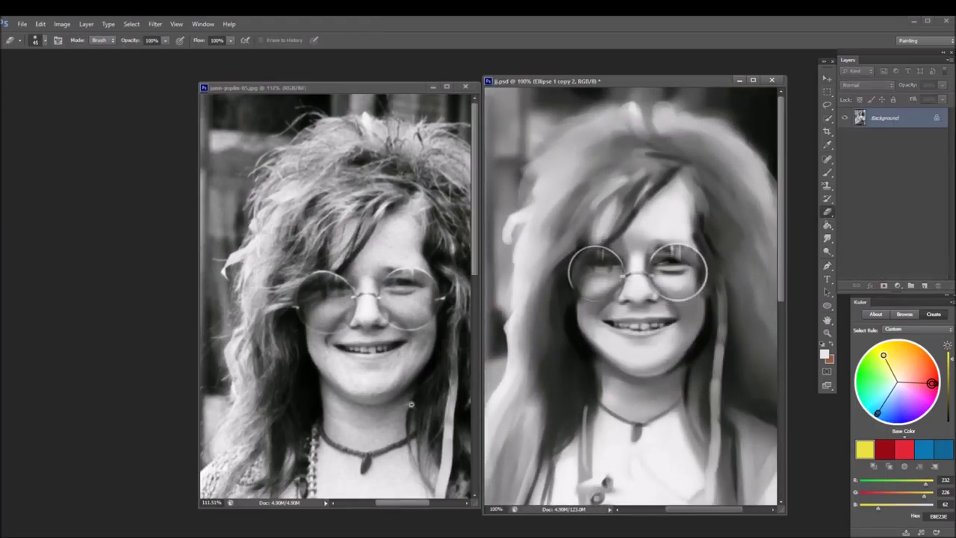
- Add a new layer above Ellipse 1 copy 2 in the portrait and get the Brush tool ready
{"action": "scroll", "coordinate": [411, 404], "scroll_direction": "down", "scroll_amount": 2}
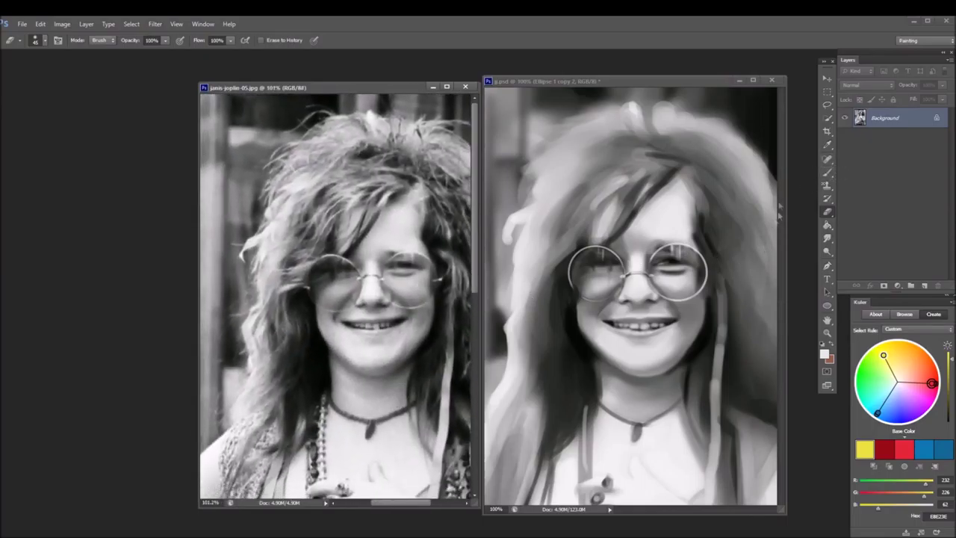
{"action": "left_click", "coordinate": [780, 202]}
{"action": "left_click", "coordinate": [923, 285]}
{"action": "key", "text": "b"}
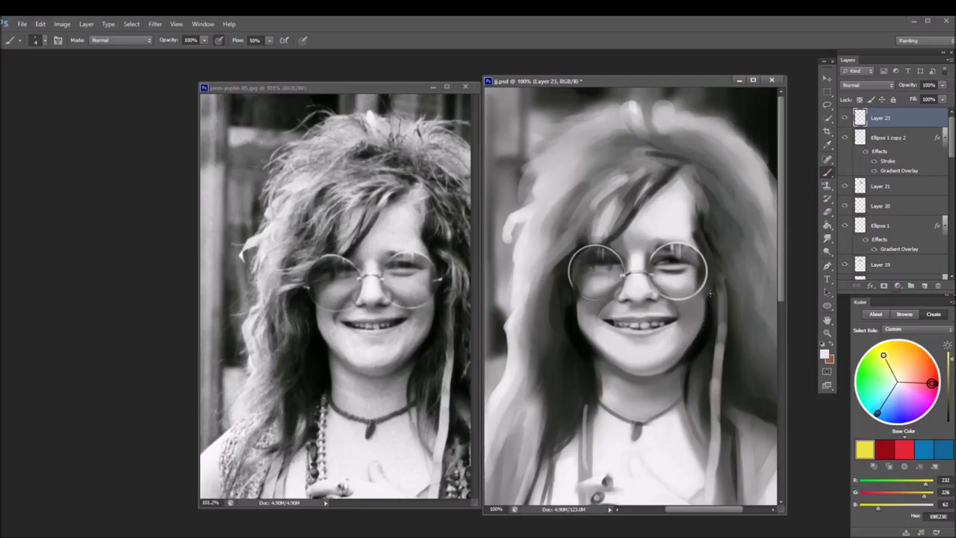
- Rotate both the portrait and the reference photo 180° so they are upside down
{"action": "scroll", "coordinate": [709, 299], "scroll_direction": "up", "scroll_amount": 3}
{"action": "scroll", "coordinate": [710, 297], "scroll_direction": "down", "scroll_amount": 3}
{"action": "key", "text": "ctrl+alt+v"}
{"action": "left_click", "coordinate": [474, 312]}
{"action": "key", "text": "ctrl+alt+v"}
{"action": "scroll", "coordinate": [481, 326], "scroll_direction": "up", "scroll_amount": 2}
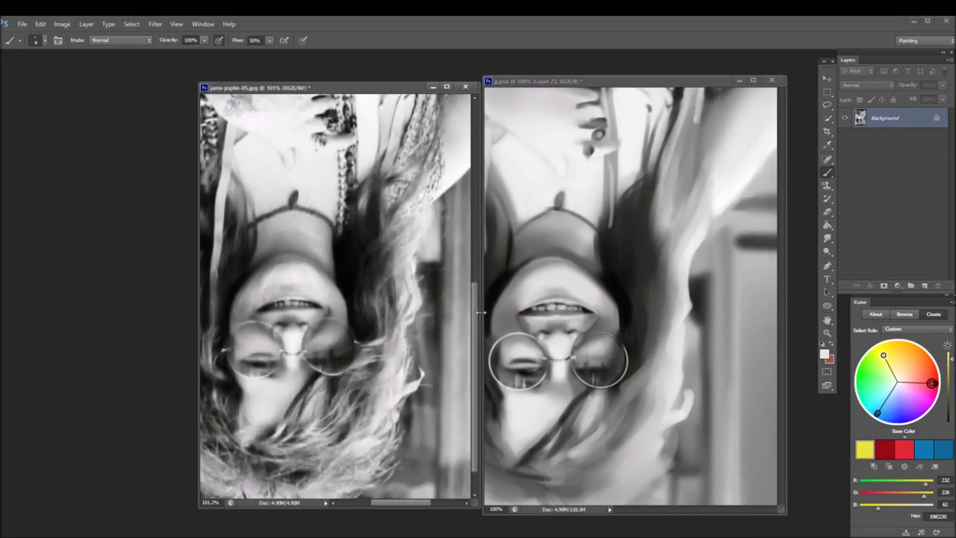
- Paint soft shading along the chin's edge and under-chin shadow on Layer 23 with an enlarged brush and sampled greys
{"action": "left_click", "coordinate": [623, 359]}
{"action": "scroll", "coordinate": [685, 225], "scroll_direction": "up", "scroll_amount": 5}
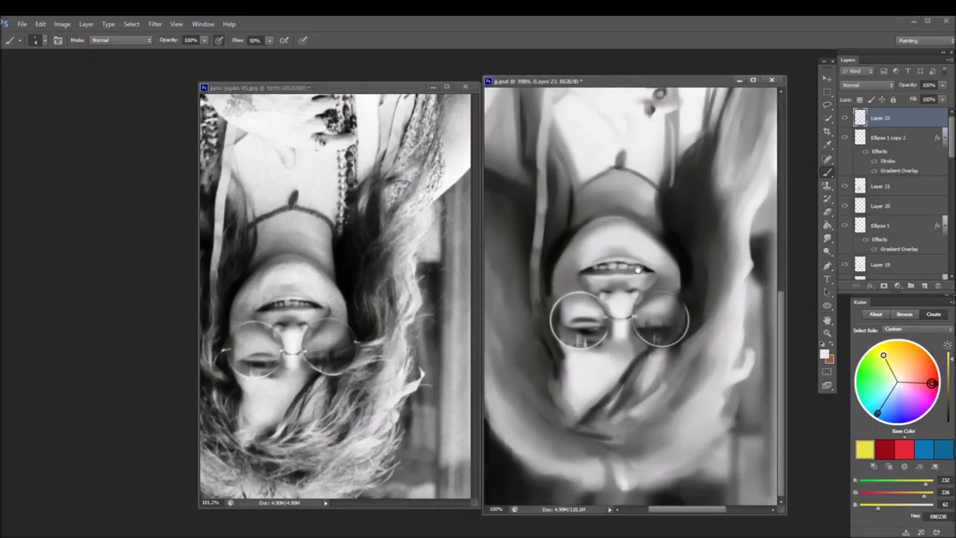
{"action": "left_click", "coordinate": [384, 273]}
{"action": "scroll", "coordinate": [384, 273], "scroll_direction": "up", "scroll_amount": 5}
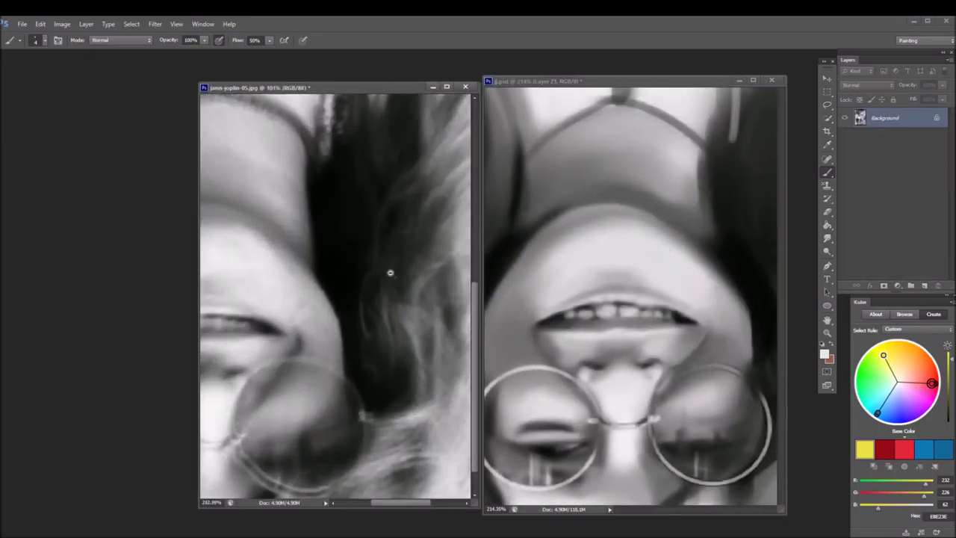
{"action": "scroll", "coordinate": [397, 294], "scroll_direction": "down", "scroll_amount": 2}
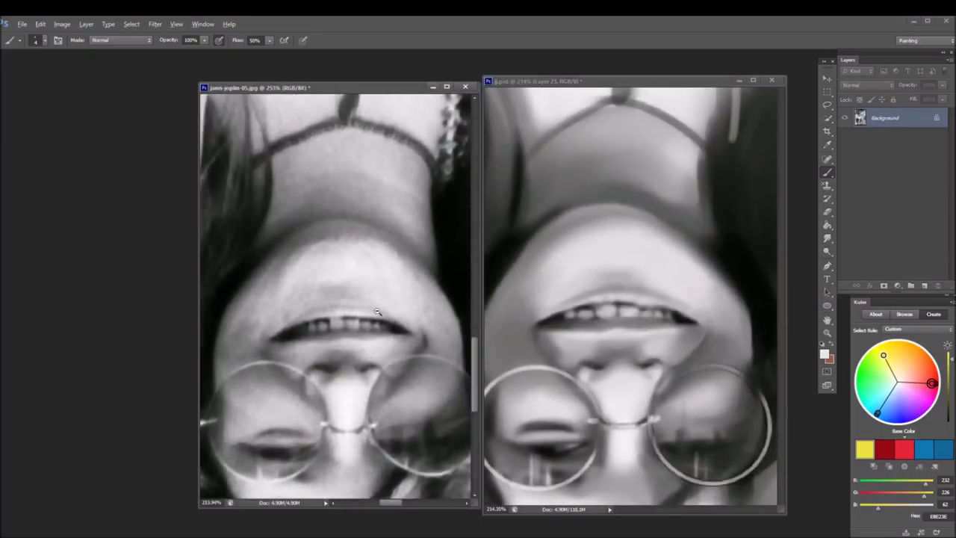
{"action": "mouse_move", "coordinate": [551, 297]}
{"action": "left_mouse_down"}
{"action": "mouse_move", "coordinate": [620, 277]}
{"action": "mouse_move", "coordinate": [625, 291]}
{"action": "left_mouse_up"}
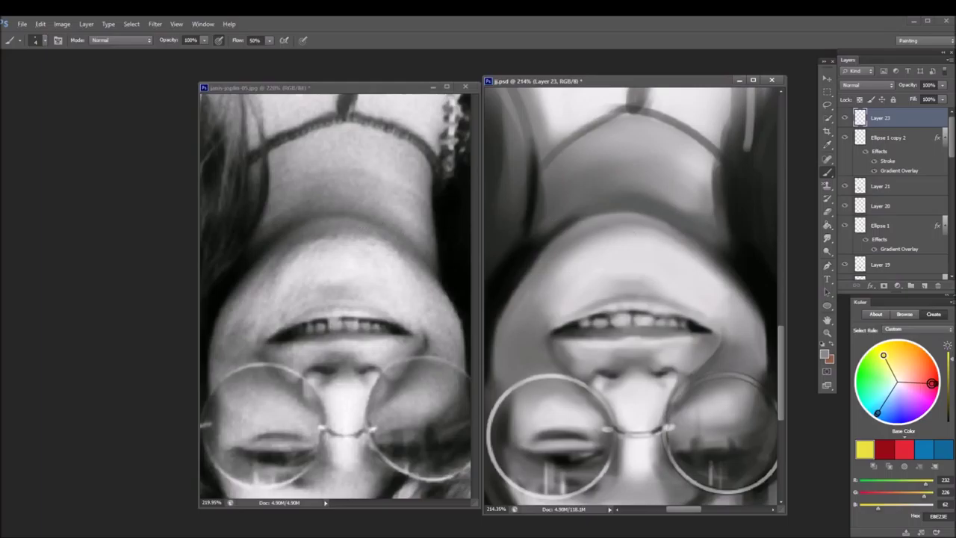
{"action": "key", "text": "bracketright"}
{"action": "key", "text": "bracketright"}
{"action": "key", "text": "bracketright"}
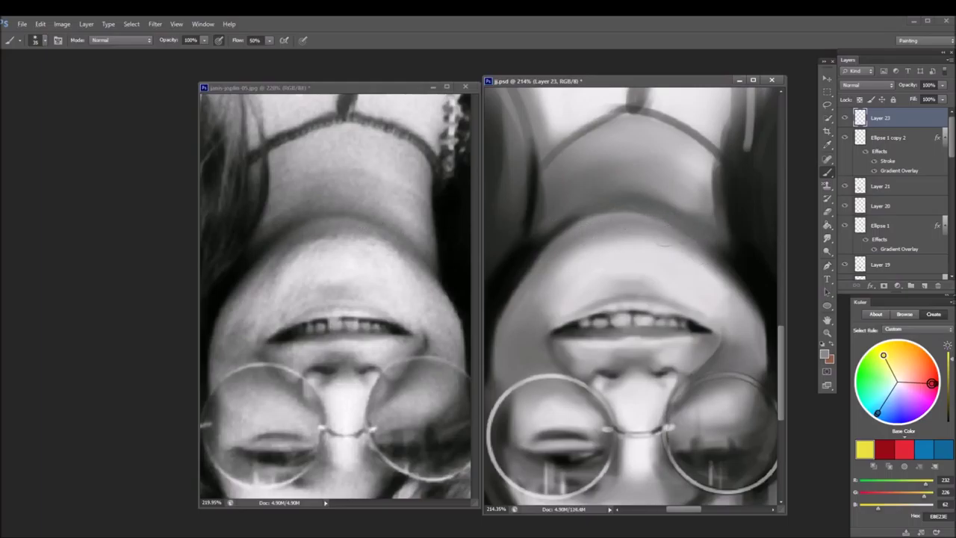
{"action": "left_click", "coordinate": [675, 218], "text": "alt"}
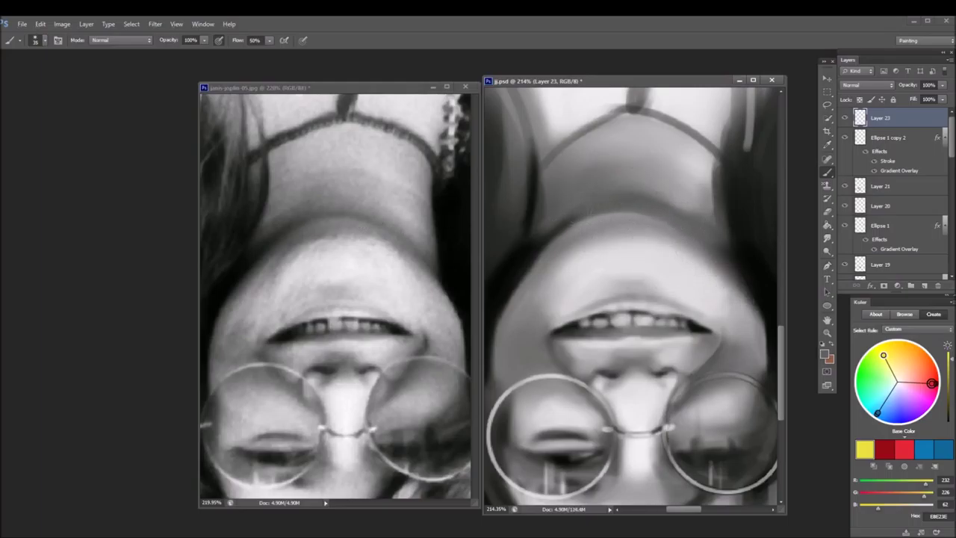
{"action": "left_click_drag", "start_coordinate": [567, 221], "coordinate": [675, 203]}
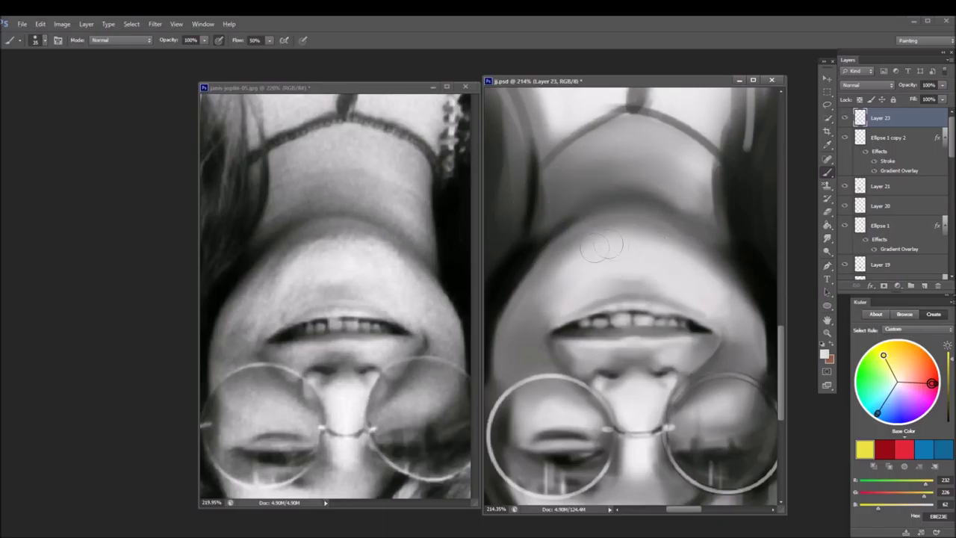
- Brighten the chin with a light grey sampled from the reference photo, using a smaller brush
{"action": "left_click", "coordinate": [343, 262], "text": "alt"}
{"action": "key", "text": "bracketleft"}
{"action": "key", "text": "bracketleft"}
{"action": "key", "text": "bracketleft"}
{"action": "key", "text": "bracketleft"}
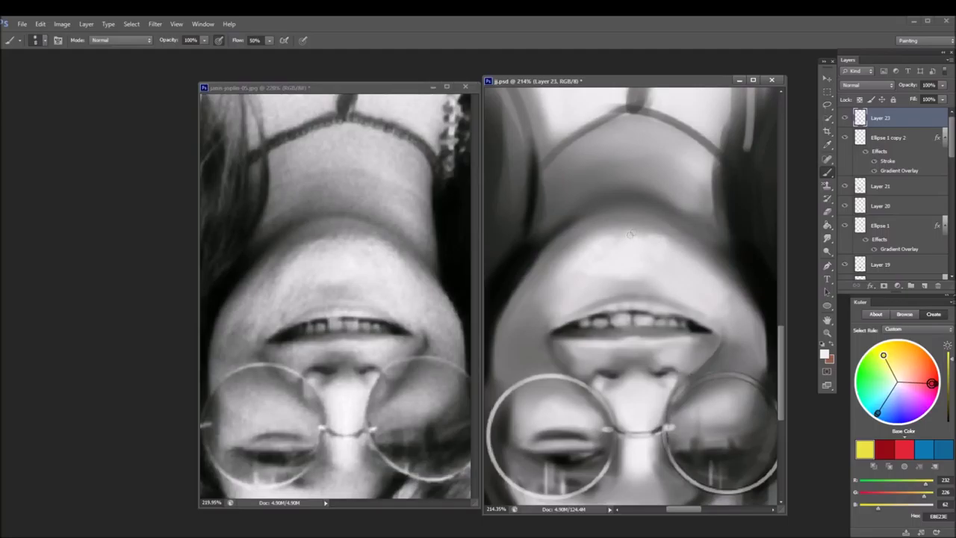
{"action": "mouse_move", "coordinate": [629, 234]}
{"action": "left_mouse_down"}
{"action": "mouse_move", "coordinate": [646, 236]}
{"action": "mouse_move", "coordinate": [614, 233]}
{"action": "mouse_move", "coordinate": [626, 230]}
{"action": "left_mouse_up"}
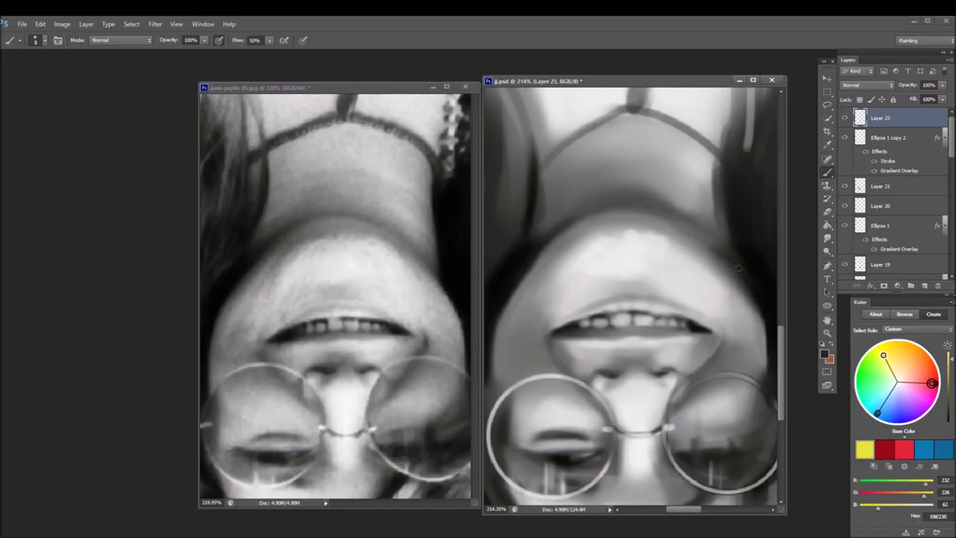
- Define the cheek and jaw edge beside the shaded lens, alternating sampled skin greys and the dark hair tone
{"action": "left_click", "coordinate": [753, 302], "text": "alt"}
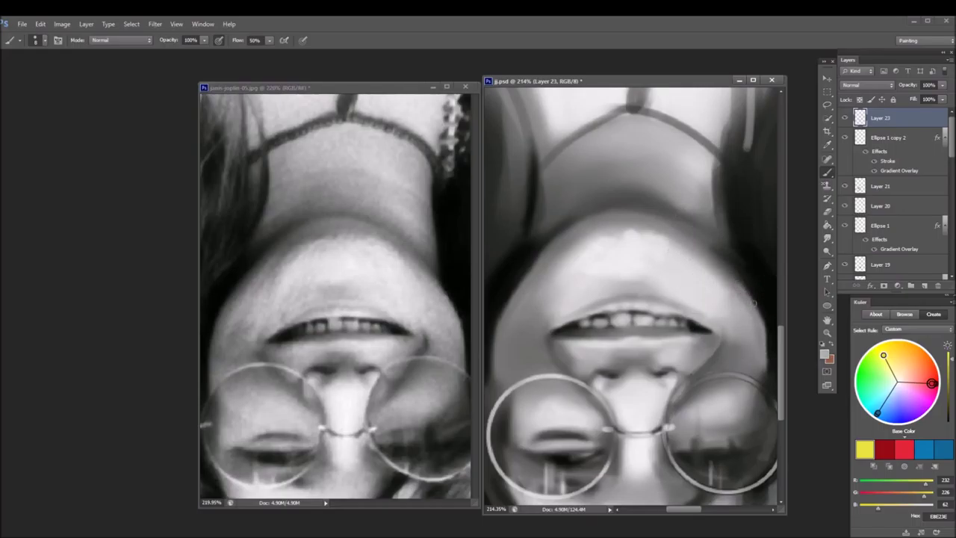
{"action": "left_click_drag", "start_coordinate": [752, 301], "coordinate": [756, 335]}
{"action": "left_click", "coordinate": [723, 294], "text": "alt"}
{"action": "left_click", "coordinate": [769, 299], "text": "alt"}
{"action": "left_click_drag", "start_coordinate": [765, 312], "coordinate": [764, 337]}
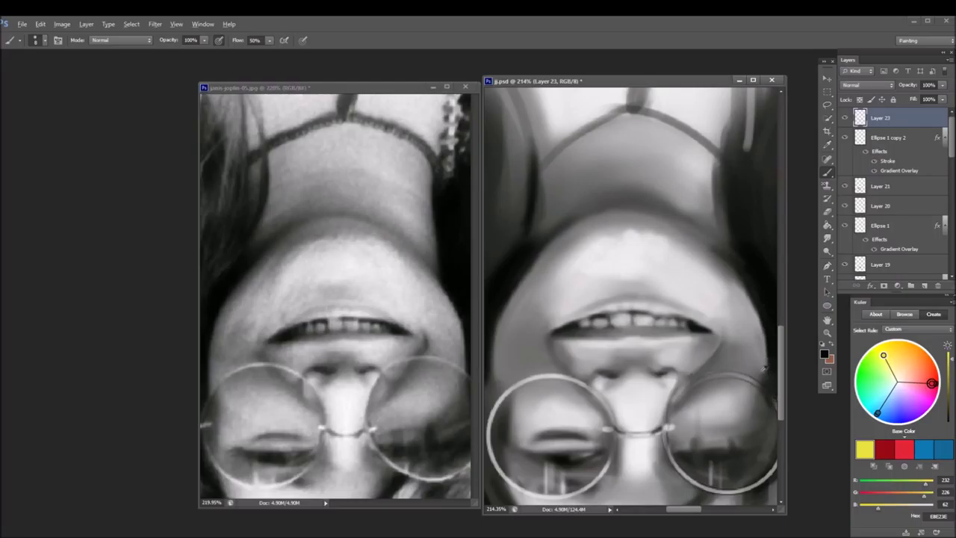
{"action": "mouse_move", "coordinate": [763, 374]}
{"action": "left_mouse_down"}
{"action": "mouse_move", "coordinate": [769, 351]}
{"action": "mouse_move", "coordinate": [768, 381]}
{"action": "left_mouse_up"}
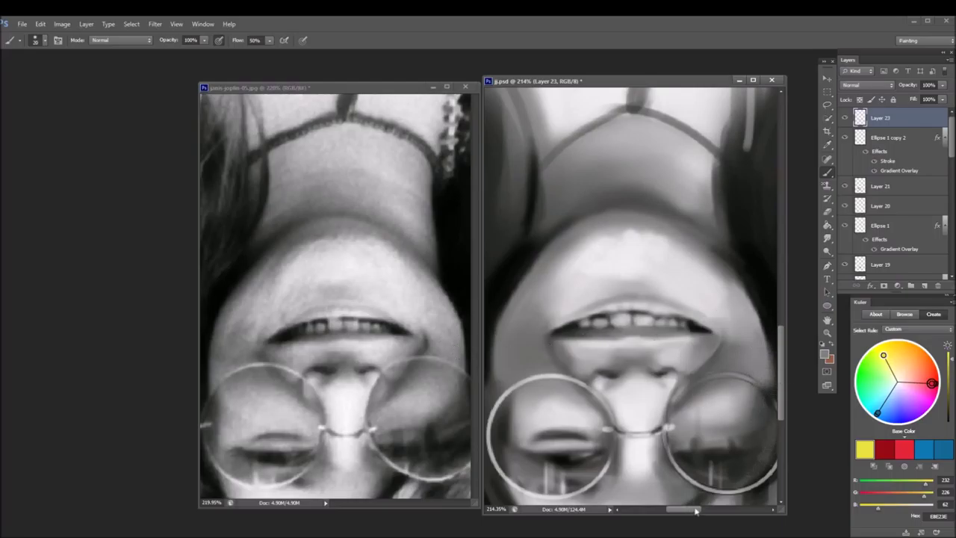
- Refine the cheek contour from the jaw down to the shaded lens with repeated strokes of sampled skin and hair tones
{"action": "left_click_drag", "start_coordinate": [694, 510], "coordinate": [706, 510]}
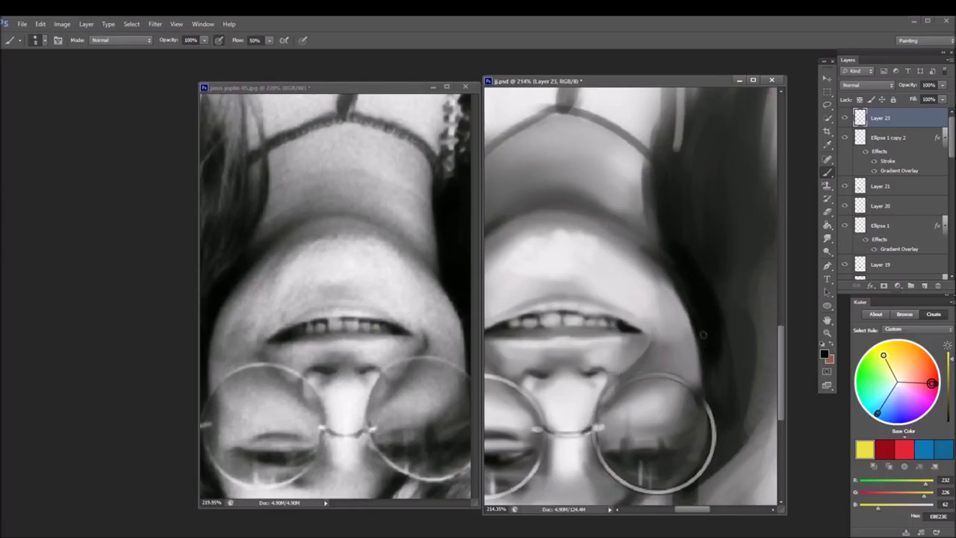
{"action": "left_click", "coordinate": [666, 266], "text": "alt"}
{"action": "left_click", "coordinate": [698, 321], "text": "alt"}
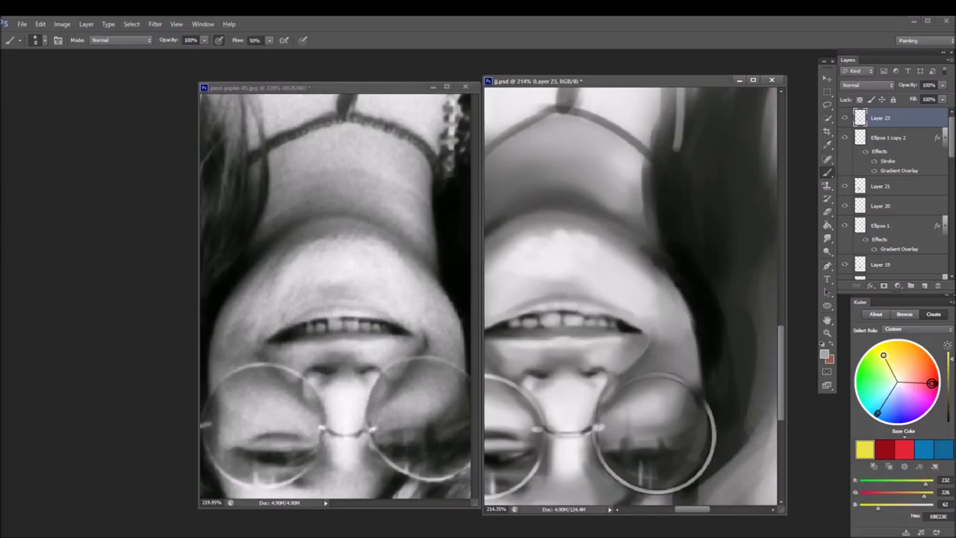
{"action": "left_click", "coordinate": [679, 288], "text": "alt"}
{"action": "left_click", "coordinate": [701, 333], "text": "alt"}
{"action": "left_click_drag", "start_coordinate": [699, 331], "coordinate": [702, 388]}
{"action": "left_click_drag", "start_coordinate": [693, 315], "coordinate": [696, 335]}
{"action": "left_click_drag", "start_coordinate": [681, 293], "coordinate": [699, 336]}
{"action": "left_click", "coordinate": [702, 330], "text": "alt"}
- Clean up the corner where the jaw meets the neck and extend the strokes along the neck's edge
{"action": "left_click", "coordinate": [656, 260], "text": "alt"}
{"action": "left_click_drag", "start_coordinate": [651, 256], "coordinate": [669, 281]}
{"action": "left_click", "coordinate": [669, 267], "text": "alt"}
{"action": "mouse_move", "coordinate": [648, 253]}
{"action": "left_mouse_down"}
{"action": "mouse_move", "coordinate": [633, 230]}
{"action": "mouse_move", "coordinate": [647, 195]}
{"action": "mouse_move", "coordinate": [631, 164]}
{"action": "mouse_move", "coordinate": [640, 209]}
{"action": "left_mouse_up"}
- Lighten the side of the neck next to the dark hair with light greys sampled from the reference and the portrait
{"action": "left_click", "coordinate": [433, 213], "text": "alt"}
{"action": "left_click", "coordinate": [622, 155], "text": "alt"}
{"action": "key", "text": "bracketright"}
{"action": "key", "text": "bracketright"}
{"action": "key", "text": "bracketright"}
{"action": "key", "text": "bracketleft"}
{"action": "key", "text": "bracketleft"}
{"action": "key", "text": "bracketleft"}
{"action": "key", "text": "bracketleft"}
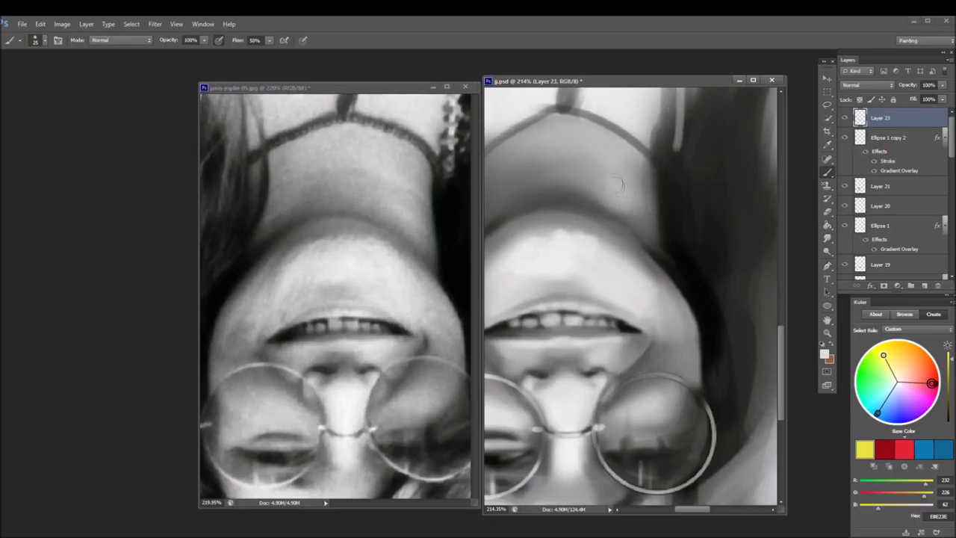
- Darken the hair beside the neck with sampled near-black and sharpen the neck outline up to the end of the necklace
{"action": "left_click", "coordinate": [694, 289], "text": "alt"}
{"action": "mouse_move", "coordinate": [672, 211]}
{"action": "left_mouse_down"}
{"action": "mouse_move", "coordinate": [670, 153]}
{"action": "mouse_move", "coordinate": [673, 224]}
{"action": "mouse_move", "coordinate": [690, 182]}
{"action": "mouse_move", "coordinate": [681, 139]}
{"action": "mouse_move", "coordinate": [699, 224]}
{"action": "mouse_move", "coordinate": [675, 250]}
{"action": "mouse_move", "coordinate": [654, 173]}
{"action": "mouse_move", "coordinate": [658, 234]}
{"action": "left_mouse_up"}
{"action": "left_click", "coordinate": [655, 167], "text": "alt"}
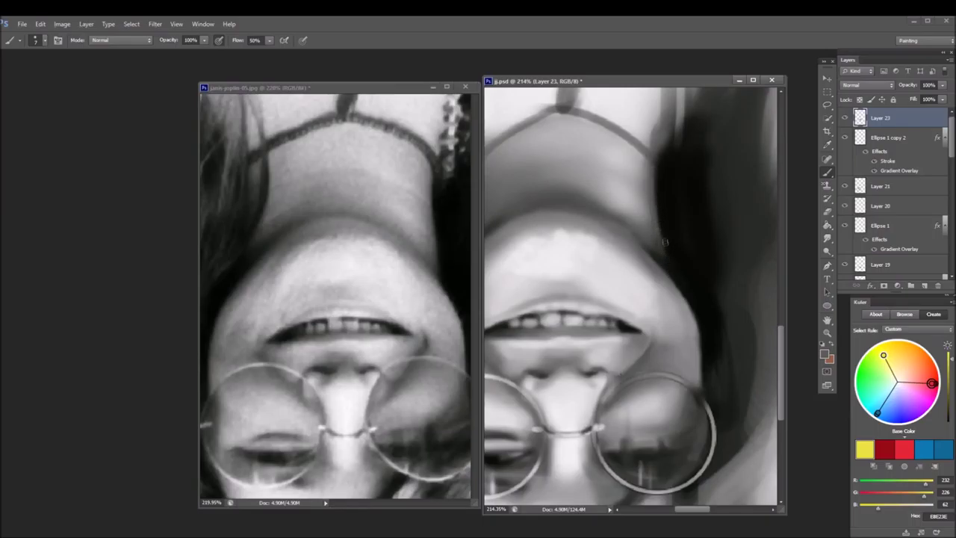
{"action": "left_click", "coordinate": [663, 176], "text": "alt"}
{"action": "mouse_move", "coordinate": [662, 170]}
{"action": "left_mouse_down"}
{"action": "mouse_move", "coordinate": [637, 140]}
{"action": "mouse_move", "coordinate": [655, 149]}
{"action": "mouse_move", "coordinate": [660, 116]}
{"action": "left_mouse_up"}
{"action": "left_click", "coordinate": [671, 139], "text": "alt"}
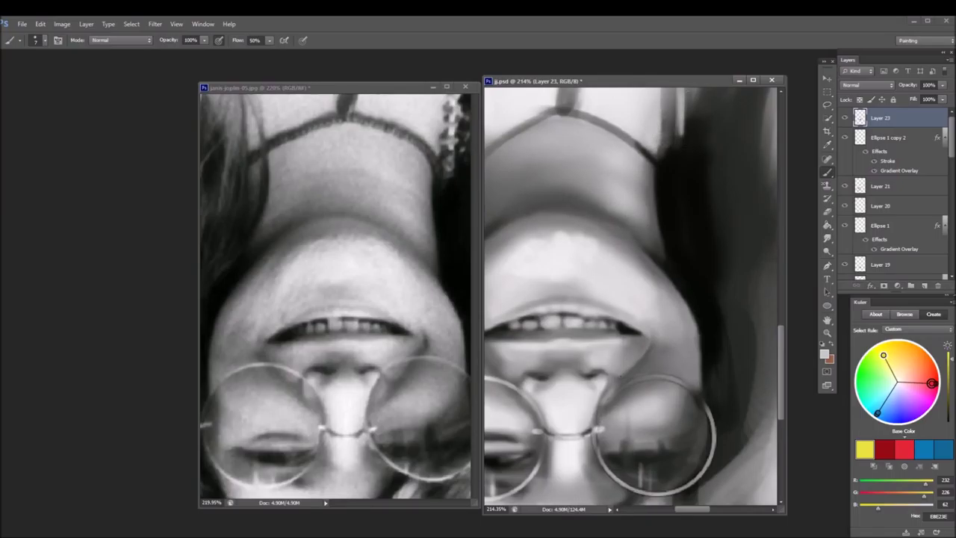
- Soften the jaw edge on the opposite side of the face with sampled greys and a 20 px brush
{"action": "scroll", "coordinate": [693, 95], "scroll_direction": "up", "scroll_amount": 2}
{"action": "mouse_move", "coordinate": [711, 300]}
{"action": "left_mouse_down"}
{"action": "mouse_move", "coordinate": [695, 277]}
{"action": "mouse_move", "coordinate": [729, 262]}
{"action": "left_mouse_up"}
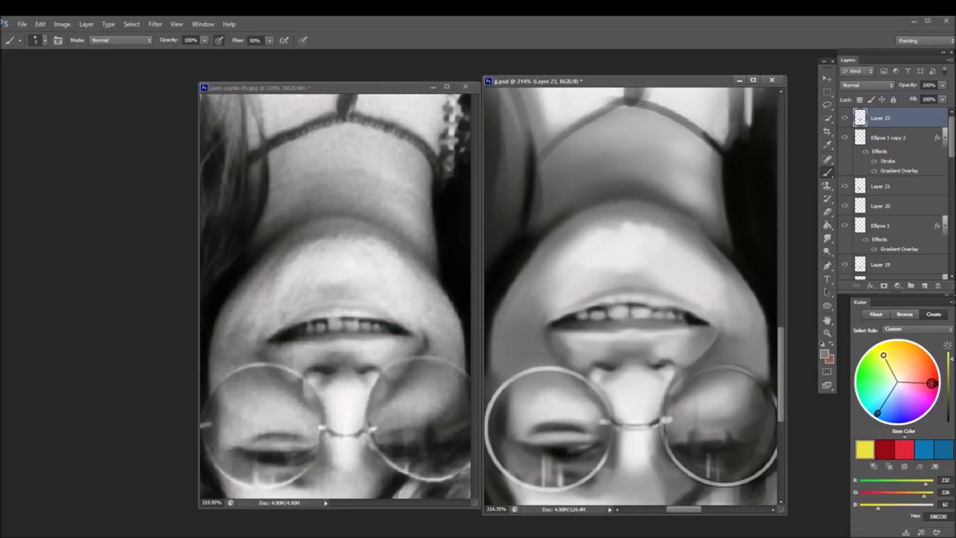
{"action": "left_click", "coordinate": [527, 254], "text": "alt"}
{"action": "left_click", "coordinate": [546, 238], "text": "alt"}
{"action": "key", "text": "bracketright"}
{"action": "key", "text": "bracketright"}
{"action": "key", "text": "bracketright"}
{"action": "left_click_drag", "start_coordinate": [527, 258], "coordinate": [507, 295]}
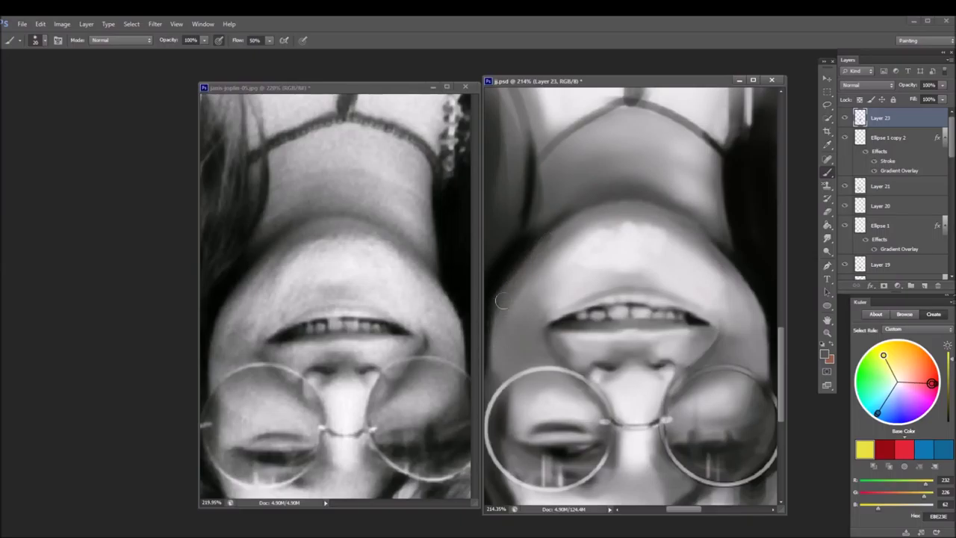
- Darken the hair along the jaw and cheek with sampled near-black, finishing the edge with a 10 px brush
{"action": "left_click", "coordinate": [501, 275], "text": "alt"}
{"action": "left_click", "coordinate": [547, 234], "text": "alt"}
{"action": "left_click", "coordinate": [523, 243], "text": "alt"}
{"action": "left_click", "coordinate": [533, 237], "text": "alt"}
{"action": "mouse_move", "coordinate": [521, 261]}
{"action": "left_mouse_down"}
{"action": "mouse_move", "coordinate": [505, 312]}
{"action": "mouse_move", "coordinate": [550, 279]}
{"action": "left_mouse_up"}
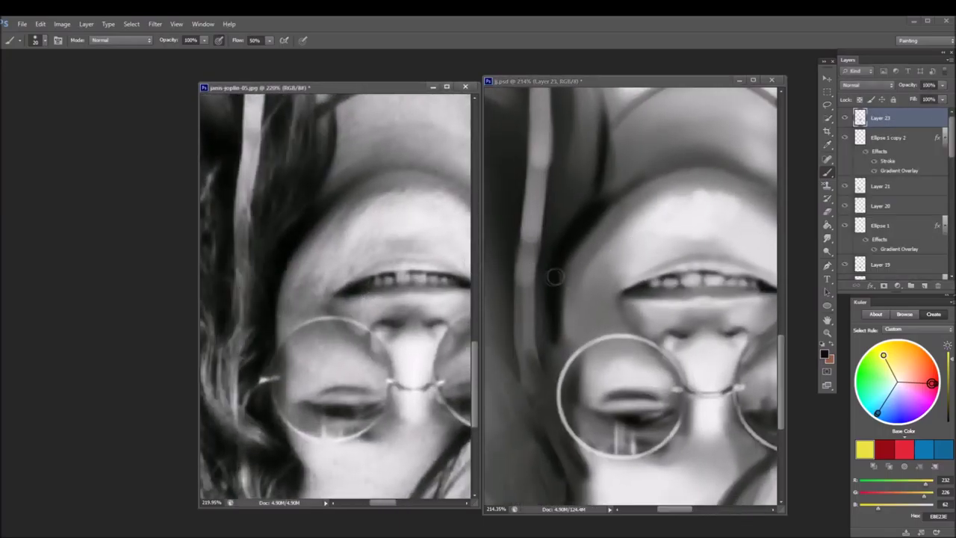
{"action": "key", "text": "bracketleft"}
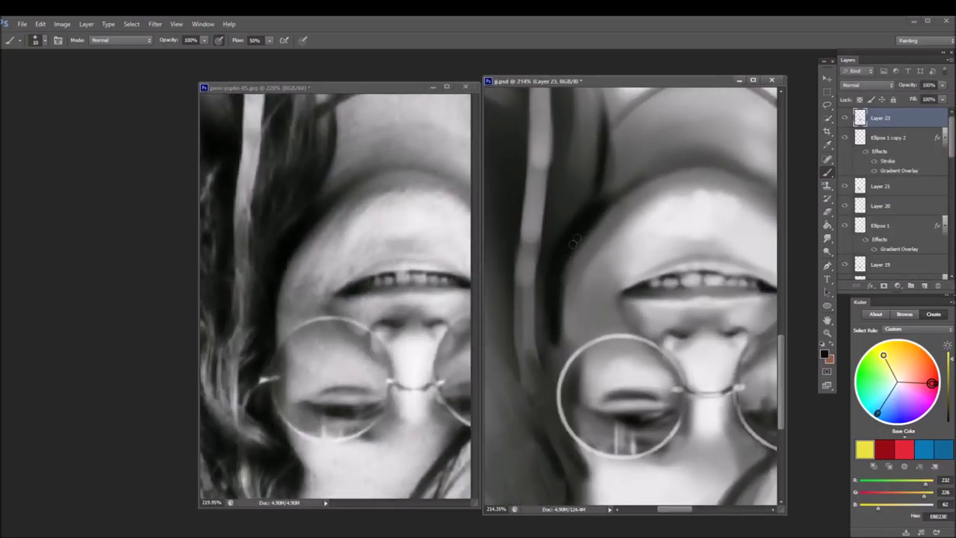
{"action": "mouse_move", "coordinate": [554, 332]}
{"action": "left_mouse_down"}
{"action": "mouse_move", "coordinate": [554, 373]}
{"action": "mouse_move", "coordinate": [552, 274]}
{"action": "left_mouse_up"}
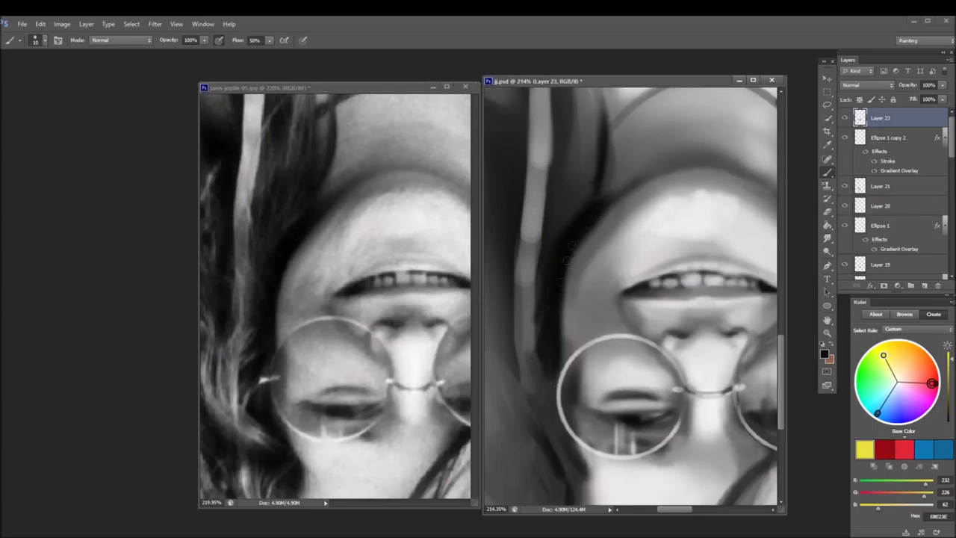
- Lighten the skin seen through the clearer lens with strokes of light grey sampled from inside it
{"action": "left_click", "coordinate": [590, 367], "text": "alt"}
{"action": "left_click_drag", "start_coordinate": [584, 376], "coordinate": [584, 399]}
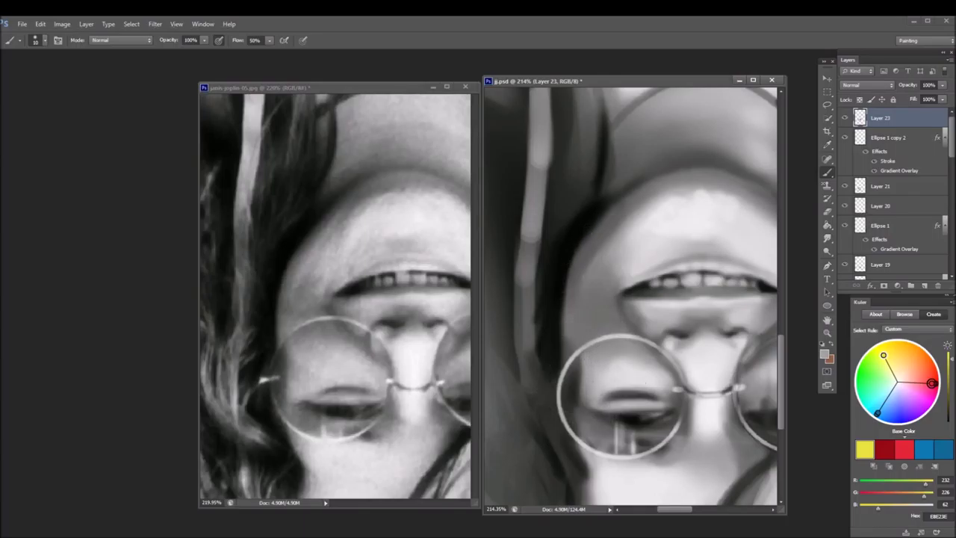
{"action": "left_click_drag", "start_coordinate": [626, 363], "coordinate": [606, 361]}
- Shade the crease between the mouth corner and the clearer lens with darker greys sampled around the mouth
{"action": "left_click", "coordinate": [642, 306], "text": "alt"}
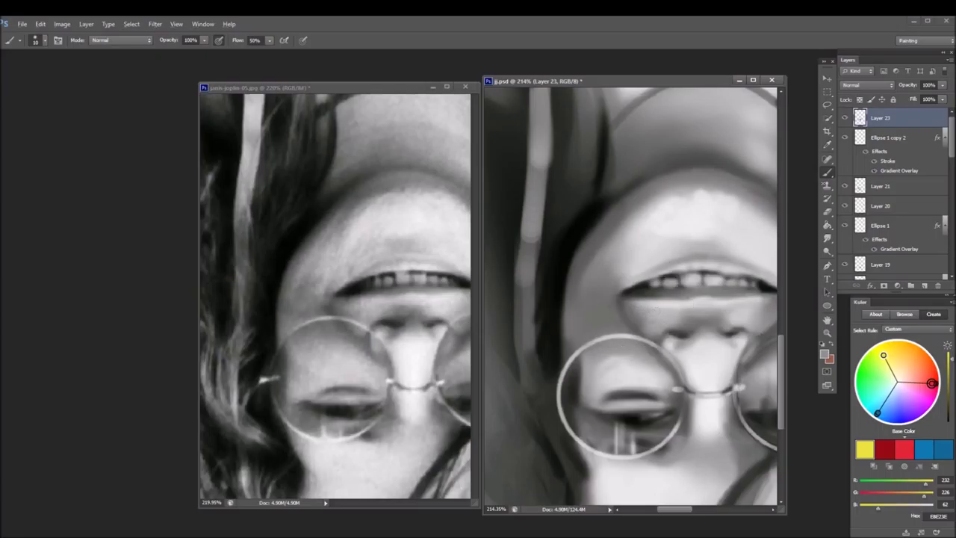
{"action": "left_click", "coordinate": [628, 297], "text": "alt"}
{"action": "mouse_move", "coordinate": [625, 300]}
{"action": "left_mouse_down"}
{"action": "mouse_move", "coordinate": [652, 298]}
{"action": "mouse_move", "coordinate": [623, 328]}
{"action": "left_mouse_up"}
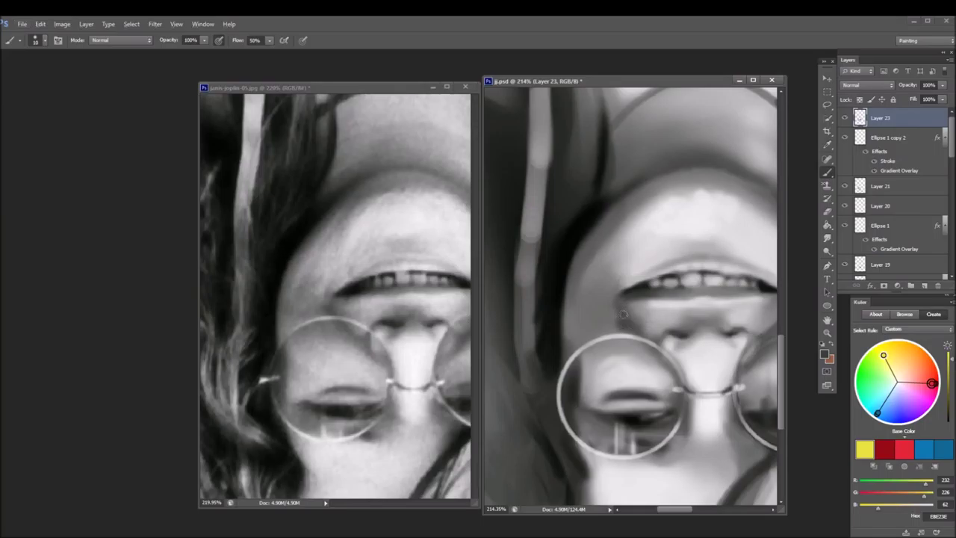
{"action": "left_click", "coordinate": [642, 285], "text": "alt"}
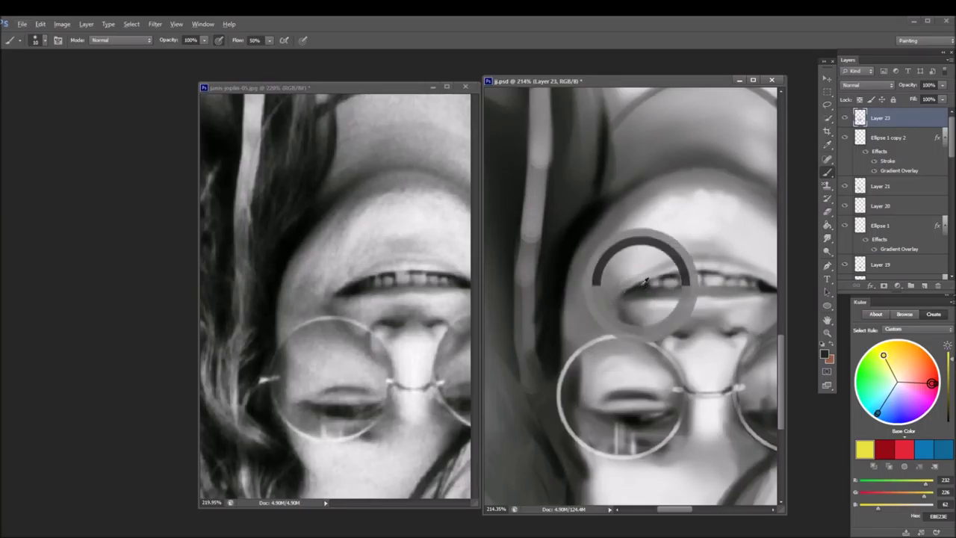
{"action": "left_click", "coordinate": [624, 287], "text": "alt"}
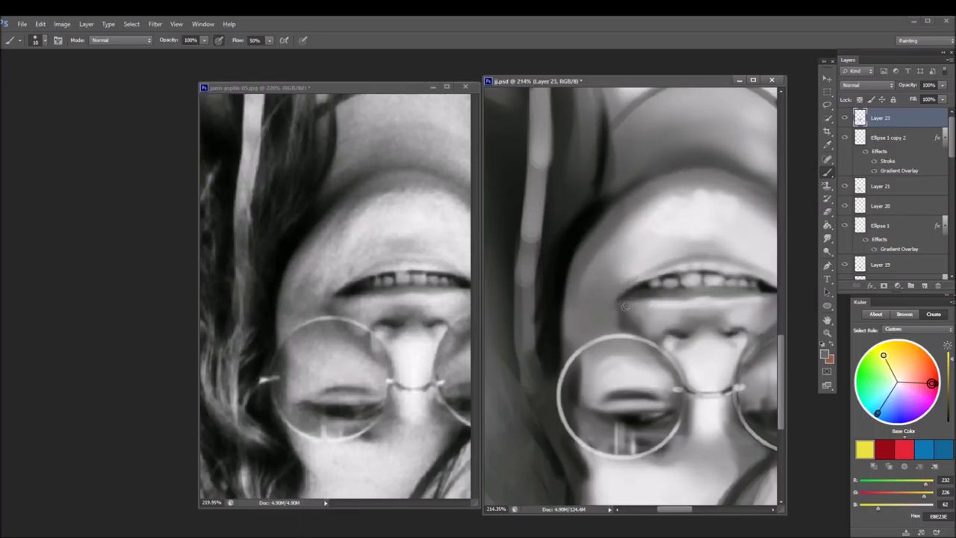
- Add sampled light grey to the cheek beside the mouth corner, along the jaw and at the lens's outer edge
{"action": "left_click", "coordinate": [635, 263], "text": "alt"}
{"action": "mouse_move", "coordinate": [633, 279]}
{"action": "left_mouse_down"}
{"action": "mouse_move", "coordinate": [608, 294]}
{"action": "mouse_move", "coordinate": [611, 266]}
{"action": "left_mouse_up"}
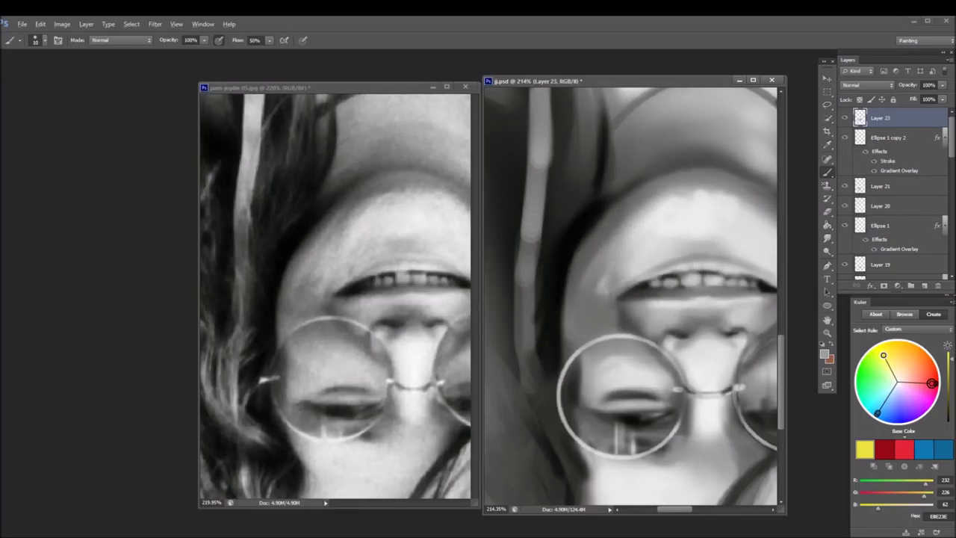
{"action": "left_click_drag", "start_coordinate": [613, 228], "coordinate": [581, 288]}
{"action": "mouse_move", "coordinate": [587, 360]}
{"action": "left_mouse_down"}
{"action": "mouse_move", "coordinate": [579, 411]}
{"action": "mouse_move", "coordinate": [586, 362]}
{"action": "left_mouse_up"}
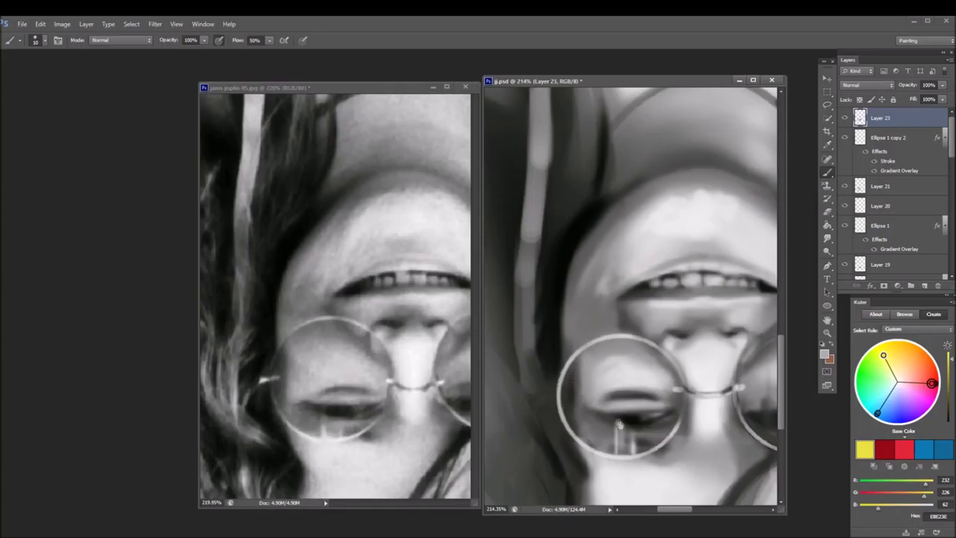
- Paint the small hinge on the outer side of the glasses frame with sampled light grey and a 4 px brush
{"action": "left_click_drag", "start_coordinate": [618, 425], "coordinate": [605, 398]}
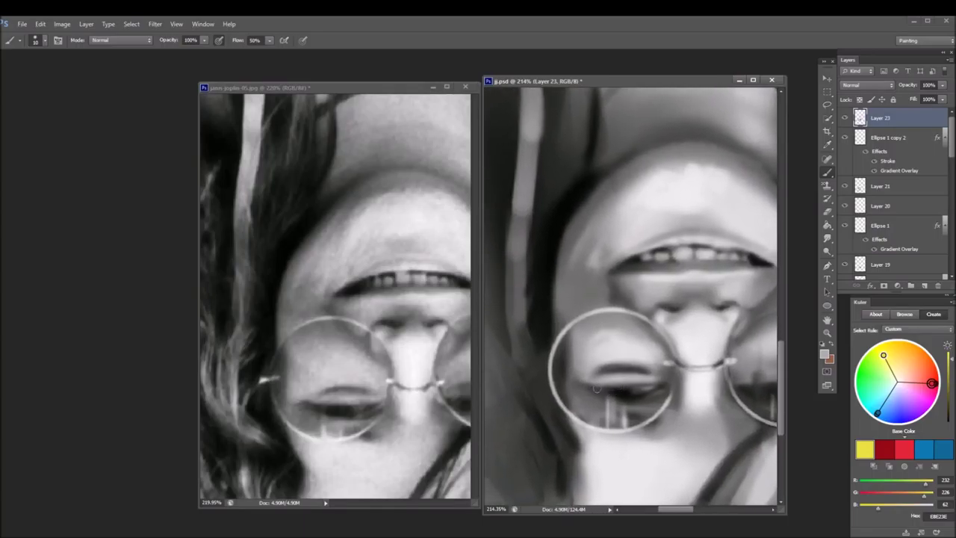
{"action": "mouse_move", "coordinate": [581, 368]}
{"action": "left_mouse_down"}
{"action": "mouse_move", "coordinate": [589, 371]}
{"action": "mouse_move", "coordinate": [559, 371]}
{"action": "left_mouse_up"}
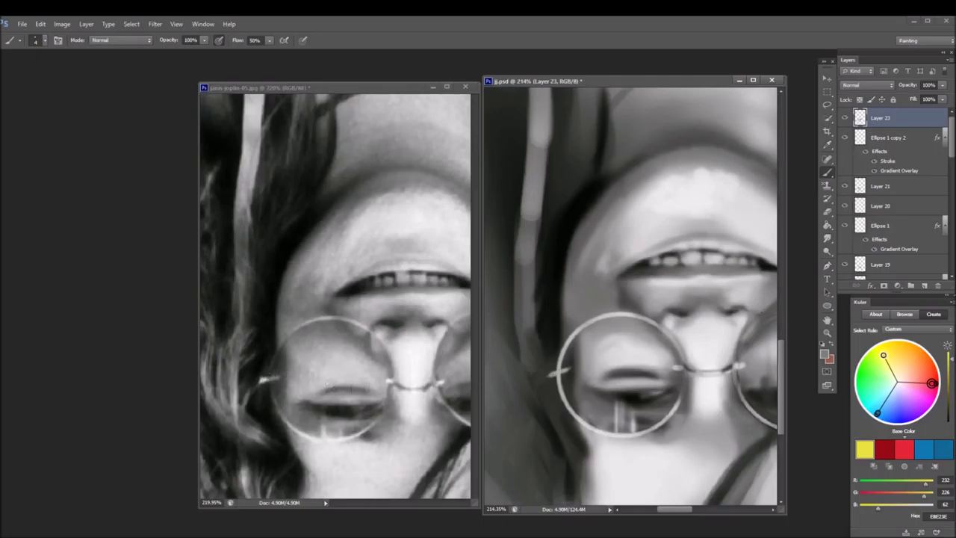
{"action": "left_click", "coordinate": [584, 423], "text": "alt"}
{"action": "left_click_drag", "start_coordinate": [558, 371], "coordinate": [553, 372]}
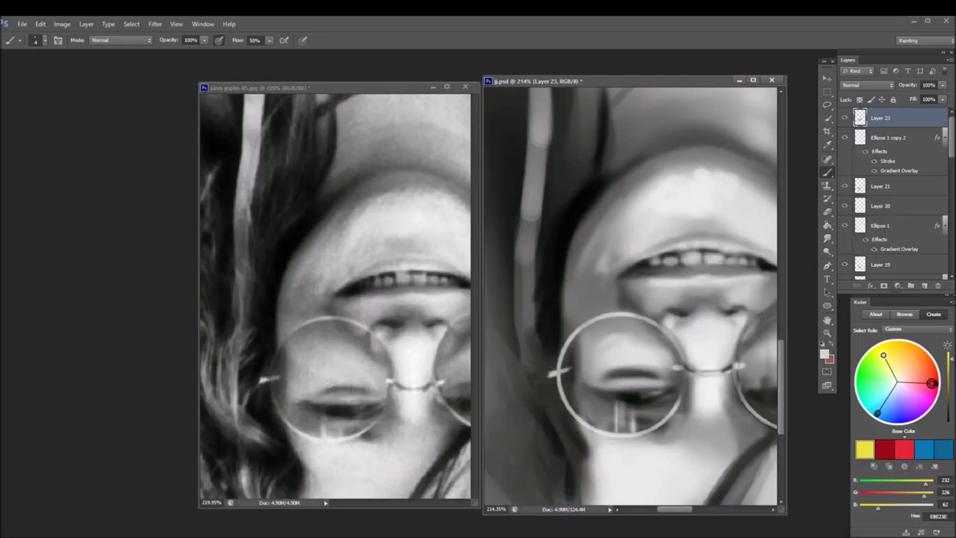
{"action": "left_click", "coordinate": [546, 377], "text": "alt"}
{"action": "left_click", "coordinate": [554, 371], "text": "alt"}
- Thin and soften the rim of the clearer lens with strokes along its outer edge and beside the nose
{"action": "left_click_drag", "start_coordinate": [564, 340], "coordinate": [565, 373]}
{"action": "mouse_move", "coordinate": [580, 342]}
{"action": "left_mouse_down"}
{"action": "mouse_move", "coordinate": [572, 328]}
{"action": "mouse_move", "coordinate": [569, 342]}
{"action": "left_mouse_up"}
{"action": "left_click_drag", "start_coordinate": [560, 378], "coordinate": [569, 411]}
{"action": "left_click_drag", "start_coordinate": [678, 399], "coordinate": [672, 417]}
- Paint the pale nose pad beside the nostril and blend it into the lens rim with tones sampled around it
{"action": "left_click", "coordinate": [669, 338], "text": "alt"}
{"action": "mouse_move", "coordinate": [665, 337]}
{"action": "left_mouse_down"}
{"action": "mouse_move", "coordinate": [667, 323]}
{"action": "mouse_move", "coordinate": [669, 345]}
{"action": "mouse_move", "coordinate": [664, 320]}
{"action": "left_mouse_up"}
{"action": "left_click", "coordinate": [662, 326], "text": "alt"}
{"action": "left_click", "coordinate": [669, 330], "text": "alt"}
{"action": "left_click", "coordinate": [665, 317], "text": "alt"}
{"action": "left_click", "coordinate": [669, 317], "text": "alt"}
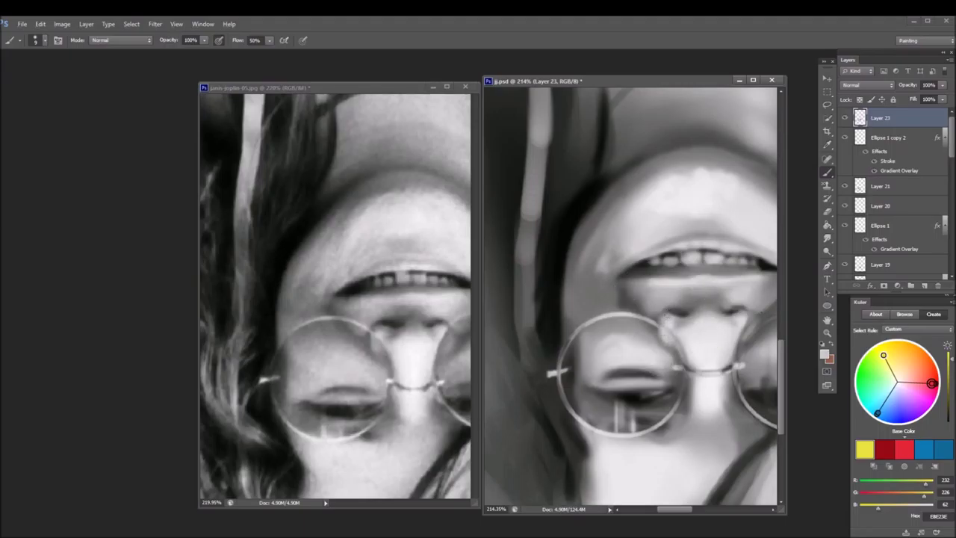
{"action": "left_click", "coordinate": [657, 342], "text": "alt"}
{"action": "mouse_move", "coordinate": [652, 351]}
{"action": "left_mouse_down"}
{"action": "mouse_move", "coordinate": [664, 334]}
{"action": "mouse_move", "coordinate": [642, 329]}
{"action": "mouse_move", "coordinate": [669, 332]}
{"action": "mouse_move", "coordinate": [668, 342]}
{"action": "left_mouse_up"}
{"action": "left_click", "coordinate": [656, 344], "text": "alt"}
{"action": "left_click", "coordinate": [659, 328], "text": "alt"}
{"action": "left_click", "coordinate": [673, 337], "text": "alt"}
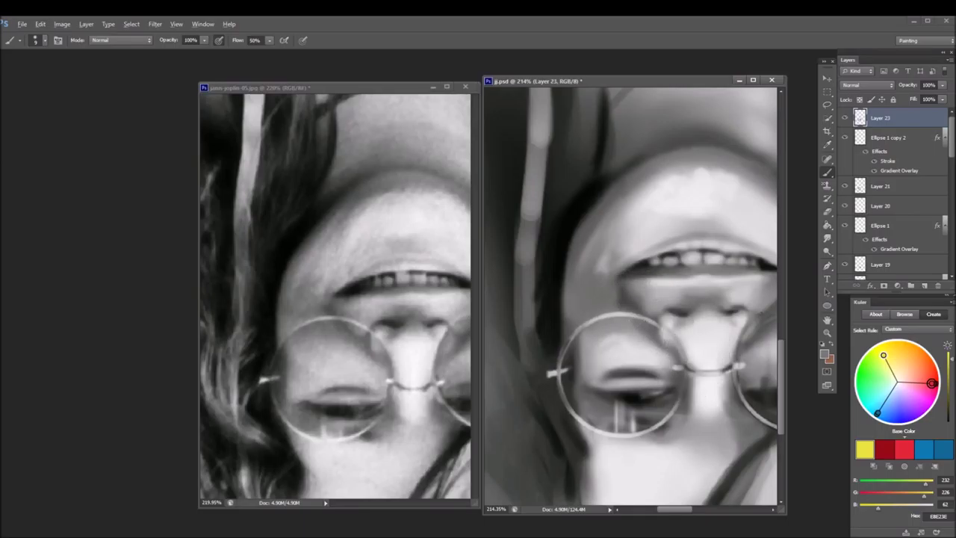
- Refine the cheek contour from the jaw down to the lens with sampled skin greys and dark hair tones
{"action": "left_click", "coordinate": [635, 284], "text": "alt"}
{"action": "mouse_move", "coordinate": [600, 274]}
{"action": "left_mouse_down"}
{"action": "mouse_move", "coordinate": [561, 315]}
{"action": "mouse_move", "coordinate": [560, 340]}
{"action": "left_mouse_up"}
{"action": "left_click", "coordinate": [580, 288], "text": "alt"}
{"action": "left_click_drag", "start_coordinate": [565, 243], "coordinate": [561, 272]}
{"action": "left_click", "coordinate": [570, 226], "text": "alt"}
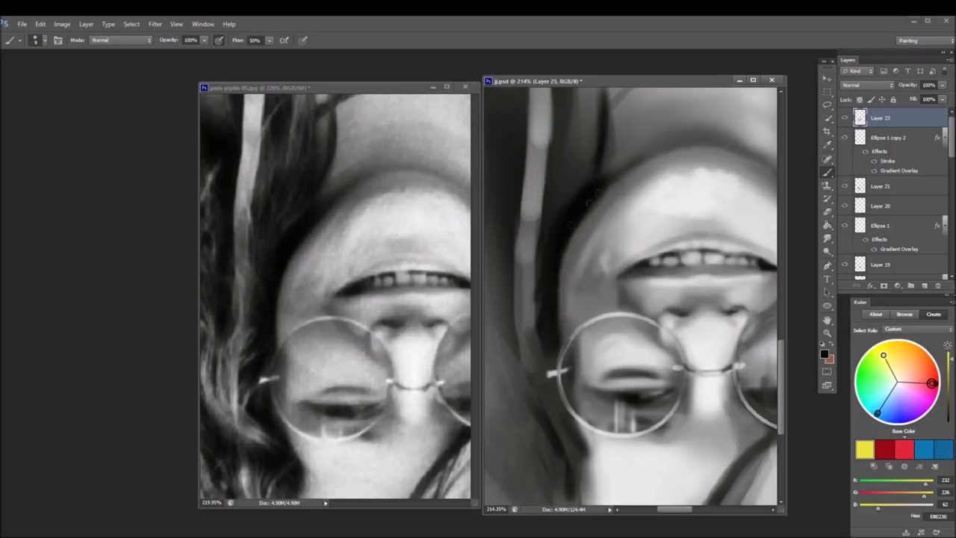
{"action": "left_click", "coordinate": [575, 278], "text": "alt"}
{"action": "left_click_drag", "start_coordinate": [559, 324], "coordinate": [559, 341]}
{"action": "left_click_drag", "start_coordinate": [559, 306], "coordinate": [557, 334]}
{"action": "left_click", "coordinate": [552, 298], "text": "alt"}
{"action": "left_click", "coordinate": [577, 285], "text": "alt"}
- Add a new layer and paint white (ffffff) highlights along both lips
{"action": "left_click", "coordinate": [408, 264], "text": "alt"}
{"action": "left_click", "coordinate": [925, 285]}
{"action": "left_click", "coordinate": [824, 354]}
{"action": "left_click", "coordinate": [567, 297]}
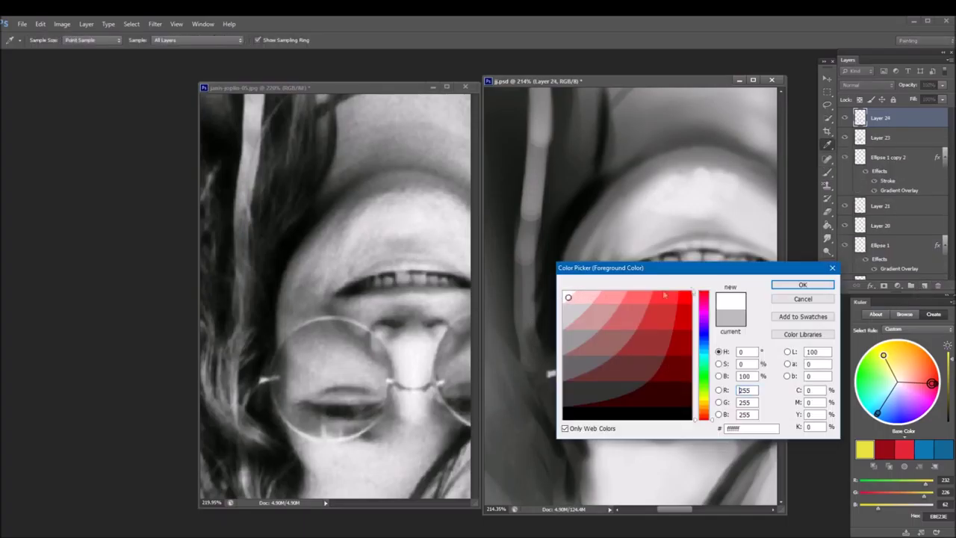
{"action": "left_click", "coordinate": [802, 284]}
{"action": "left_click_drag", "start_coordinate": [660, 250], "coordinate": [743, 248]}
{"action": "left_click_drag", "start_coordinate": [704, 276], "coordinate": [717, 279]}
{"action": "left_click", "coordinate": [826, 212]}
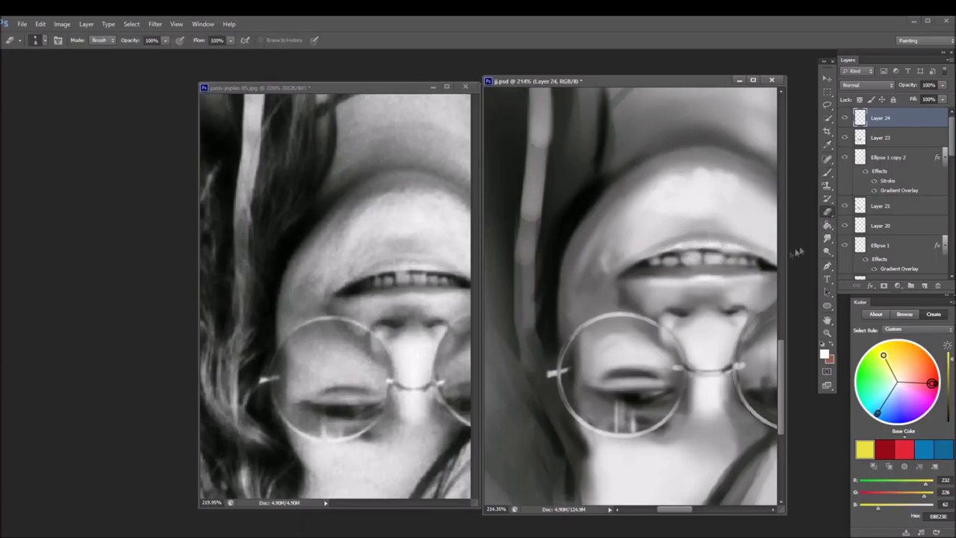
- Define the teeth, their gaps and the dark mouth corner with tones sampled from the reference and the painted mouth
{"action": "left_click", "coordinate": [826, 172]}
{"action": "left_click", "coordinate": [356, 285], "text": "alt"}
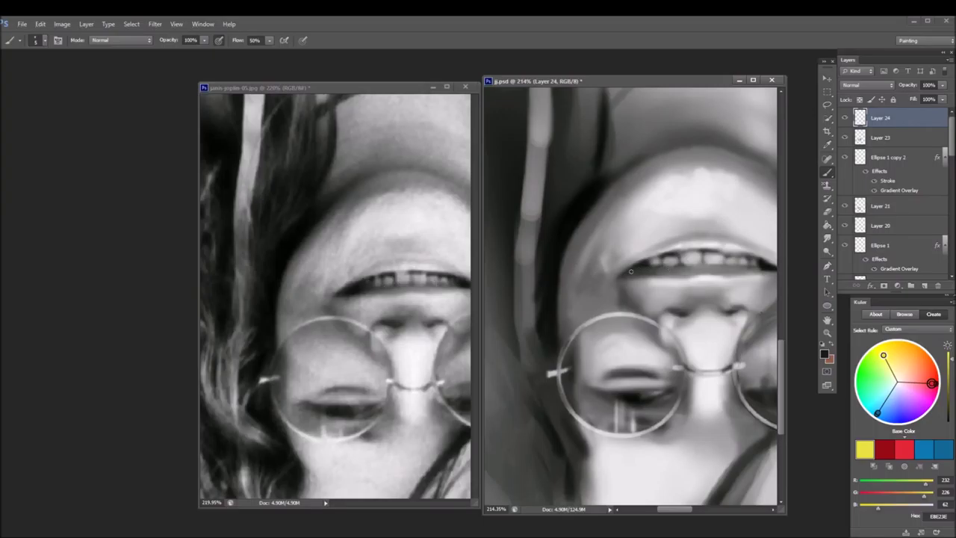
{"action": "left_click", "coordinate": [661, 255], "text": "alt"}
{"action": "left_click", "coordinate": [657, 260], "text": "alt"}
{"action": "left_click", "coordinate": [658, 260], "text": "alt"}
{"action": "left_click", "coordinate": [652, 261], "text": "alt"}
{"action": "left_click", "coordinate": [652, 261], "text": "alt"}
{"action": "left_click", "coordinate": [669, 252], "text": "alt"}
{"action": "left_click", "coordinate": [665, 262], "text": "alt"}
{"action": "left_click", "coordinate": [664, 254], "text": "alt"}
{"action": "left_click", "coordinate": [648, 259], "text": "alt"}
{"action": "left_click", "coordinate": [646, 266], "text": "alt"}
{"action": "left_click", "coordinate": [640, 262], "text": "alt"}
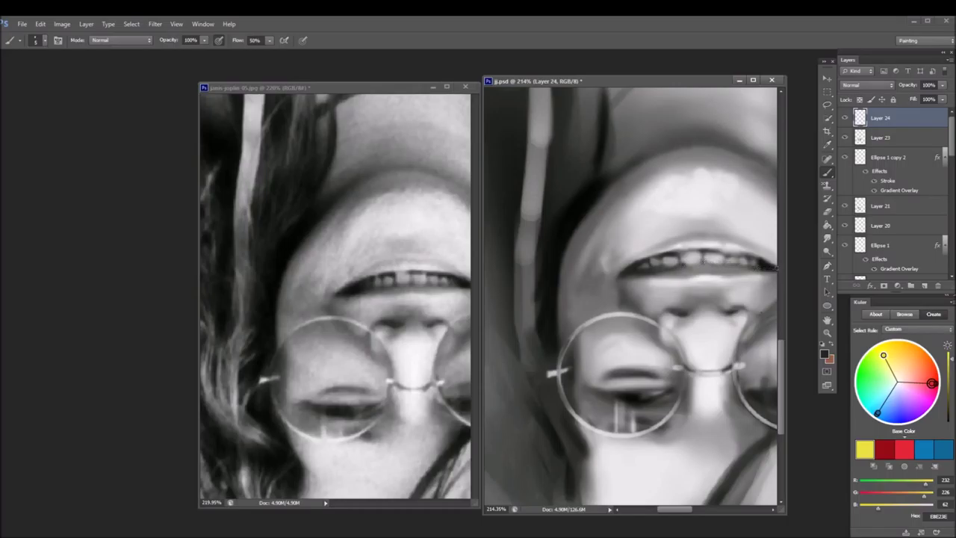
- Refine the lip edges toward the other mouth corner and along the lower lip with sampled light and dark greys
{"action": "left_click", "coordinate": [738, 275], "text": "alt"}
{"action": "left_click", "coordinate": [752, 275], "text": "alt"}
{"action": "left_click", "coordinate": [752, 274], "text": "alt"}
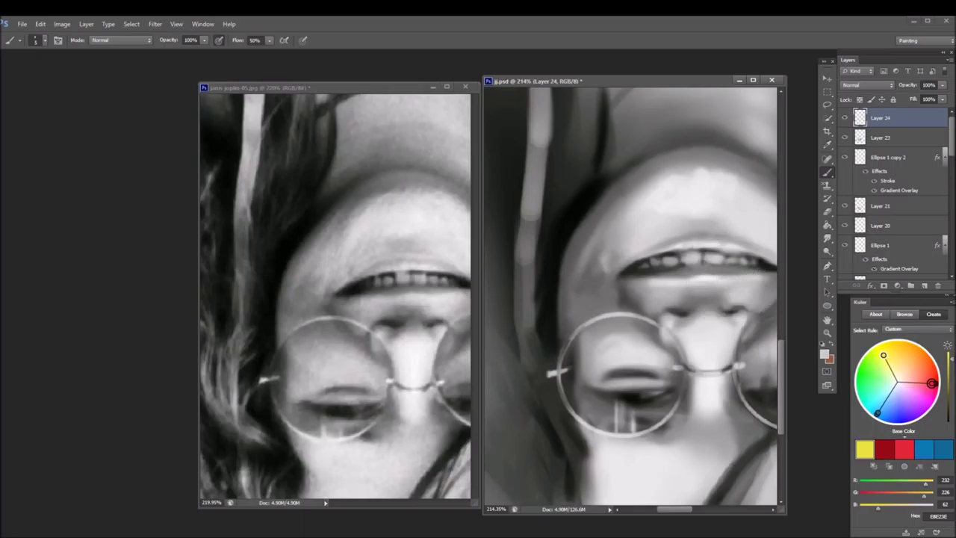
{"action": "left_click_drag", "start_coordinate": [752, 244], "coordinate": [750, 248]}
{"action": "left_click", "coordinate": [773, 266], "text": "alt"}
{"action": "left_click", "coordinate": [723, 241], "text": "alt"}
{"action": "left_click_drag", "start_coordinate": [687, 247], "coordinate": [654, 254]}
{"action": "left_click", "coordinate": [681, 231], "text": "alt"}
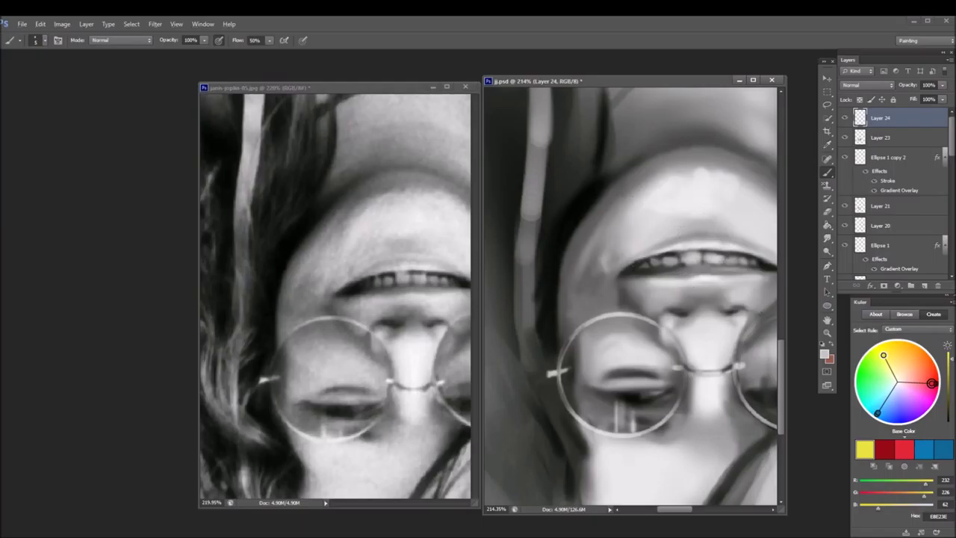
- Shade the hollow between the lower lip and chin with sampled greys and a 20 px brush, blending it outwards
{"action": "left_click", "coordinate": [693, 228], "text": "alt"}
{"action": "key", "text": "bracketright"}
{"action": "key", "text": "bracketright"}
{"action": "key", "text": "bracketright"}
{"action": "key", "text": "bracketright"}
{"action": "key", "text": "bracketright"}
{"action": "key", "text": "bracketright"}
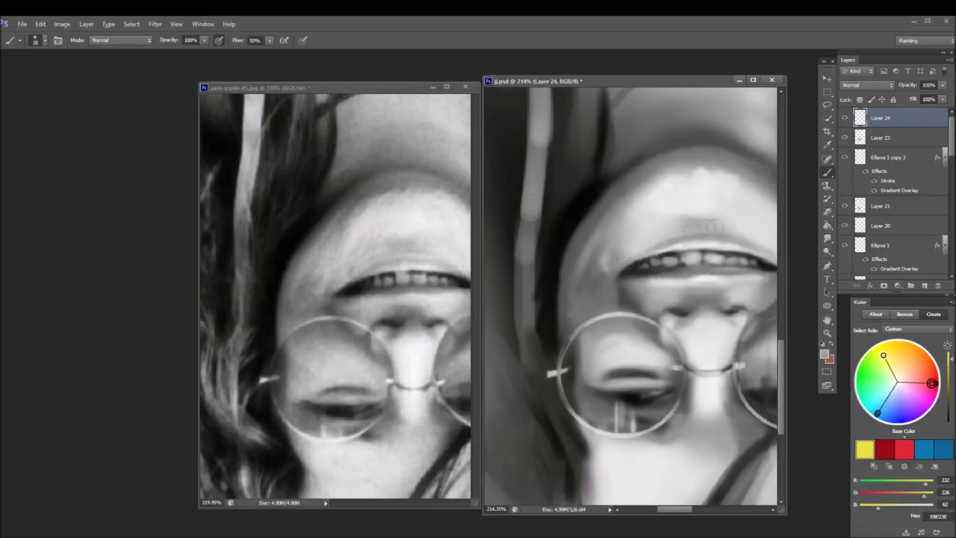
{"action": "left_click", "coordinate": [659, 198], "text": "alt"}
{"action": "left_click_drag", "start_coordinate": [629, 218], "coordinate": [641, 233]}
{"action": "left_click", "coordinate": [619, 188], "text": "alt"}
{"action": "left_click", "coordinate": [669, 224], "text": "alt"}
{"action": "left_click", "coordinate": [619, 252], "text": "alt"}
{"action": "left_click_drag", "start_coordinate": [627, 224], "coordinate": [672, 231]}
- Brighten the nose tip with sampled light grey and darken the lens rim and shadow along the nose side
{"action": "left_click", "coordinate": [702, 329], "text": "alt"}
{"action": "mouse_move", "coordinate": [717, 345]}
{"action": "left_mouse_down"}
{"action": "mouse_move", "coordinate": [702, 321]}
{"action": "mouse_move", "coordinate": [685, 328]}
{"action": "left_mouse_up"}
{"action": "left_click", "coordinate": [689, 311], "text": "alt"}
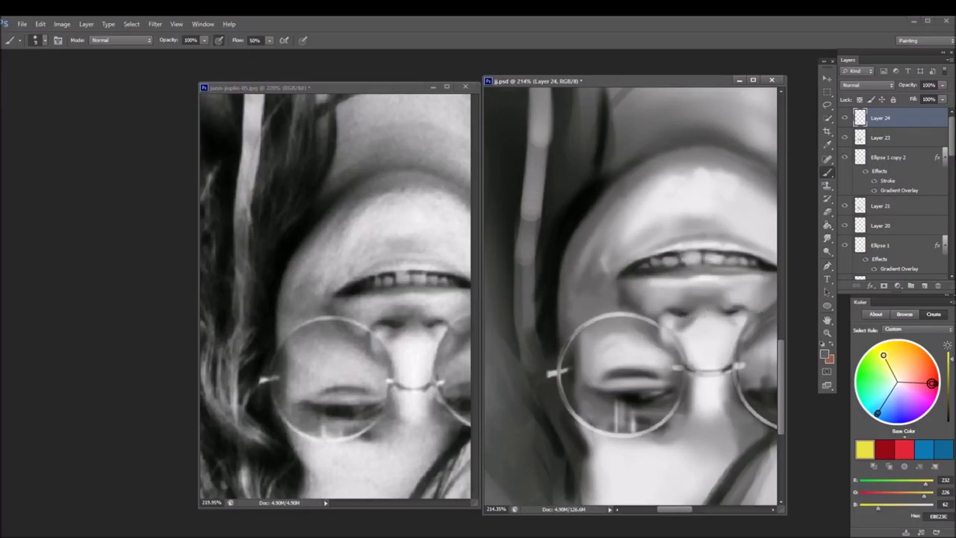
{"action": "left_click_drag", "start_coordinate": [681, 348], "coordinate": [683, 359]}
{"action": "left_click_drag", "start_coordinate": [679, 400], "coordinate": [665, 423]}
{"action": "left_click_drag", "start_coordinate": [672, 418], "coordinate": [663, 430]}
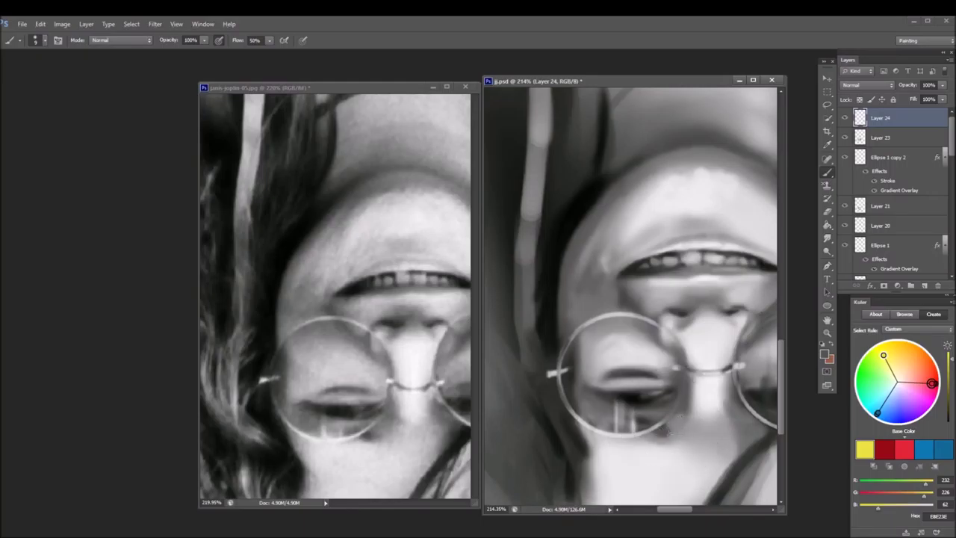
- Refine the dark reflections below the eye inside the clearer lens with tones sampled from that area
{"action": "left_click", "coordinate": [646, 414], "text": "alt"}
{"action": "left_click", "coordinate": [649, 417], "text": "alt"}
{"action": "left_click", "coordinate": [652, 410], "text": "alt"}
{"action": "left_click_drag", "start_coordinate": [636, 419], "coordinate": [655, 419]}
- Paint a white (ffffff) highlight down the ridge of the nose from the tip past the glasses bridge
{"action": "left_click", "coordinate": [662, 457], "text": "alt"}
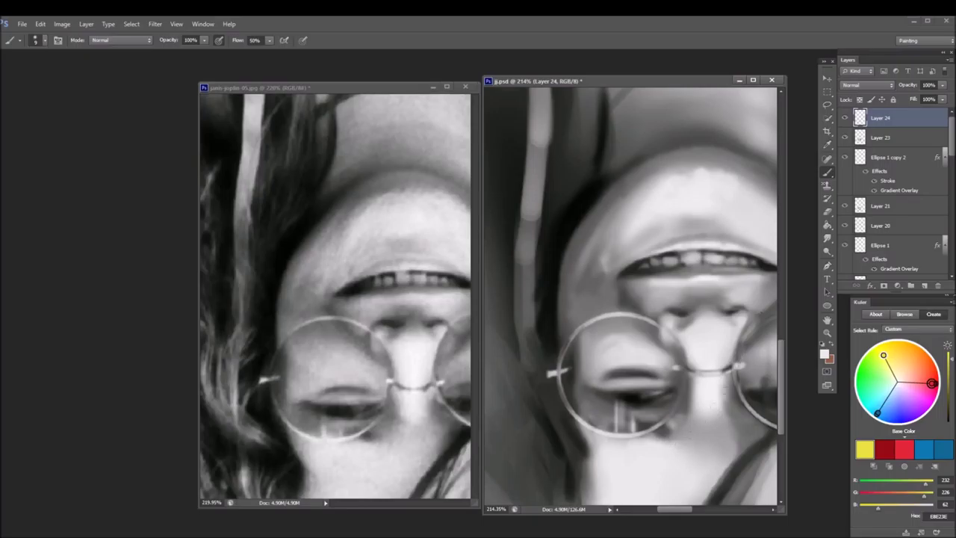
{"action": "left_click", "coordinate": [824, 354]}
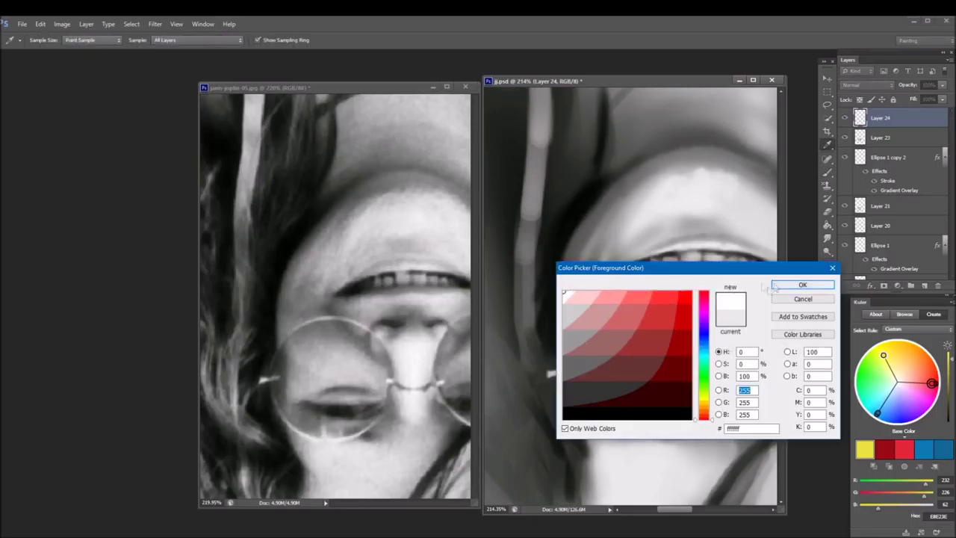
{"action": "left_click", "coordinate": [802, 284]}
{"action": "left_click_drag", "start_coordinate": [714, 336], "coordinate": [713, 412]}
{"action": "left_click", "coordinate": [715, 413], "text": "alt"}
- Blend the upper lip area with sampled greys and darken the mouth line beneath the teeth
{"action": "left_click", "coordinate": [655, 278], "text": "alt"}
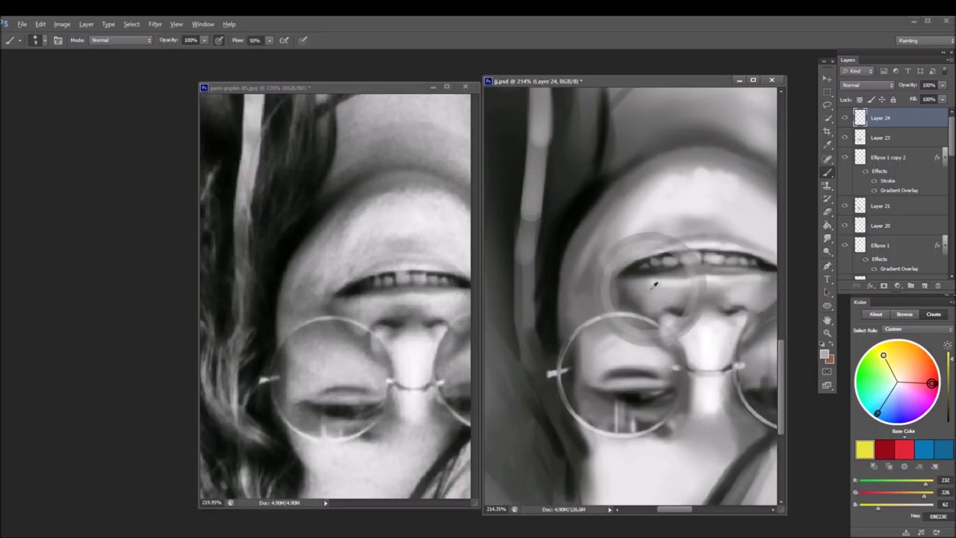
{"action": "left_click", "coordinate": [665, 284], "text": "alt"}
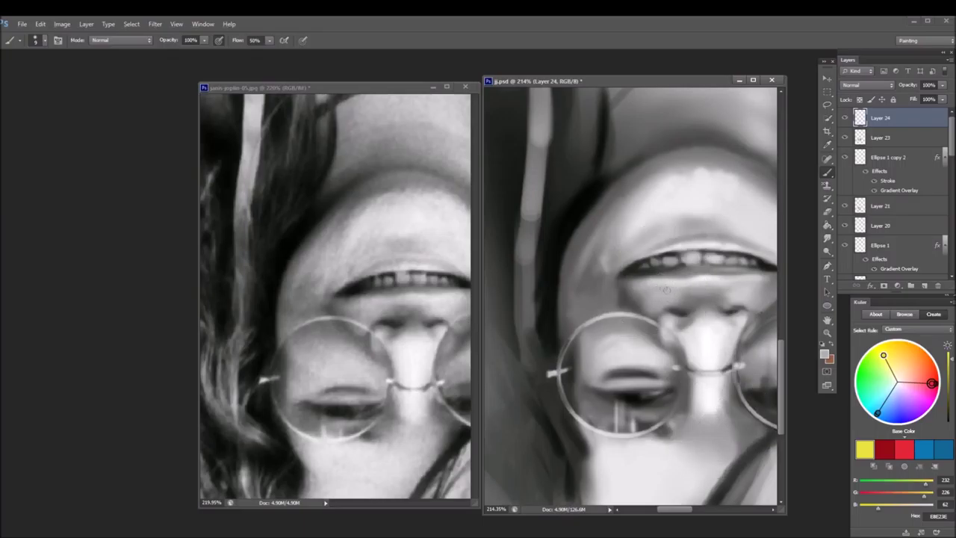
{"action": "left_click", "coordinate": [684, 277], "text": "alt"}
{"action": "left_click", "coordinate": [670, 271], "text": "alt"}
{"action": "left_click_drag", "start_coordinate": [706, 270], "coordinate": [722, 272]}
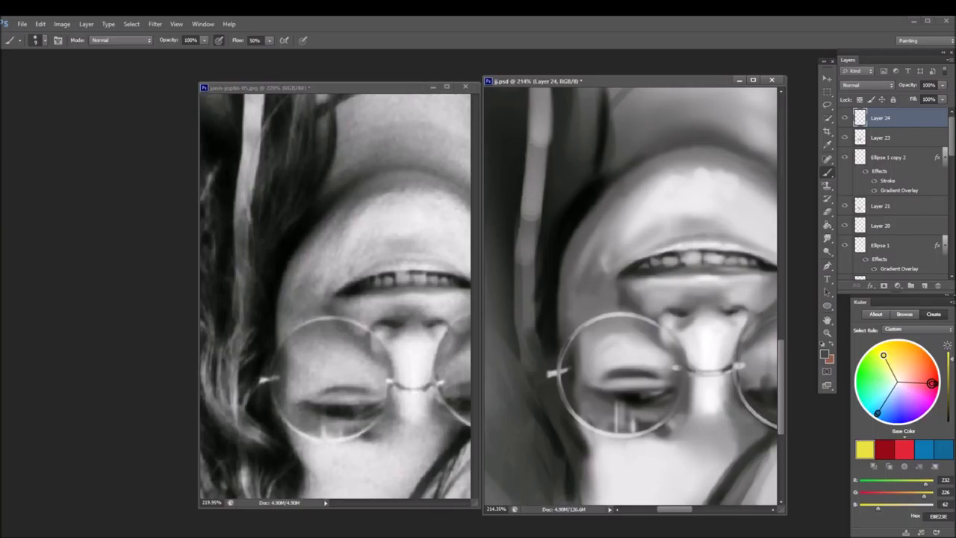
- Fit the portrait and the reference photo in their windows and flip the reference horizontally
{"action": "key", "text": "ctrl+0"}
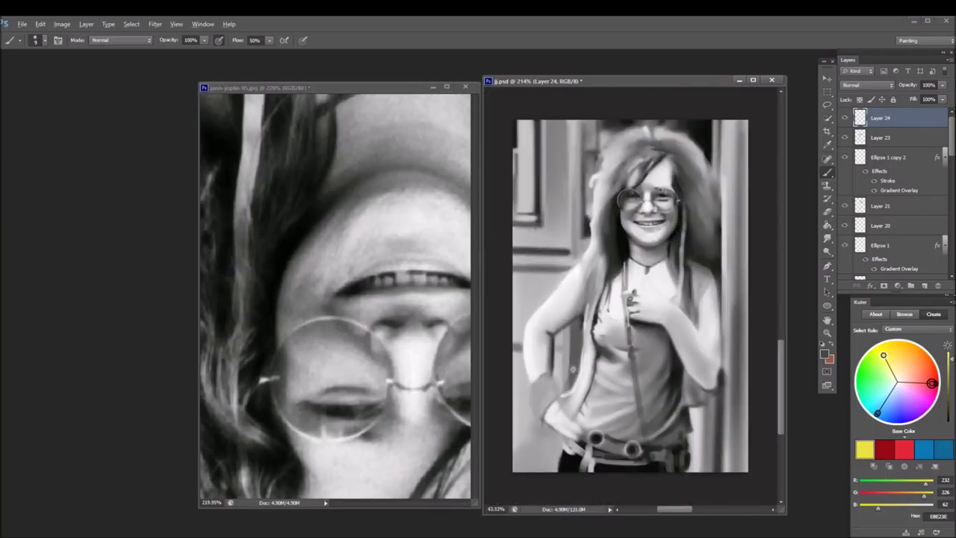
{"action": "key", "text": "ctrl+Tab"}
{"action": "key", "text": "ctrl+0"}
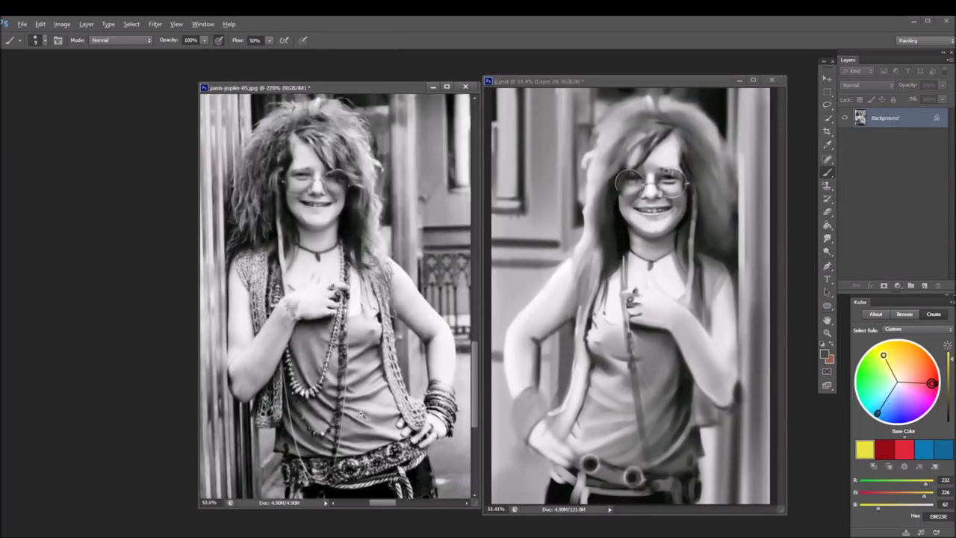
{"action": "key", "text": "ctrl+shift+h"}
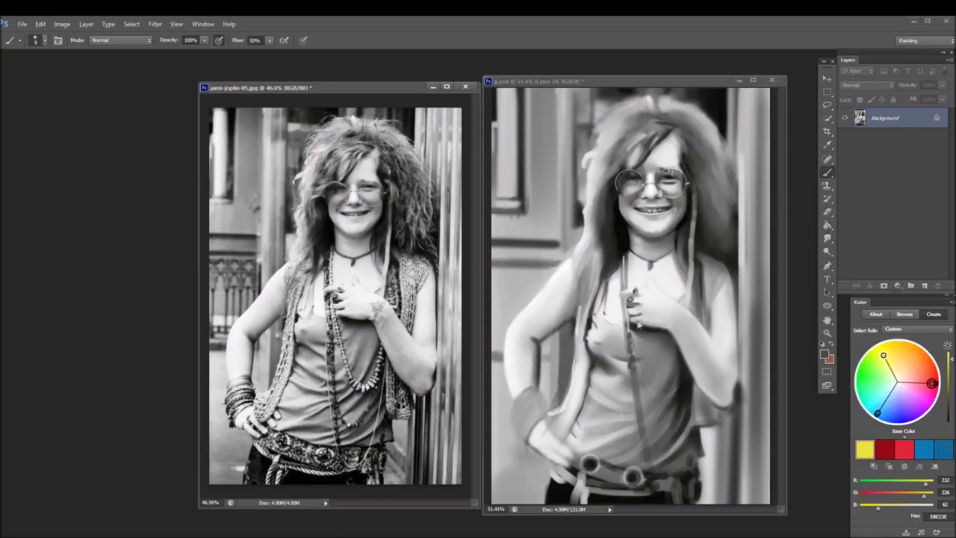
- Darken the hair edge beside the tinted lens of the portrait with a larger brush and a sampled dark tone
{"action": "key", "text": "ctrl+Tab"}
{"action": "scroll", "coordinate": [620, 340], "scroll_direction": "down", "scroll_amount": 1}
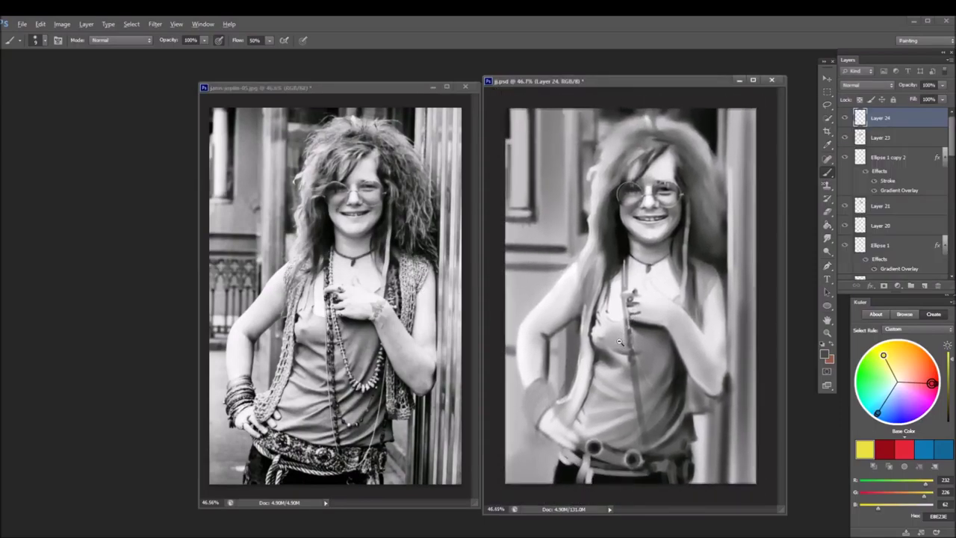
{"action": "scroll", "coordinate": [620, 339], "scroll_direction": "down", "scroll_amount": 2}
{"action": "scroll", "coordinate": [630, 296], "scroll_direction": "up", "scroll_amount": 3}
{"action": "scroll", "coordinate": [630, 296], "scroll_direction": "down", "scroll_amount": 1}
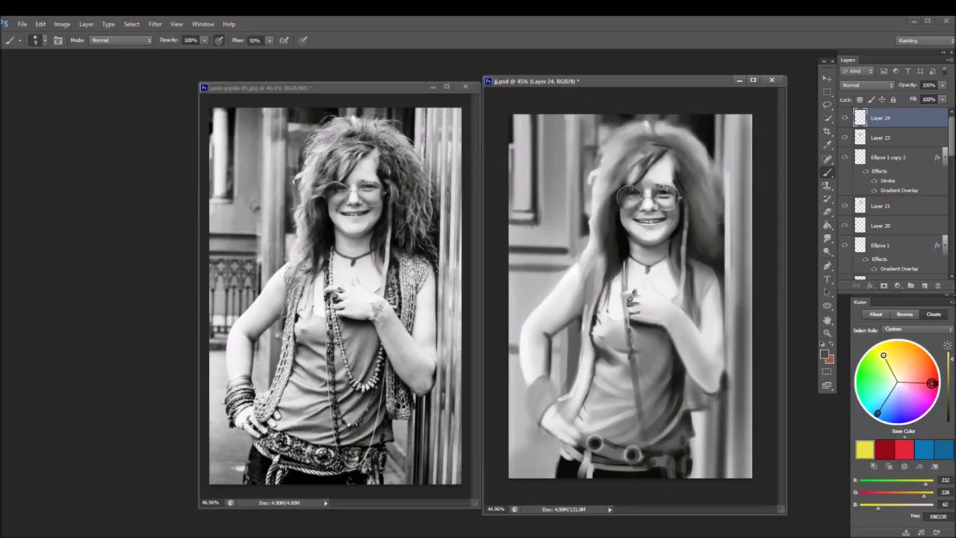
{"action": "left_click", "coordinate": [616, 213], "text": "alt"}
{"action": "key", "text": "bracketright"}
{"action": "key", "text": "bracketright"}
{"action": "left_click_drag", "start_coordinate": [616, 180], "coordinate": [620, 198]}
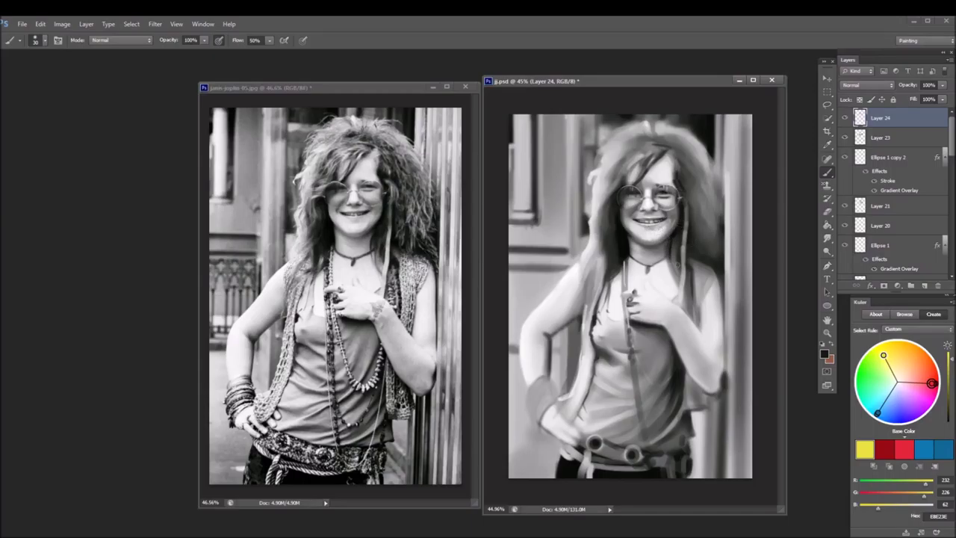
- Retouch the jaw, neck and forehead above the glasses with grey tones sampled from the surrounding skin and hair
{"action": "left_click", "coordinate": [640, 245], "text": "alt"}
{"action": "left_click", "coordinate": [639, 258], "text": "alt"}
{"action": "left_click", "coordinate": [655, 244], "text": "alt"}
{"action": "left_click", "coordinate": [656, 234], "text": "alt"}
{"action": "left_click", "coordinate": [656, 233], "text": "alt"}
{"action": "left_click", "coordinate": [655, 170], "text": "alt"}
{"action": "left_click", "coordinate": [653, 179], "text": "alt"}
{"action": "left_click", "coordinate": [658, 176], "text": "alt"}
{"action": "left_click", "coordinate": [636, 189], "text": "alt"}
{"action": "left_click_drag", "start_coordinate": [663, 171], "coordinate": [654, 179]}
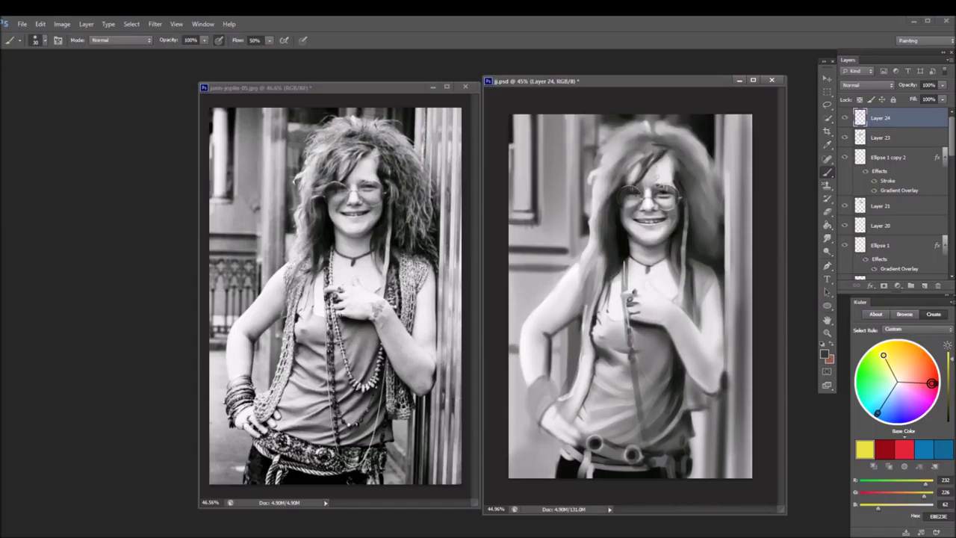
- Touch up the cheeks around the lenses with a sampled light tone and lower the layer's opacity to 61%
{"action": "left_click", "coordinate": [672, 146], "text": "alt"}
{"action": "left_click", "coordinate": [639, 227], "text": "alt"}
{"action": "left_click", "coordinate": [665, 204]}
{"action": "left_click", "coordinate": [625, 205]}
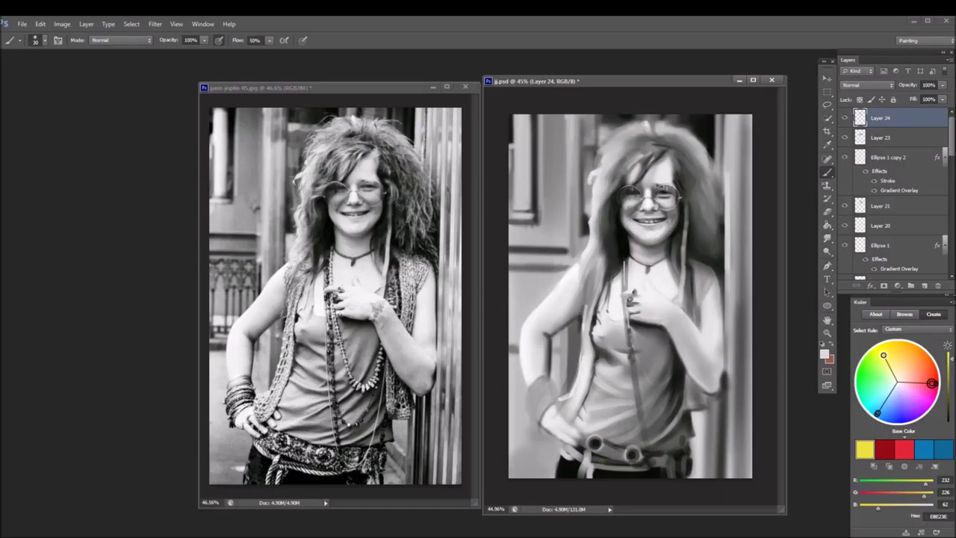
{"action": "left_click", "coordinate": [943, 84]}
{"action": "left_click_drag", "start_coordinate": [942, 98], "coordinate": [938, 103]}
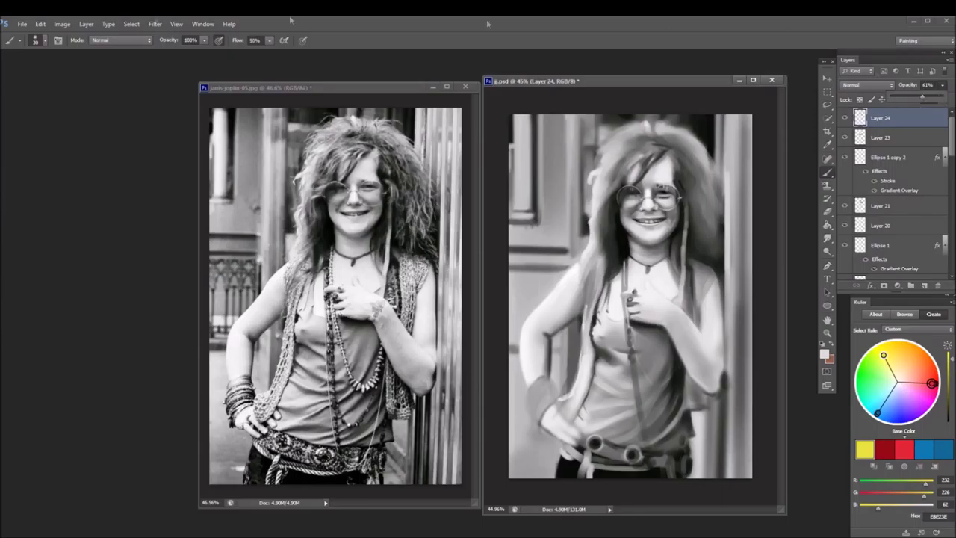
- Flatten the image, discarding the hidden layers, and duplicate the background layer
{"action": "left_click", "coordinate": [62, 24]}
{"action": "mouse_move", "coordinate": [85, 24]}
{"action": "left_click", "coordinate": [115, 346]}
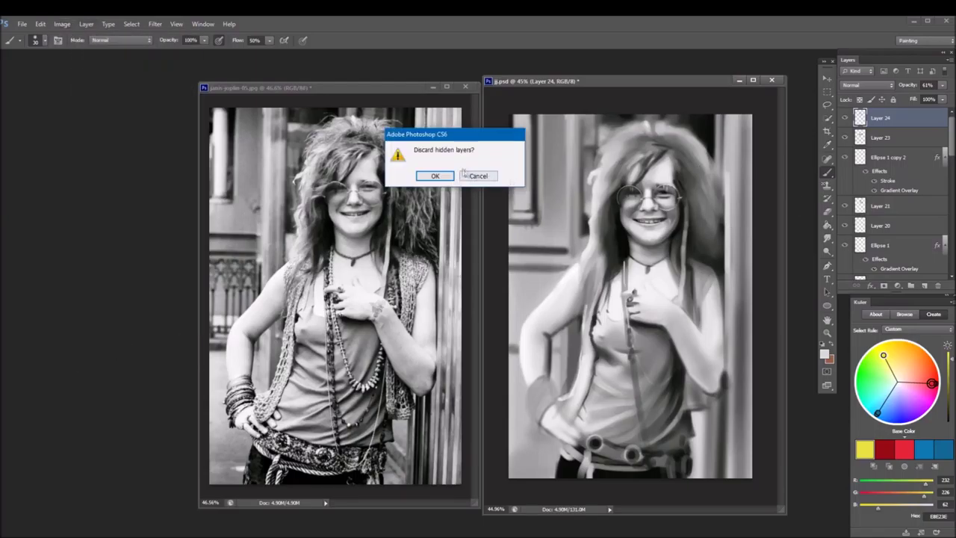
{"action": "left_click", "coordinate": [469, 178]}
{"action": "right_click", "coordinate": [881, 117]}
{"action": "left_click", "coordinate": [873, 132]}
{"action": "left_click", "coordinate": [565, 181]}
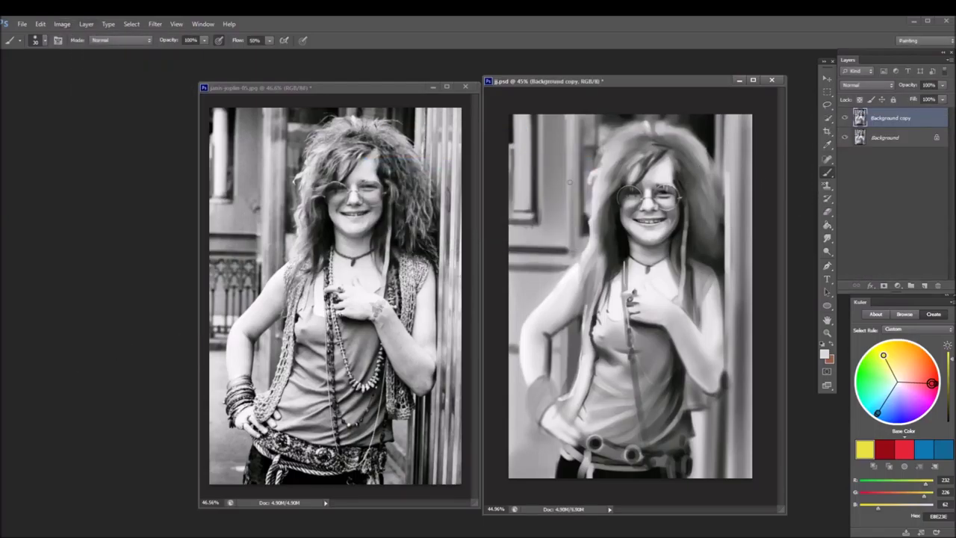
- Outline the face with a freehand selection on the background copy and transform it slightly smaller
{"action": "left_click", "coordinate": [827, 104]}
{"action": "mouse_move", "coordinate": [646, 169]}
{"action": "left_mouse_down"}
{"action": "mouse_move", "coordinate": [622, 233]}
{"action": "mouse_move", "coordinate": [626, 246]}
{"action": "mouse_move", "coordinate": [667, 261]}
{"action": "mouse_move", "coordinate": [686, 198]}
{"action": "mouse_move", "coordinate": [647, 164]}
{"action": "left_mouse_up"}
{"action": "left_click", "coordinate": [827, 78]}
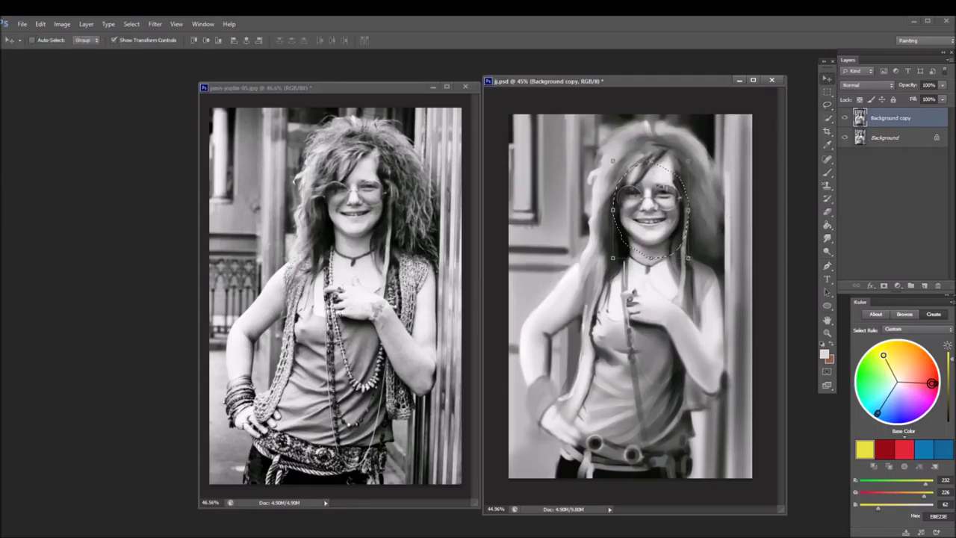
{"action": "key", "text": "ctrl+t"}
{"action": "left_click_drag", "start_coordinate": [670, 231], "coordinate": [666, 229]}
{"action": "left_click", "coordinate": [502, 40]}
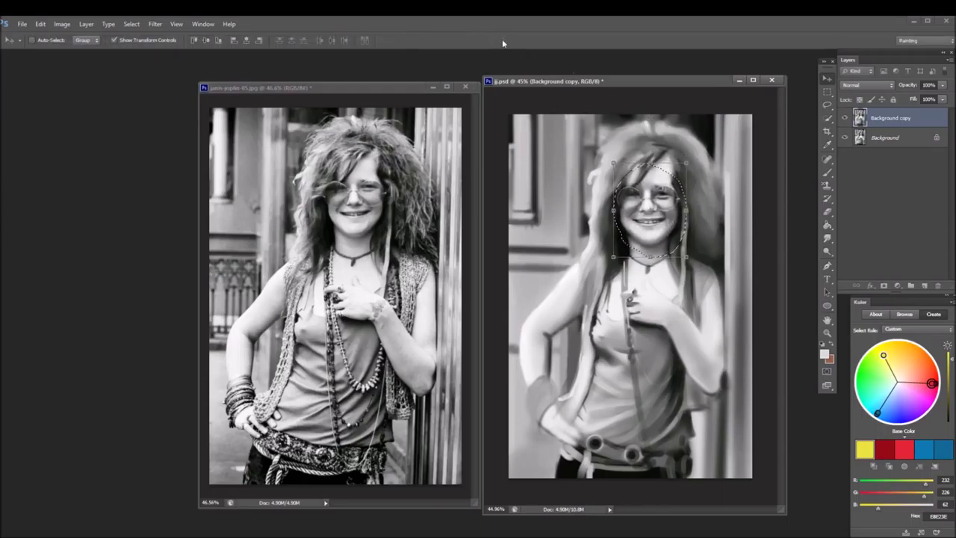
{"action": "left_click", "coordinate": [828, 91]}
{"action": "right_click", "coordinate": [648, 191]}
{"action": "left_click", "coordinate": [676, 197]}
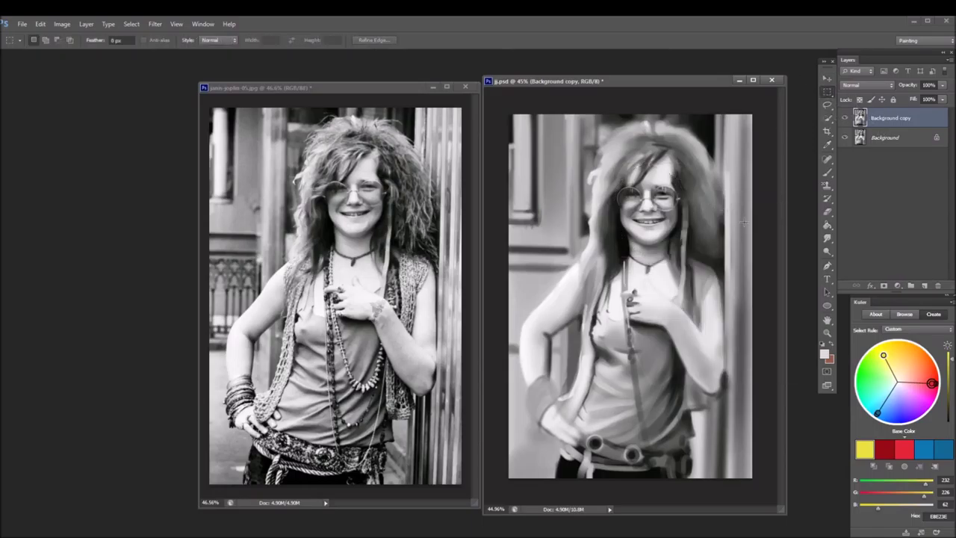
{"action": "left_click", "coordinate": [827, 78]}
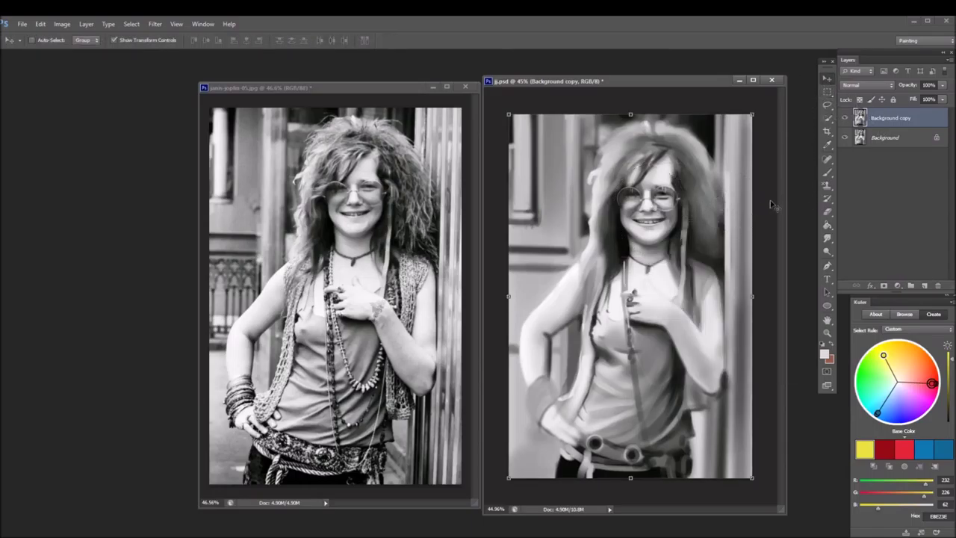
{"action": "key", "text": "ctrl+z"}
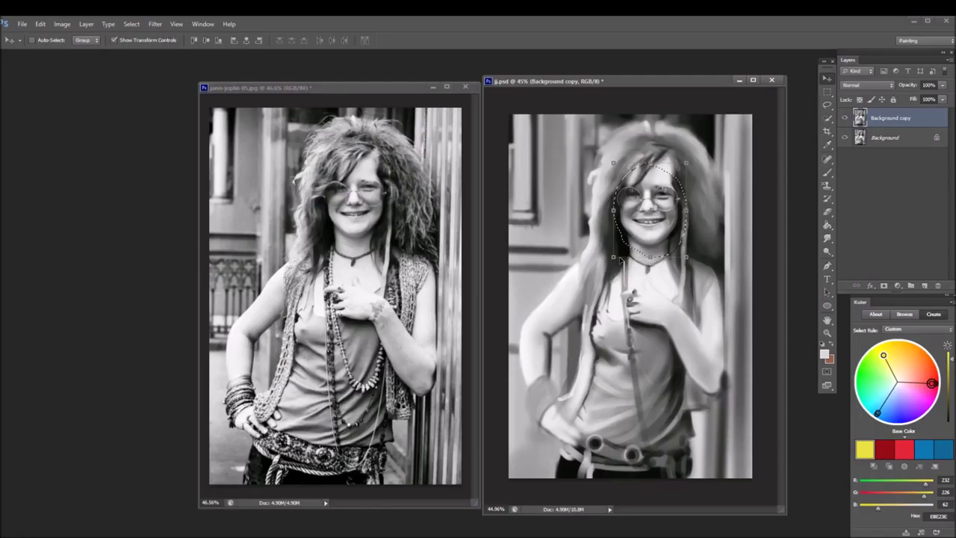
- Distort the lower corners of the selected face slightly, apply the transform and remove the selection
{"action": "left_click_drag", "start_coordinate": [613, 259], "coordinate": [611, 258]}
{"action": "left_click_drag", "start_coordinate": [688, 260], "coordinate": [687, 262]}
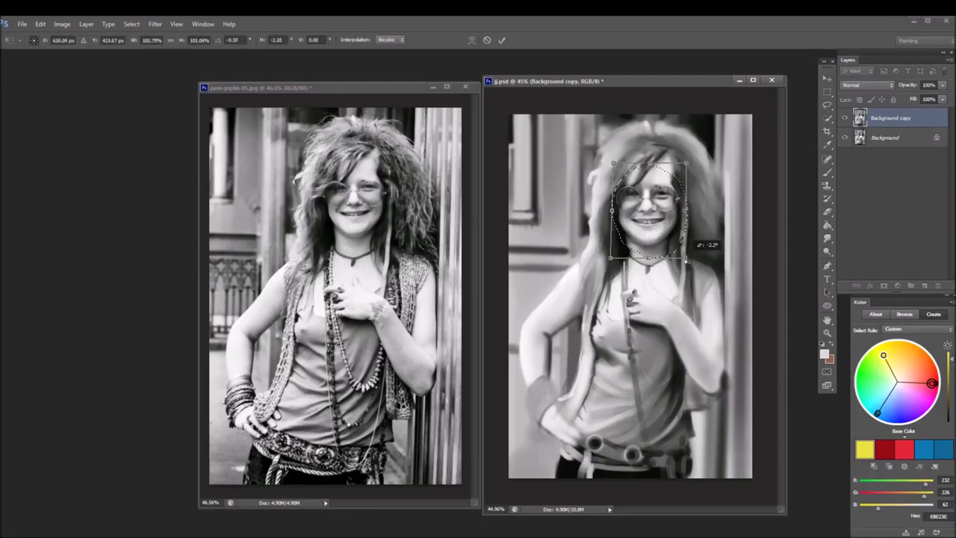
{"action": "left_click", "coordinate": [501, 40]}
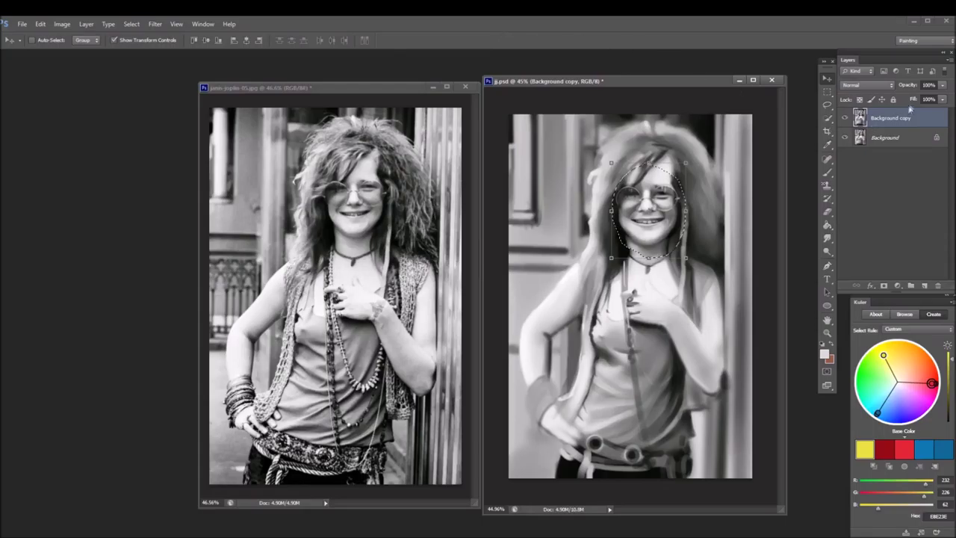
{"action": "key", "text": "m"}
{"action": "key", "text": "ctrl+d"}
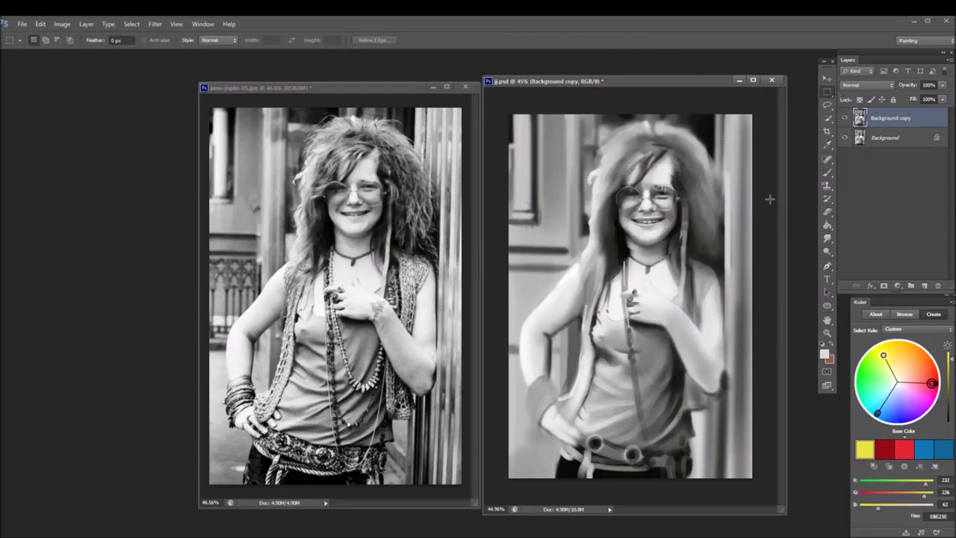
- Clean up the edges of the transformed face copy with an enlarged Eraser tip
{"action": "left_click", "coordinate": [826, 212]}
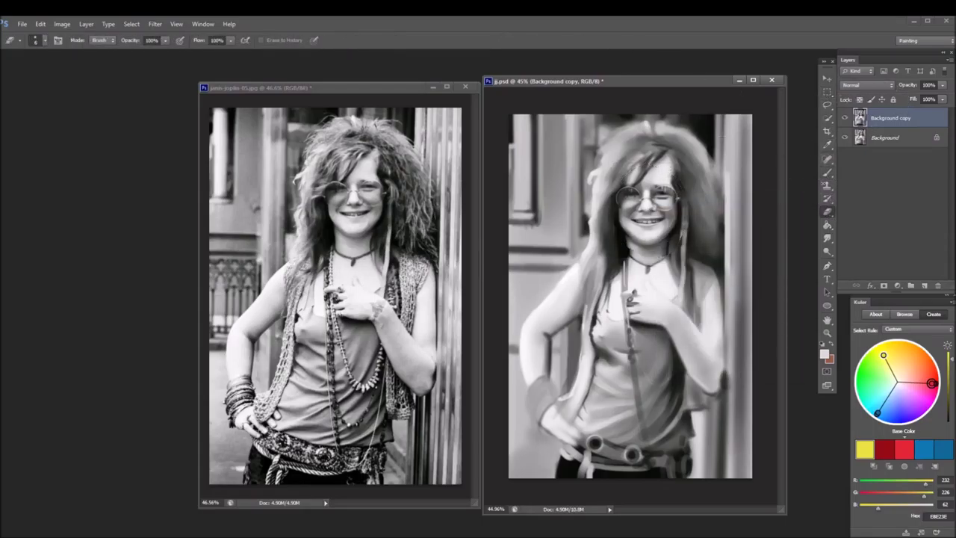
{"action": "key", "text": "bracketright"}
{"action": "key", "text": "bracketright"}
{"action": "key", "text": "bracketright"}
{"action": "key", "text": "bracketright"}
- Paint hair strands across the fringe above the forehead with sampled dark and mid-grey tones
{"action": "left_click", "coordinate": [827, 172]}
{"action": "left_click", "coordinate": [649, 171], "text": "alt"}
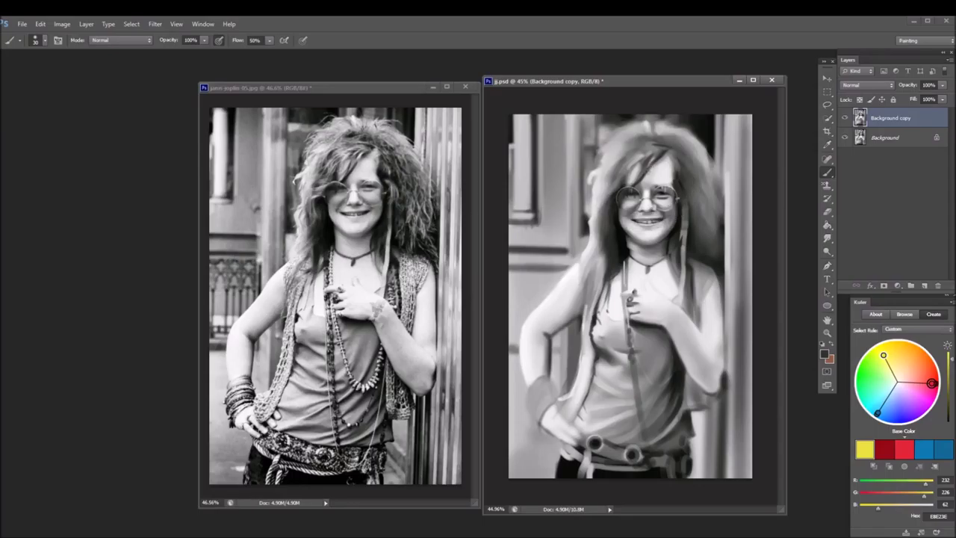
{"action": "left_click", "coordinate": [641, 174]}
{"action": "left_click_drag", "start_coordinate": [667, 150], "coordinate": [644, 145]}
{"action": "left_click", "coordinate": [654, 148], "text": "alt"}
{"action": "left_click", "coordinate": [661, 145], "text": "alt"}
{"action": "left_click", "coordinate": [622, 163]}
{"action": "left_click", "coordinate": [628, 171]}
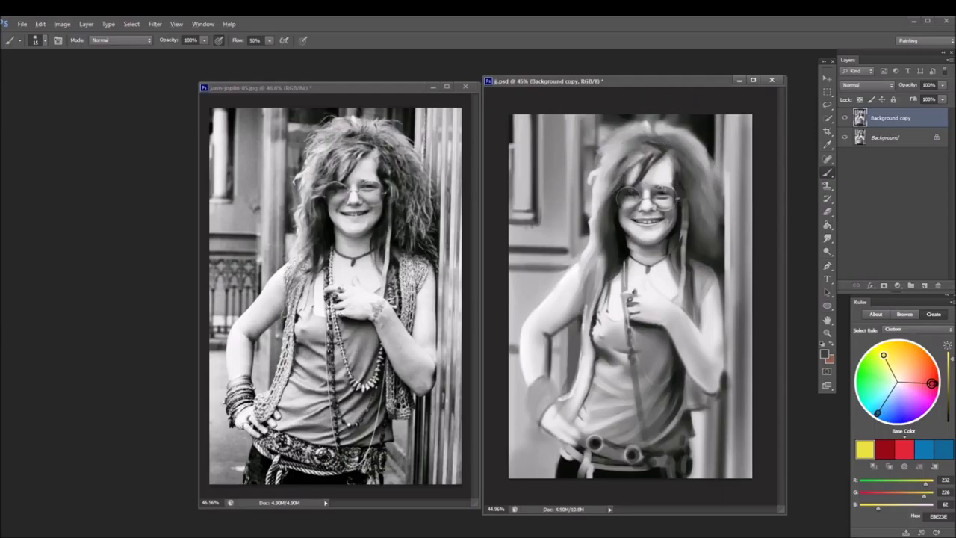
- Deepen the shadow in the hair beside the tinted lens with sampled dark tones
{"action": "left_click", "coordinate": [620, 207], "text": "alt"}
{"action": "mouse_move", "coordinate": [607, 201]}
{"action": "left_mouse_down"}
{"action": "mouse_move", "coordinate": [608, 219]}
{"action": "mouse_move", "coordinate": [604, 206]}
{"action": "left_mouse_up"}
{"action": "left_click", "coordinate": [614, 196], "text": "alt"}
{"action": "left_click", "coordinate": [610, 207], "text": "alt"}
{"action": "left_click", "coordinate": [610, 207], "text": "alt"}
{"action": "mouse_move", "coordinate": [617, 196]}
{"action": "left_mouse_down"}
{"action": "mouse_move", "coordinate": [614, 179]}
{"action": "mouse_move", "coordinate": [627, 182]}
{"action": "mouse_move", "coordinate": [615, 180]}
{"action": "mouse_move", "coordinate": [619, 171]}
{"action": "left_mouse_up"}
- Paint light strands through the fringe over the forehead with sampled highlight tones
{"action": "left_click", "coordinate": [638, 171], "text": "alt"}
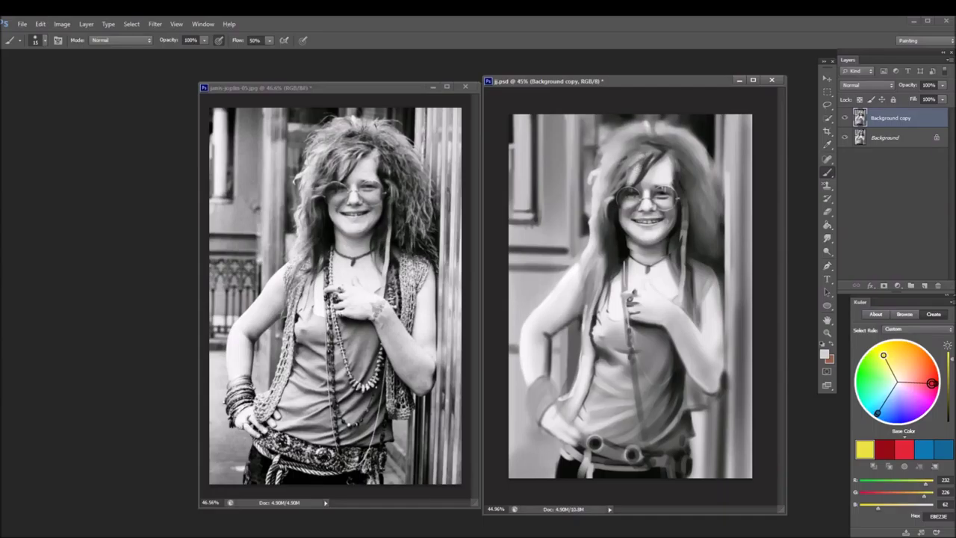
{"action": "left_click_drag", "start_coordinate": [651, 169], "coordinate": [649, 158]}
{"action": "mouse_move", "coordinate": [627, 155]}
{"action": "left_mouse_down"}
{"action": "mouse_move", "coordinate": [651, 154]}
{"action": "mouse_move", "coordinate": [642, 171]}
{"action": "mouse_move", "coordinate": [662, 155]}
{"action": "mouse_move", "coordinate": [651, 163]}
{"action": "left_mouse_up"}
{"action": "left_click", "coordinate": [644, 170], "text": "alt"}
{"action": "left_click", "coordinate": [662, 142], "text": "alt"}
{"action": "left_click", "coordinate": [642, 171], "text": "alt"}
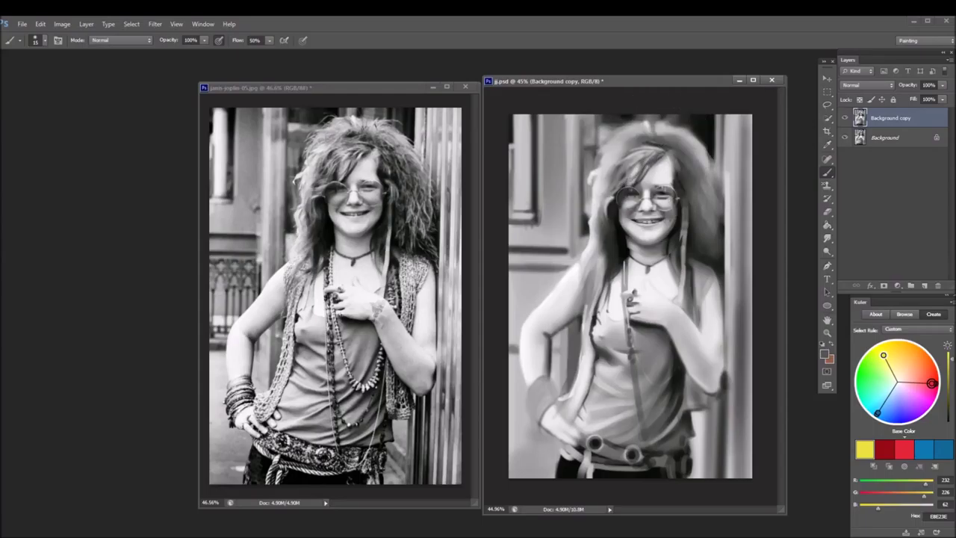
- Add dark strands along the parting and hairline at the top of the forehead
{"action": "left_click", "coordinate": [635, 168], "text": "alt"}
{"action": "mouse_move", "coordinate": [671, 160]}
{"action": "left_mouse_down"}
{"action": "mouse_move", "coordinate": [657, 161]}
{"action": "mouse_move", "coordinate": [670, 158]}
{"action": "left_mouse_up"}
{"action": "left_click_drag", "start_coordinate": [657, 160], "coordinate": [672, 164]}
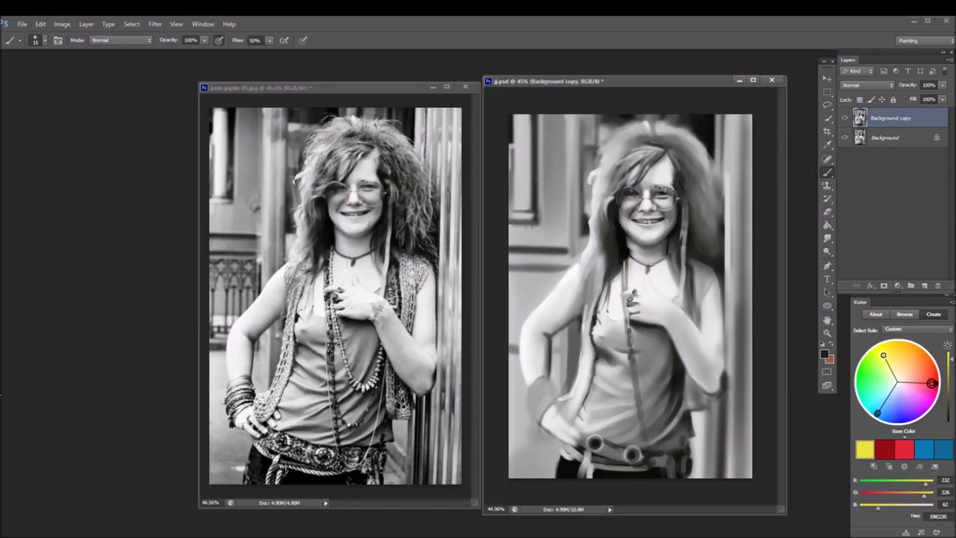
- Blend the shading of the chin and lower jaw with sampled skin greys
{"action": "left_click_drag", "start_coordinate": [642, 242], "coordinate": [658, 242]}
{"action": "left_click", "coordinate": [644, 243], "text": "alt"}
{"action": "left_click", "coordinate": [638, 229], "text": "alt"}
{"action": "left_click", "coordinate": [661, 231], "text": "alt"}
{"action": "left_click_drag", "start_coordinate": [662, 230], "coordinate": [657, 238]}
{"action": "left_click", "coordinate": [640, 236]}
- Refine the transition between forehead and fringe using greys sampled along the hairline
{"action": "left_click", "coordinate": [678, 169], "text": "alt"}
{"action": "left_click", "coordinate": [661, 165], "text": "alt"}
{"action": "left_click", "coordinate": [651, 173], "text": "alt"}
{"action": "left_click", "coordinate": [633, 169], "text": "alt"}
{"action": "left_click", "coordinate": [662, 169], "text": "alt"}
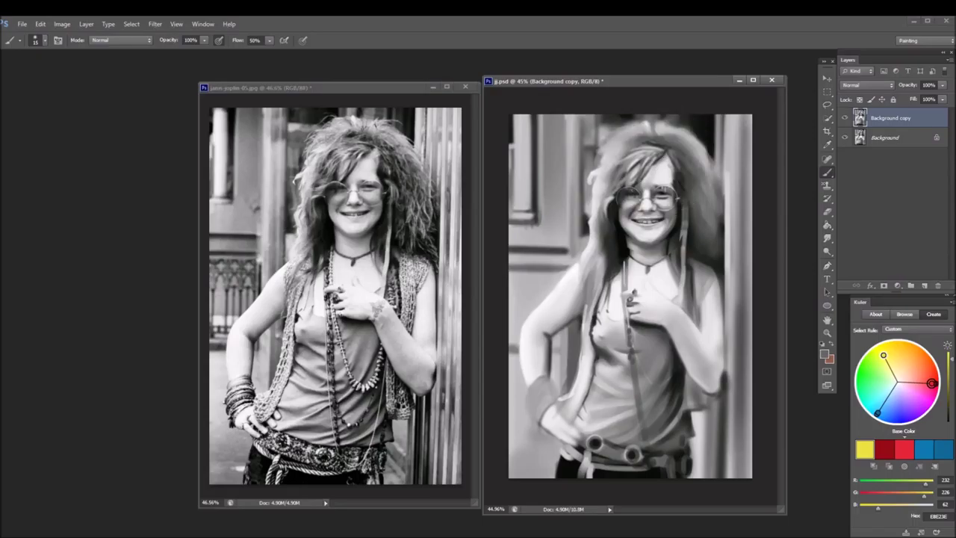
- Paint dark and mid-grey strands in the hair hanging beside the tinted lens with sampled tones
{"action": "left_click", "coordinate": [624, 213], "text": "alt"}
{"action": "left_click_drag", "start_coordinate": [624, 176], "coordinate": [611, 198]}
{"action": "left_click", "coordinate": [615, 188], "text": "alt"}
{"action": "left_click", "coordinate": [614, 196], "text": "alt"}
{"action": "left_click", "coordinate": [602, 194], "text": "alt"}
{"action": "left_click_drag", "start_coordinate": [601, 189], "coordinate": [602, 210]}
- Paint light wisps on the hair's outer edge near the door and darken the background above the crown
{"action": "left_click", "coordinate": [601, 178], "text": "alt"}
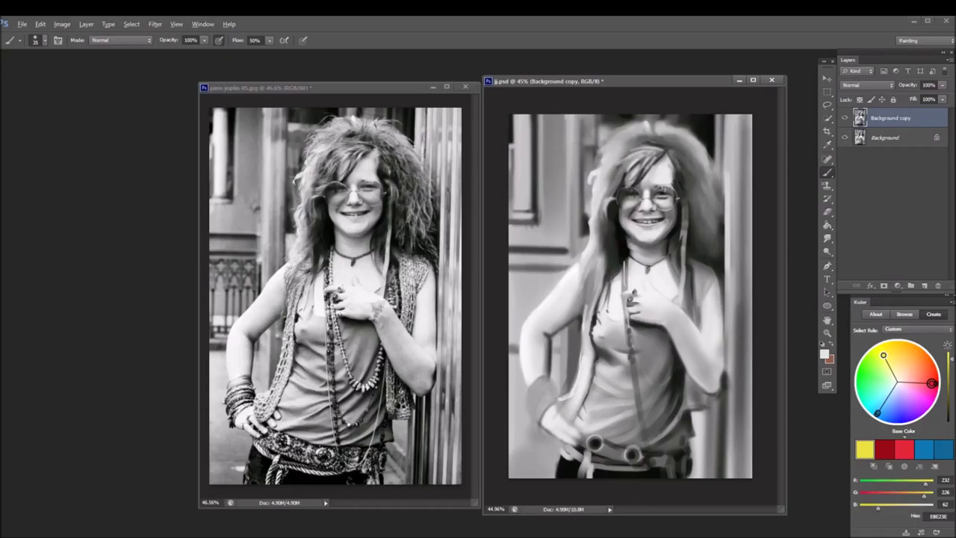
{"action": "mouse_move", "coordinate": [601, 172]}
{"action": "left_mouse_down"}
{"action": "mouse_move", "coordinate": [622, 146]}
{"action": "mouse_move", "coordinate": [598, 185]}
{"action": "left_mouse_up"}
{"action": "left_click", "coordinate": [613, 154], "text": "alt"}
{"action": "left_click", "coordinate": [690, 117], "text": "alt"}
{"action": "mouse_move", "coordinate": [630, 122]}
{"action": "left_mouse_down"}
{"action": "mouse_move", "coordinate": [612, 129]}
{"action": "mouse_move", "coordinate": [596, 127]}
{"action": "mouse_move", "coordinate": [597, 113]}
{"action": "mouse_move", "coordinate": [585, 119]}
{"action": "mouse_move", "coordinate": [608, 127]}
{"action": "mouse_move", "coordinate": [624, 118]}
{"action": "left_mouse_up"}
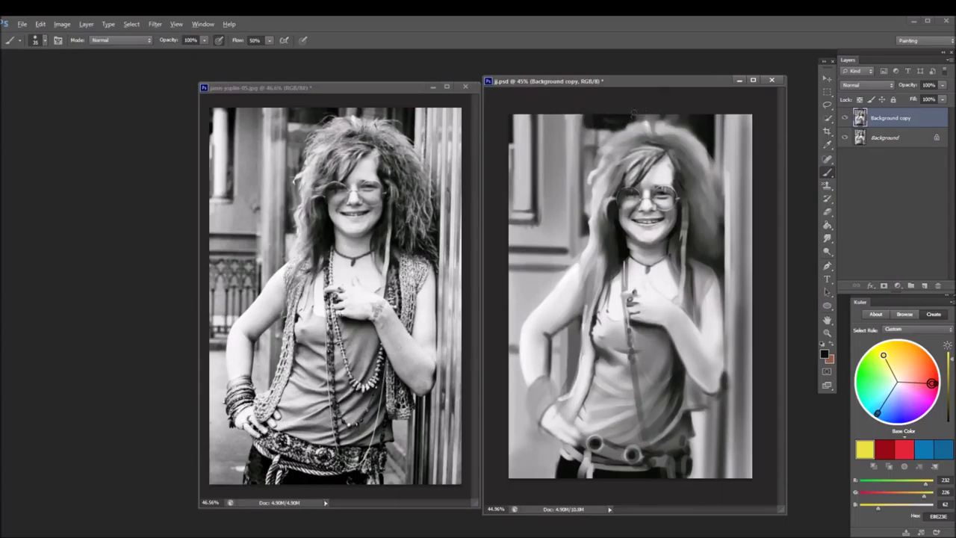
- Build up dark roots at the crown above the parting with tones sampled from the hair
{"action": "left_click", "coordinate": [668, 114], "text": "alt"}
{"action": "left_click", "coordinate": [669, 156], "text": "alt"}
{"action": "left_click", "coordinate": [651, 130]}
{"action": "left_click", "coordinate": [618, 211], "text": "alt"}
{"action": "left_click", "coordinate": [640, 136]}
{"action": "left_click", "coordinate": [645, 139]}
{"action": "left_click", "coordinate": [661, 144]}
{"action": "left_click", "coordinate": [637, 133]}
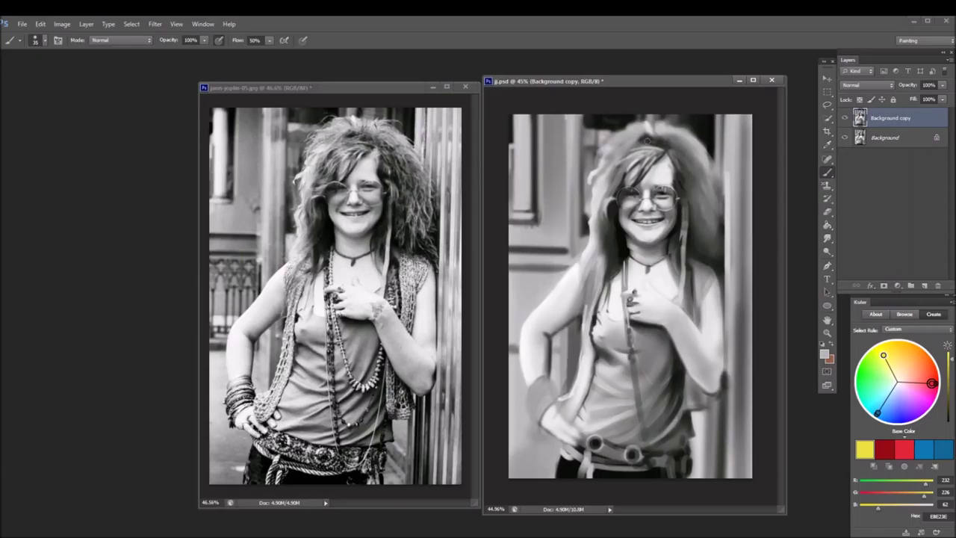
- Paint long dark and grey strands down the hair on the side of the clearer lens to the shoulder
{"action": "left_click", "coordinate": [681, 176], "text": "alt"}
{"action": "left_click", "coordinate": [706, 125]}
{"action": "mouse_move", "coordinate": [673, 173]}
{"action": "left_mouse_down"}
{"action": "mouse_move", "coordinate": [699, 207]}
{"action": "mouse_move", "coordinate": [684, 203]}
{"action": "mouse_move", "coordinate": [691, 265]}
{"action": "left_mouse_up"}
{"action": "mouse_move", "coordinate": [690, 211]}
{"action": "left_mouse_down"}
{"action": "mouse_move", "coordinate": [690, 230]}
{"action": "mouse_move", "coordinate": [718, 267]}
{"action": "left_mouse_up"}
{"action": "mouse_move", "coordinate": [714, 221]}
{"action": "left_mouse_down"}
{"action": "mouse_move", "coordinate": [722, 254]}
{"action": "mouse_move", "coordinate": [714, 254]}
{"action": "left_mouse_up"}
{"action": "left_click", "coordinate": [702, 228], "text": "alt"}
{"action": "left_click_drag", "start_coordinate": [699, 237], "coordinate": [701, 254]}
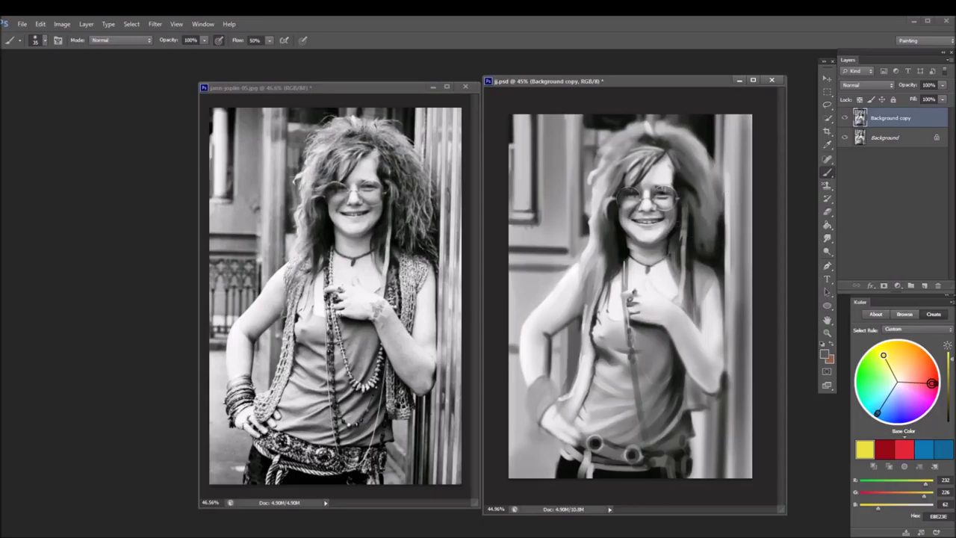
- Extend light strands along the outer hair contour on the tinted-lens side, from the crown to the shoulder
{"action": "left_click", "coordinate": [599, 205], "text": "alt"}
{"action": "left_click_drag", "start_coordinate": [593, 202], "coordinate": [592, 243]}
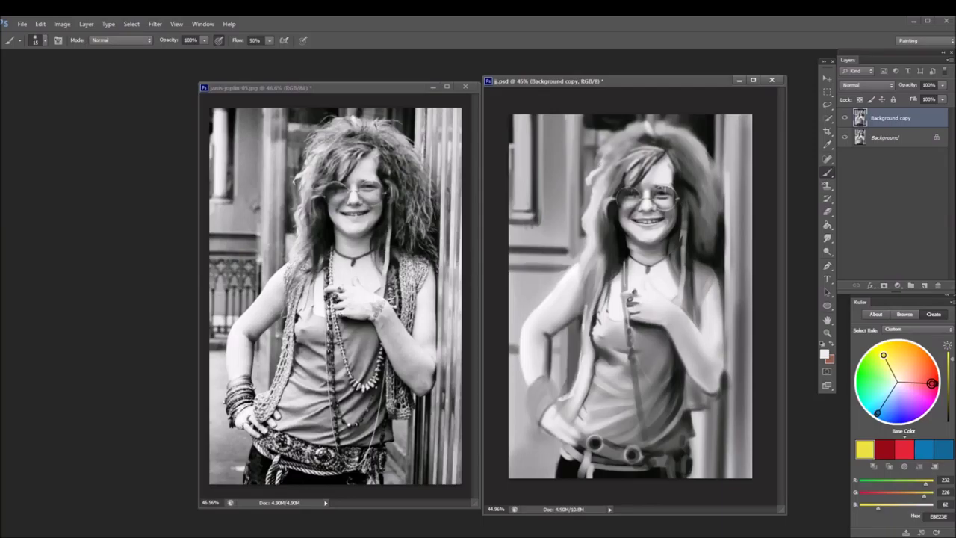
{"action": "mouse_move", "coordinate": [602, 157]}
{"action": "left_mouse_down"}
{"action": "mouse_move", "coordinate": [610, 135]}
{"action": "mouse_move", "coordinate": [619, 139]}
{"action": "left_mouse_up"}
{"action": "left_click", "coordinate": [628, 217], "text": "alt"}
{"action": "left_click", "coordinate": [665, 232], "text": "alt"}
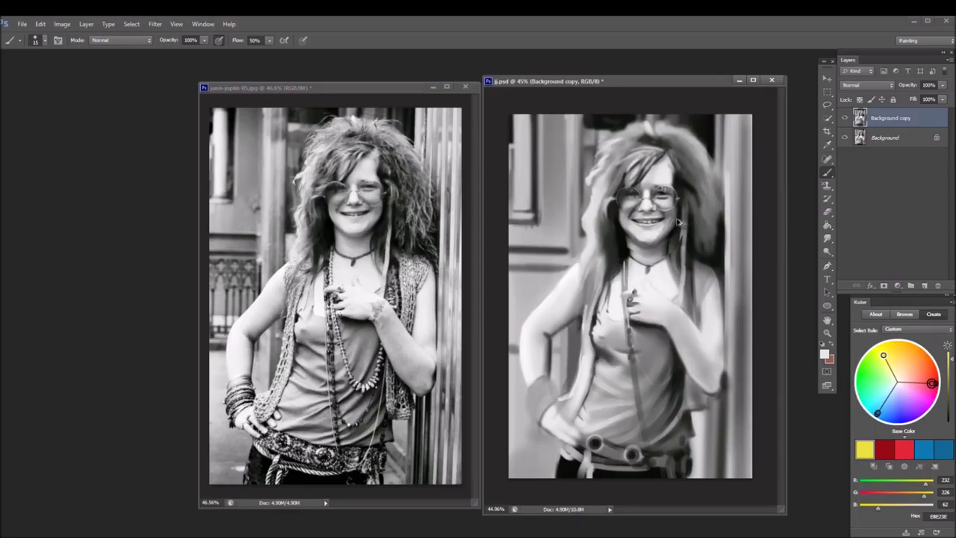
- Toggle the painted copy off and on to compare it, and enlarge the portrait and the reference around the face
{"action": "left_click", "coordinate": [845, 117]}
{"action": "left_click", "coordinate": [844, 117]}
{"action": "scroll", "coordinate": [609, 301], "scroll_direction": "up", "scroll_amount": 5}
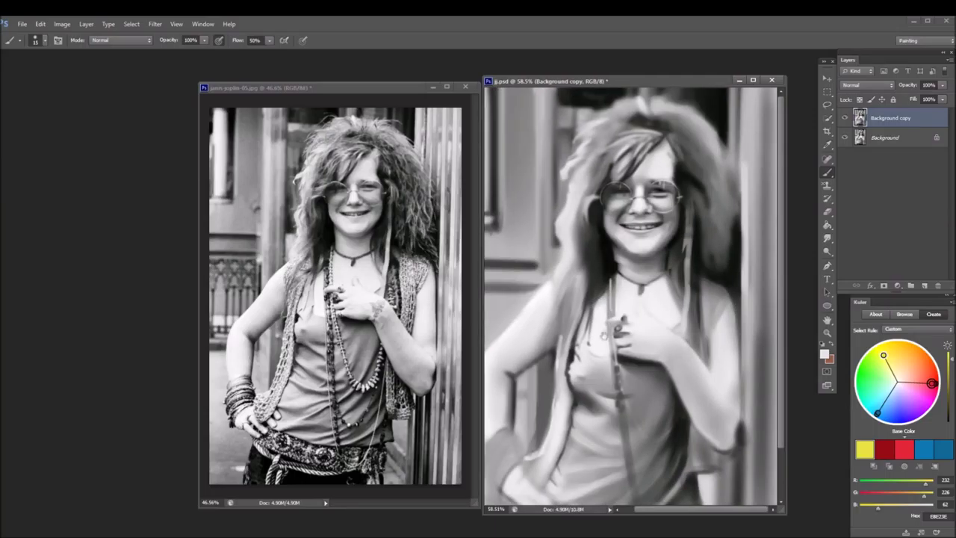
{"action": "left_click", "coordinate": [410, 272]}
{"action": "scroll", "coordinate": [396, 269], "scroll_direction": "up", "scroll_amount": 5}
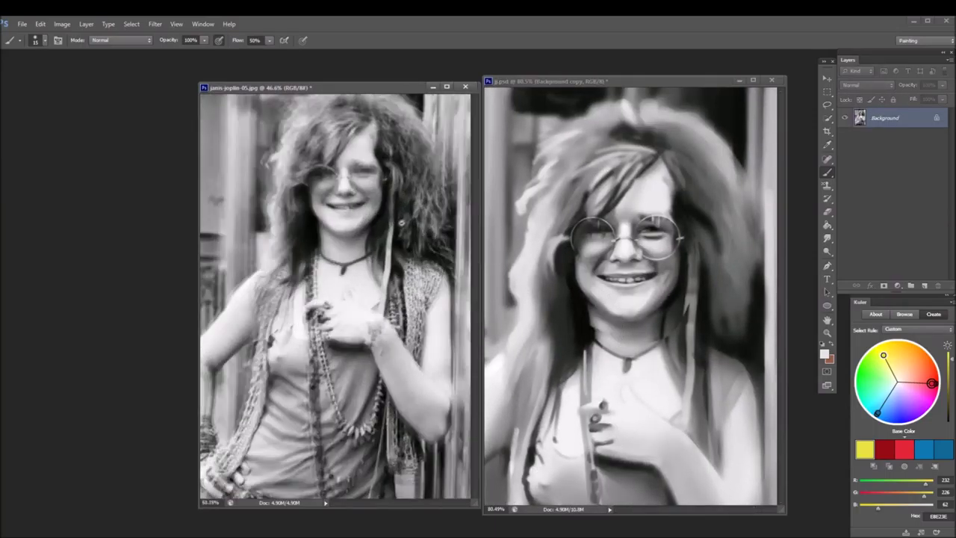
{"action": "scroll", "coordinate": [395, 267], "scroll_direction": "up", "scroll_amount": 1}
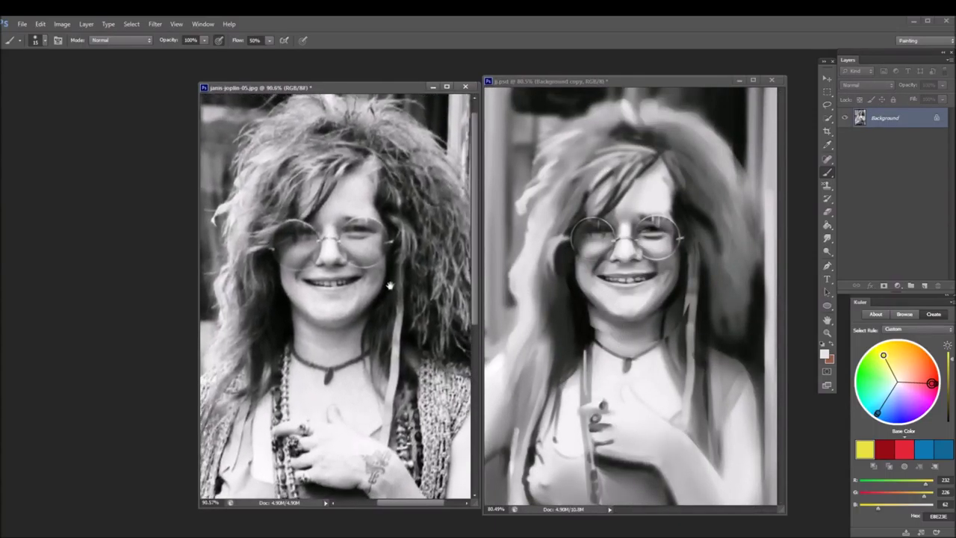